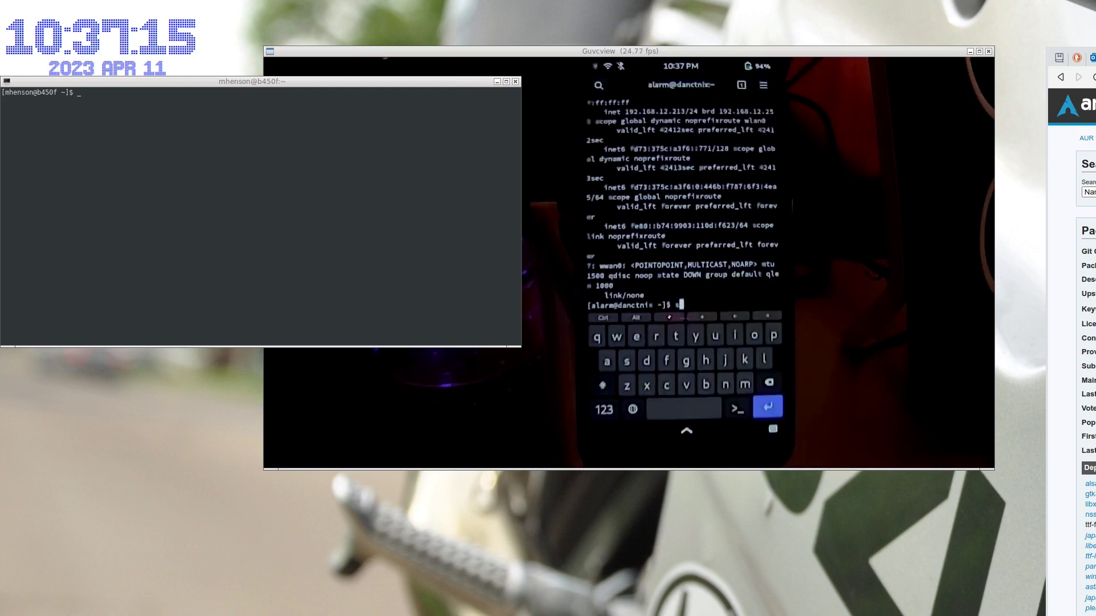
# - Drag the Leafpad notes window up to show the sshd commands and the phone's IP 192.168.12.213
pyautogui.moveTo(245, 611); pyautogui.dragTo(249, 457)
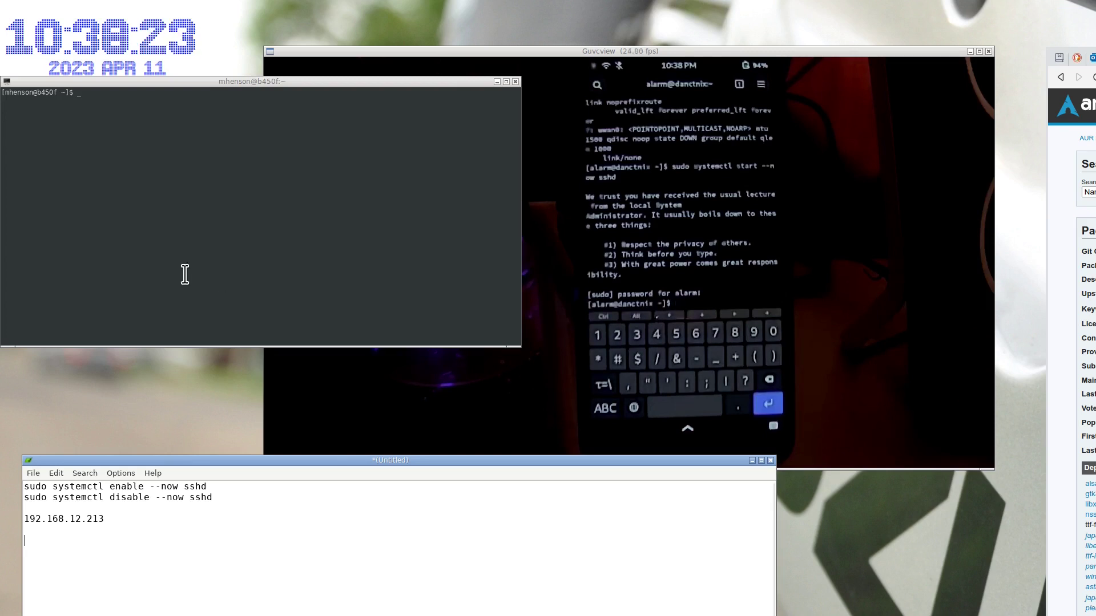
pyautogui.click(186, 208)
pyautogui.write('ddh')
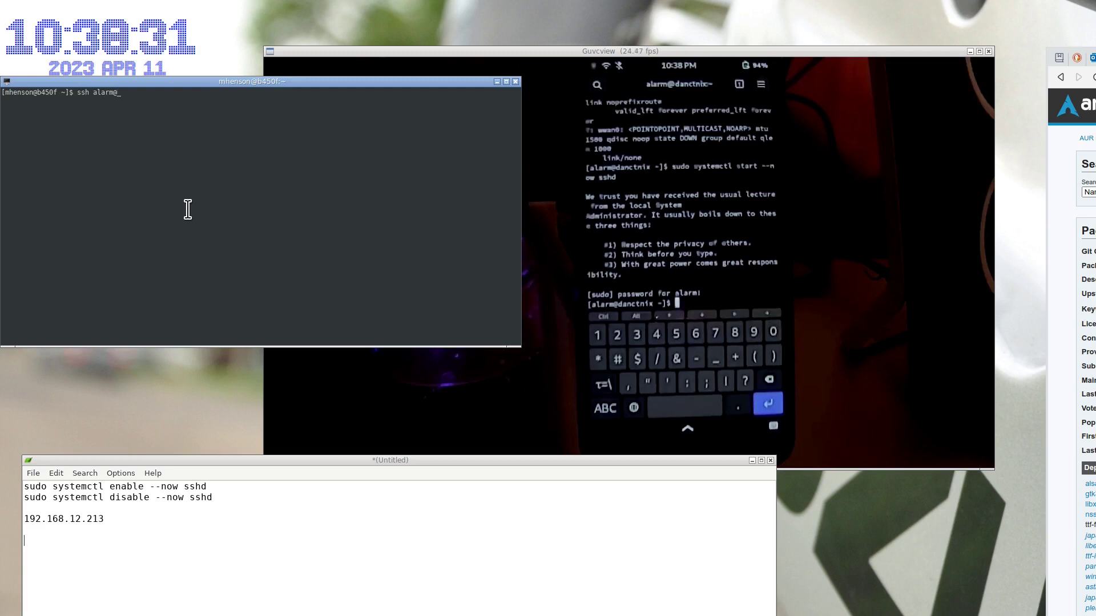
pyautogui.click(86, 520)
pyautogui.doubleClick(86, 520)
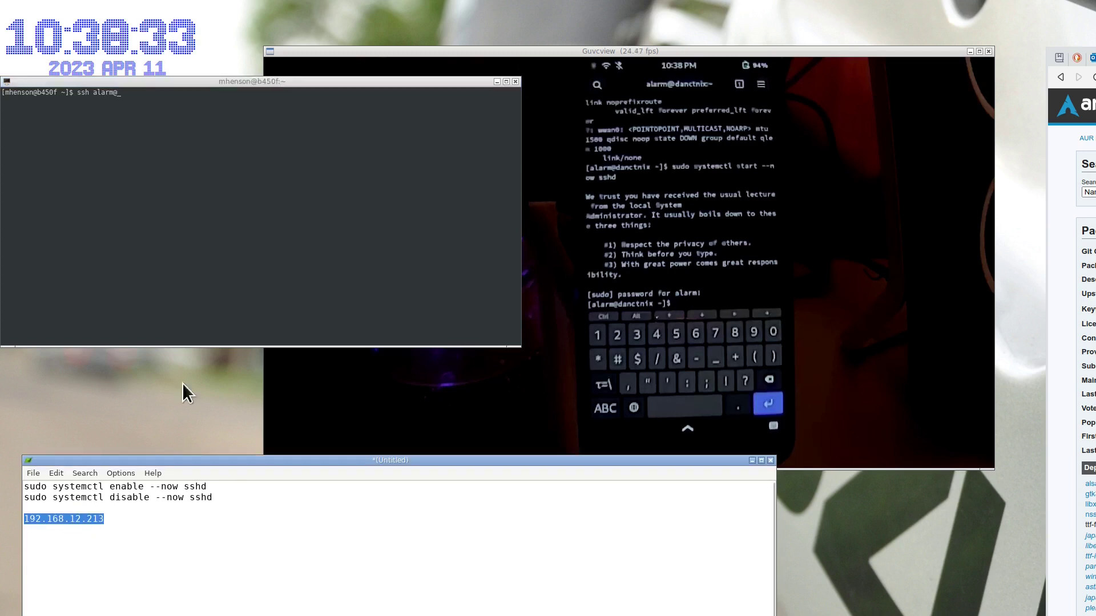
pyautogui.click(181, 228)
pyautogui.middleClick(182, 230)
pyautogui.press('Return')
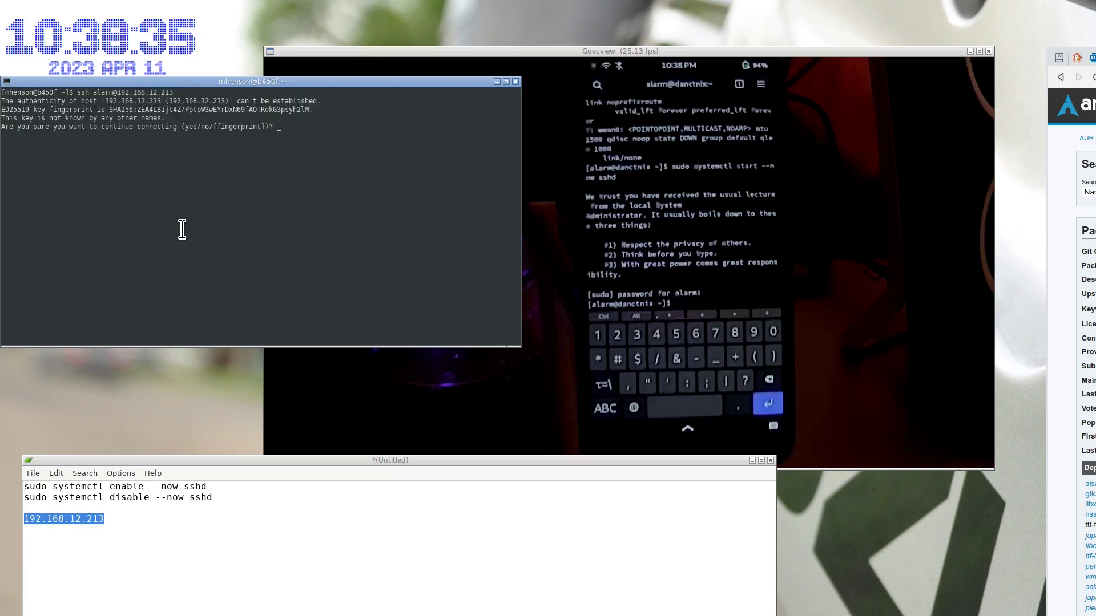
# - Accept the phone's host key with 'yes' and log in with the account password
pyautogui.write('yes')
pyautogui.press('Return')
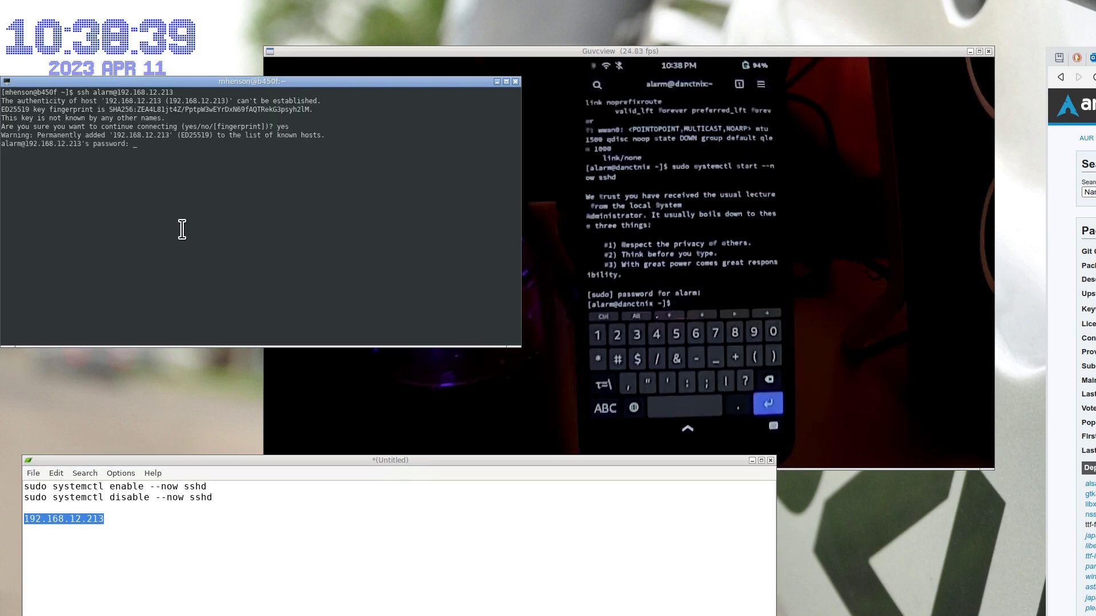
pyautogui.press('Return')
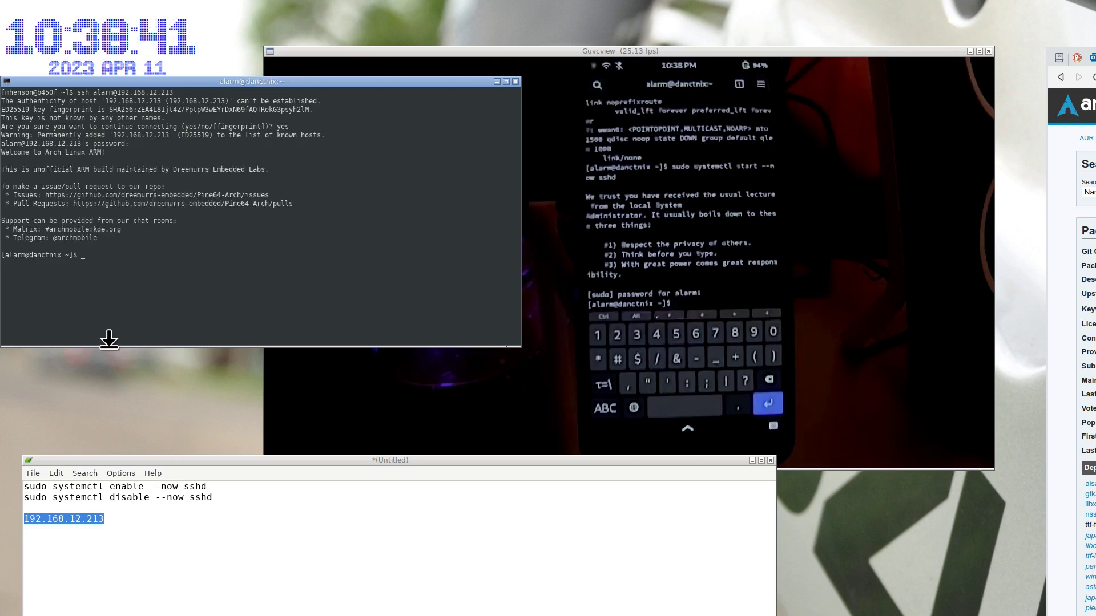
# - Run 'sudo systemctl enable --now sshd' on the phone from the notes and authenticate with sudo
pyautogui.moveTo(337, 83)
pyautogui.mouseDown()
pyautogui.moveTo(368, 109)
pyautogui.moveTo(345, 103)
pyautogui.mouseUp()
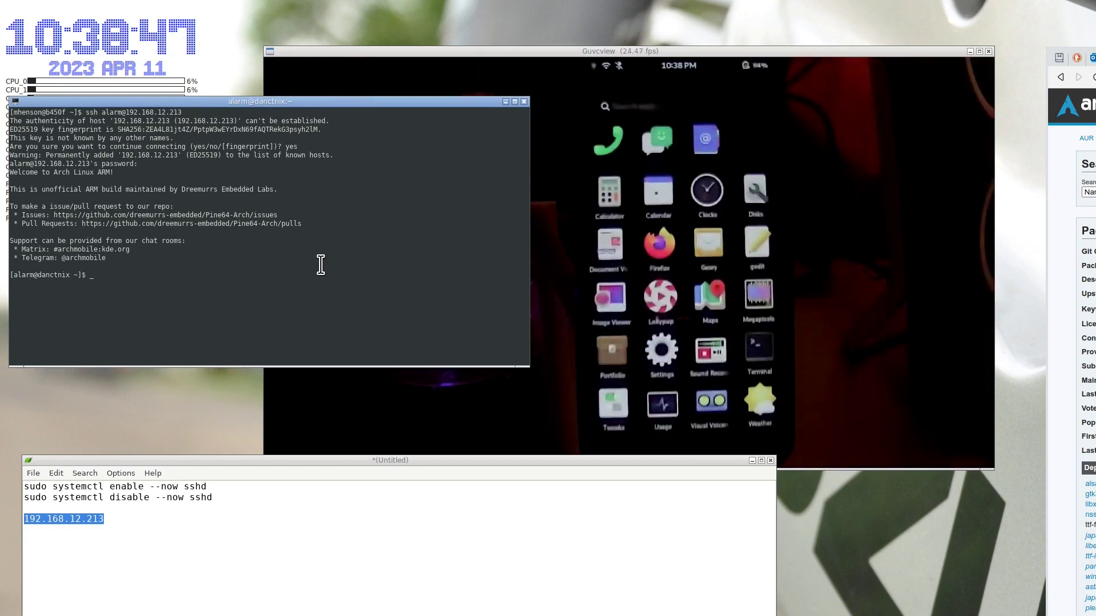
pyautogui.tripleClick(127, 489)
pyautogui.hotkey('ctrl', 'c')
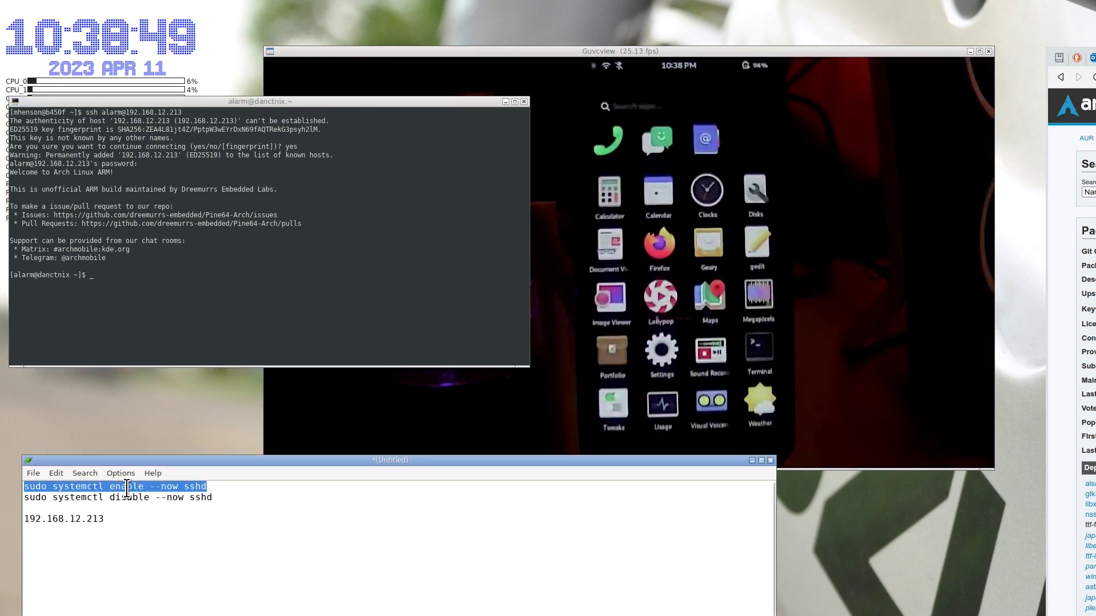
pyautogui.click(259, 332)
pyautogui.middleClick(266, 337)
pyautogui.press('Return')
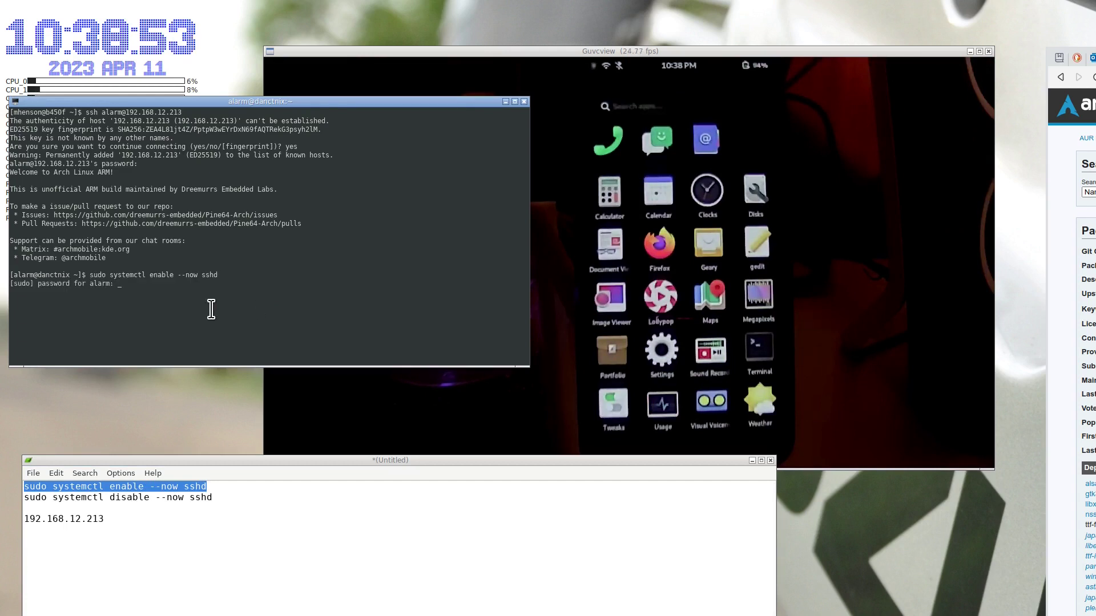
pyautogui.press('Return')
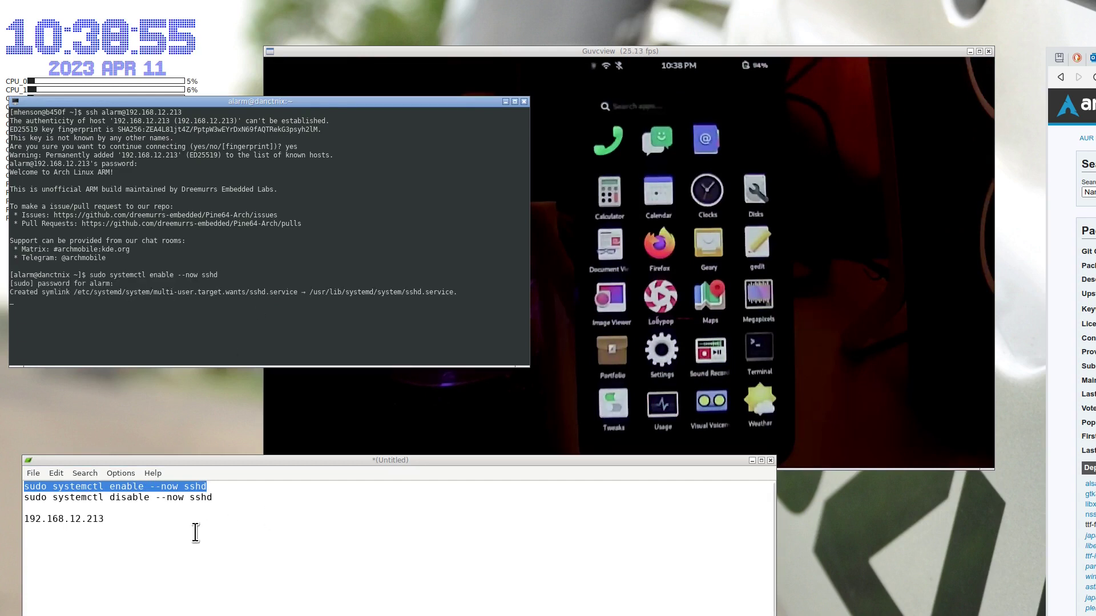
pyautogui.middleClick(286, 461)
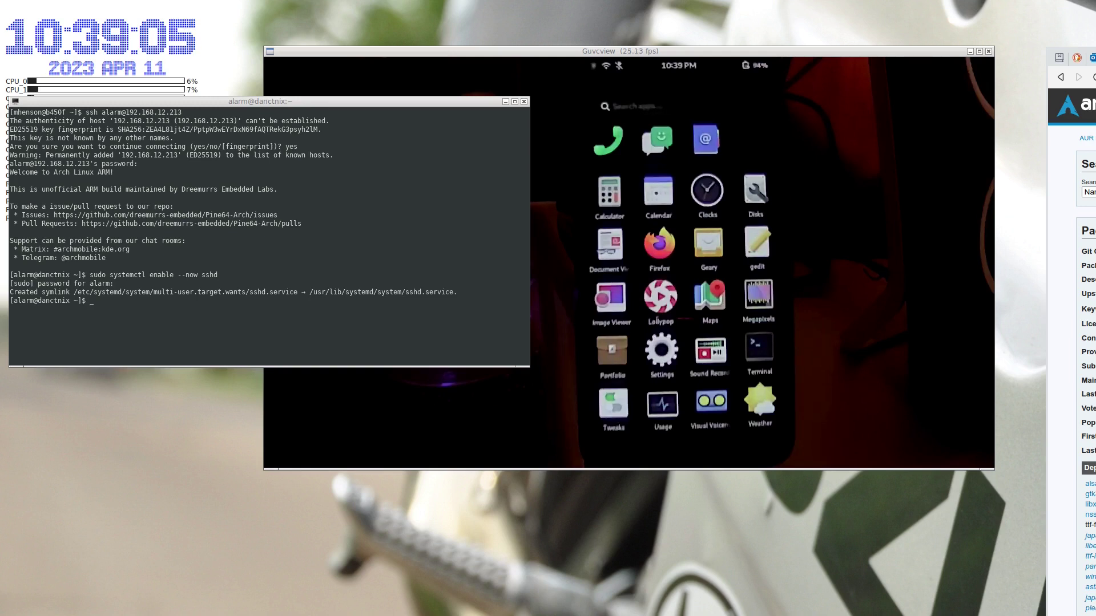
# - Run 'sudo chpasswd' on the phone, pasted from the notes
pyautogui.hotkey('alt', 'Tab')
pyautogui.moveTo(201, 451); pyautogui.dragTo(127, 414)
pyautogui.doubleClick(74, 506)
pyautogui.tripleClick(74, 506)
pyautogui.hotkey('ctrl', 'c')
pyautogui.click(140, 314)
pyautogui.middleClick(140, 314)
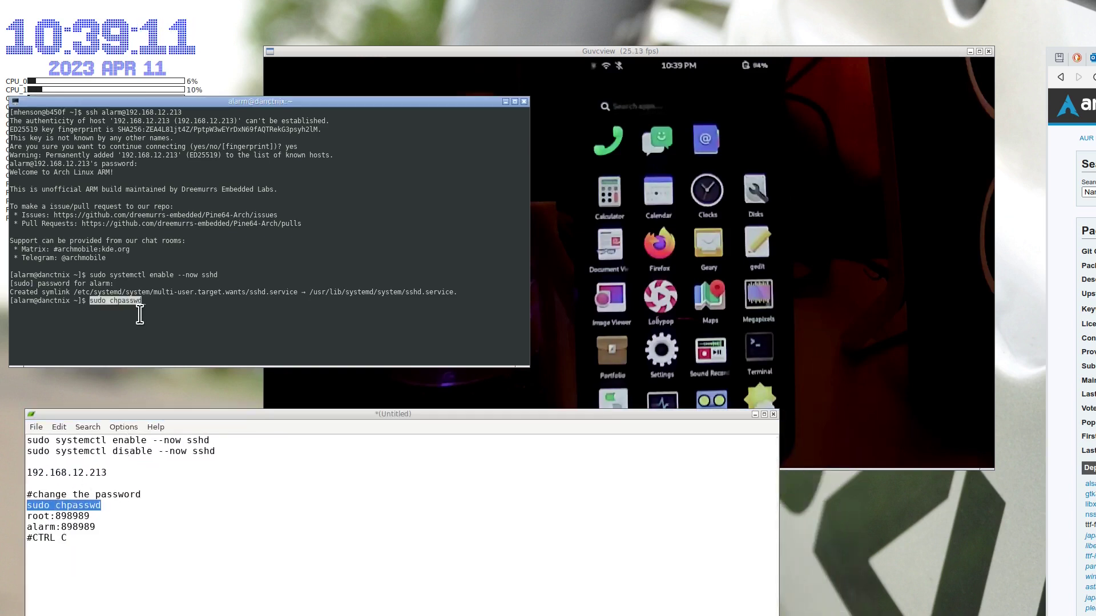
pyautogui.press('Return')
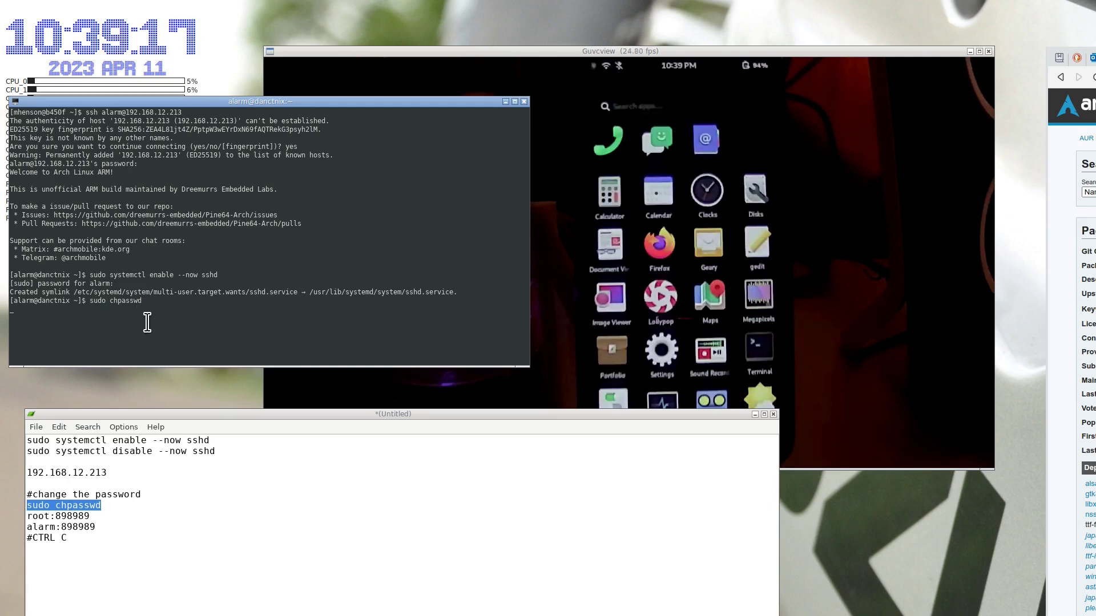
# - Feed chpasswd the new root and alarm passwords from the notes, then end it with Ctrl+C
pyautogui.tripleClick(69, 518)
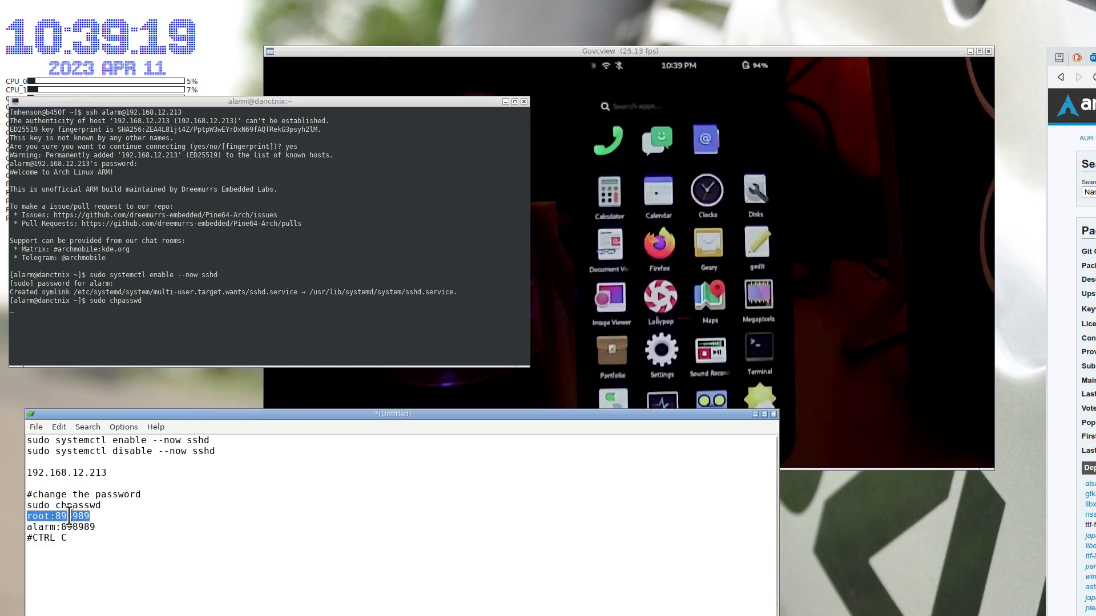
pyautogui.click(126, 318)
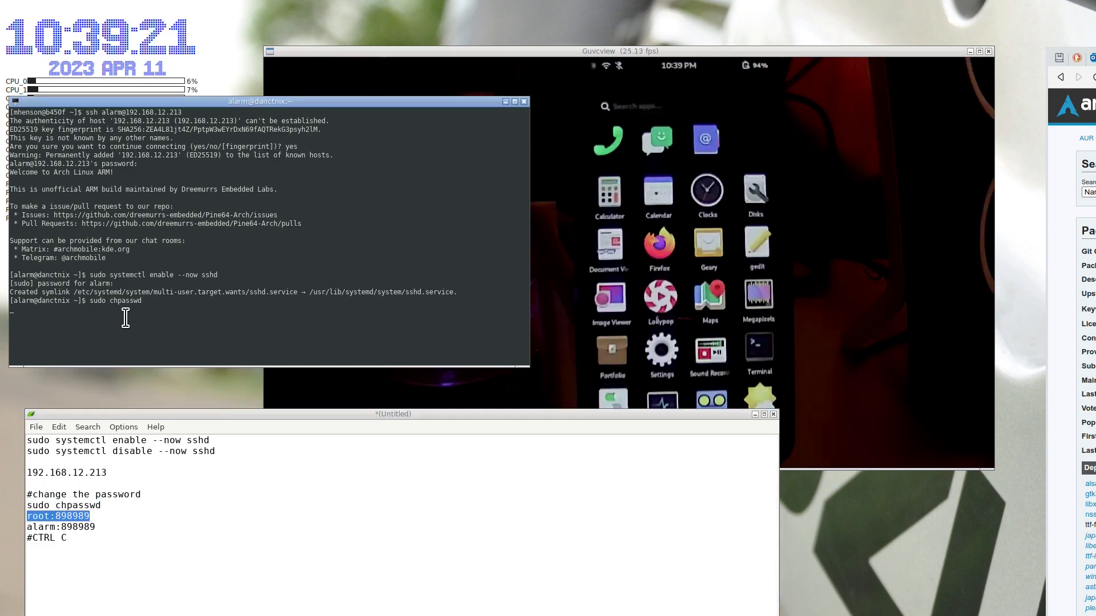
pyautogui.tripleClick(81, 527)
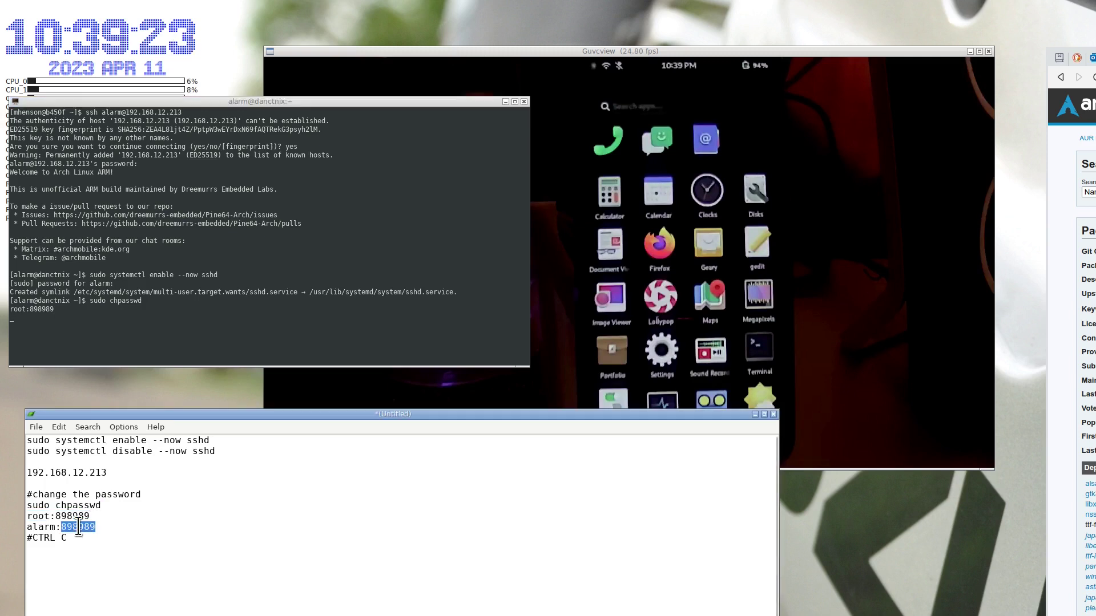
pyautogui.middleClick(105, 336)
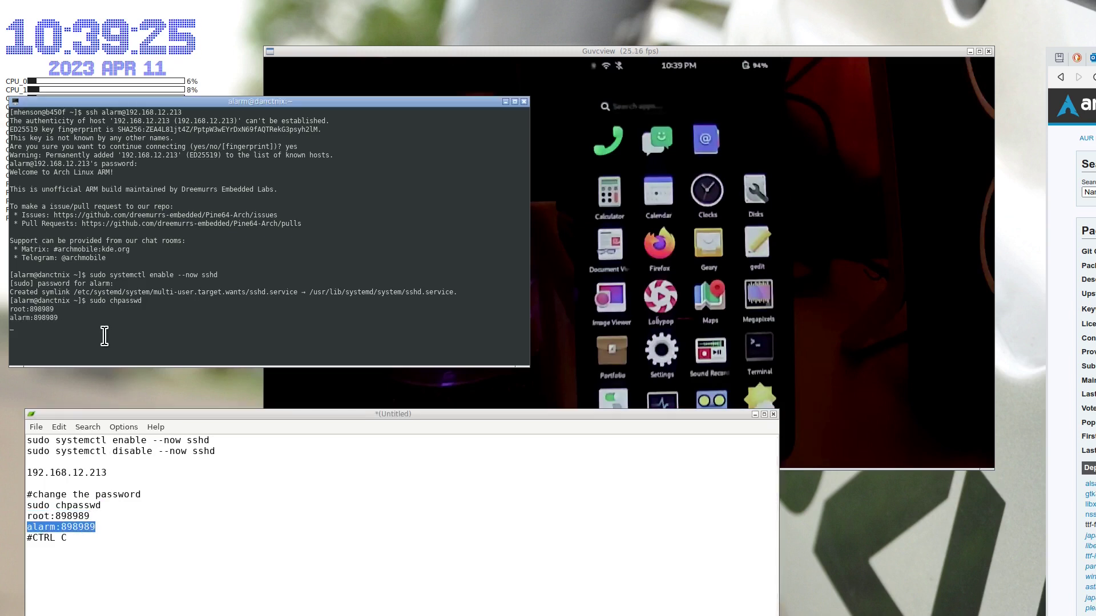
pyautogui.hotkey('ctrl', 'c')
# - Log out with exit and reconnect to the phone over SSH using the new password
pyautogui.press('Return')
pyautogui.press('Up')
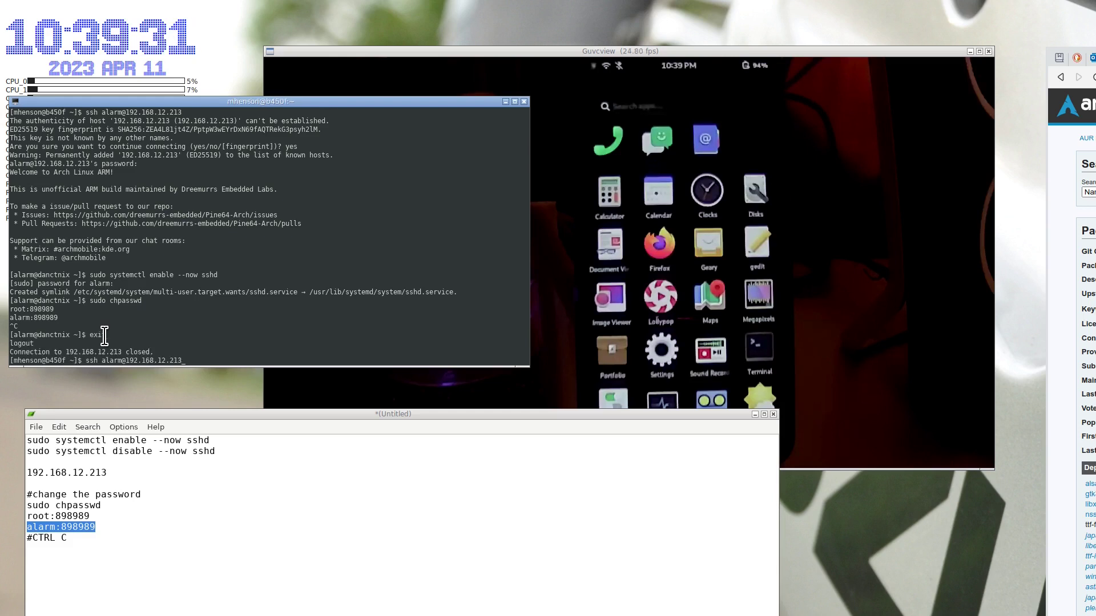
pyautogui.press('Return')
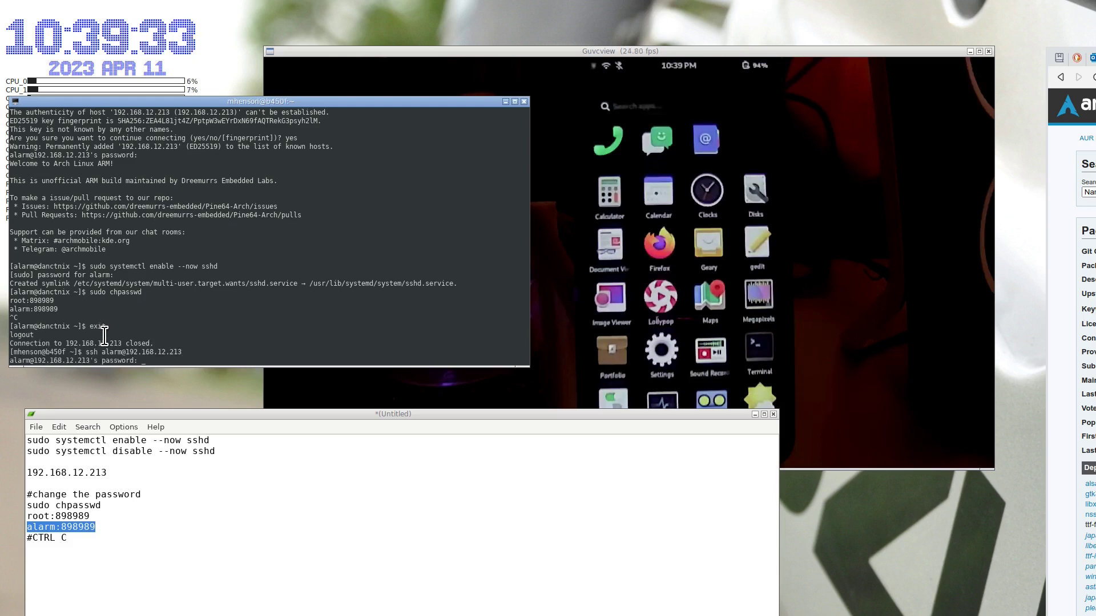
pyautogui.press('Return')
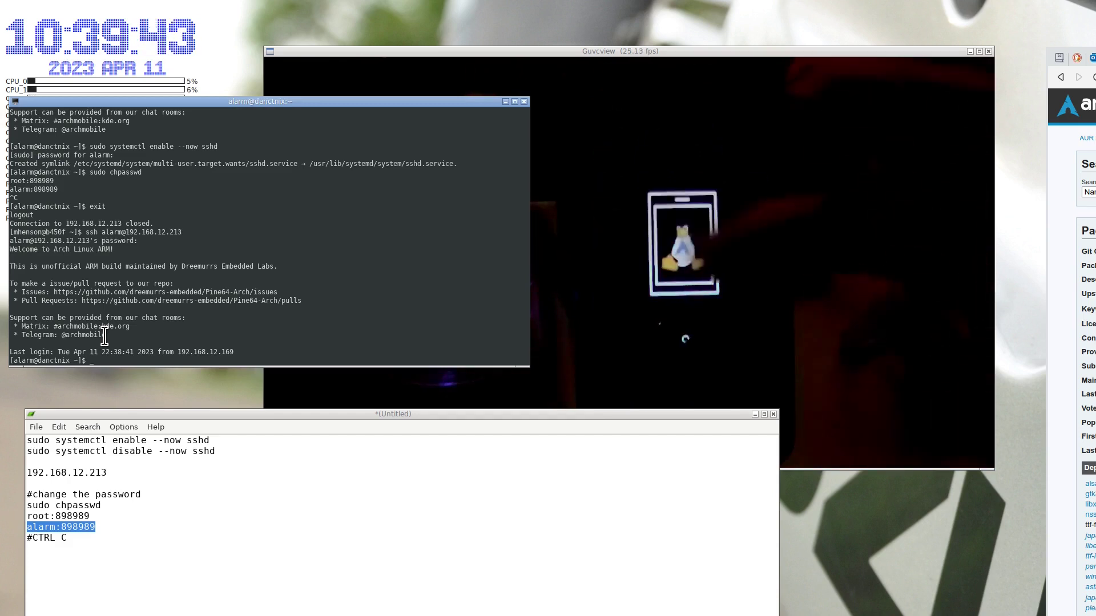
pyautogui.click(299, 538)
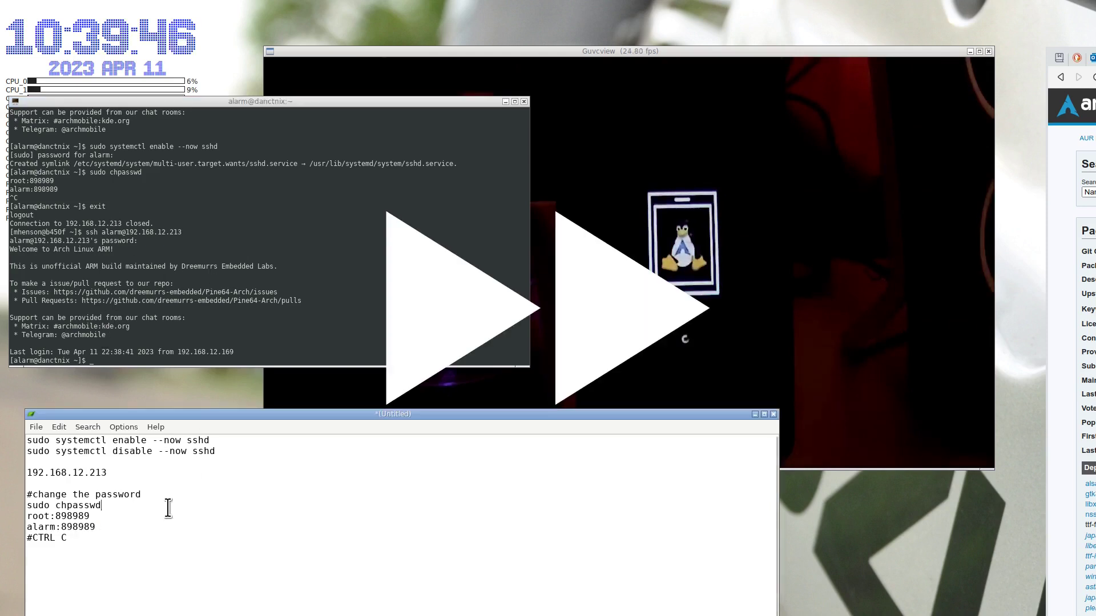
pyautogui.press('Up')
pyautogui.press('Up')
pyautogui.press('Up')
pyautogui.press('End')
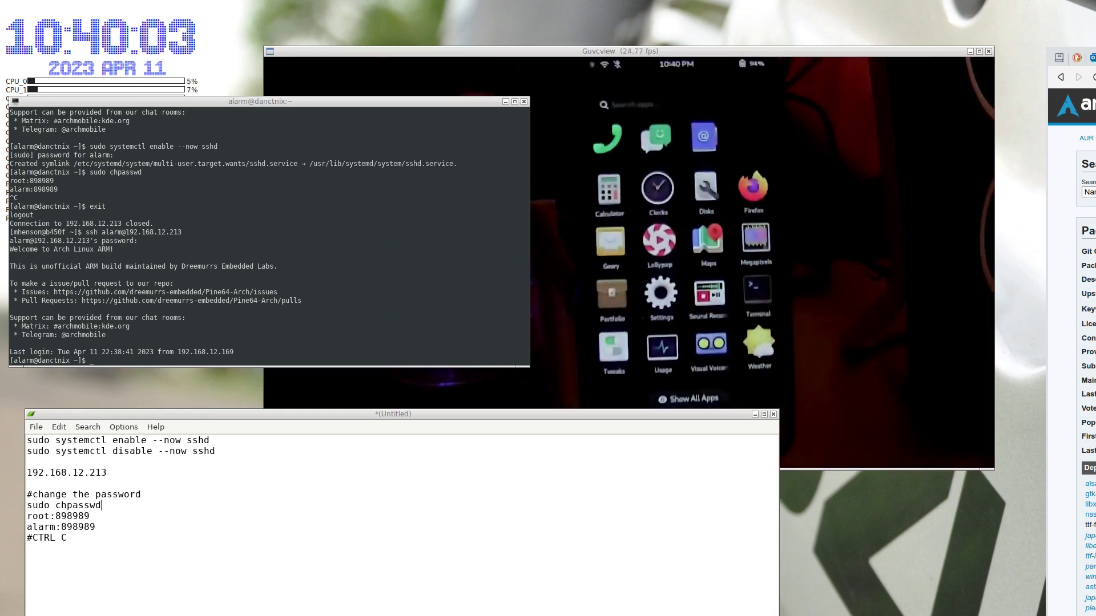
# - Paste the app-filter-mode off and adaptive commands into the notes
pyautogui.click(255, 480)
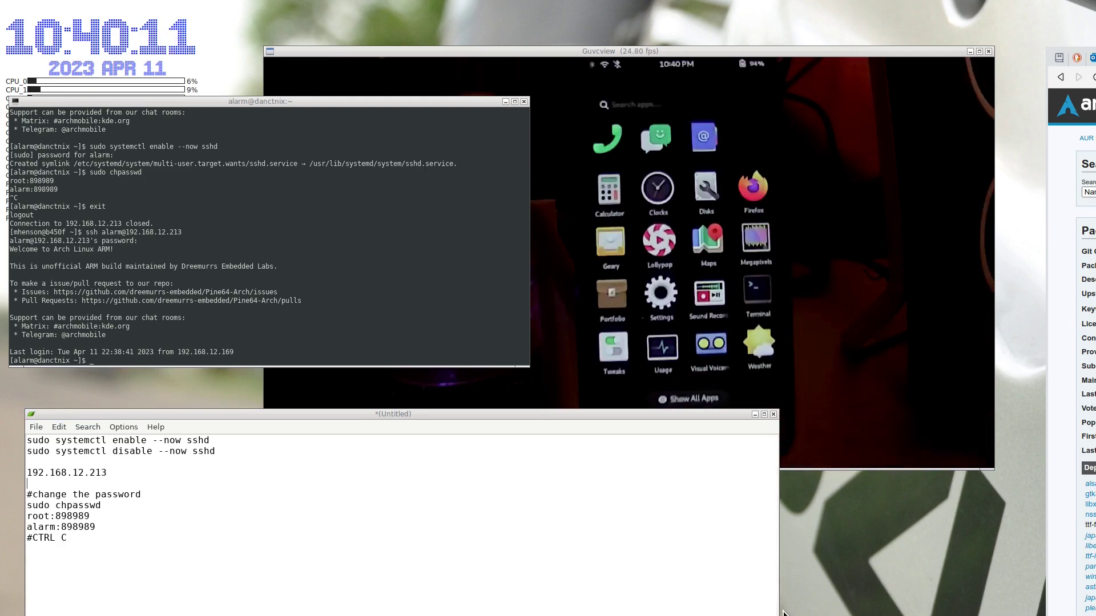
pyautogui.moveTo(712, 414); pyautogui.dragTo(719, 509)
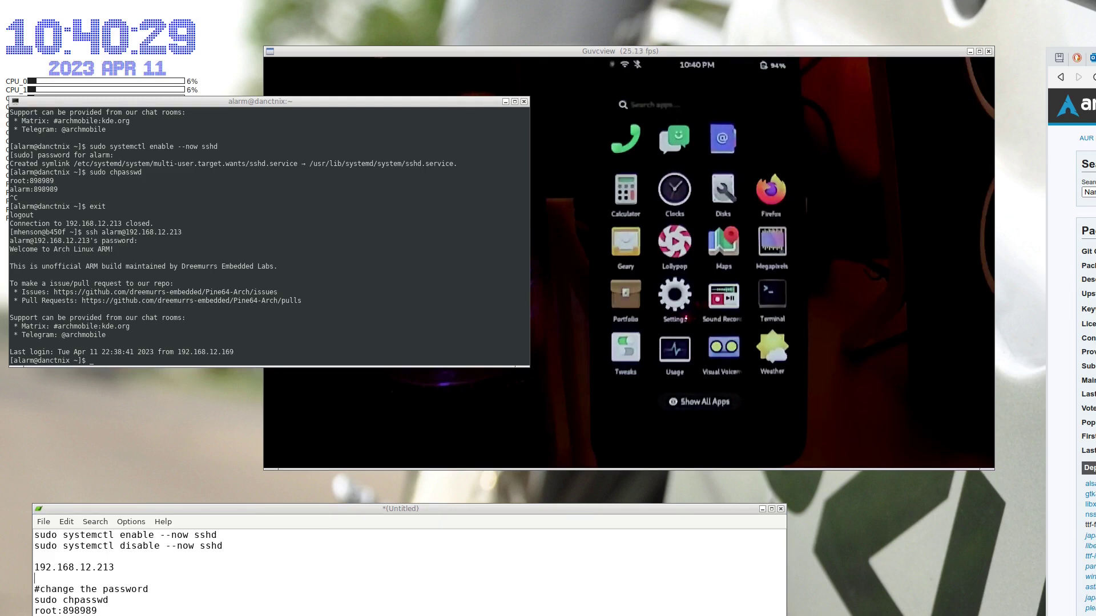
pyautogui.moveTo(300, 509); pyautogui.dragTo(265, 396)
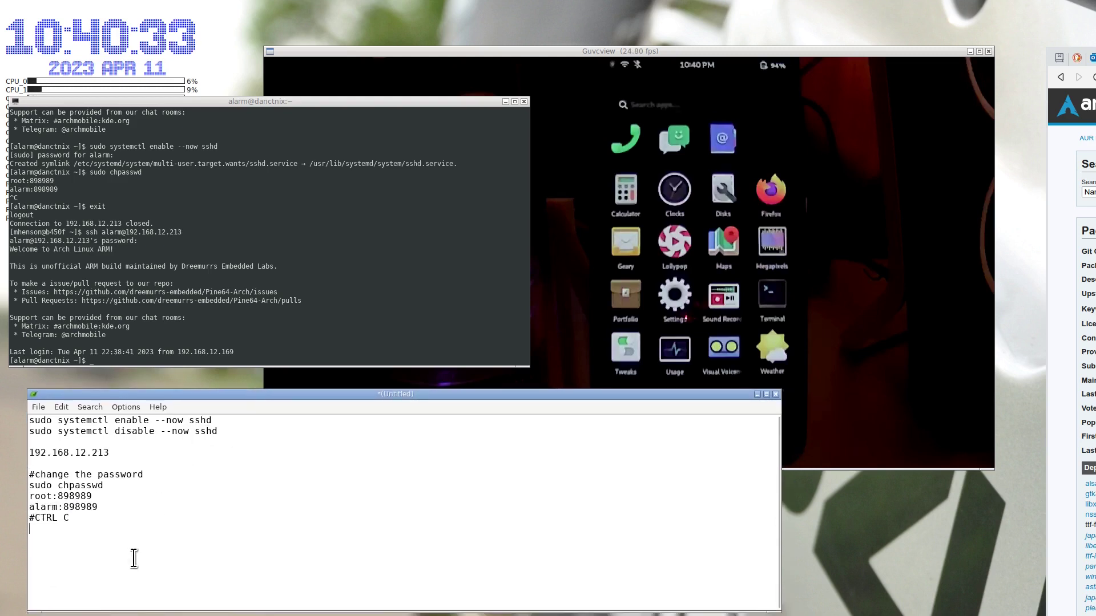
pyautogui.press('Return')
pyautogui.hotkey('ctrl', 'v')
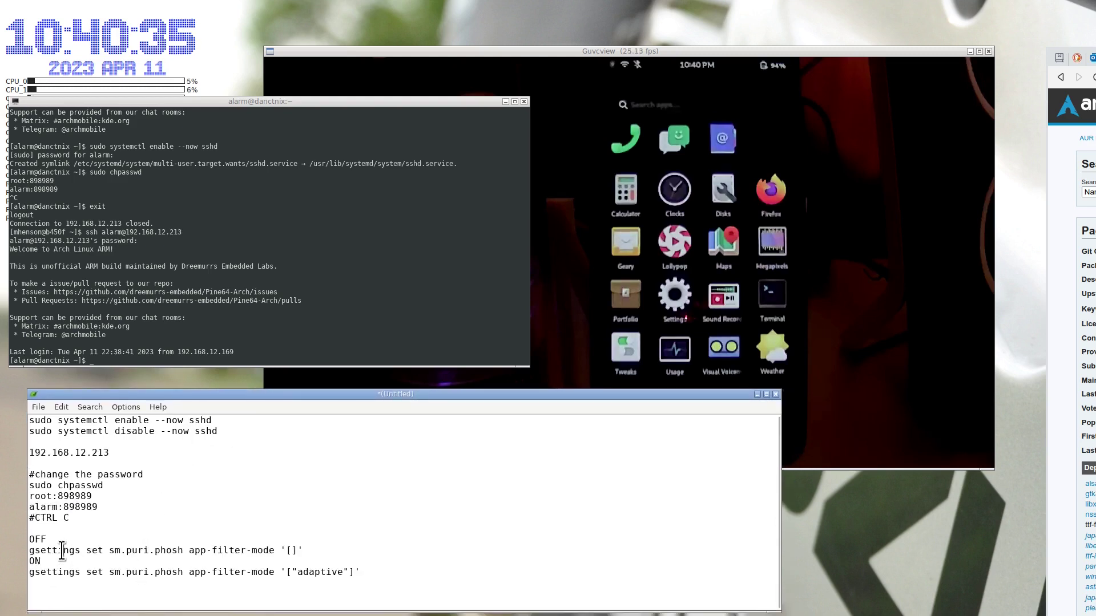
# - Run gsettings set sm.puri.phosh app-filter-mode '[]' on the phone to show every app
pyautogui.tripleClick(62, 550)
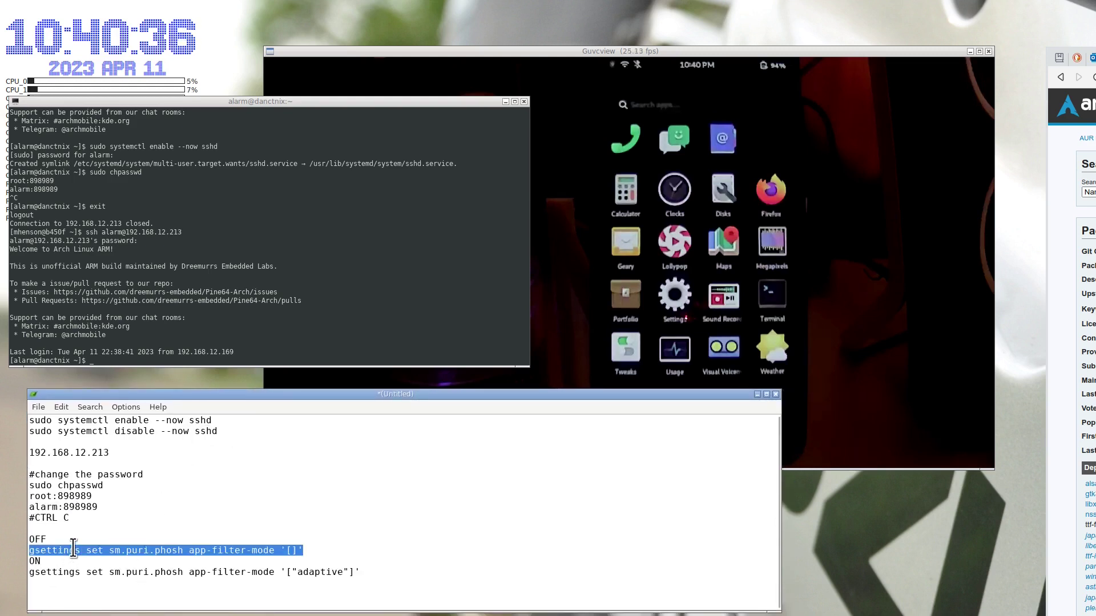
pyautogui.tripleClick(103, 572)
pyautogui.tripleClick(97, 551)
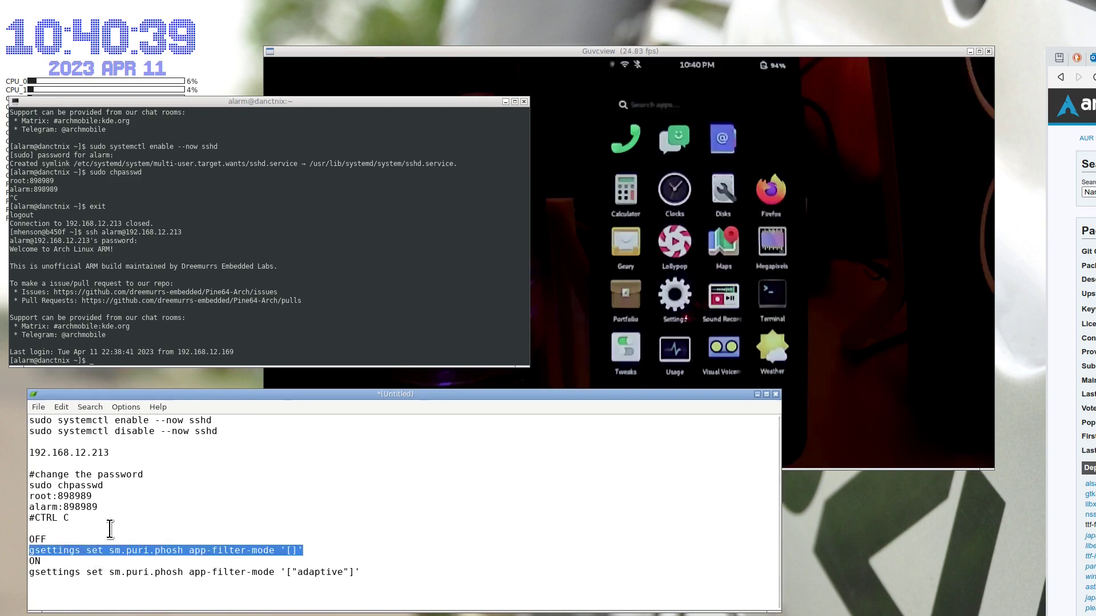
pyautogui.click(183, 326)
pyautogui.middleClick(183, 326)
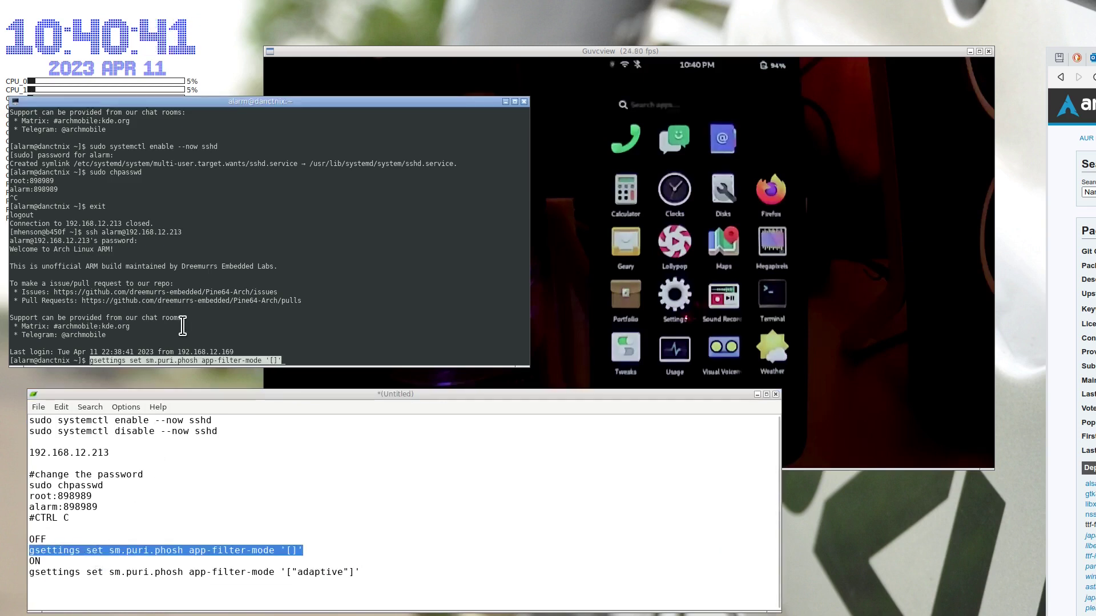
pyautogui.press('Return')
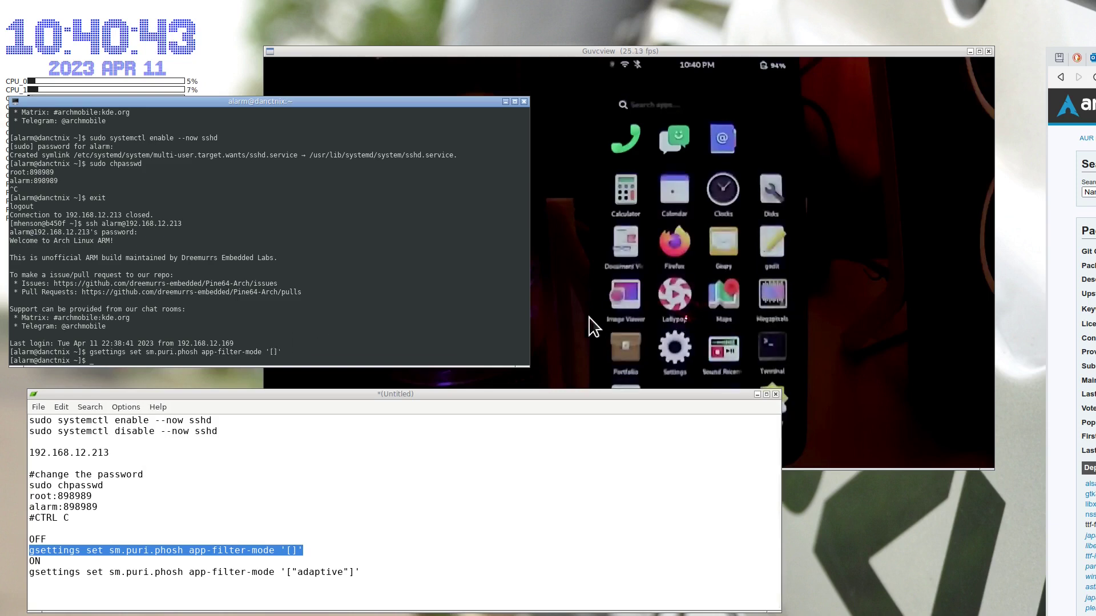
pyautogui.click(559, 316)
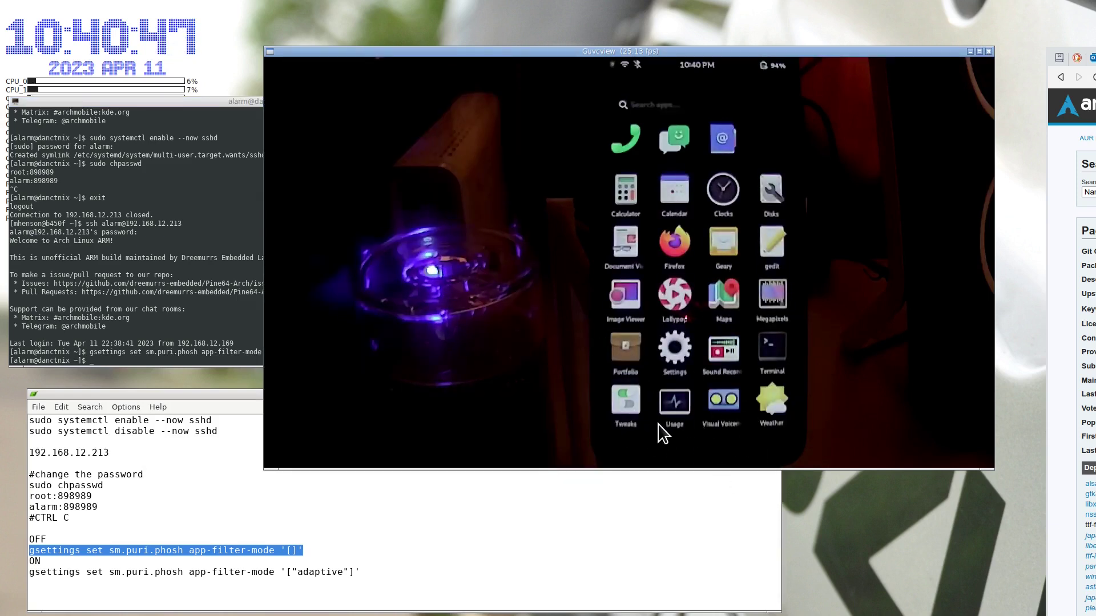
pyautogui.click(575, 582)
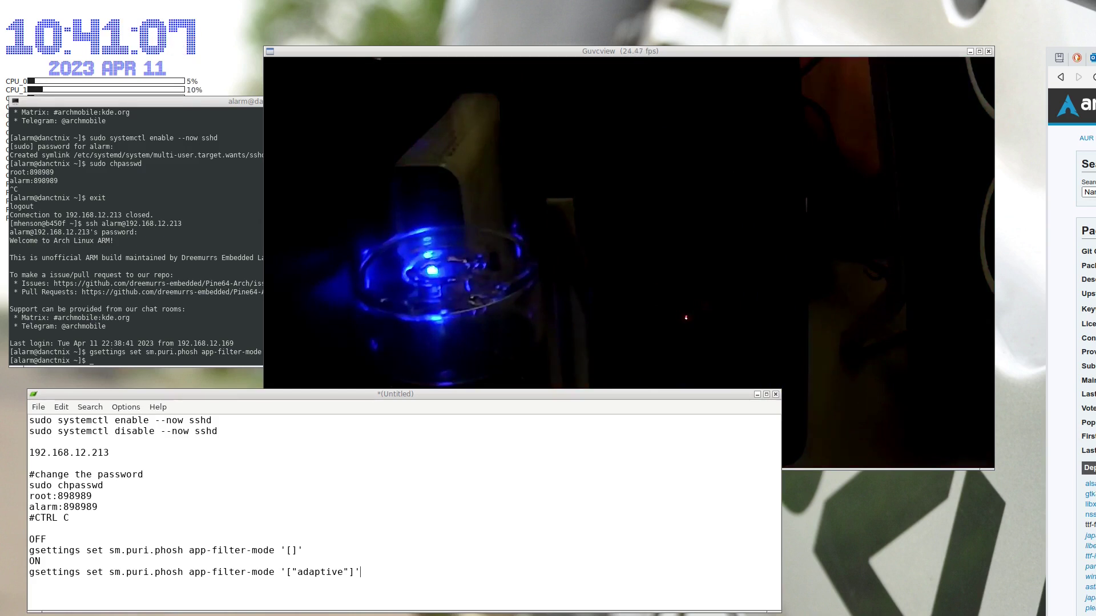
# - Paste the Screen Scaling instructions at the end of the notes
pyautogui.click(426, 598)
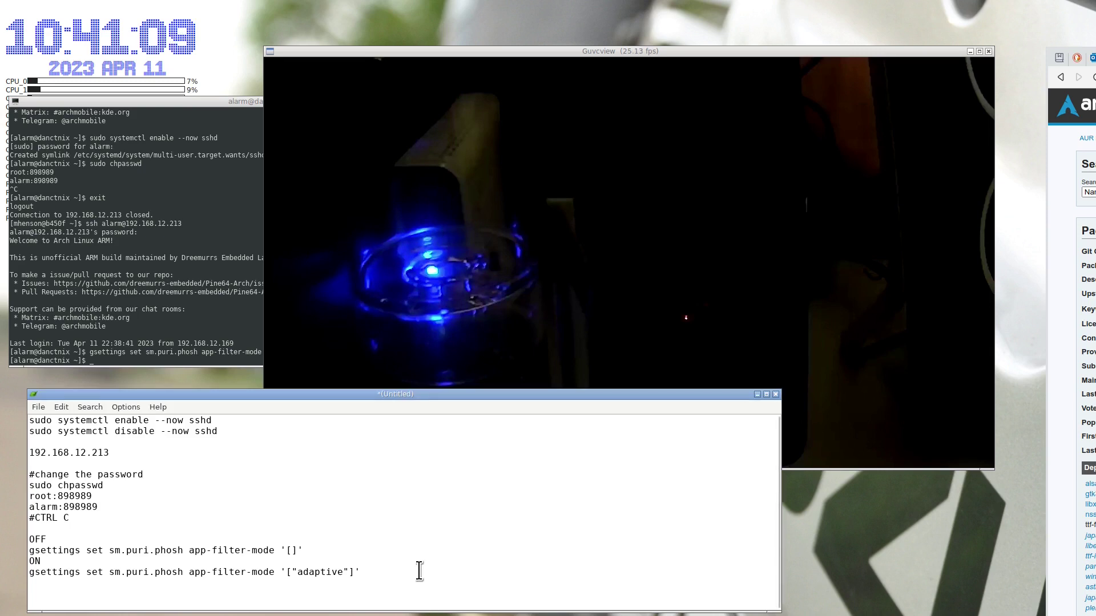
pyautogui.click(486, 560)
pyautogui.moveTo(394, 399); pyautogui.dragTo(391, 171)
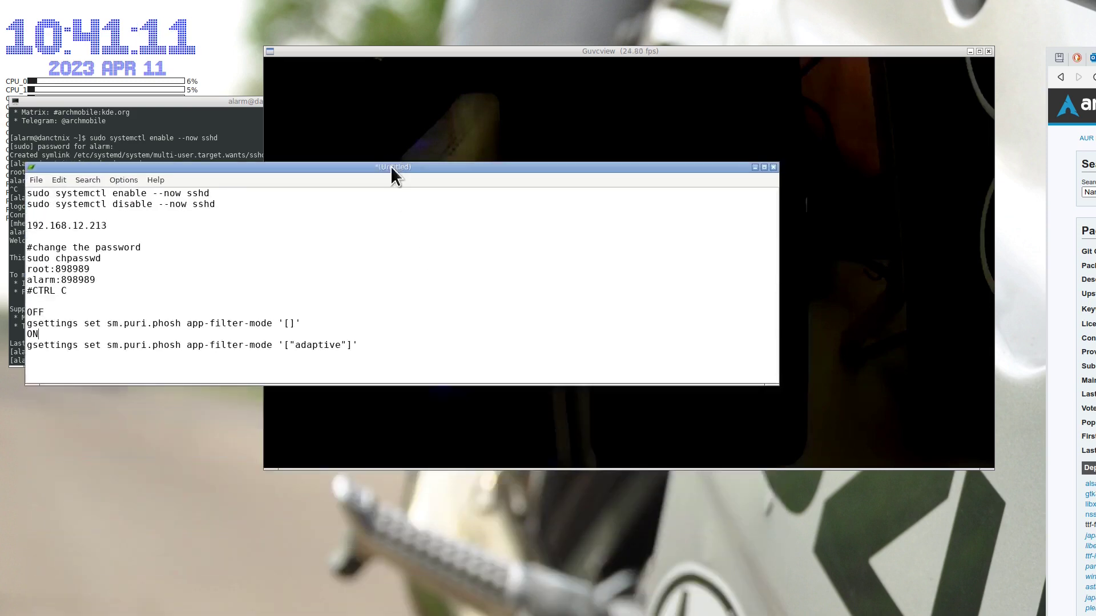
pyautogui.click(375, 360)
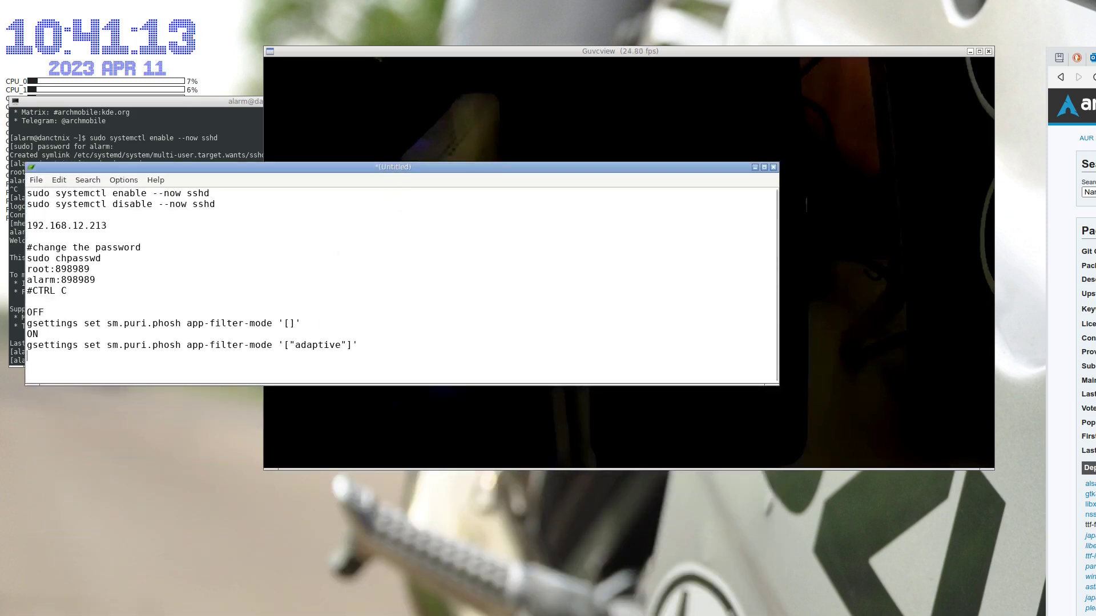
pyautogui.write('==Screen Scaling== sudo mkdir /etc/phosh/ sudo cp /usr/share/phosh/phoc.ini /etc/phosh/ sudo nano /etc/phosh/phoc.ini # Uncomment the DSI-1 output section: [output:DSI-1] scale = 2 # Change scale to desired value (ex: scale = 1.5 means 150%) # Save and reboot')
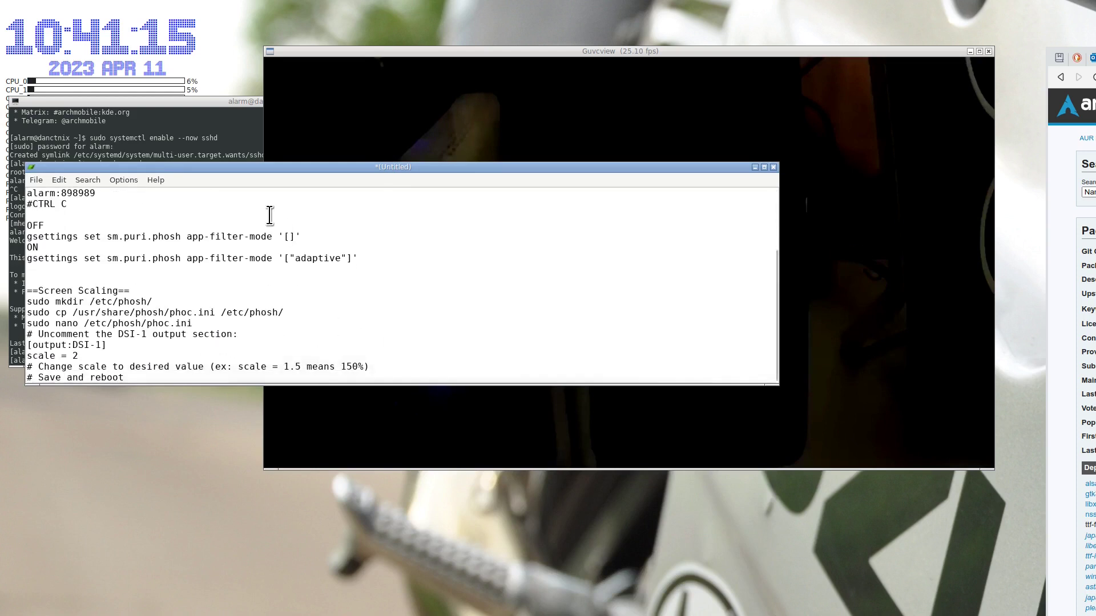
pyautogui.moveTo(258, 168); pyautogui.dragTo(237, 403)
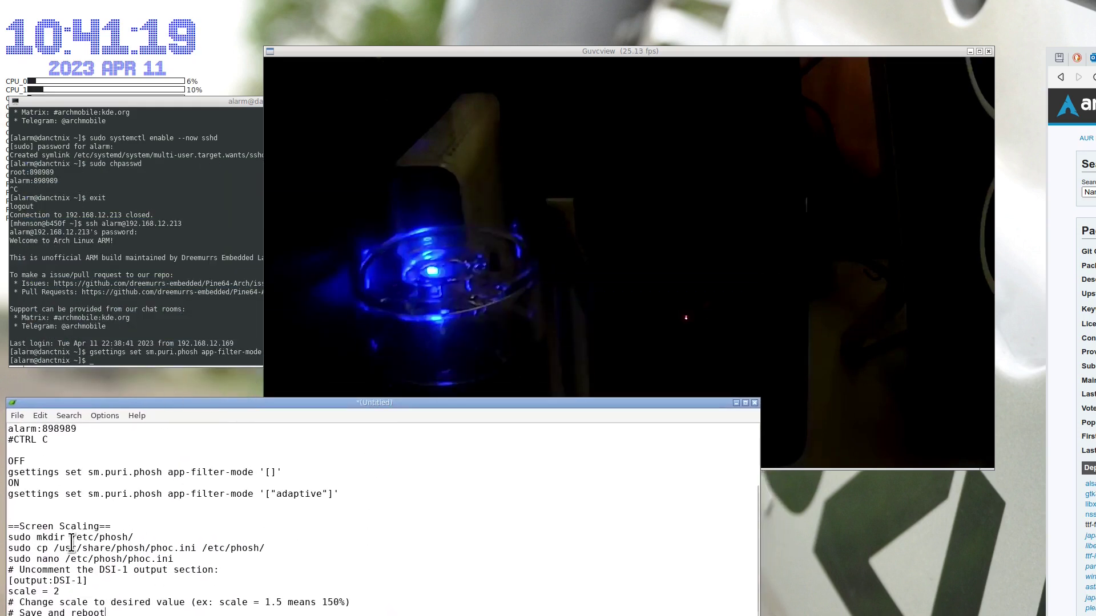
# - Create /etc/phosh/ with sudo mkdir and copy phoc.ini into it
pyautogui.tripleClick(51, 537)
pyautogui.click(176, 314)
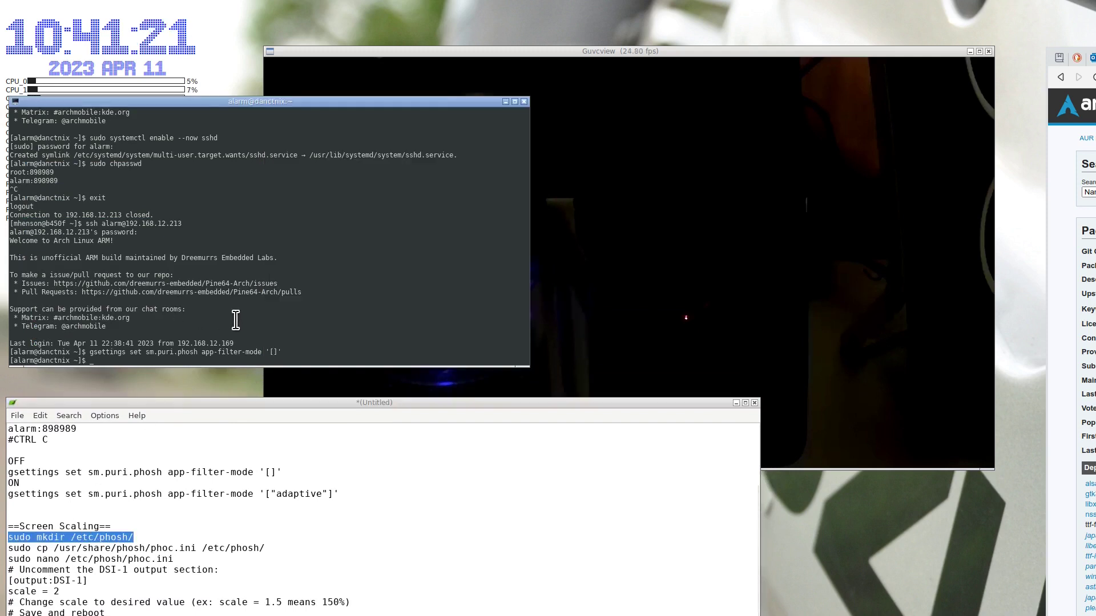
pyautogui.middleClick(236, 320)
pyautogui.press('Return')
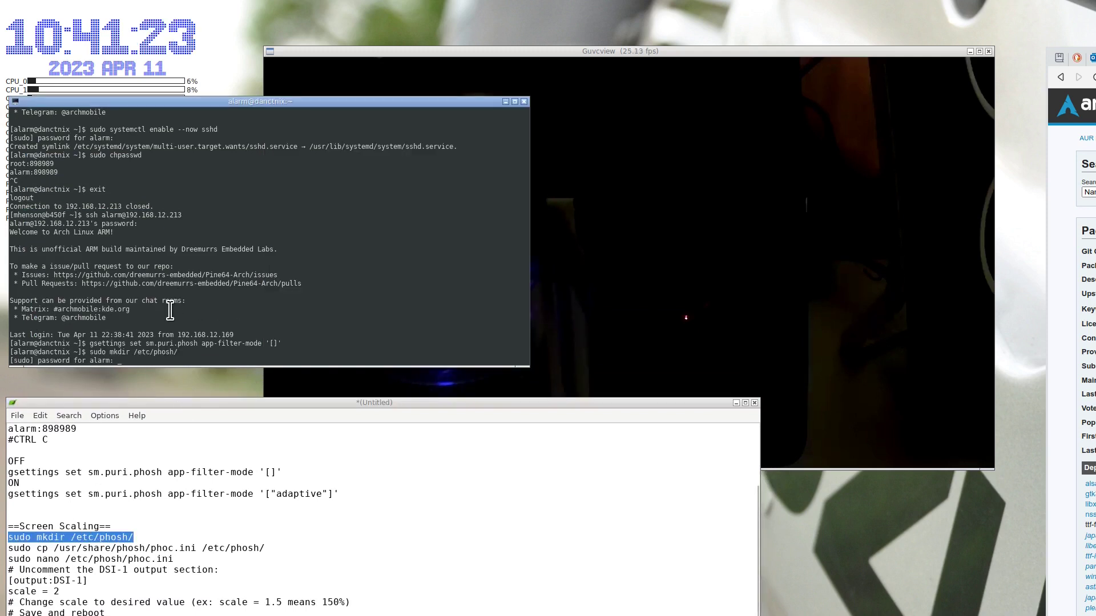
pyautogui.press('Return')
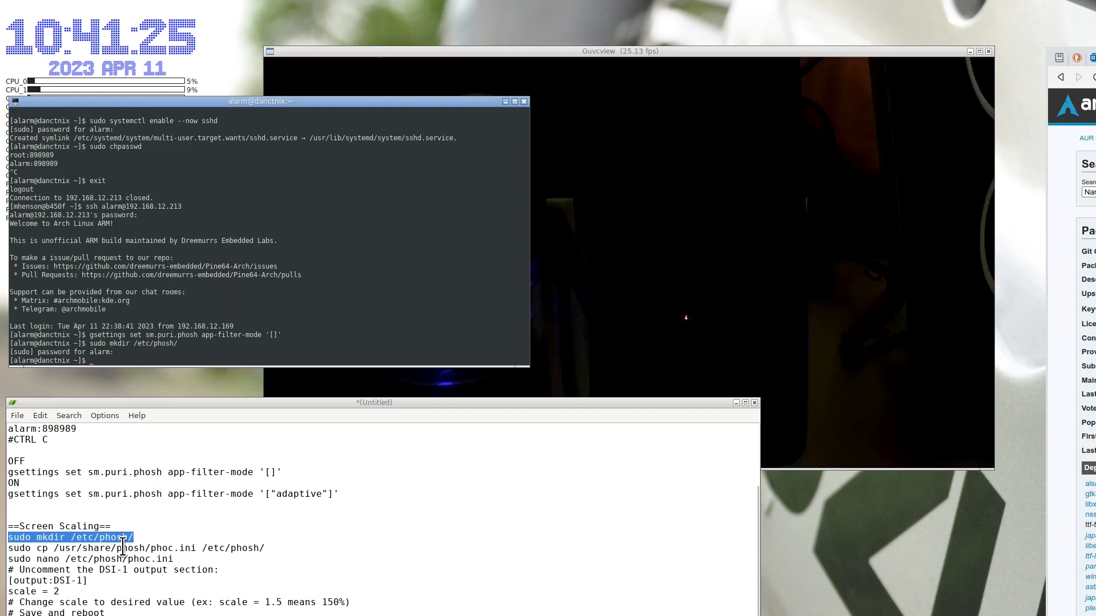
pyautogui.tripleClick(123, 548)
pyautogui.click(208, 318)
pyautogui.middleClick(209, 316)
pyautogui.press('Return')
# - Uncomment the DSI-1 scale in phoc.ini, change 2 to 1.4, save, and reboot the phone
pyautogui.tripleClick(123, 559)
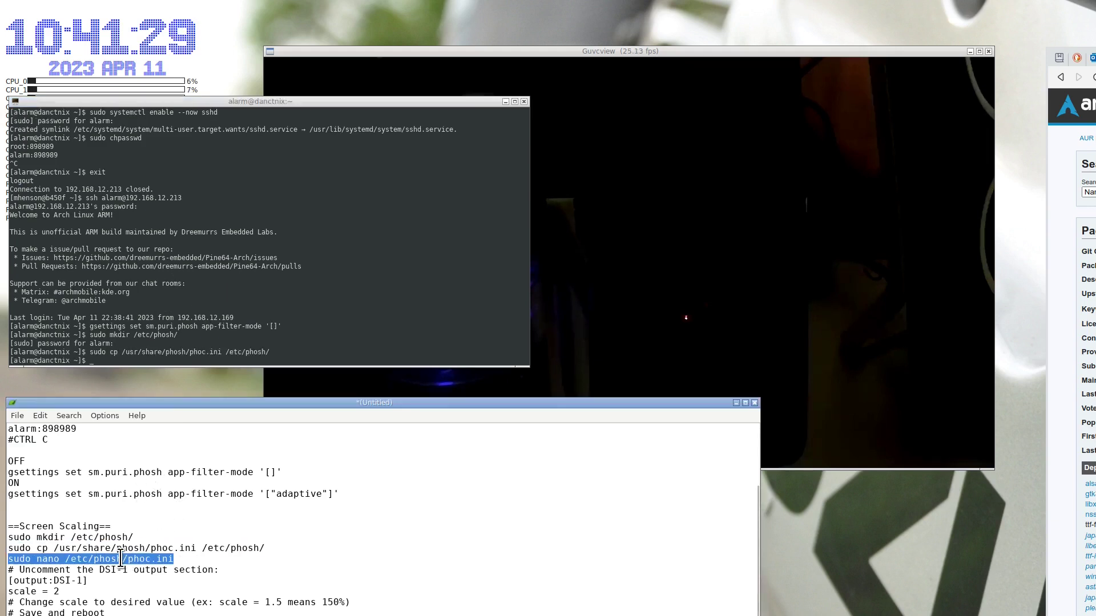
pyautogui.click(198, 316)
pyautogui.middleClick(198, 316)
pyautogui.press('Return')
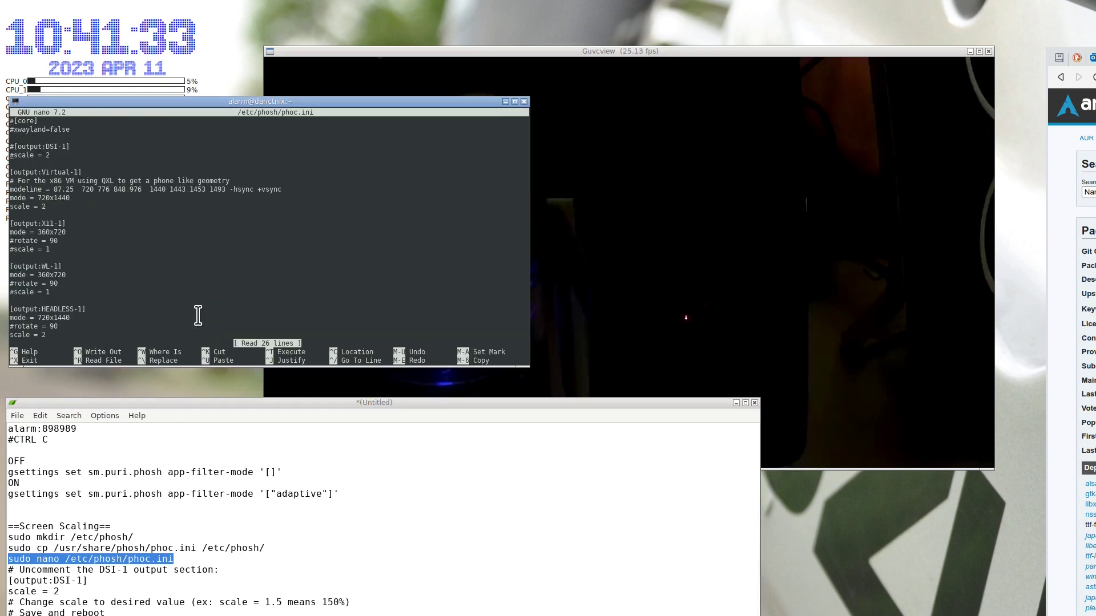
pyautogui.press('Delete')
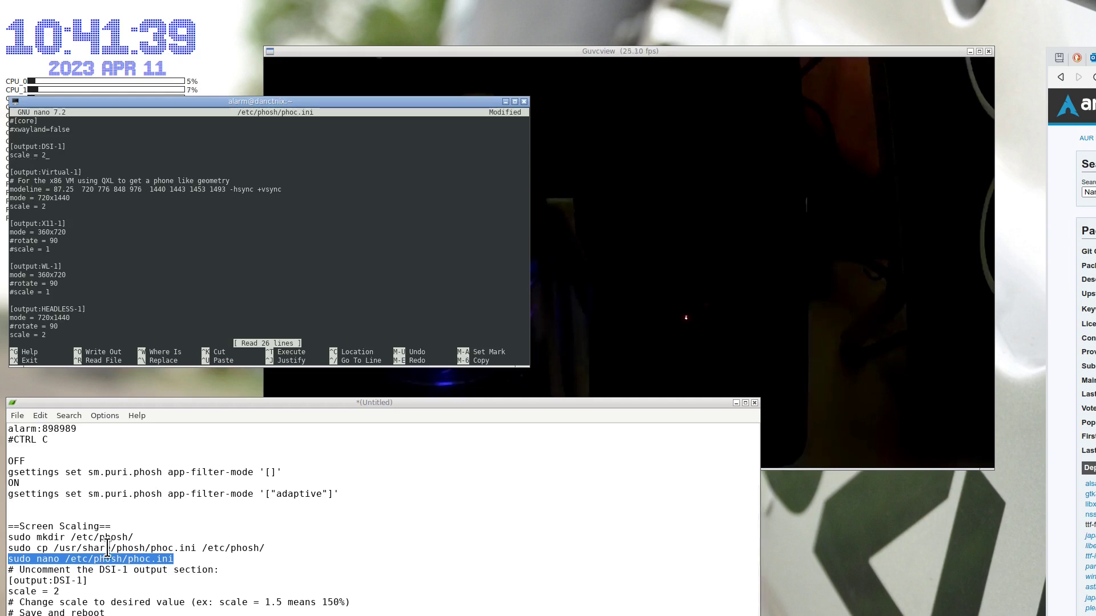
pyautogui.press('BackSpace')
pyautogui.write('1.4')
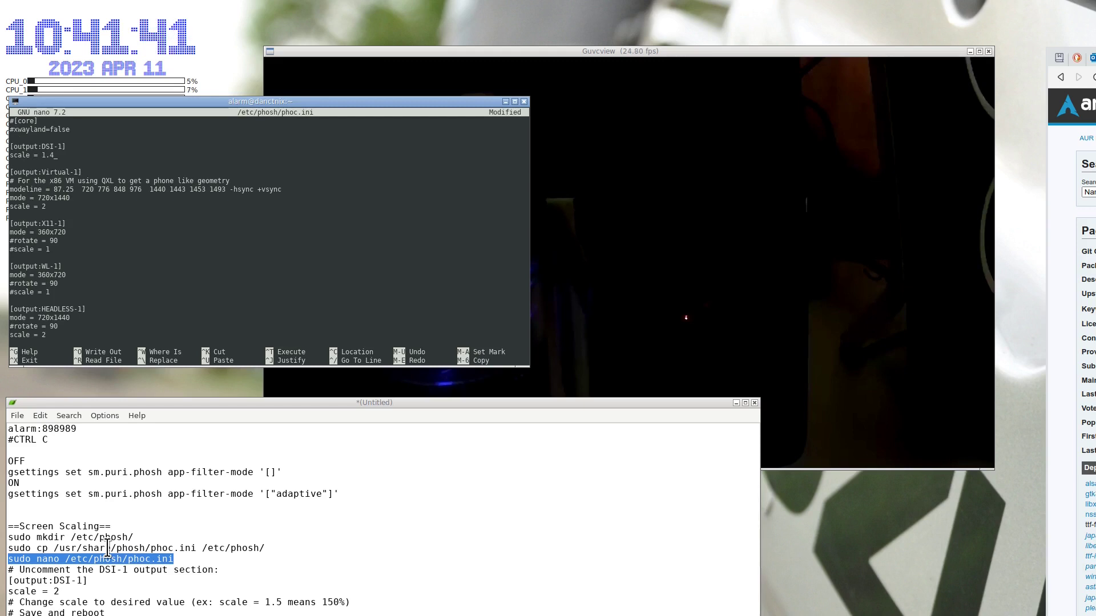
pyautogui.hotkey('ctrl', 's')
pyautogui.hotkey('ctrl', 'x')
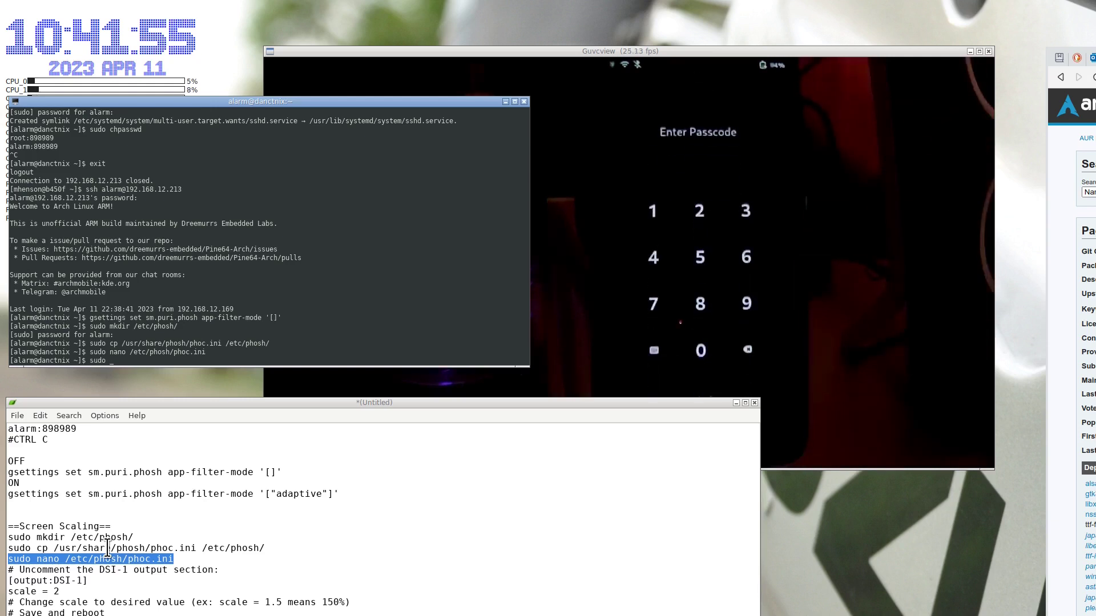
pyautogui.write('reboot')
pyautogui.press('Return')
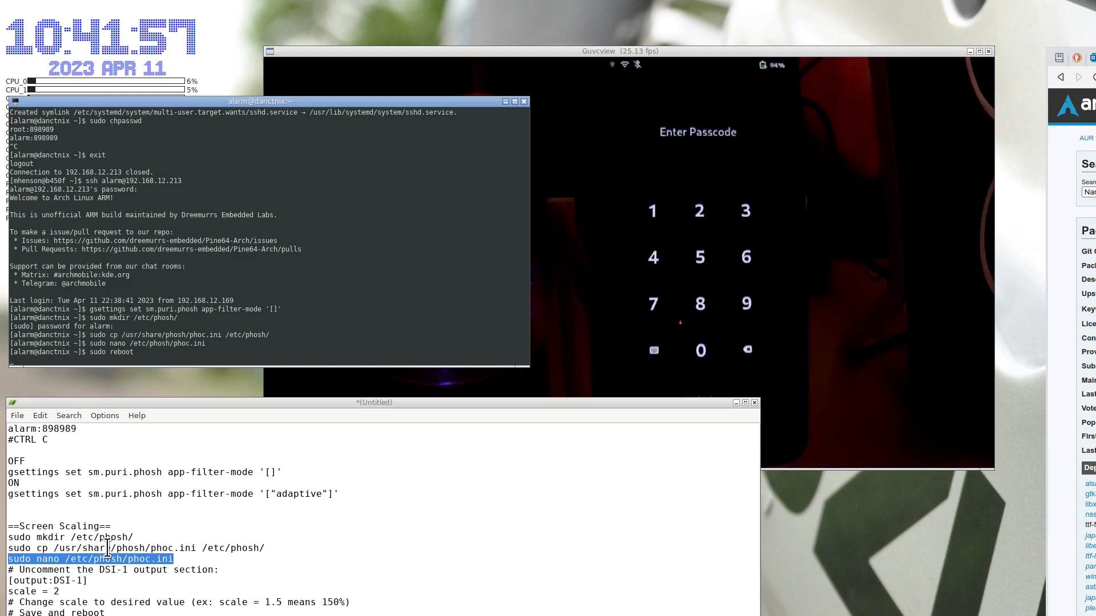
# - Rearrange the notes and Guvcview windows during the reboot and place the cursor below the adaptive line
pyautogui.hotkey('alt', 'Tab')
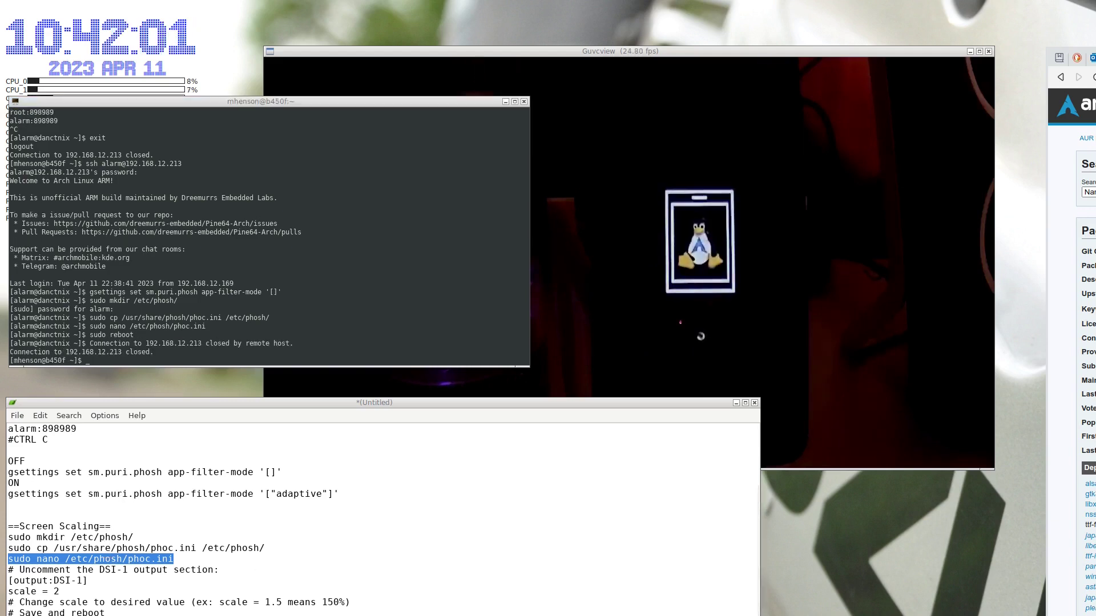
pyautogui.moveTo(457, 402); pyautogui.dragTo(464, 388)
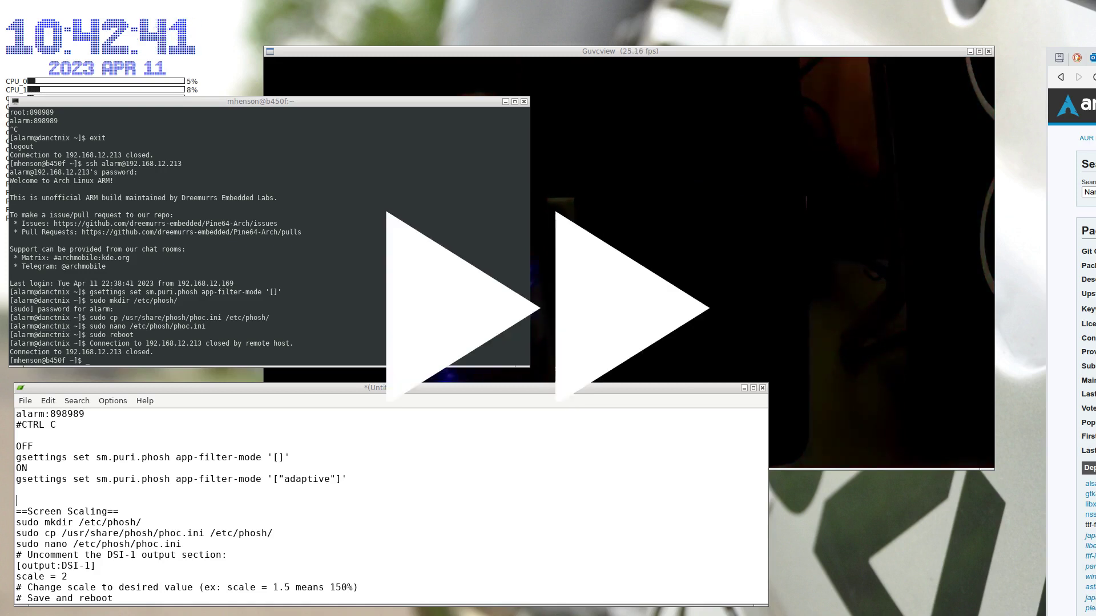
pyautogui.click(248, 246)
pyautogui.hotkey('alt', 'Tab')
pyautogui.moveTo(571, 51); pyautogui.dragTo(660, 22)
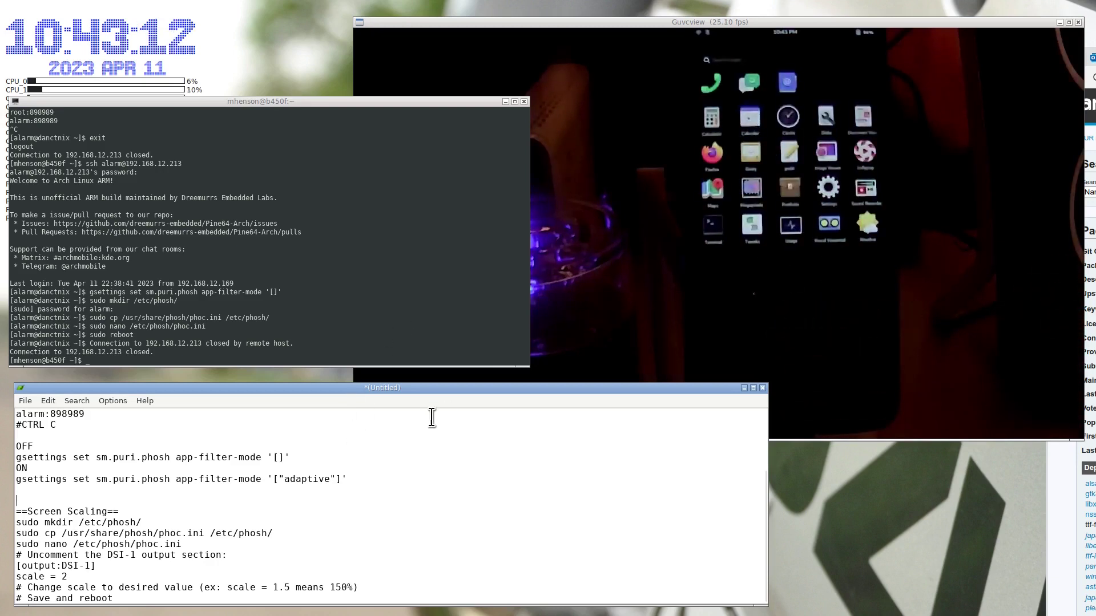
pyautogui.click(355, 492)
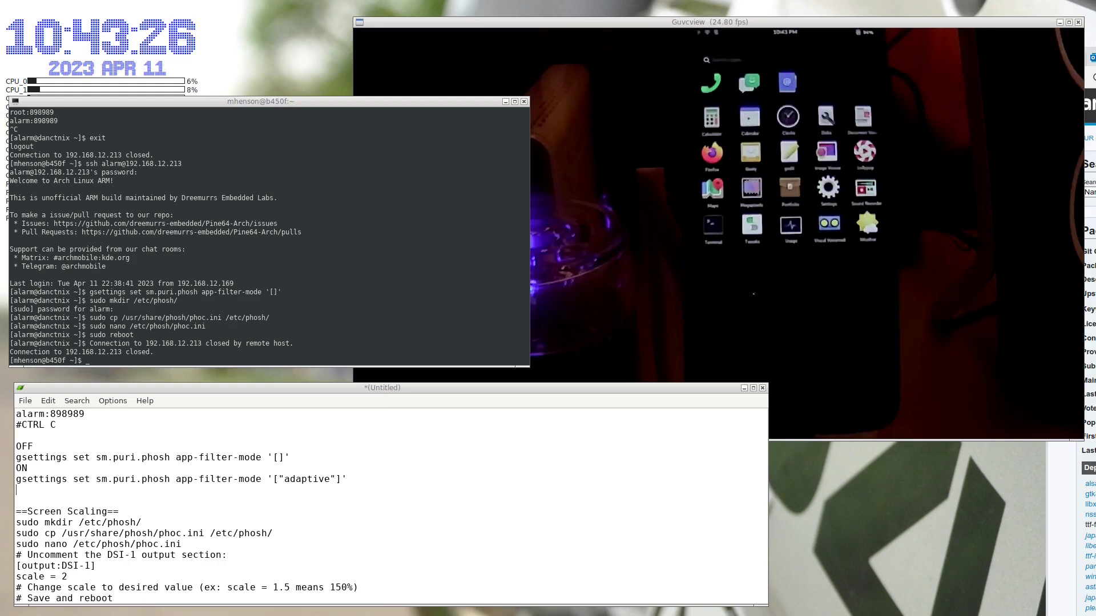
# - Add an Update Arch heading to the notes and paste the pacman-key commands below it
pyautogui.click(260, 544)
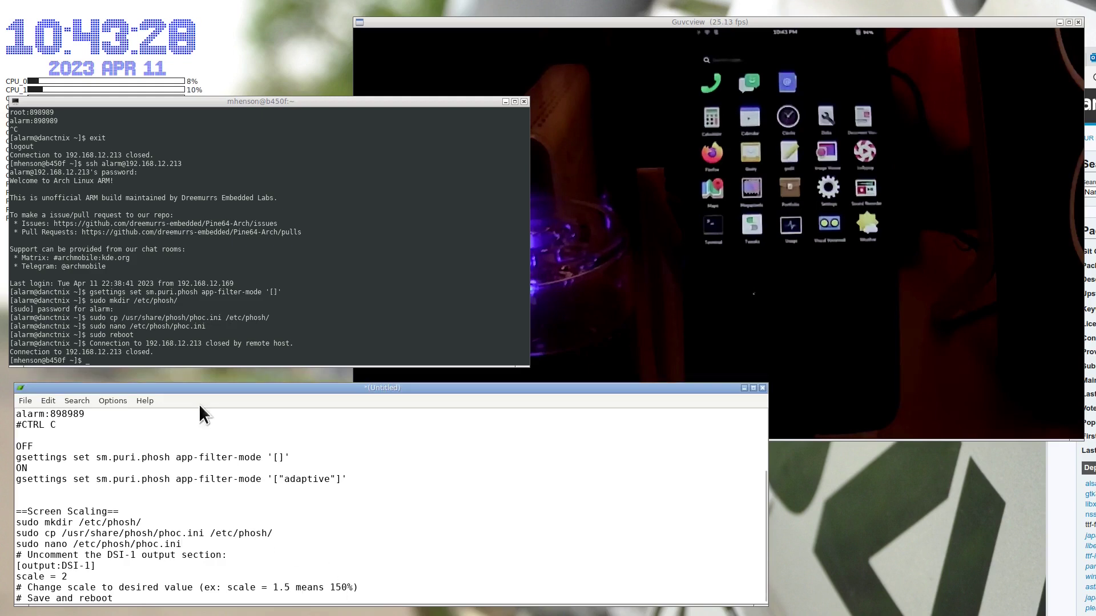
pyautogui.moveTo(184, 394); pyautogui.dragTo(178, 354)
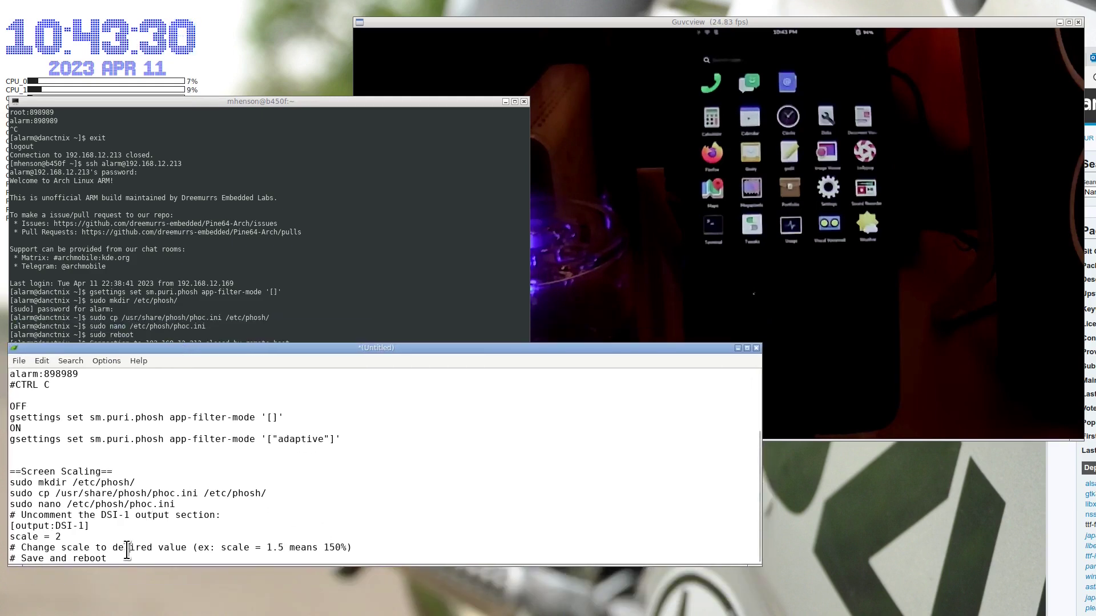
pyautogui.press('Return')
pyautogui.press('Return')
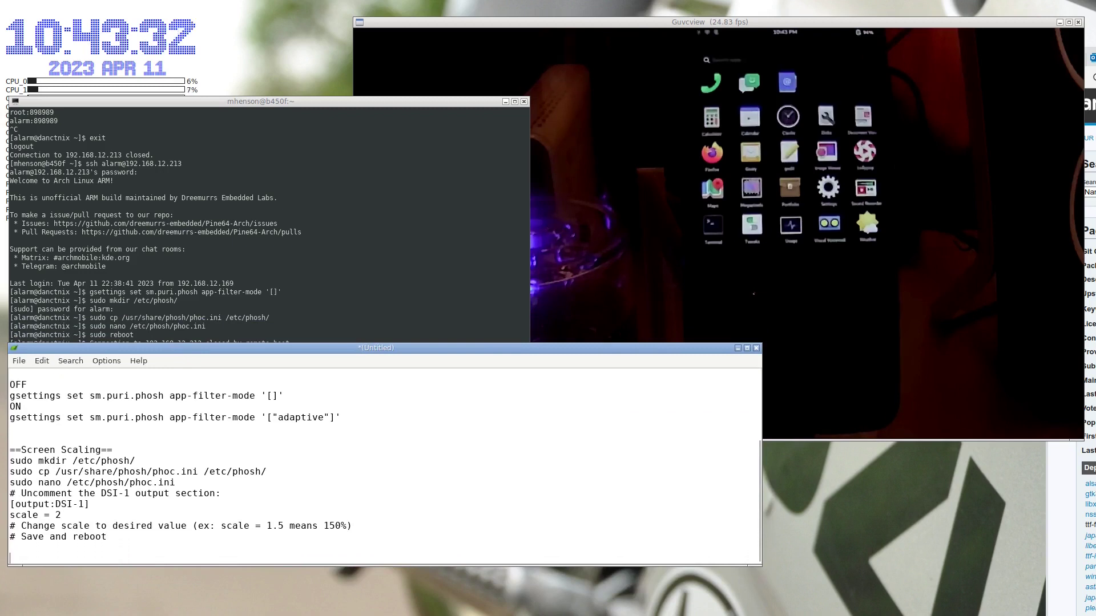
pyautogui.write('==')
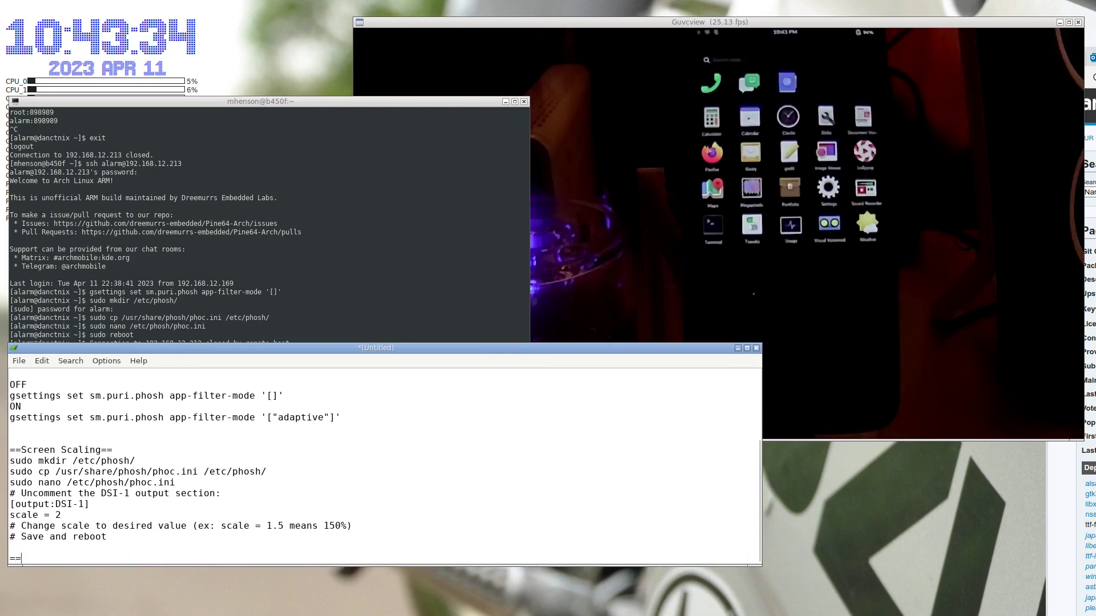
pyautogui.write('Update')
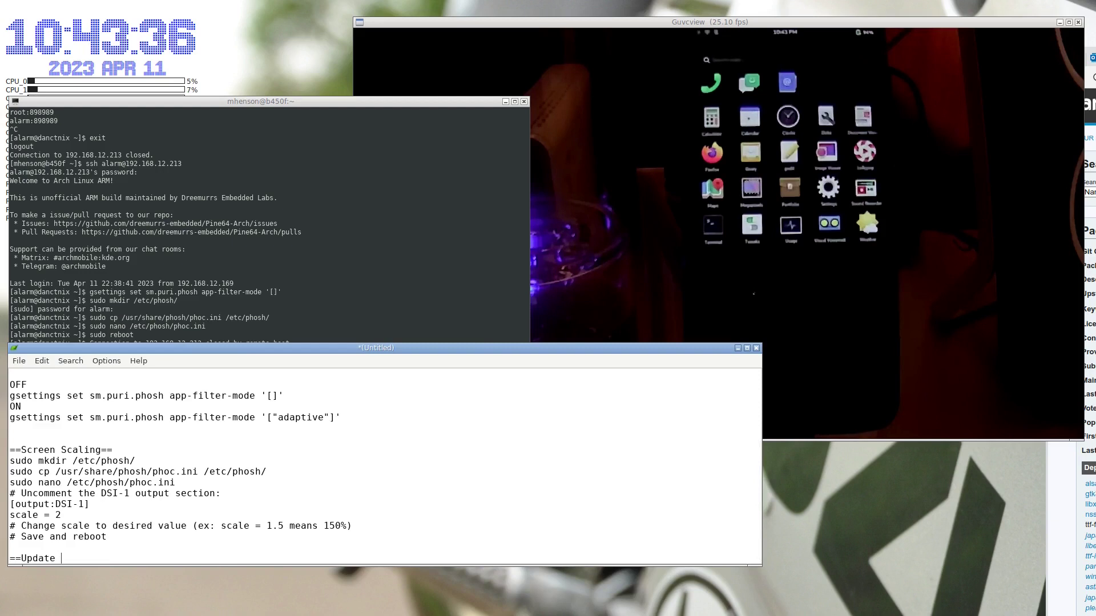
pyautogui.press('BackSpace')
pyautogui.write('Arch==')
pyautogui.press('Return')
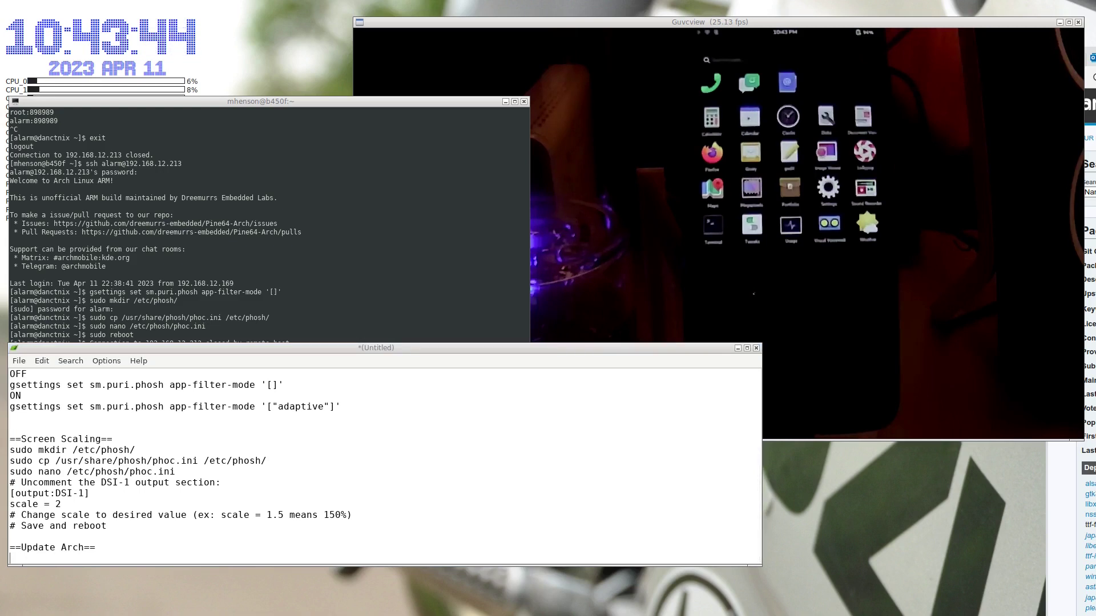
pyautogui.click(153, 554)
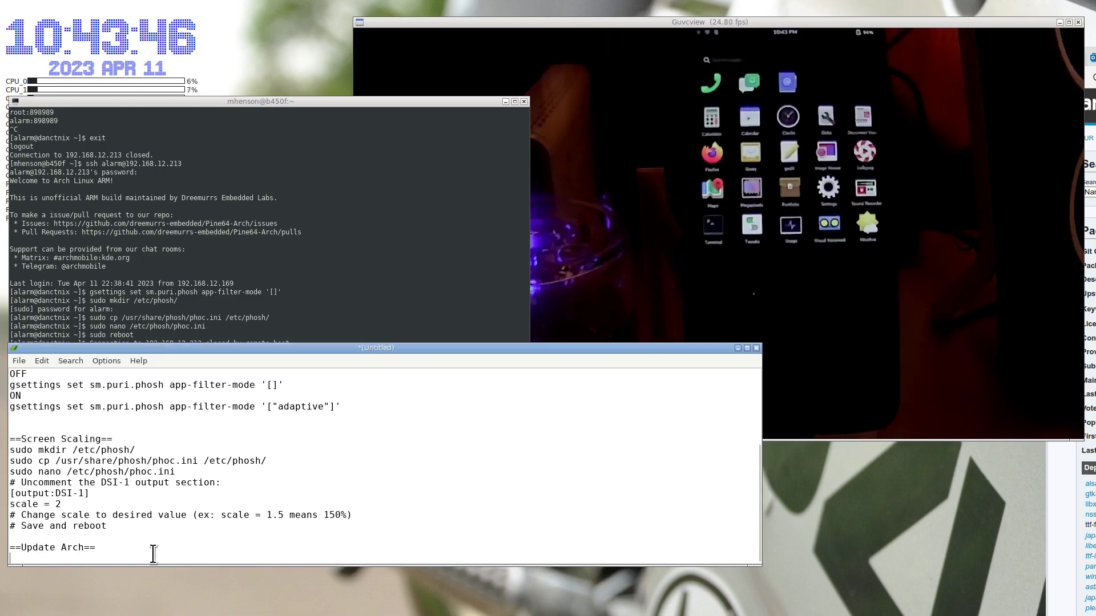
pyautogui.hotkey('ctrl', 'v')
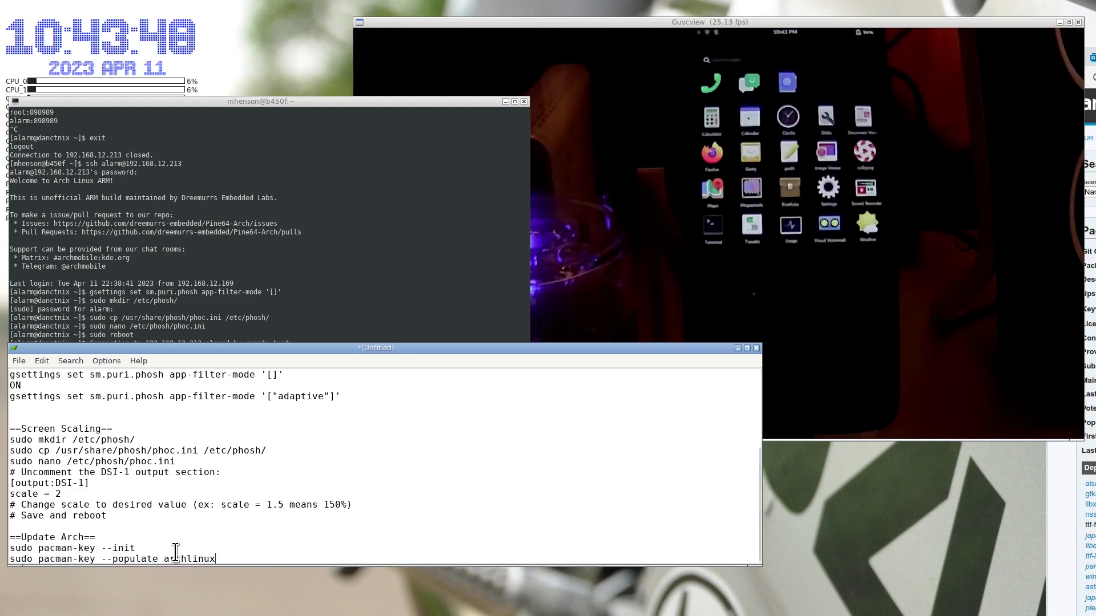
pyautogui.tripleClick(81, 549)
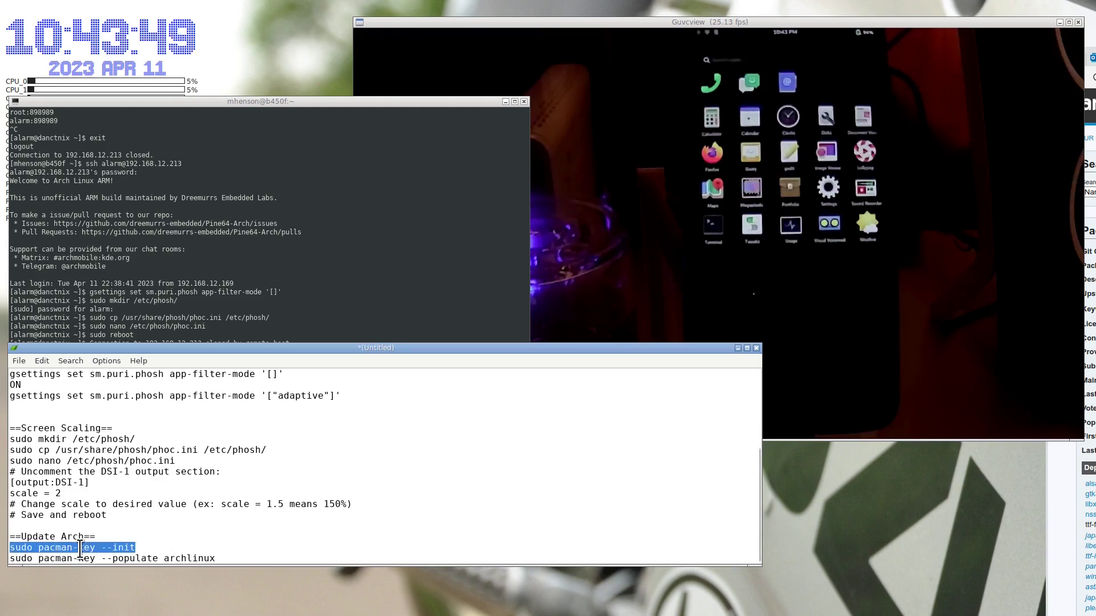
pyautogui.click(248, 284)
pyautogui.middleClick(249, 283)
pyautogui.press('Return')
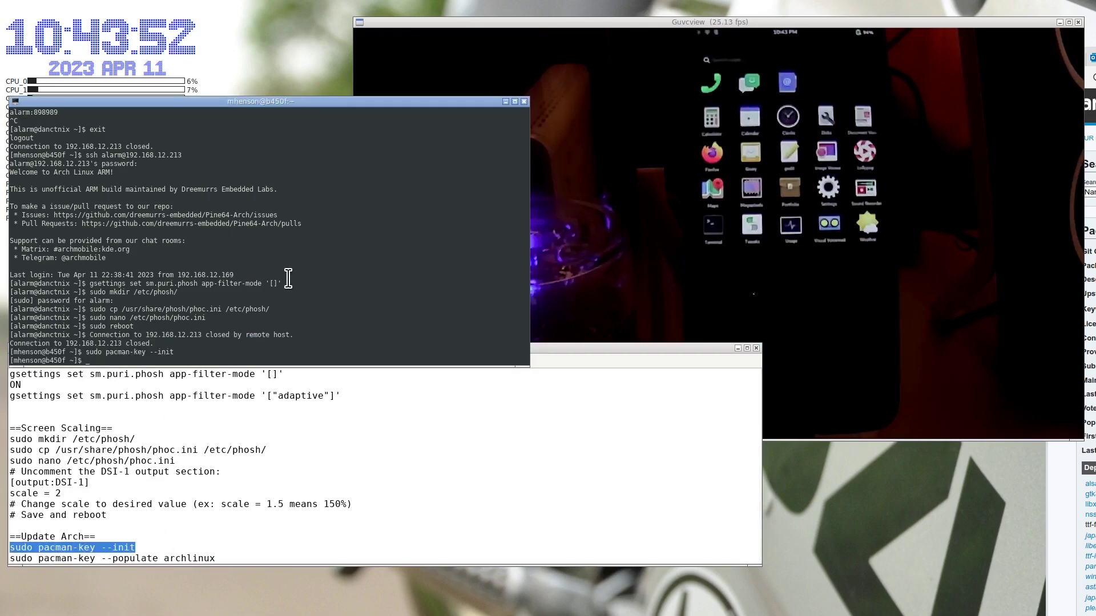
pyautogui.write('son@b450f ~]$ ssh alarm@192.168.12.213')
pyautogui.press('Return')
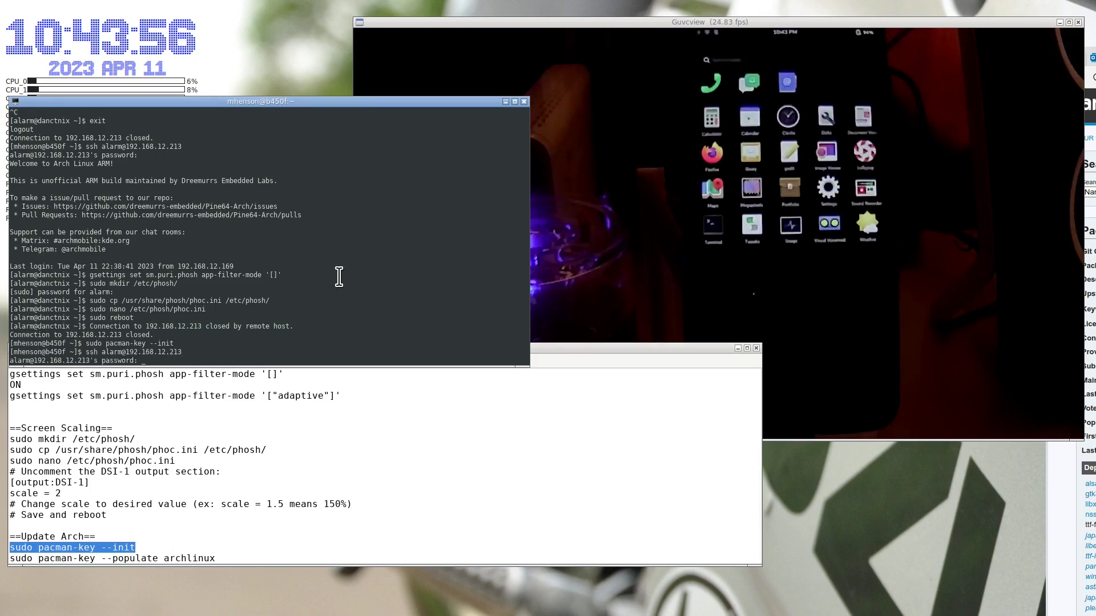
pyautogui.press('Return')
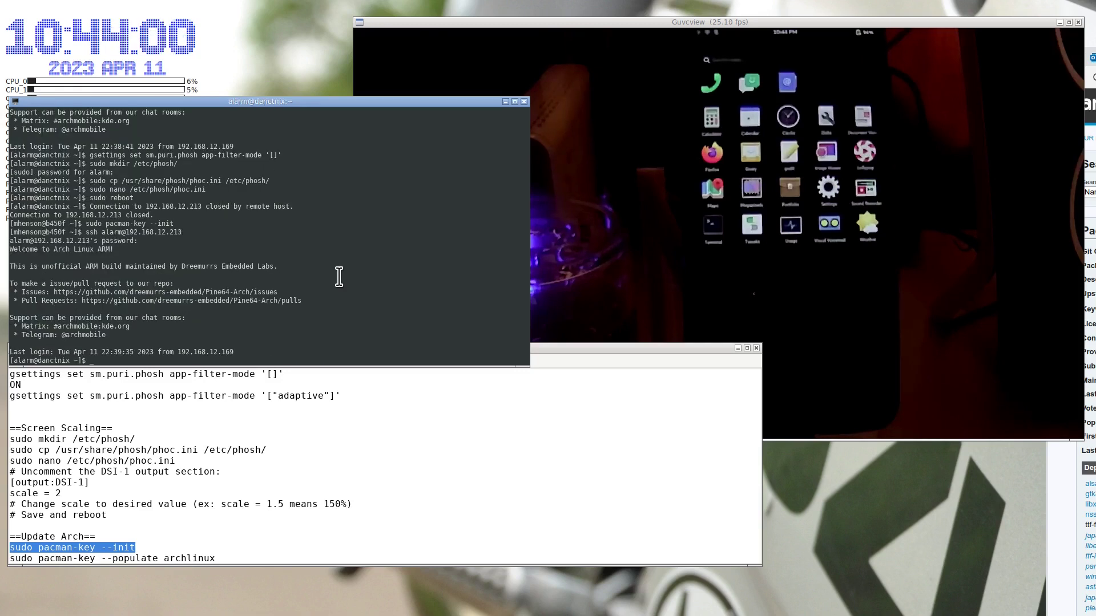
# - Run 'sudo pacman-key --init' on the phone and authenticate with the sudo password
pyautogui.middleClick(339, 277)
pyautogui.press('Return')
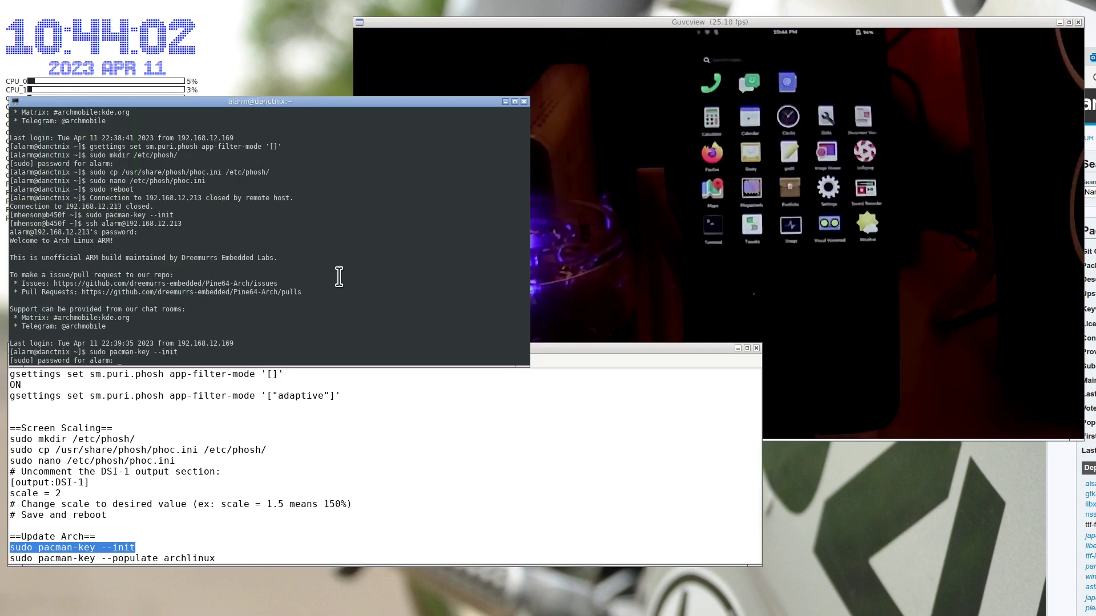
pyautogui.press('Return')
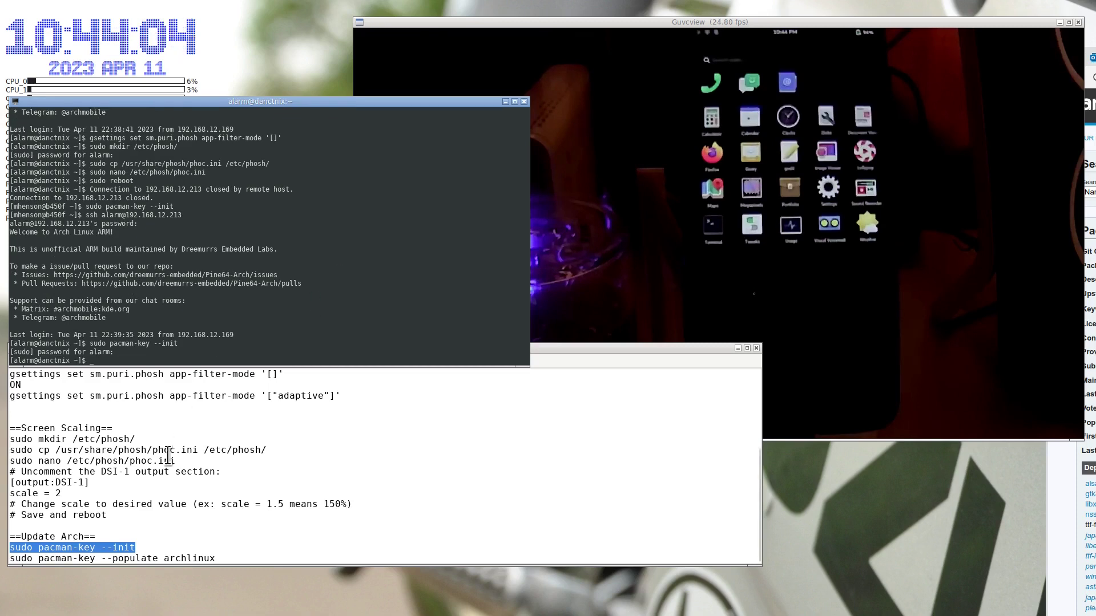
pyautogui.tripleClick(131, 561)
pyautogui.click(238, 242)
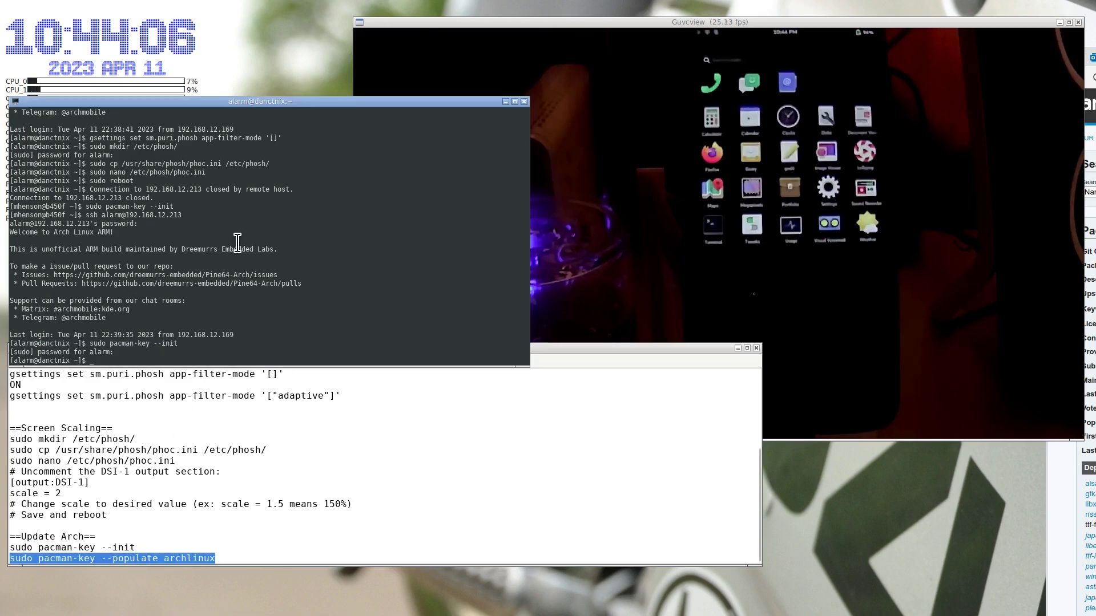
# - Run 'sudo pacman-key --populate archlinux' at the phone's prompt
pyautogui.middleClick(360, 255)
pyautogui.press('Return')
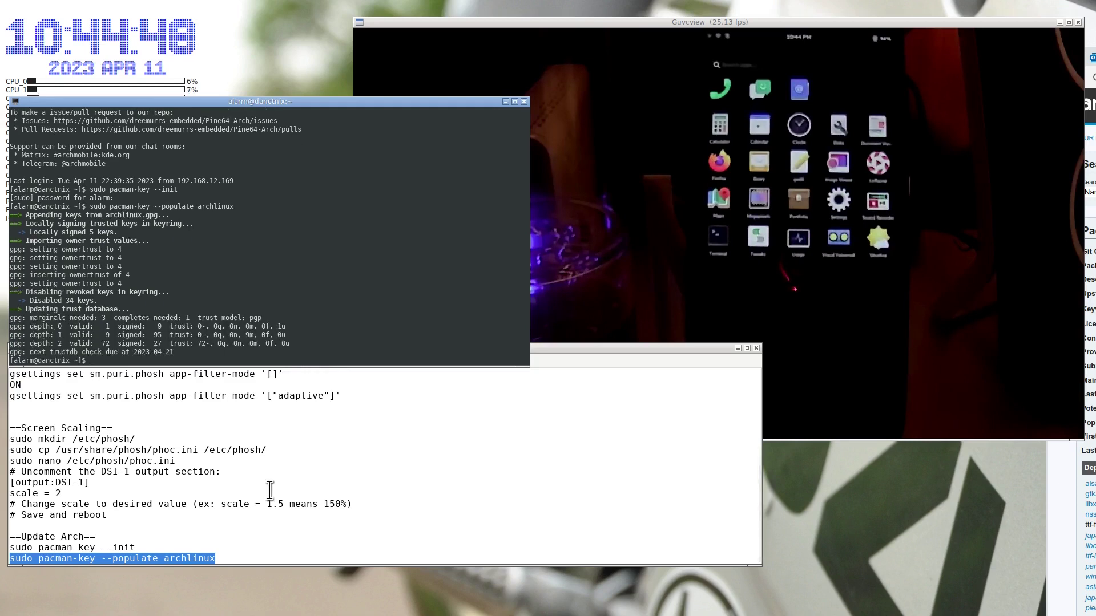
# - Add a 'sudo pacman -Syu' line to the notes and run it on the phone
pyautogui.click(311, 313)
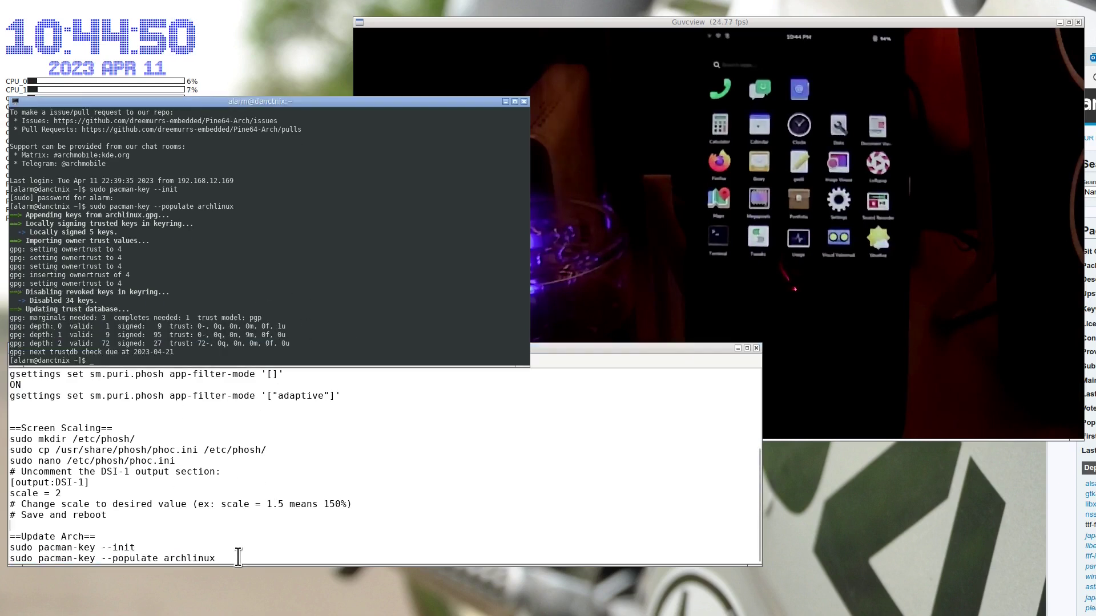
pyautogui.click(254, 561)
pyautogui.press('Return')
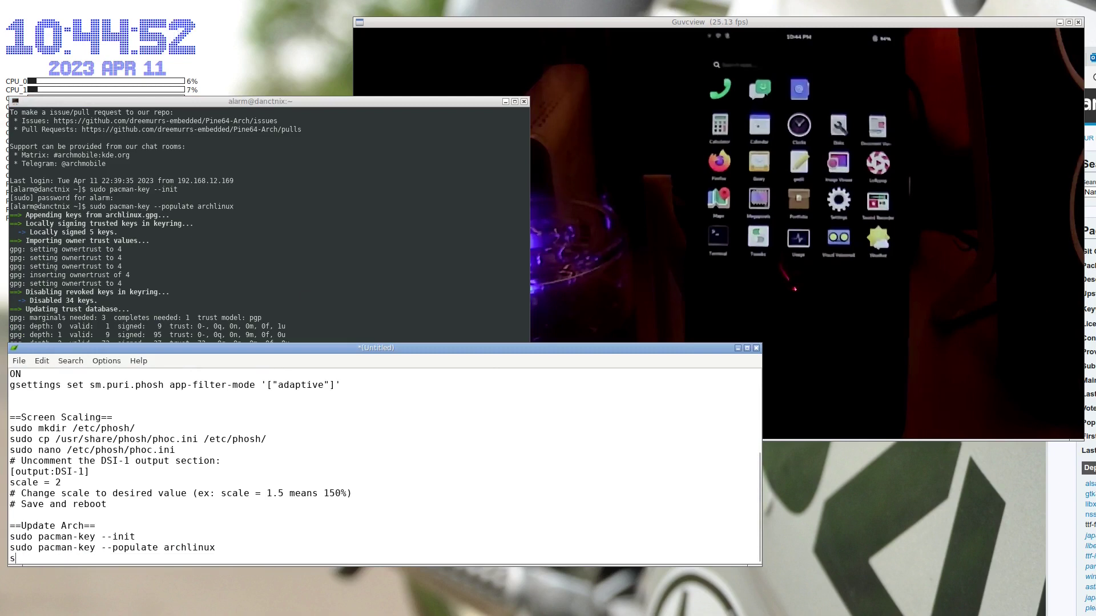
pyautogui.write('sudo pacmna ')
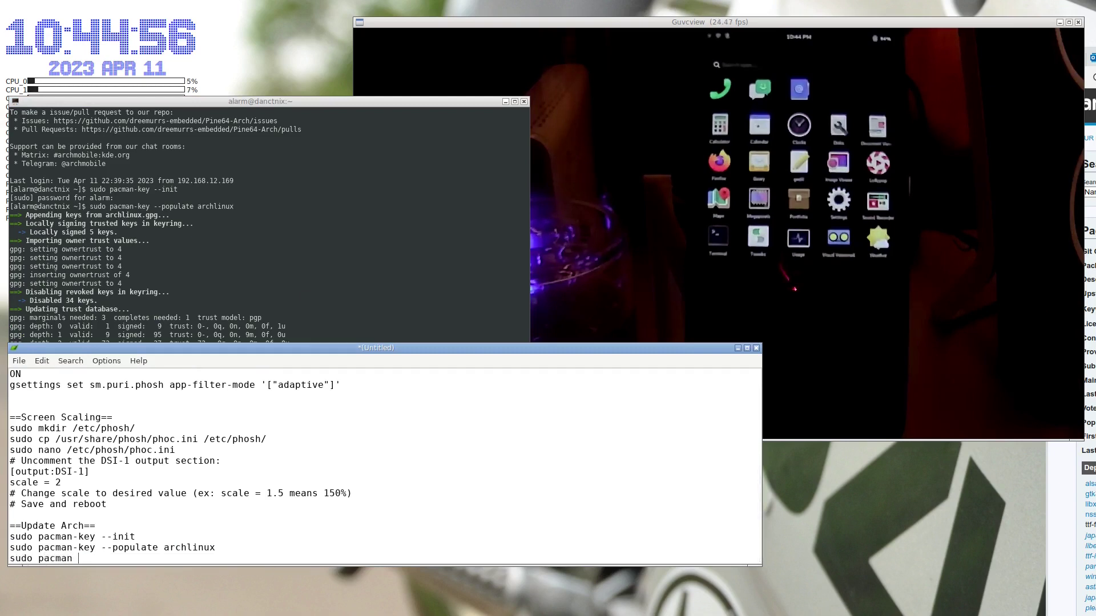
pyautogui.write('-Syu')
pyautogui.tripleClick(56, 558)
pyautogui.hotkey('ctrl', 'c')
pyautogui.click(340, 299)
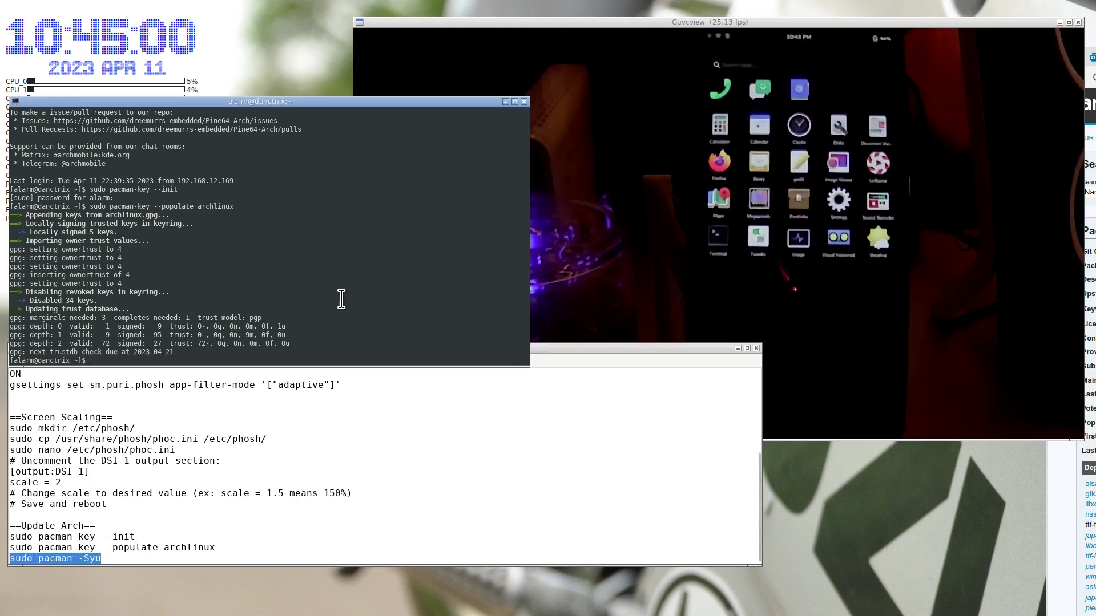
pyautogui.middleClick(341, 298)
pyautogui.press('Return')
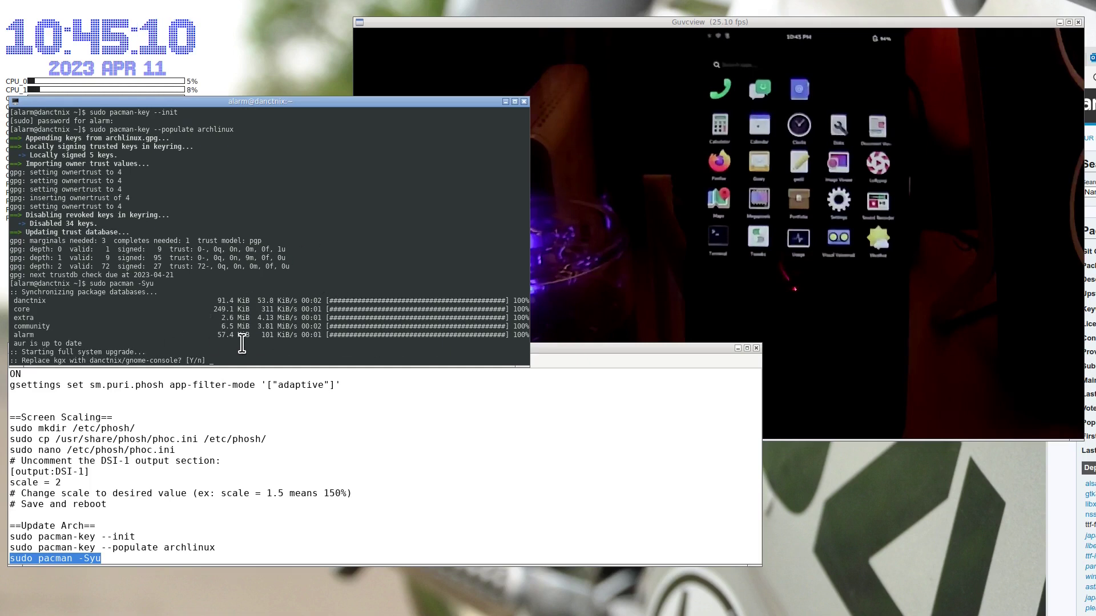
# - Accept replacing kgx with gnome-console and tbb with onetbb
pyautogui.write('Y')
pyautogui.press('Return')
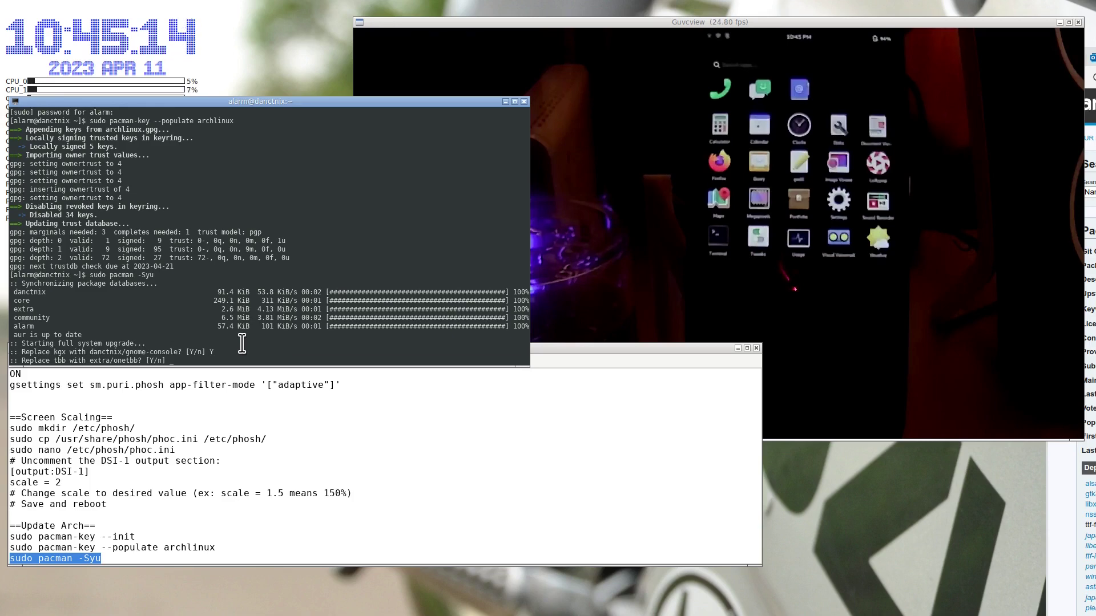
pyautogui.write('Y')
pyautogui.press('Return')
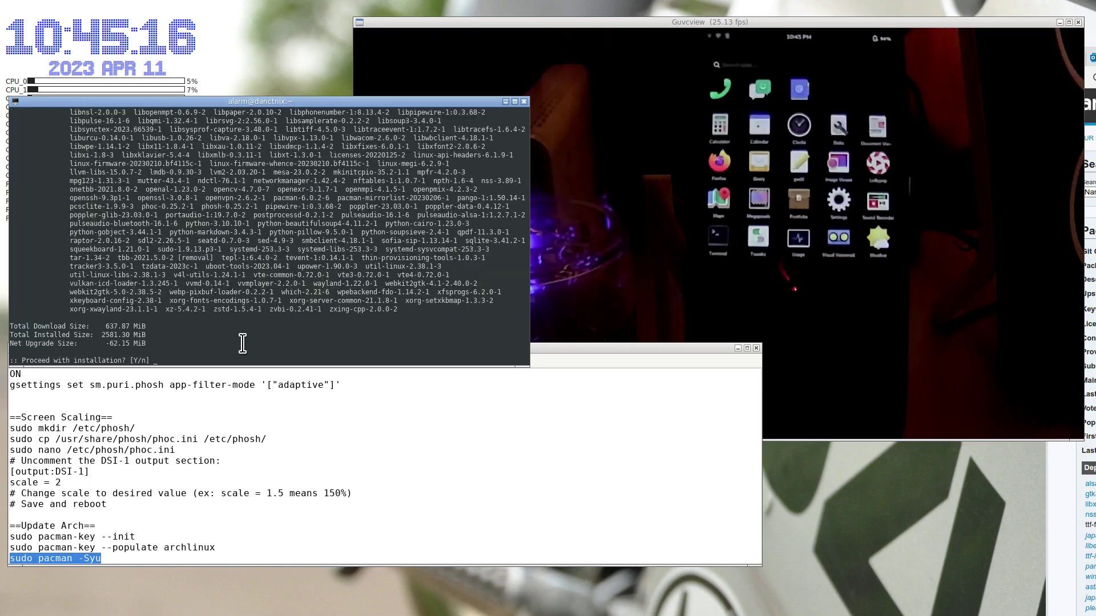
# - Review the upgrade package list, highlighting entries like feedbackd, pipewire, tevent, tzdata and uboot-tools
pyautogui.scroll(12, 225, 320)
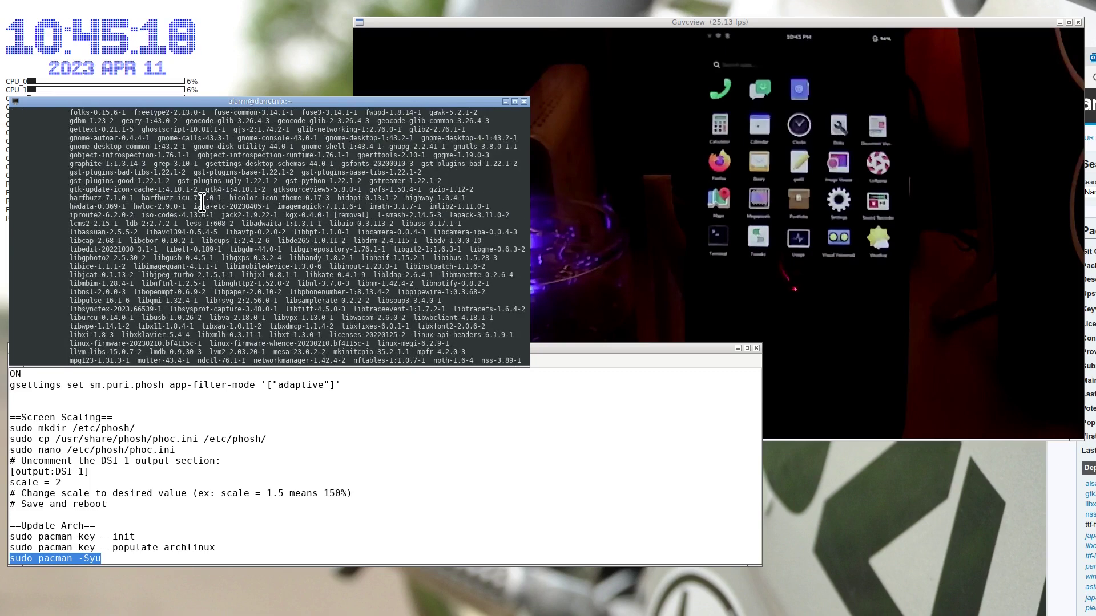
pyautogui.scroll(1, 306, 198)
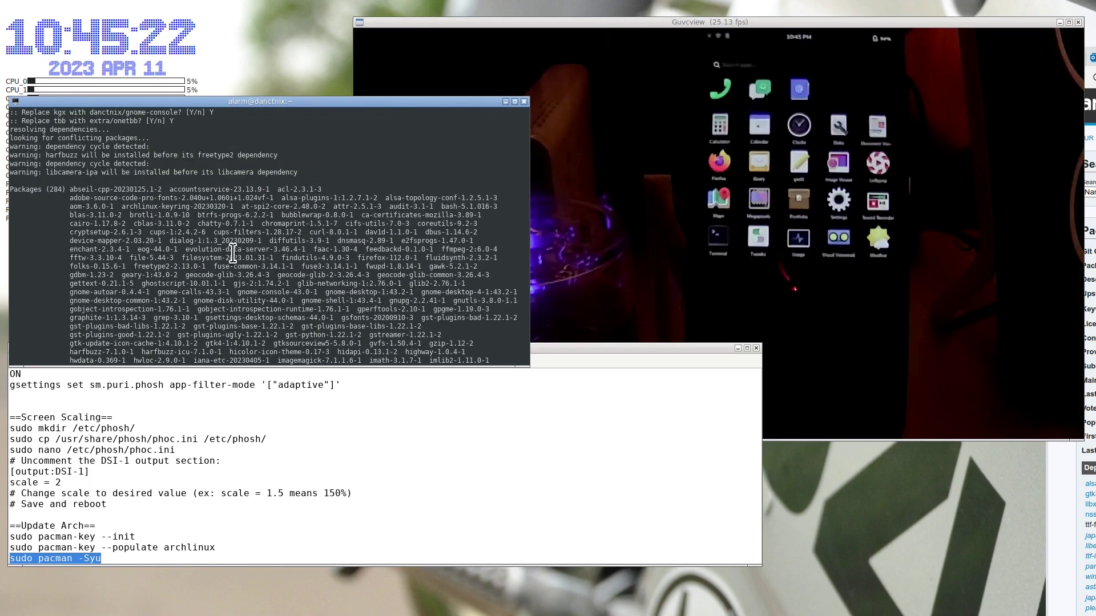
pyautogui.moveTo(179, 249); pyautogui.dragTo(266, 250)
pyautogui.click(308, 257)
pyautogui.moveTo(366, 250); pyautogui.dragTo(433, 250)
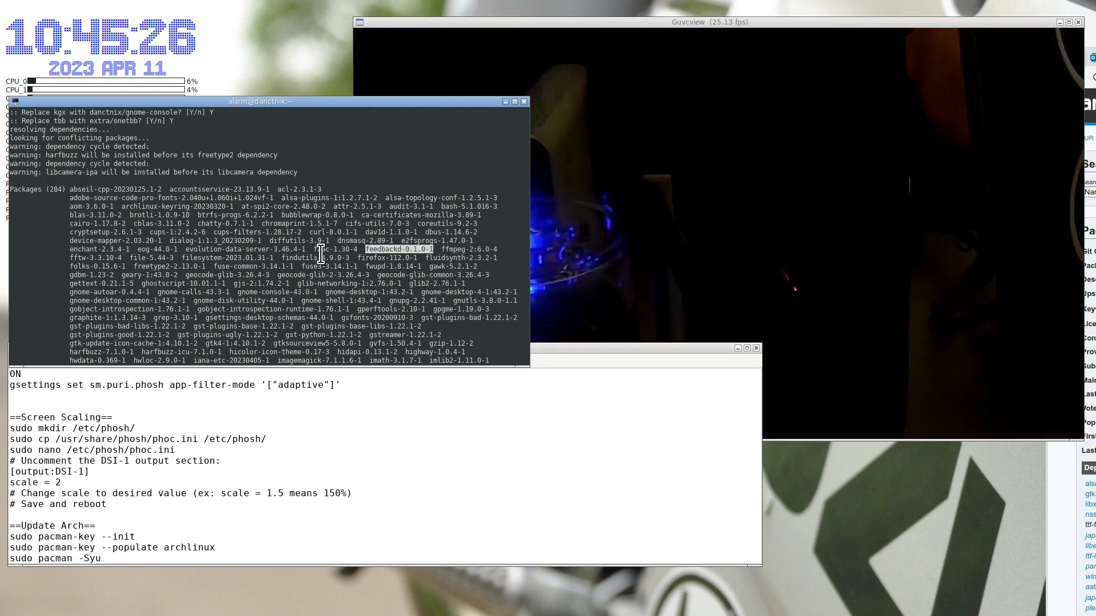
pyautogui.scroll(-11, 226, 248)
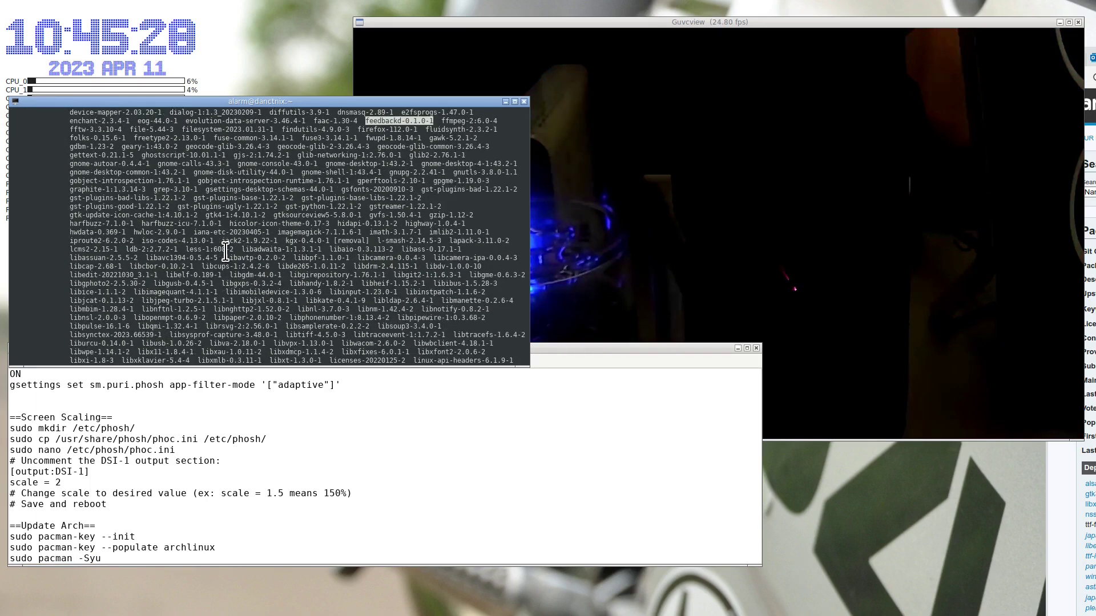
pyautogui.scroll(-4, 226, 251)
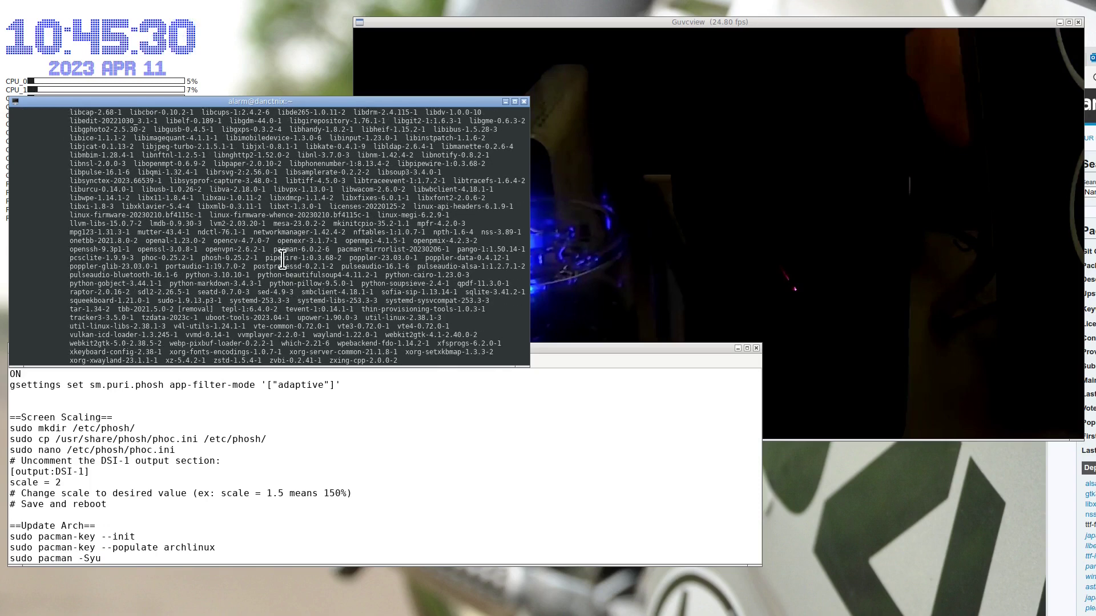
pyautogui.doubleClick(275, 258)
pyautogui.tripleClick(275, 254)
pyautogui.click(240, 273)
pyautogui.scroll(-2, 286, 308)
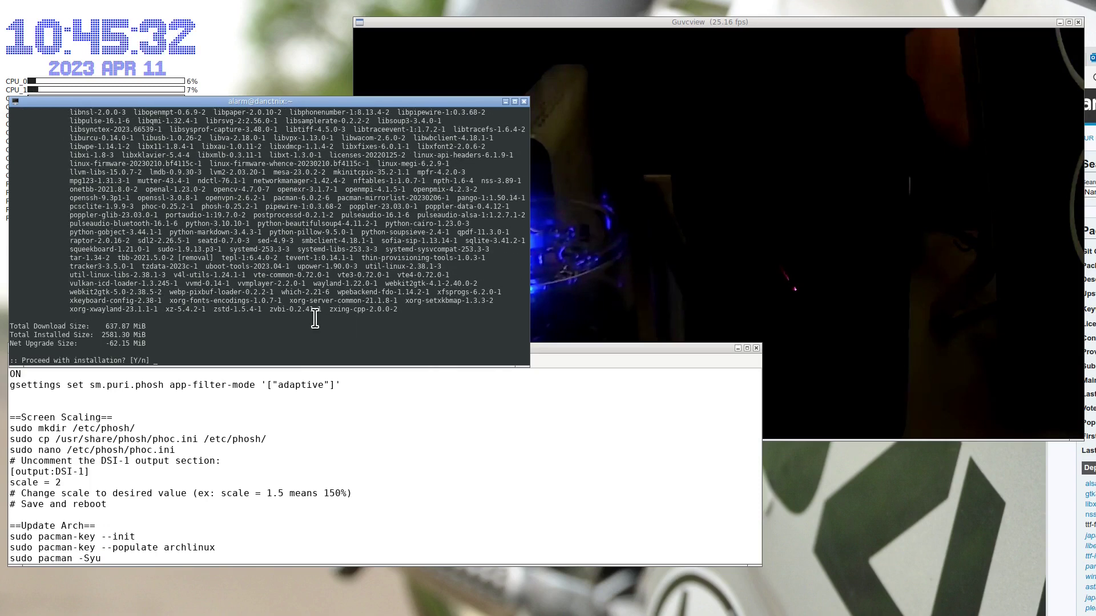
pyautogui.tripleClick(371, 266)
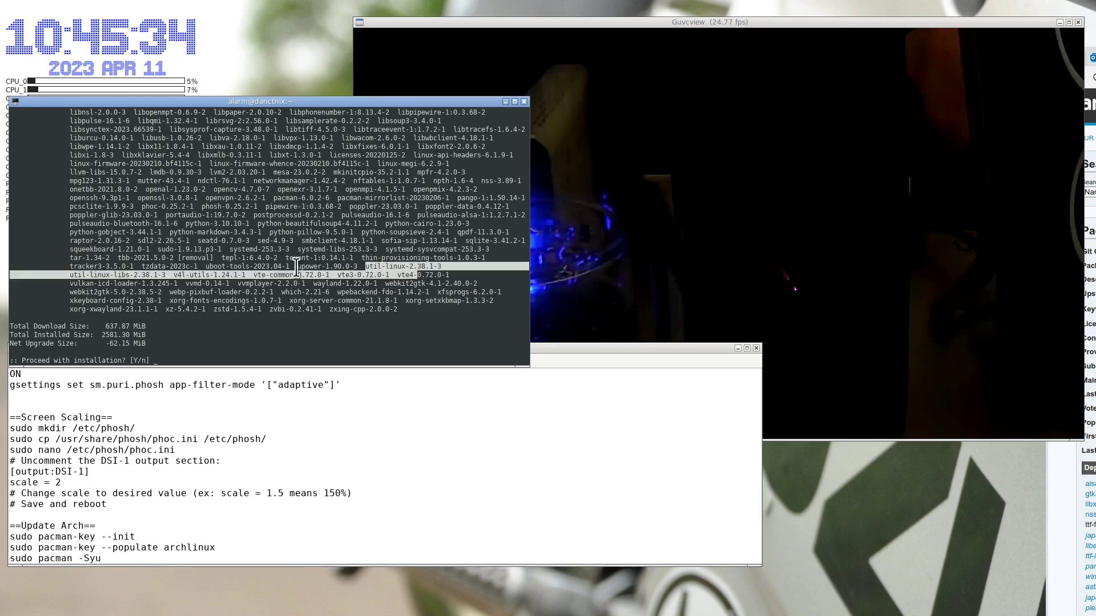
pyautogui.click(313, 255)
pyautogui.doubleClick(314, 258)
pyautogui.doubleClick(209, 266)
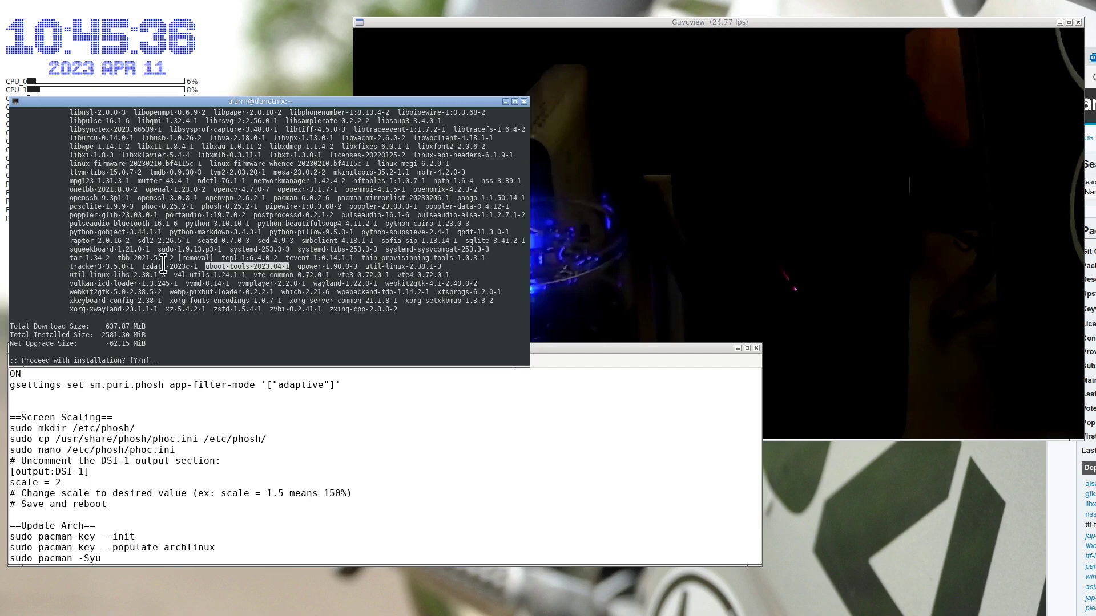
pyautogui.doubleClick(163, 266)
pyautogui.doubleClick(230, 266)
pyautogui.click(234, 335)
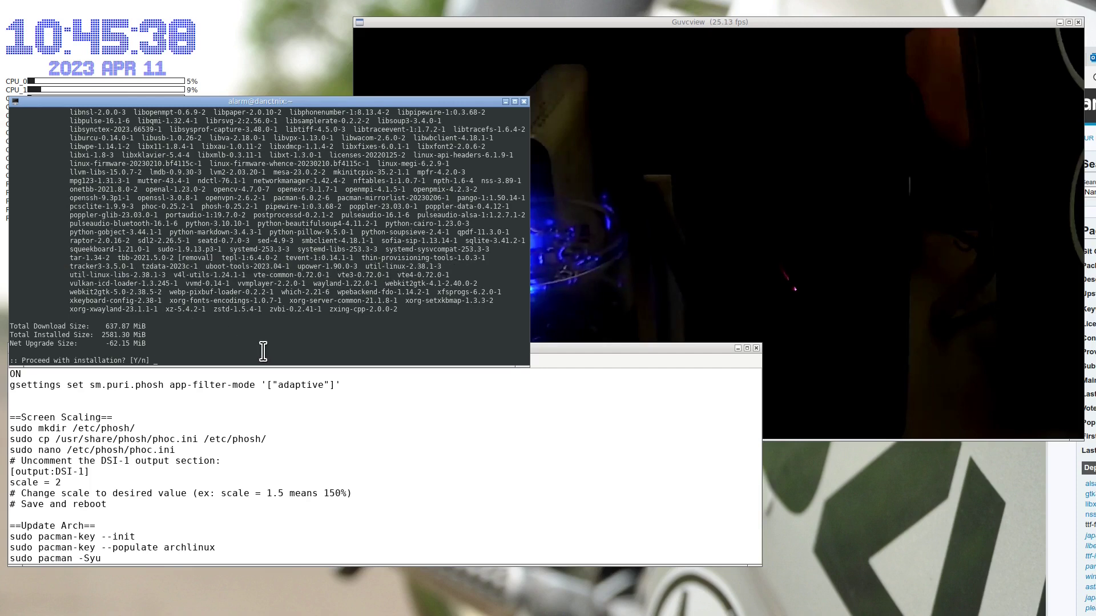
# - Abort the pacman upgrade download at 3% with Ctrl+C and return to the terminal
pyautogui.press('Return')
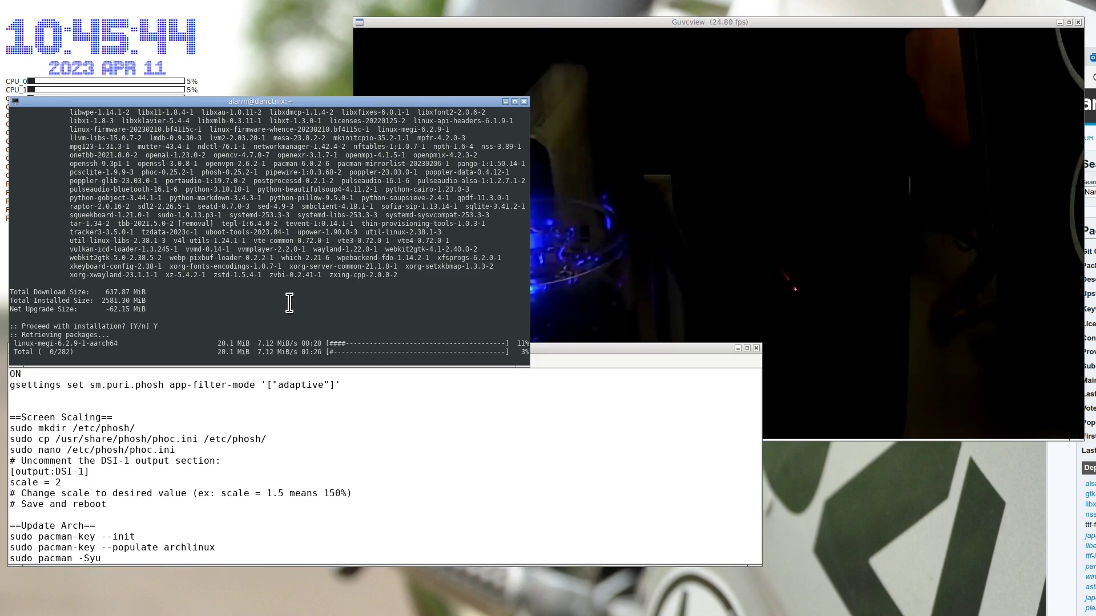
pyautogui.hotkey('ctrl', 'c')
pyautogui.click(262, 502)
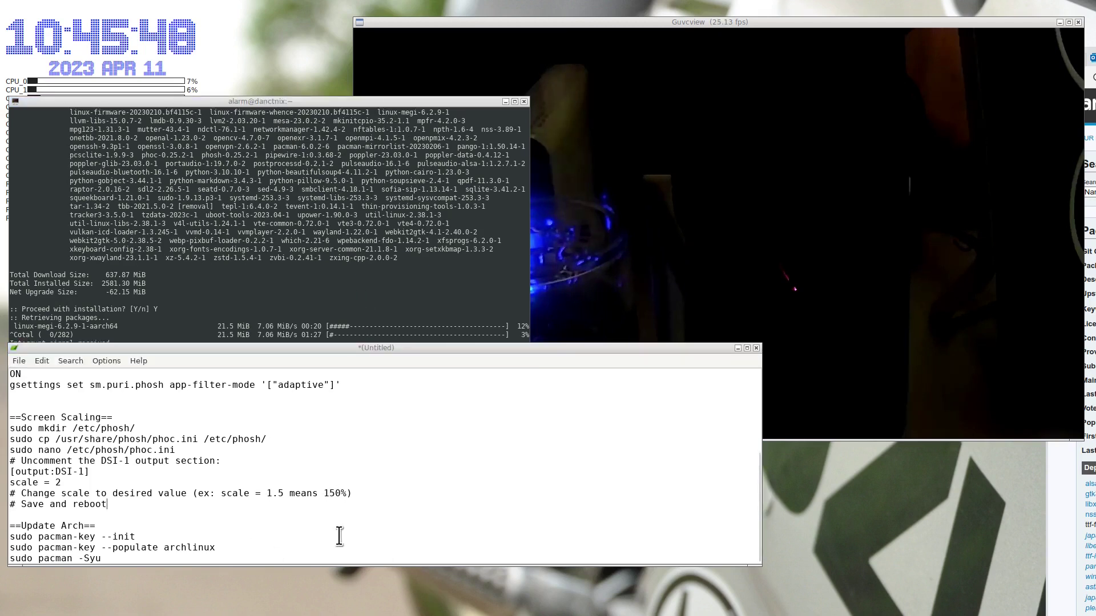
pyautogui.click(317, 461)
pyautogui.click(192, 295)
# - Open /etc/pacman.conf in nano with sudo
pyautogui.write('sudo nano')
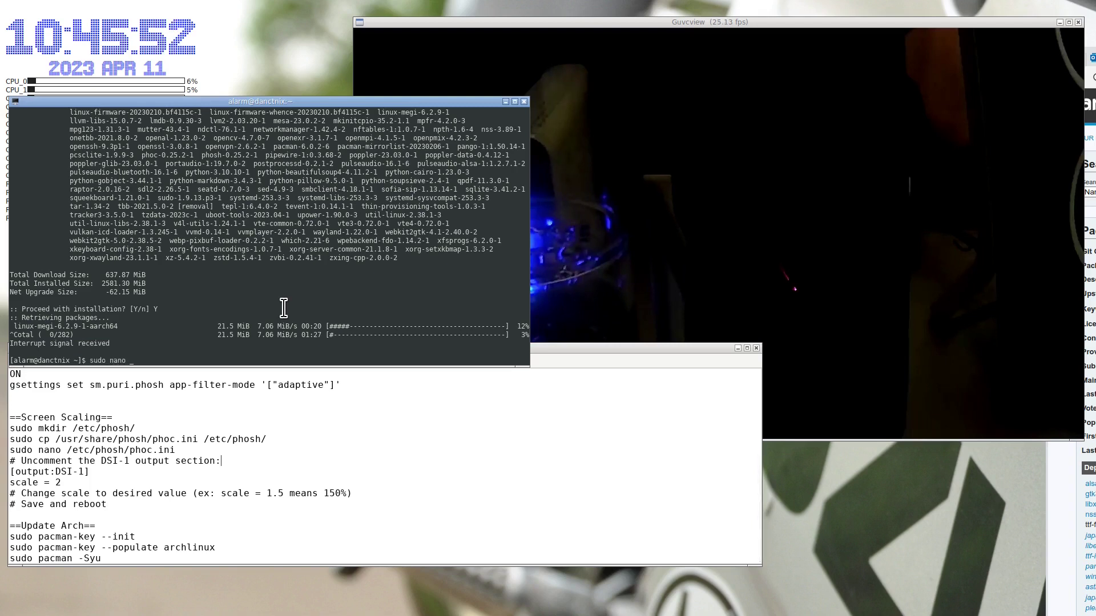
pyautogui.write(' /etc/pacman.conf')
pyautogui.press('Return')
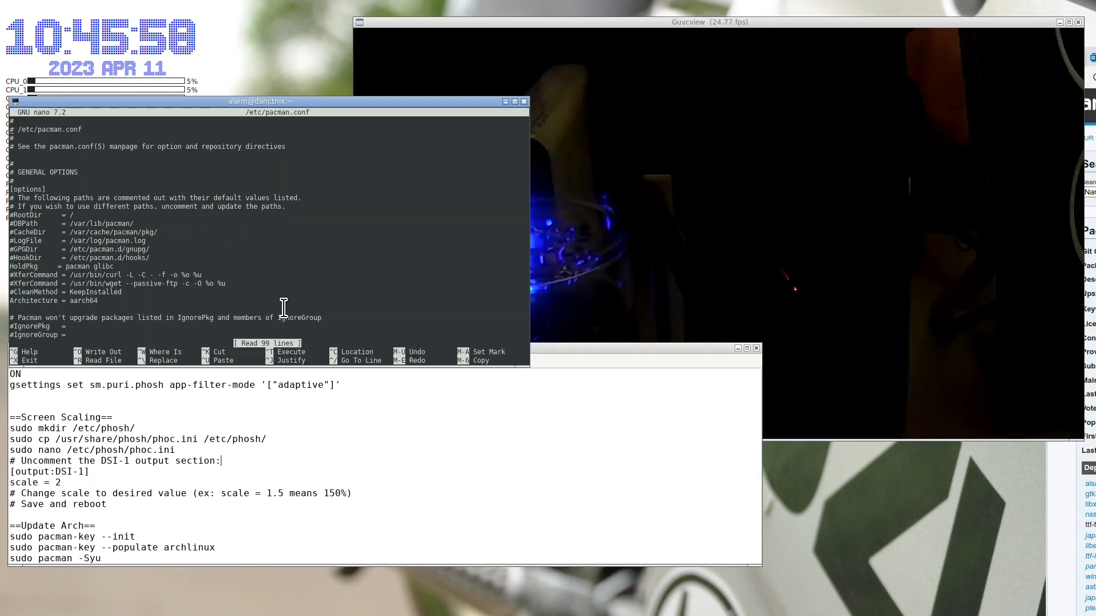
pyautogui.scroll(-3, 283, 308)
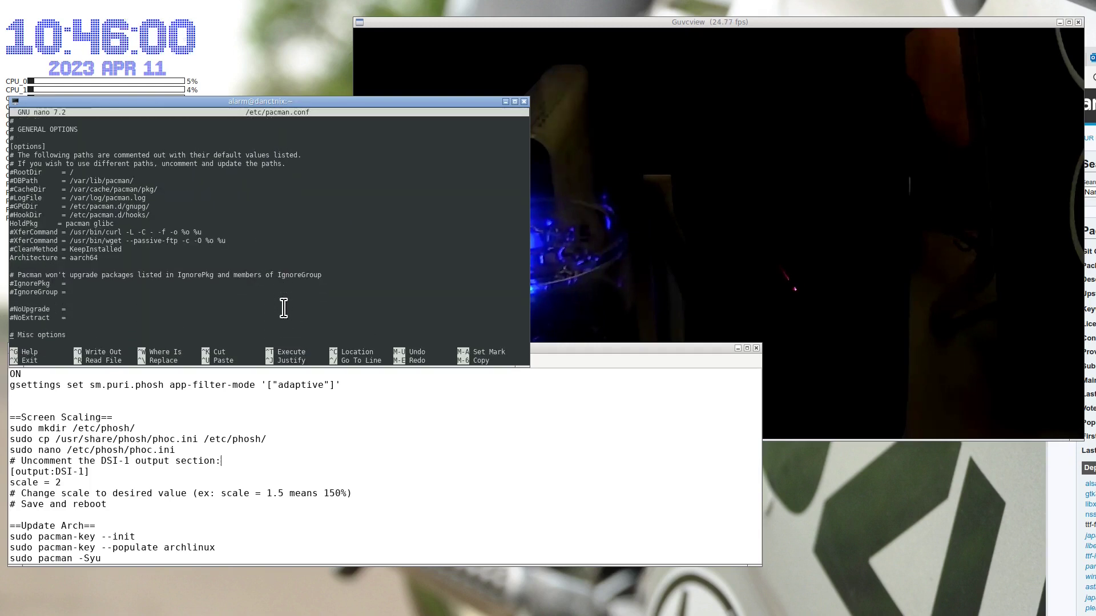
# - Uncomment 'ParallelDownloads = 5' in pacman.conf, save the file and exit nano
pyautogui.scroll(-7, 284, 308)
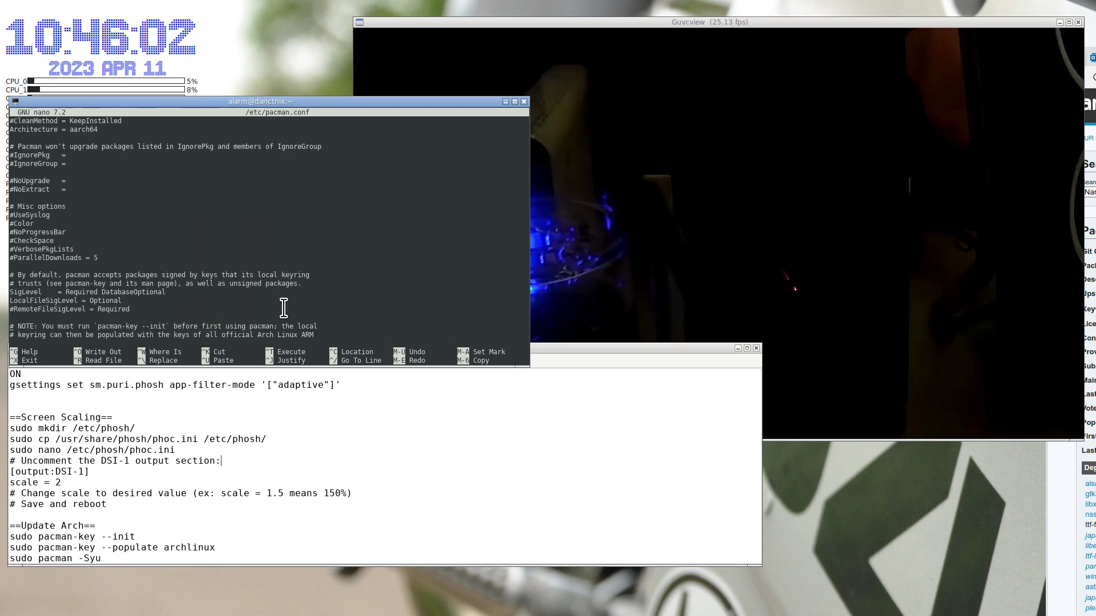
pyautogui.press('Delete')
pyautogui.hotkey('ctrl', 'o')
pyautogui.press('Return')
pyautogui.hotkey('ctrl', 'x')
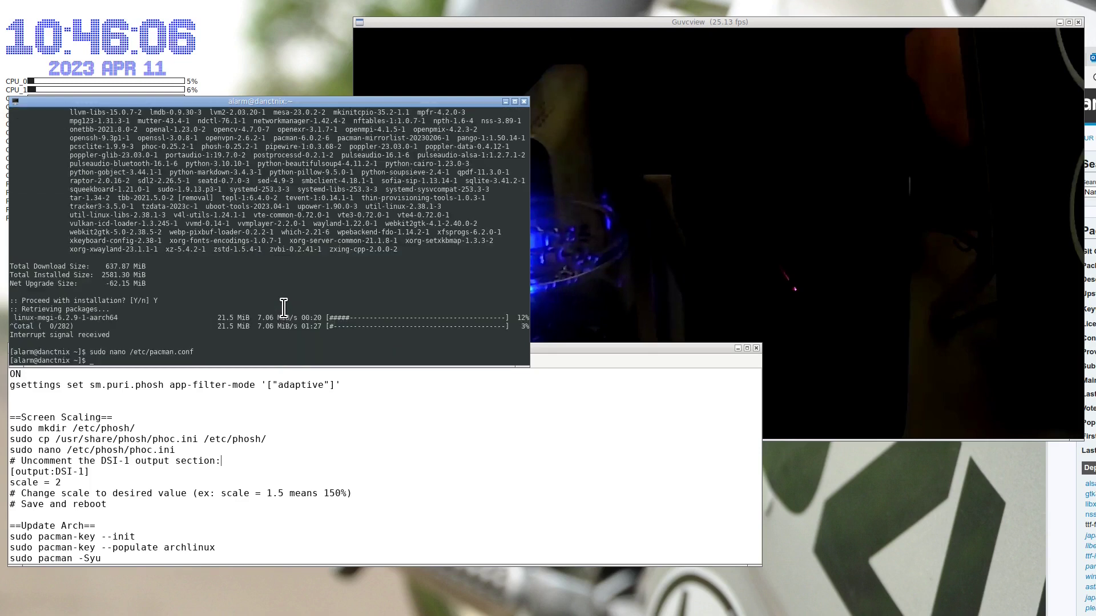
# - Rerun sudo pacman -Syu, accepting the kgx→gnome-console and tbb→onetbb replacements, and proceed
pyautogui.press('Up')
pyautogui.press('Up')
pyautogui.press('Return')
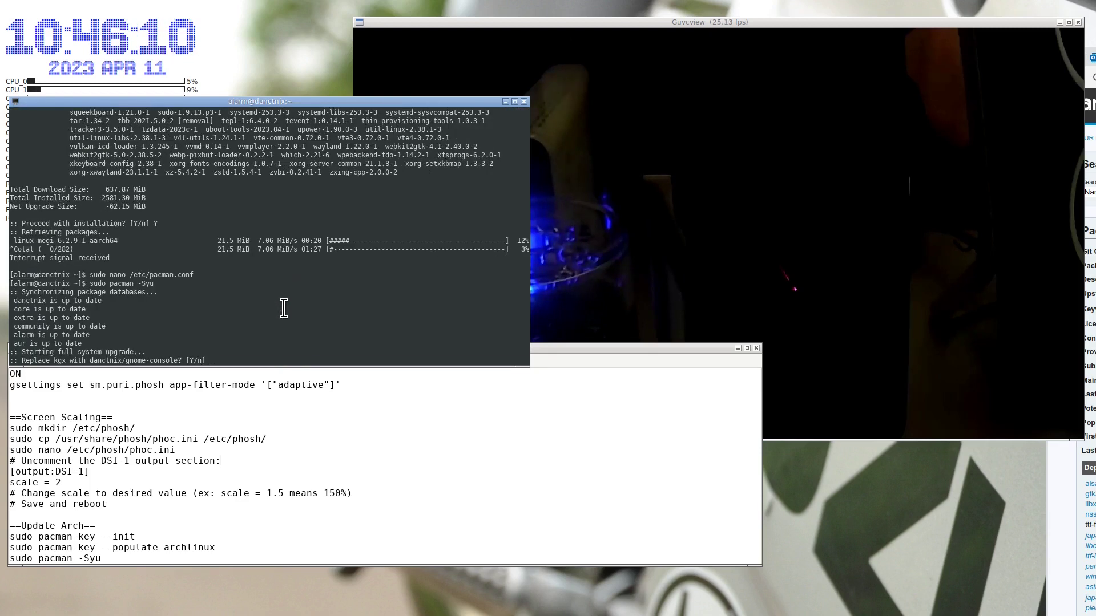
pyautogui.write('Y')
pyautogui.press('Return')
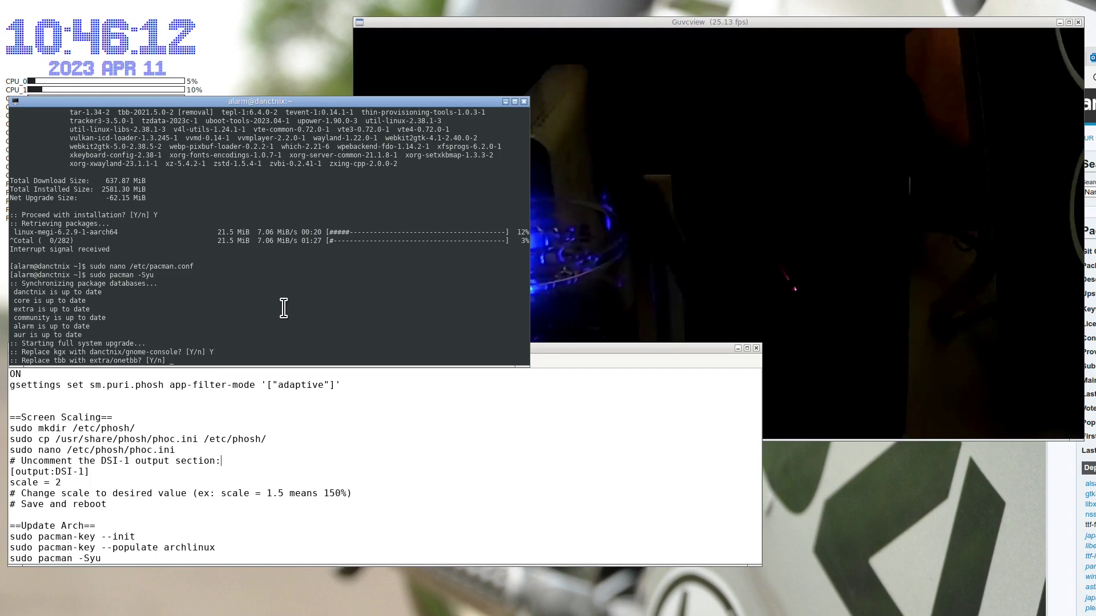
pyautogui.write('Y')
pyautogui.press('Return')
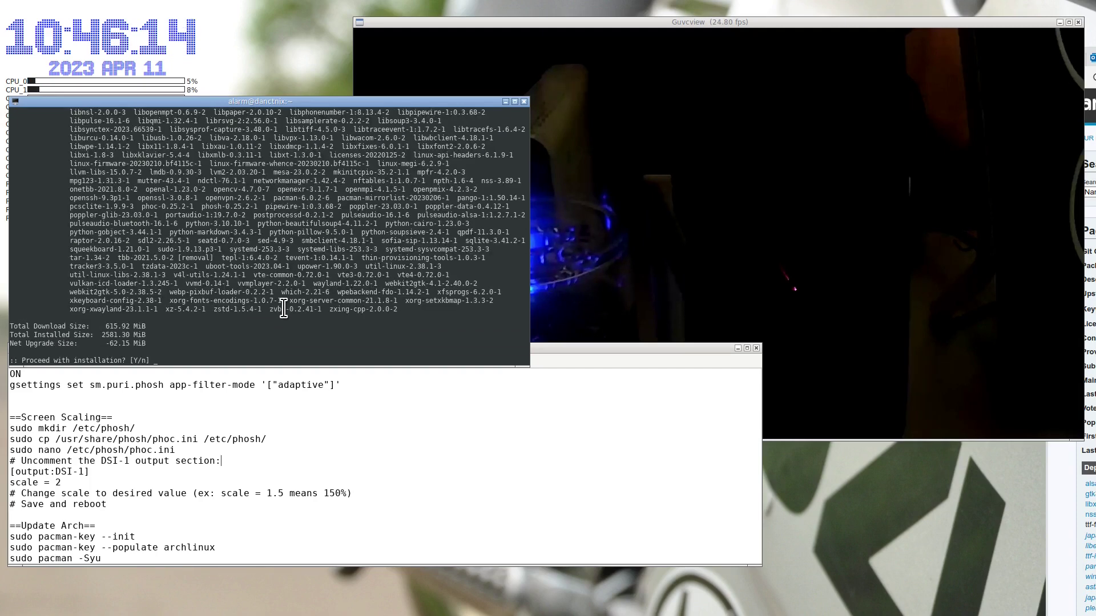
pyautogui.write('Y')
pyautogui.press('Return')
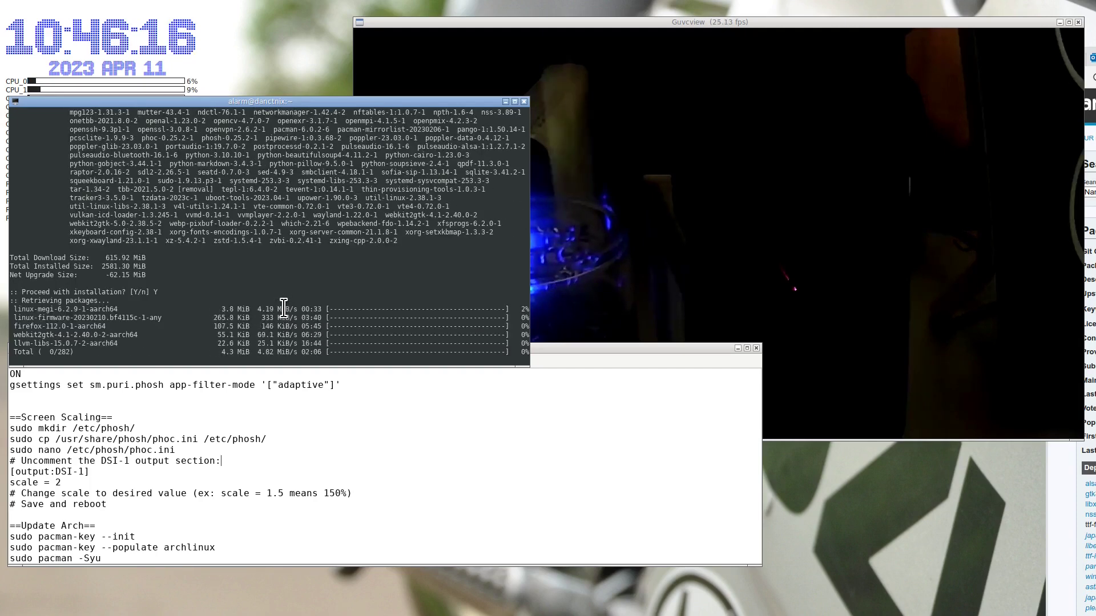
# - Add '#edit pacman to download 5 packages at a time', 'sudo nano /etc/pacman.conf' and 'sudo pacman -Syu' to the notes
pyautogui.click(394, 471)
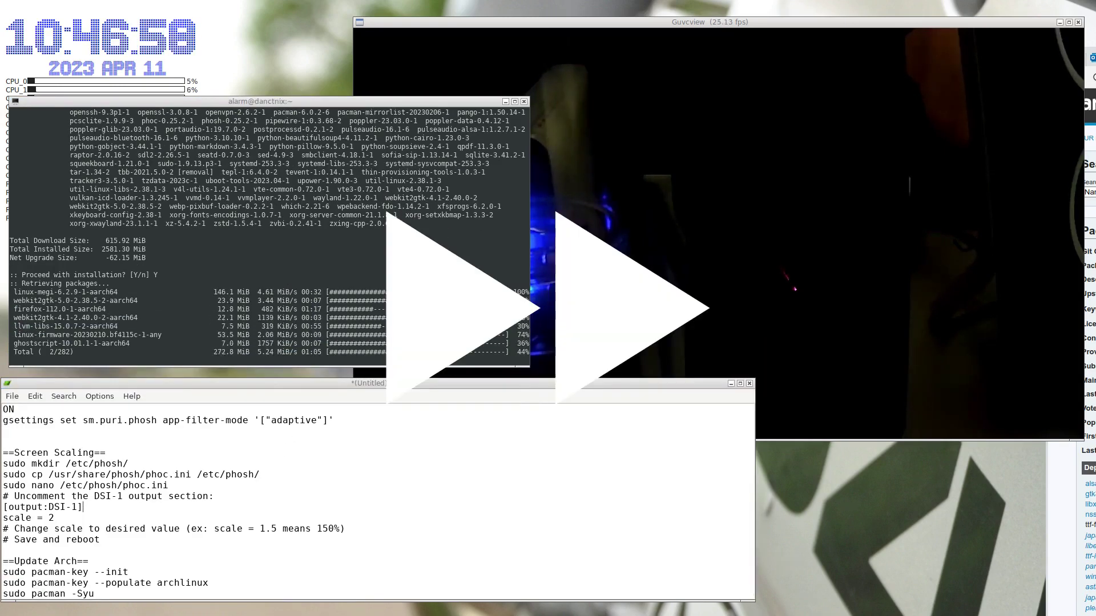
pyautogui.click(269, 585)
pyautogui.press('Return')
pyautogui.write('#edit pacman to download 5 packages at a time')
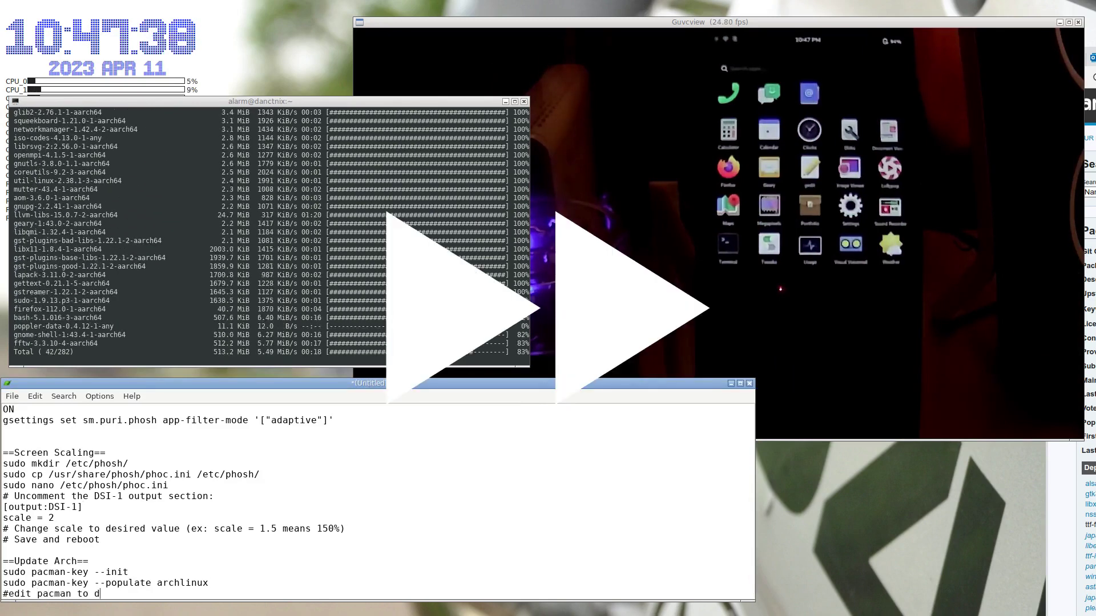
pyautogui.press('Return')
pyautogui.write('sudo nano /etc/pacman.conf')
pyautogui.press('Return')
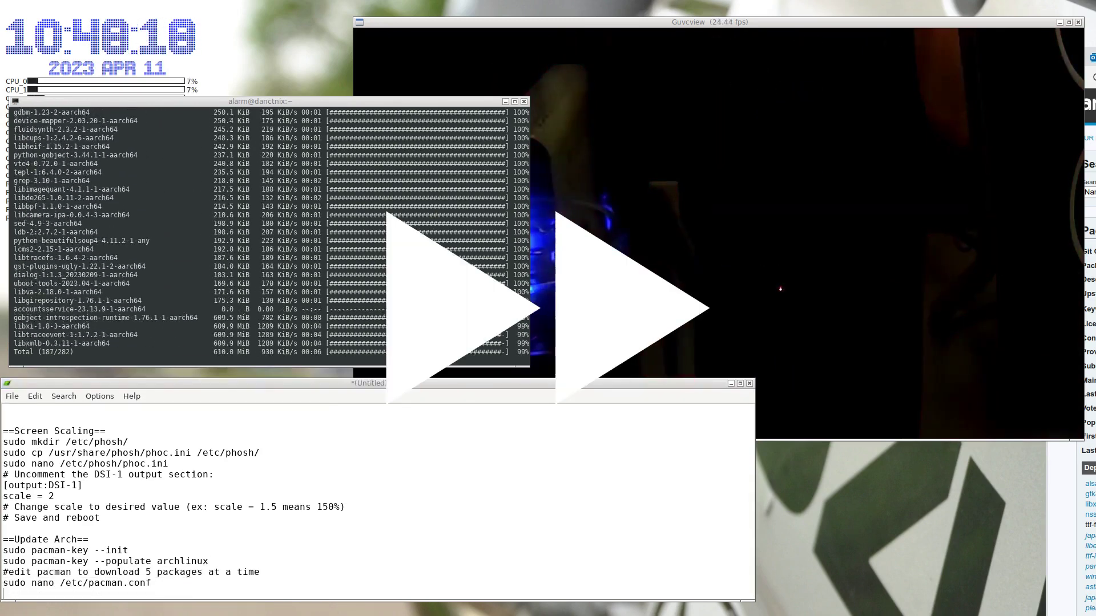
pyautogui.press('Return')
pyautogui.write('sudo pacman -Syu')
# - Rearrange the windows and paste 'sudo nano /etc/pacman.conf' from the notes into the terminal
pyautogui.moveTo(189, 383); pyautogui.dragTo(197, 390)
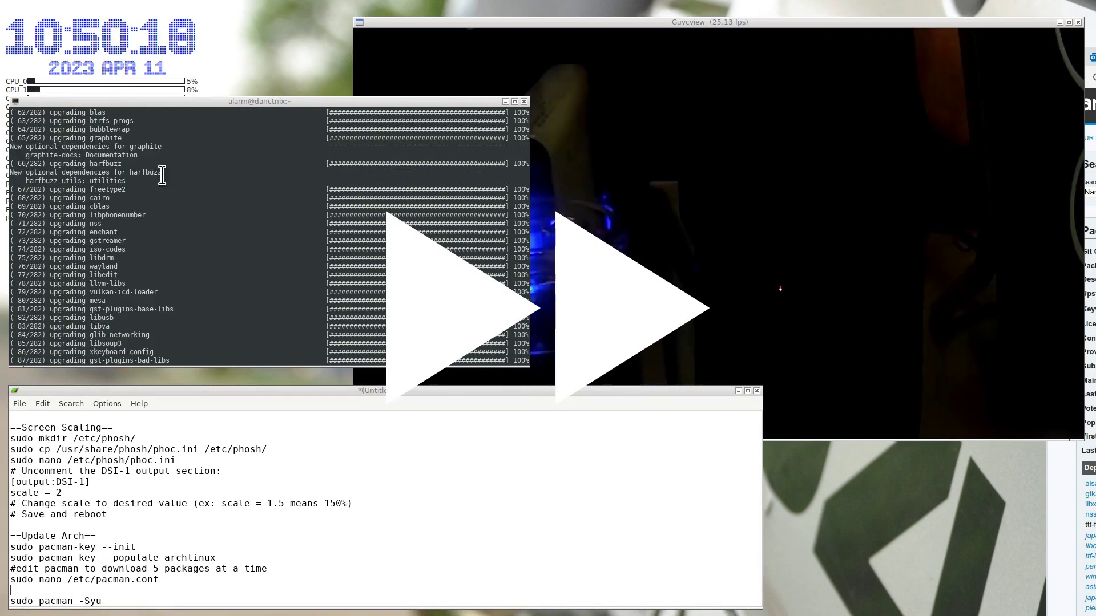
pyautogui.moveTo(252, 101); pyautogui.dragTo(244, 83)
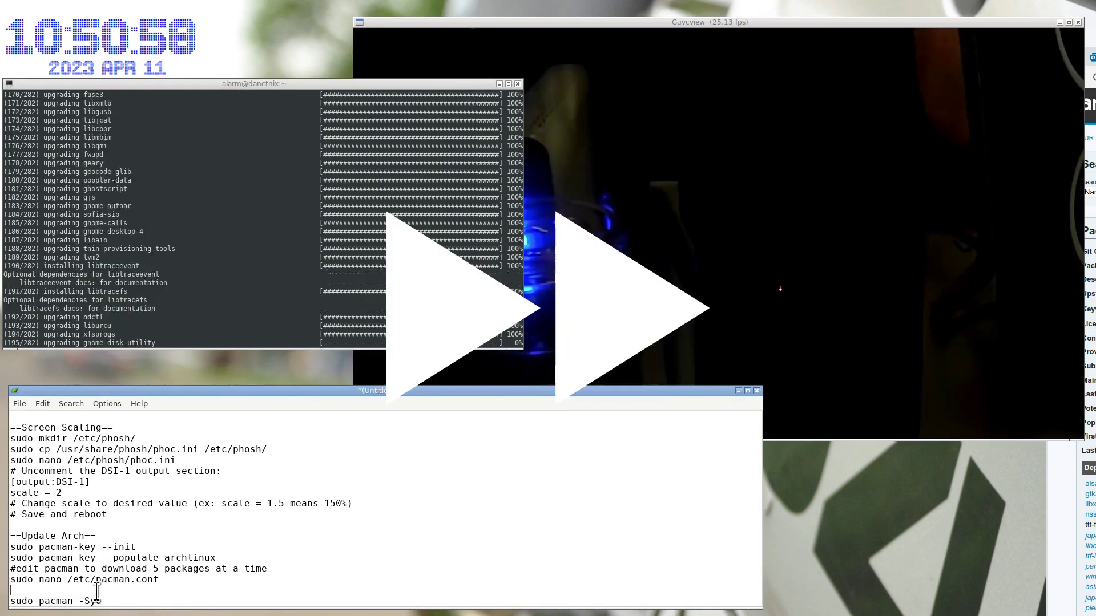
pyautogui.scroll(5, 101, 443)
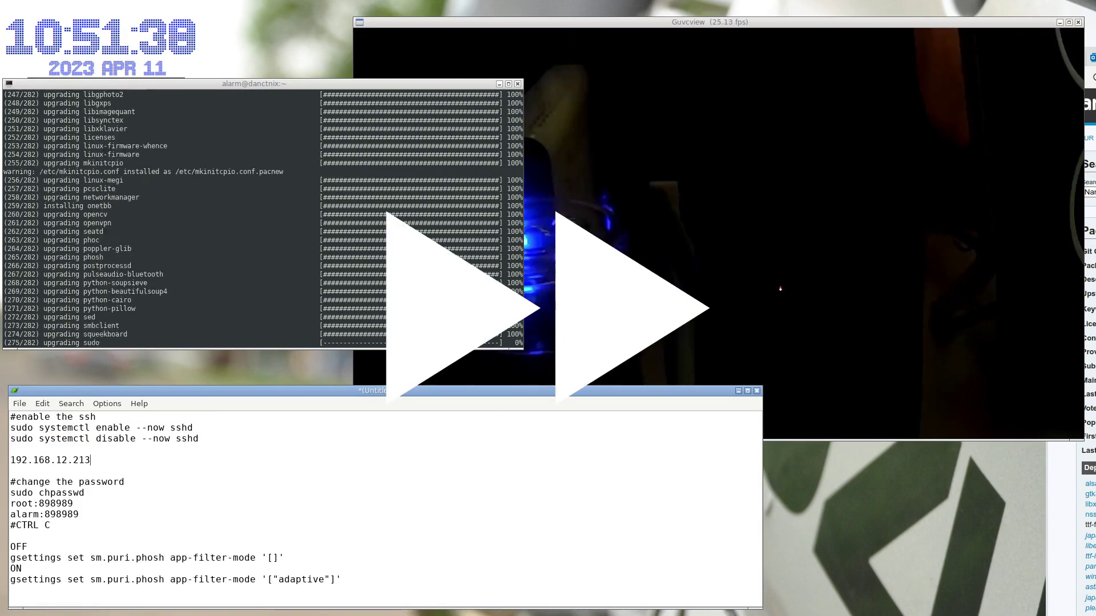
pyautogui.scroll(-5, 85, 457)
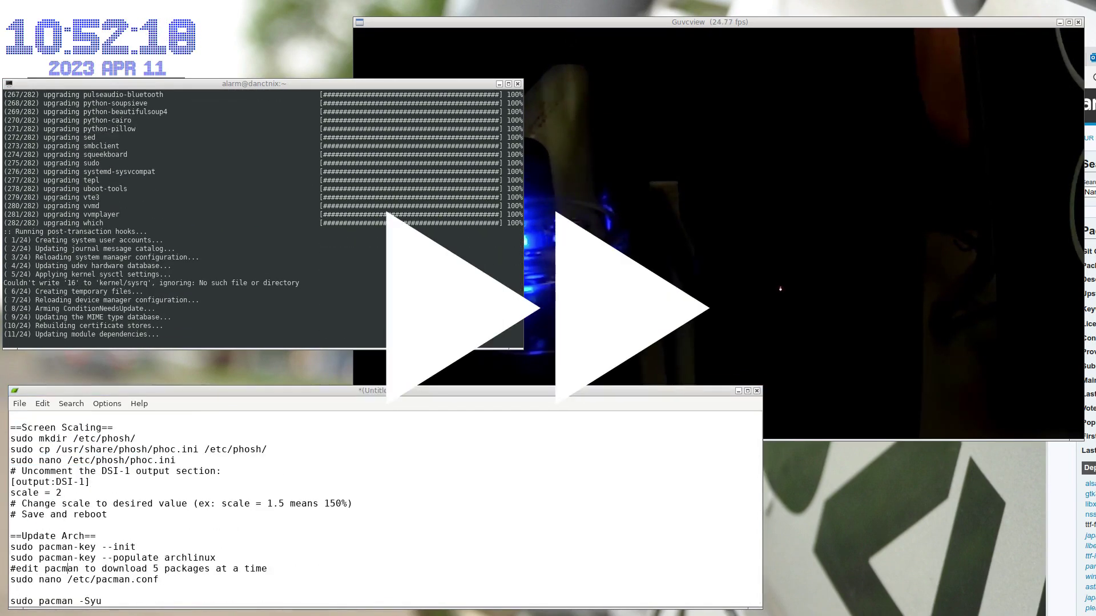
pyautogui.click(295, 494)
pyautogui.click(11, 590)
pyautogui.click(225, 323)
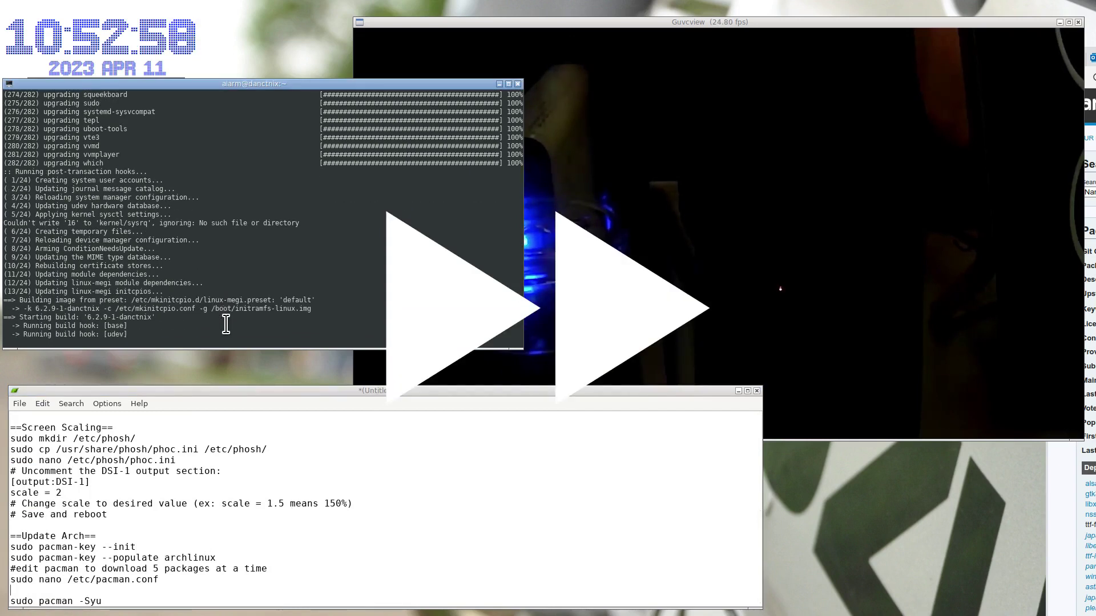
pyautogui.tripleClick(85, 579)
pyautogui.middleClick(234, 309)
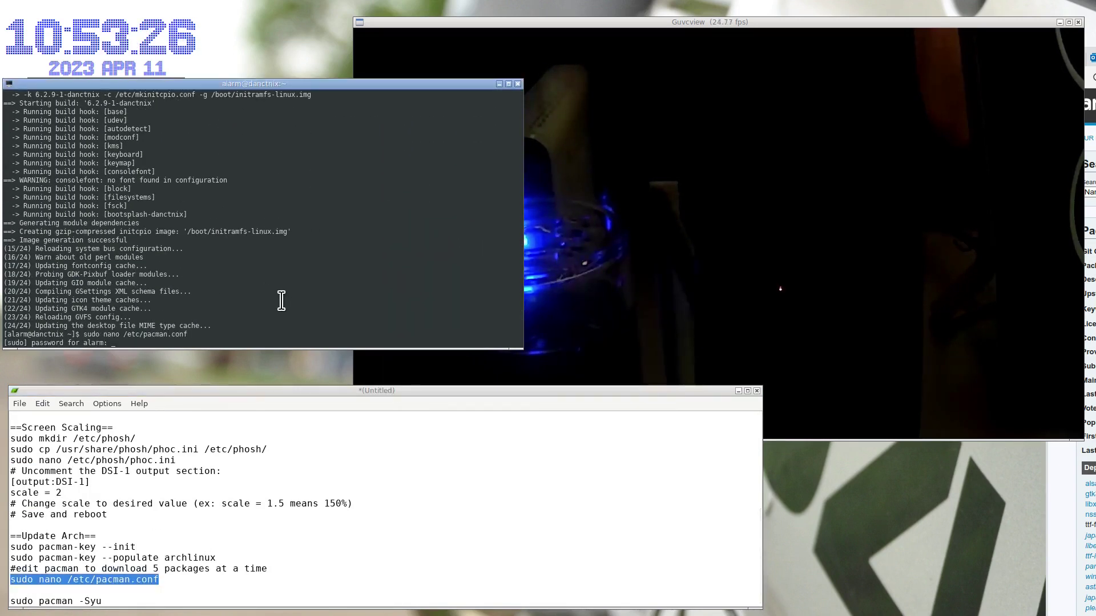
# - Enter the sudo password and scroll pacman.conf down to the ParallelDownloads setting
pyautogui.press('Return')
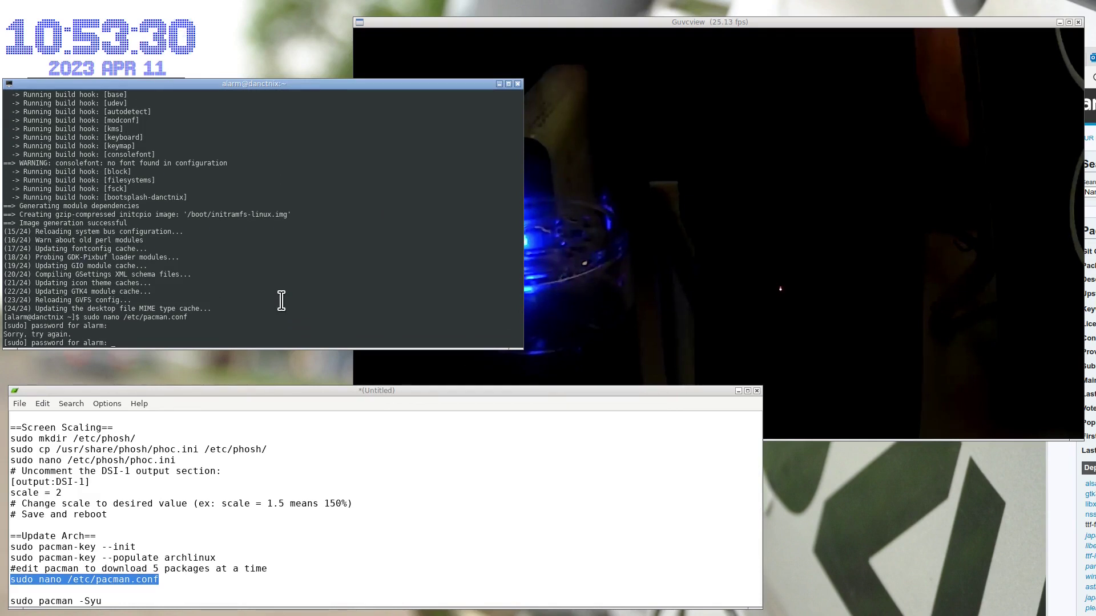
pyautogui.press('Return')
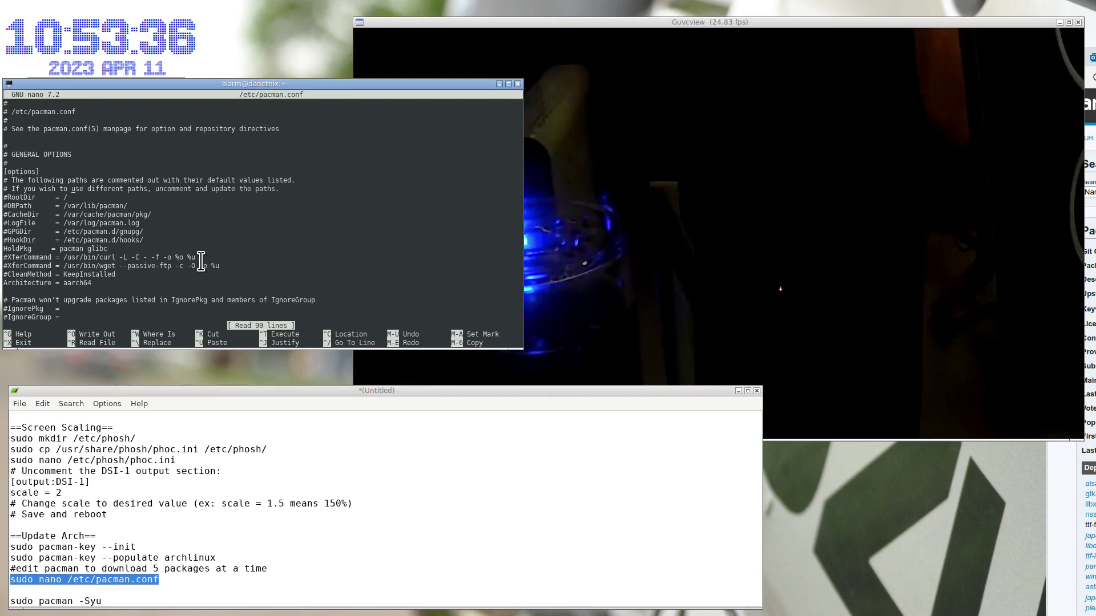
pyautogui.scroll(-12, 201, 261)
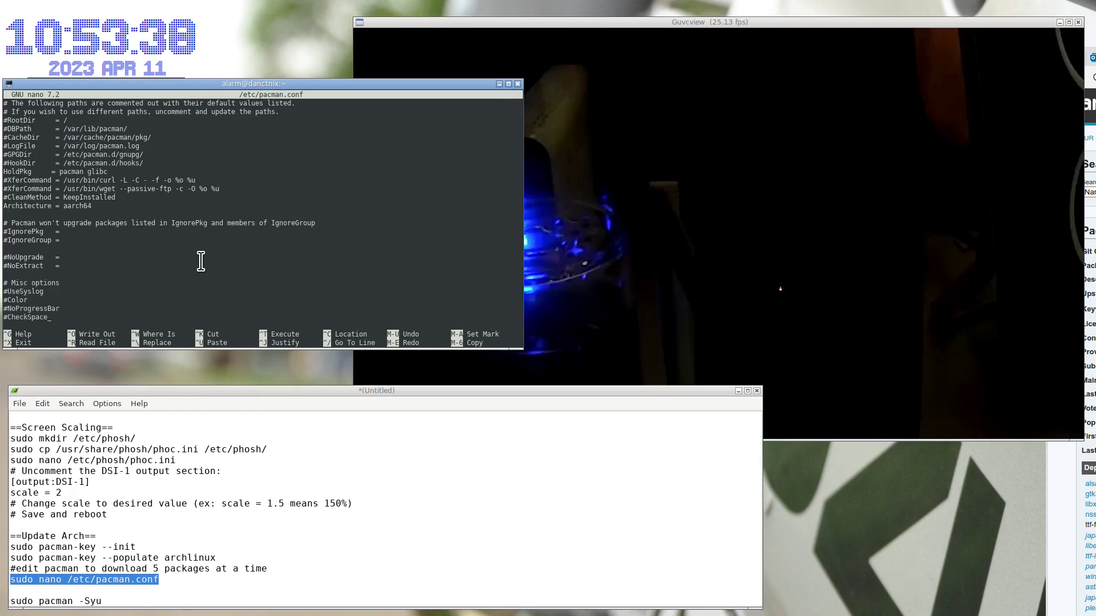
pyautogui.scroll(-8, 201, 261)
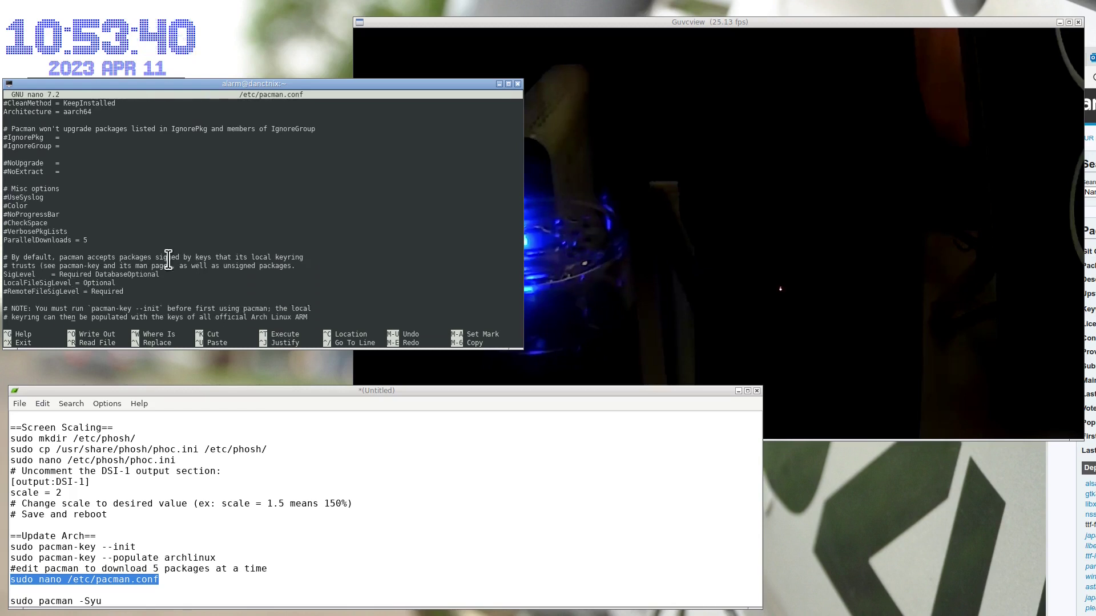
# - Copy 'ParallelDownloads = 5' into the notes under the edit command, then exit nano
pyautogui.tripleClick(51, 240)
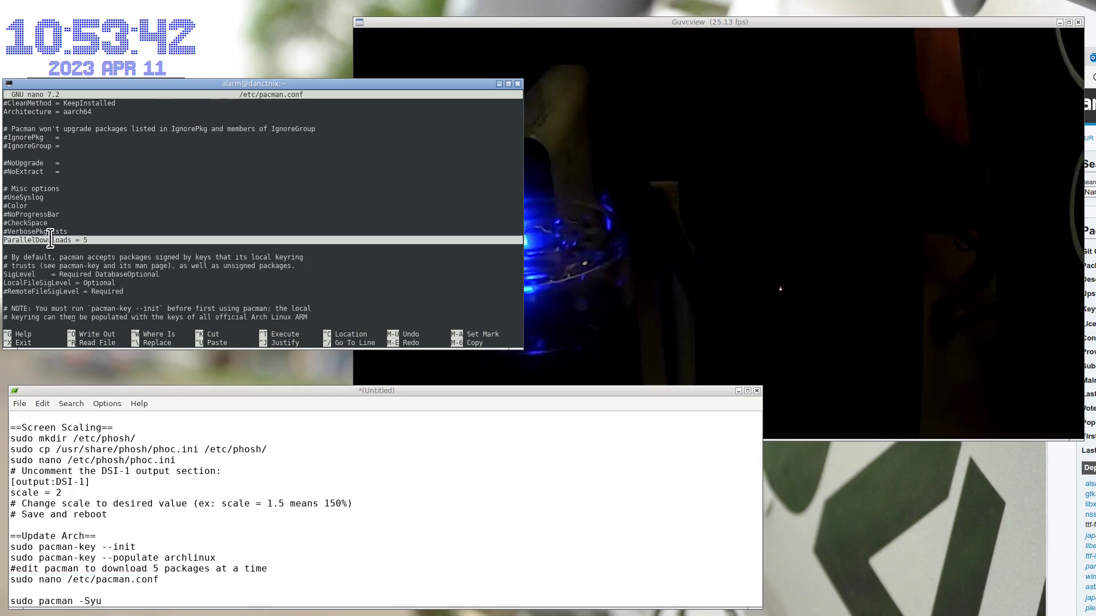
pyautogui.click(161, 580)
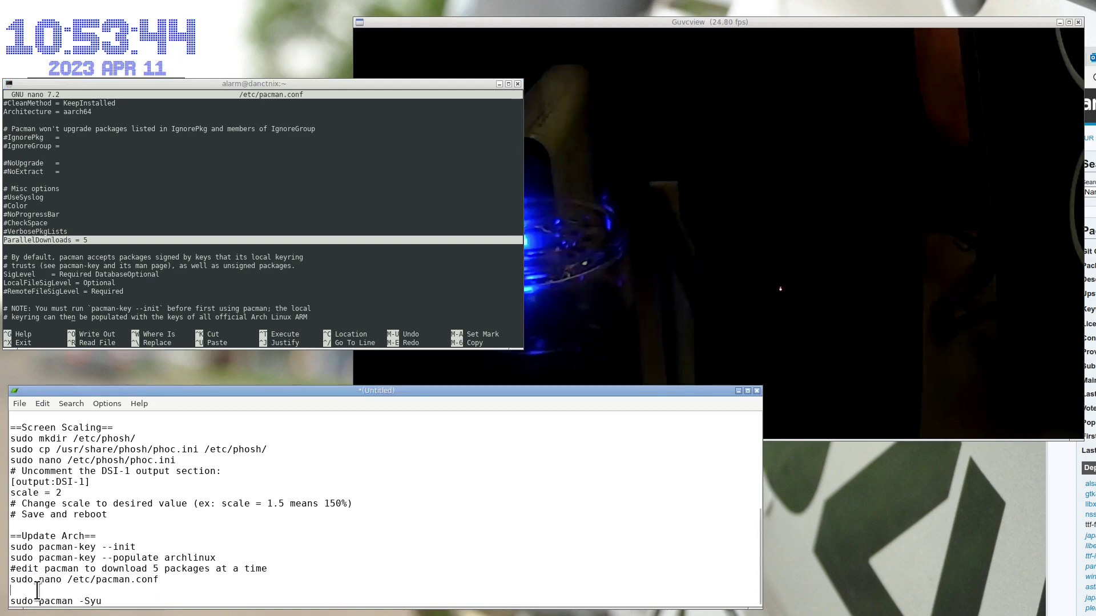
pyautogui.middleClick(73, 590)
pyautogui.write('sudo pacman -Syu')
pyautogui.click(174, 273)
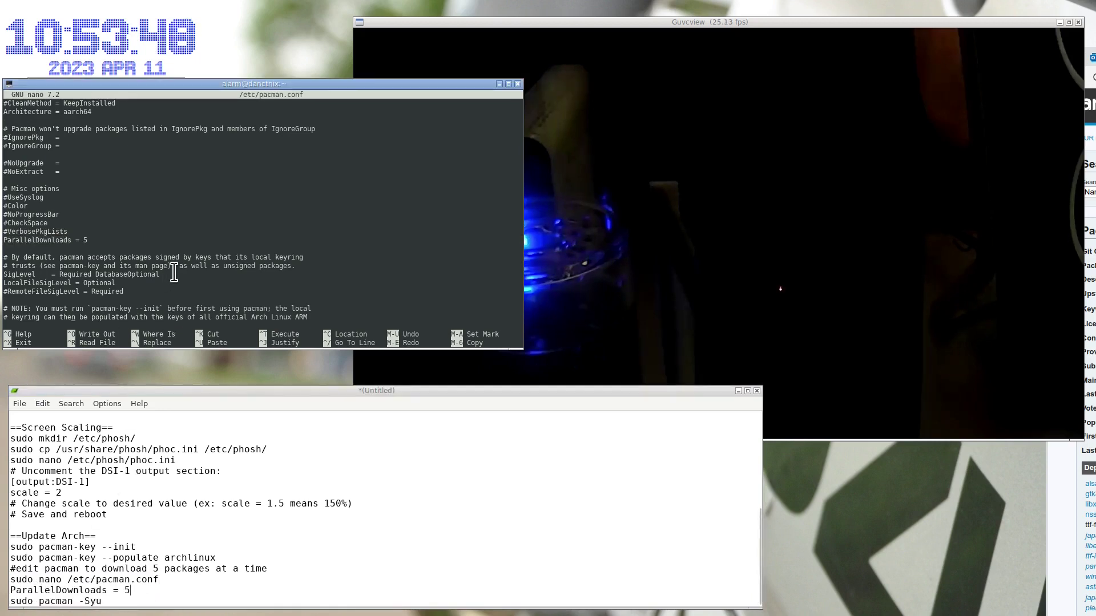
pyautogui.hotkey('ctrl', 'x')
# - Reboot the phone with sudo reboot, then reconnect over SSH as alarm
pyautogui.click(258, 536)
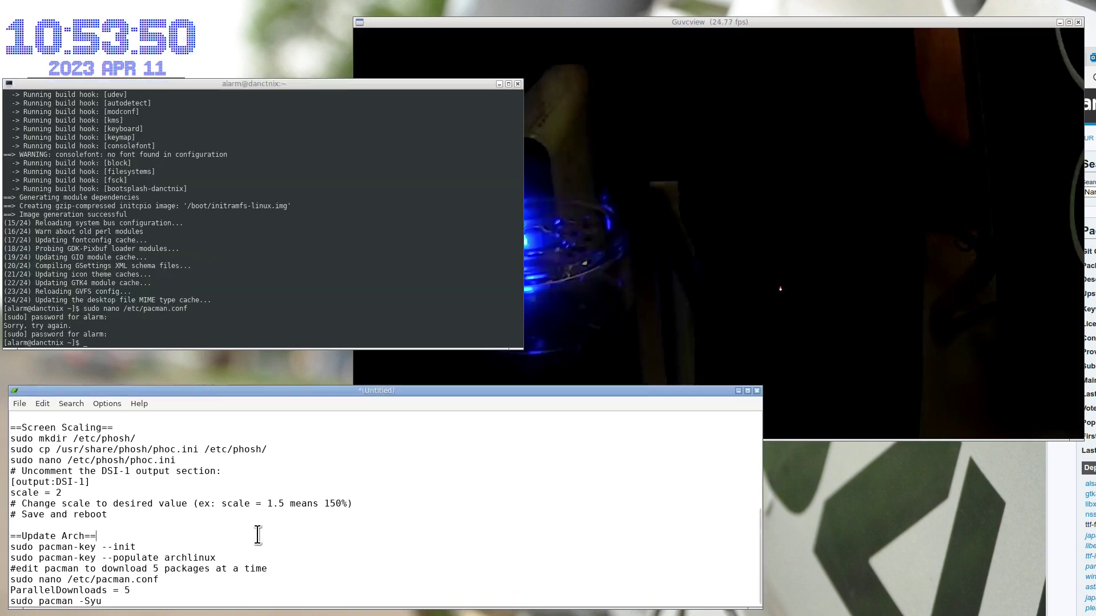
pyautogui.hotkey('ctrl', 'a')
pyautogui.hotkey('alt', 'Tab')
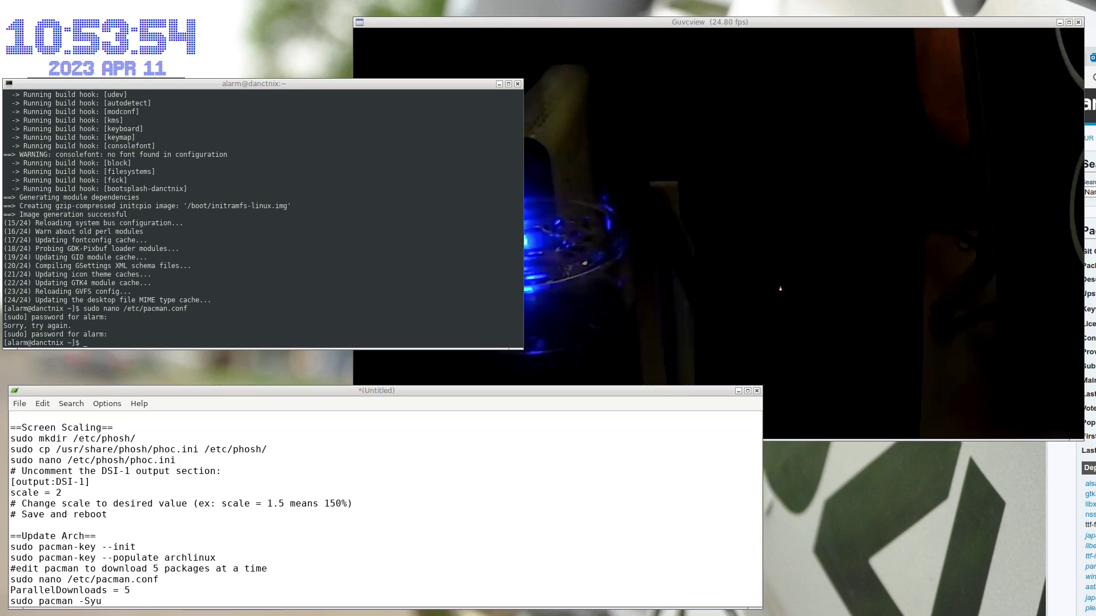
pyautogui.click(394, 535)
pyautogui.click(247, 323)
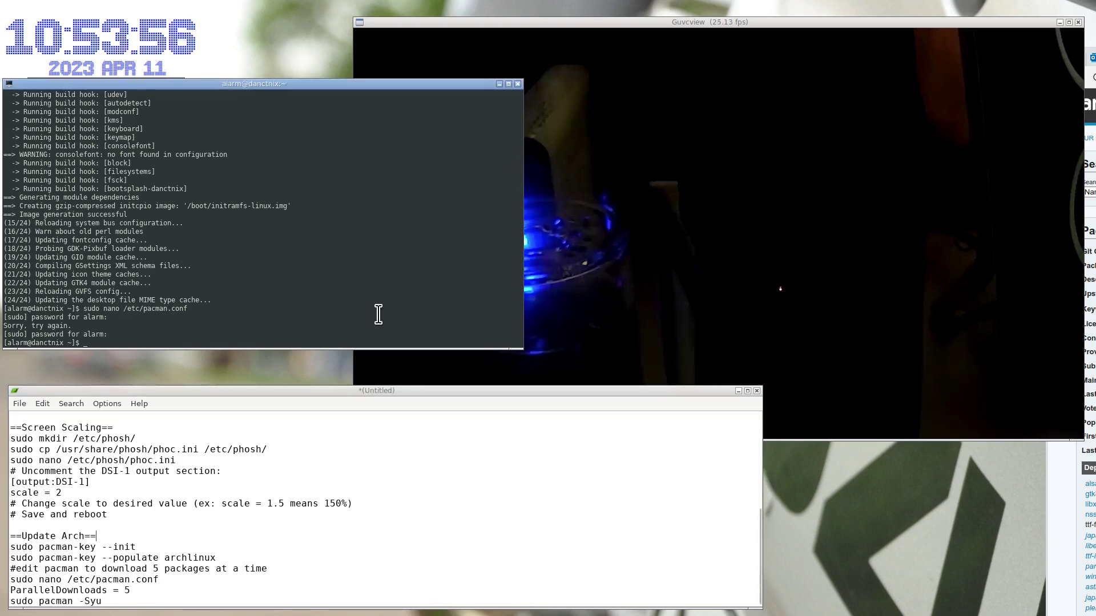
pyautogui.write('sy')
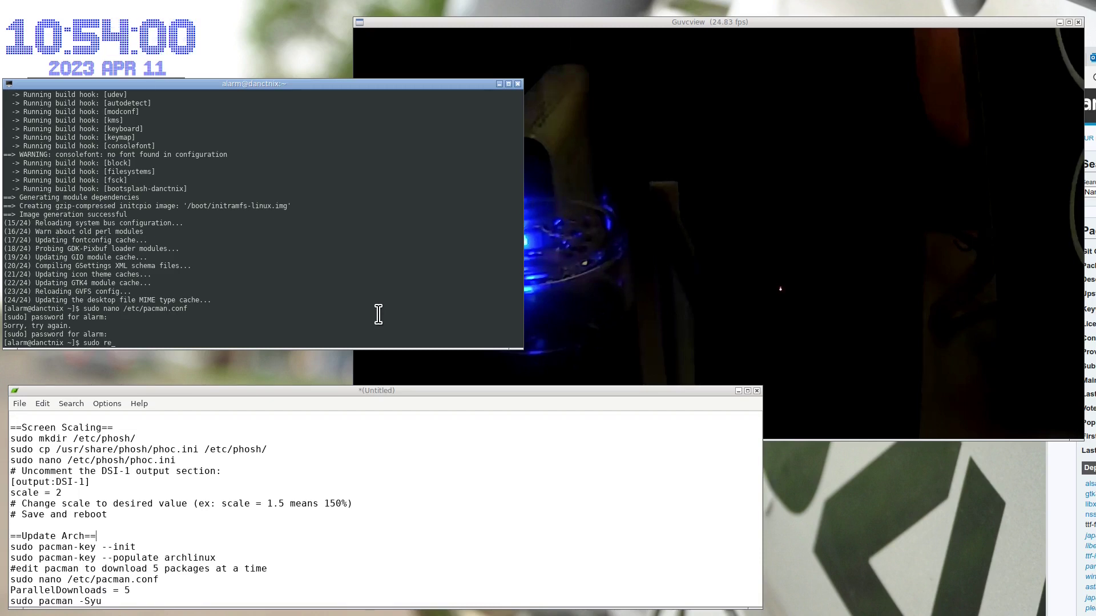
pyautogui.press('Return')
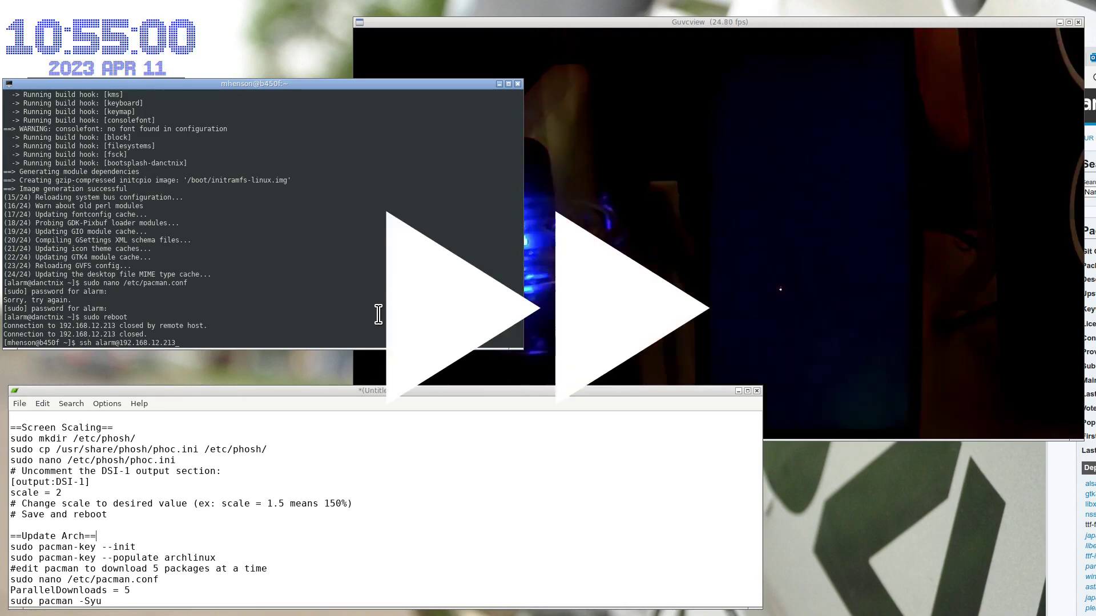
pyautogui.write('ssh alarm@192.168.12.213')
pyautogui.press('Return')
pyautogui.press('Return')
pyautogui.press('Return')
pyautogui.press('Return')
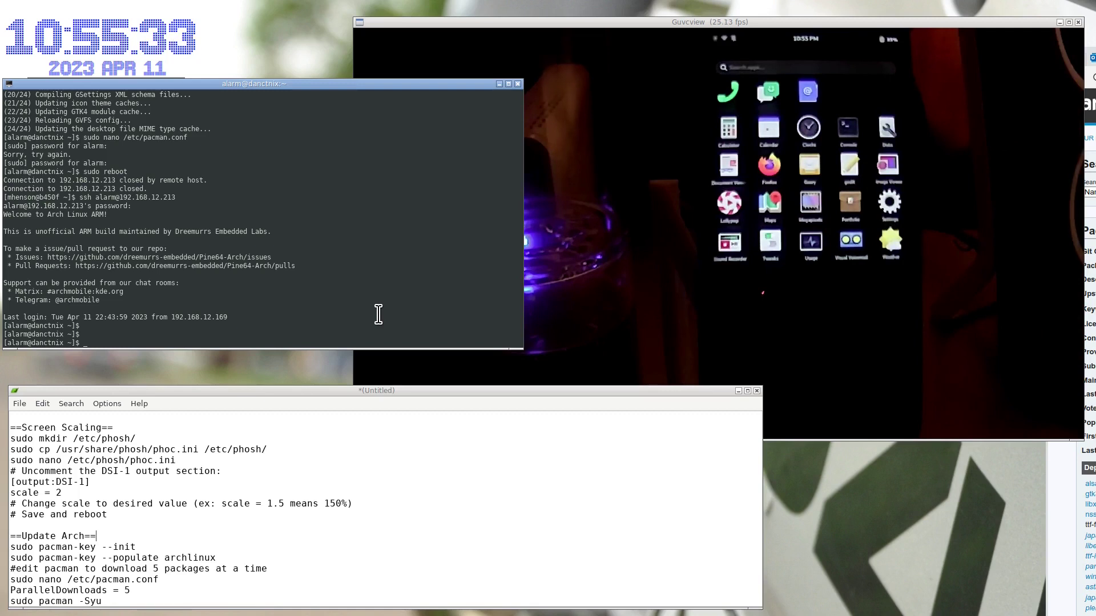
# - Add a '#remove unsused packages' note with the orphan-removal command below the upgrade command
pyautogui.click(311, 580)
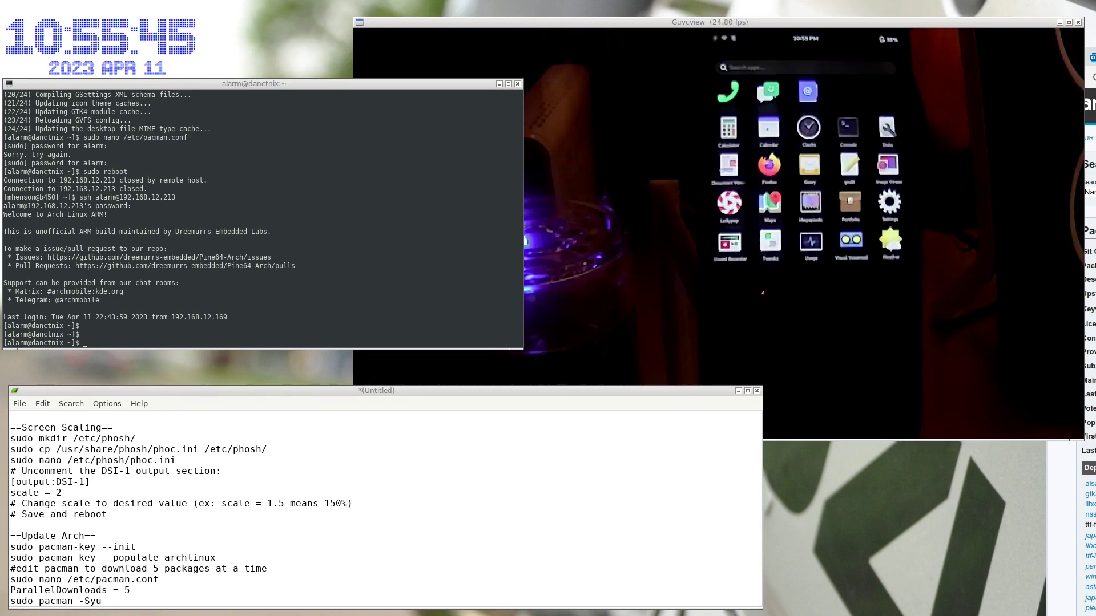
pyautogui.click(201, 592)
pyautogui.press('Down')
pyautogui.press('Return')
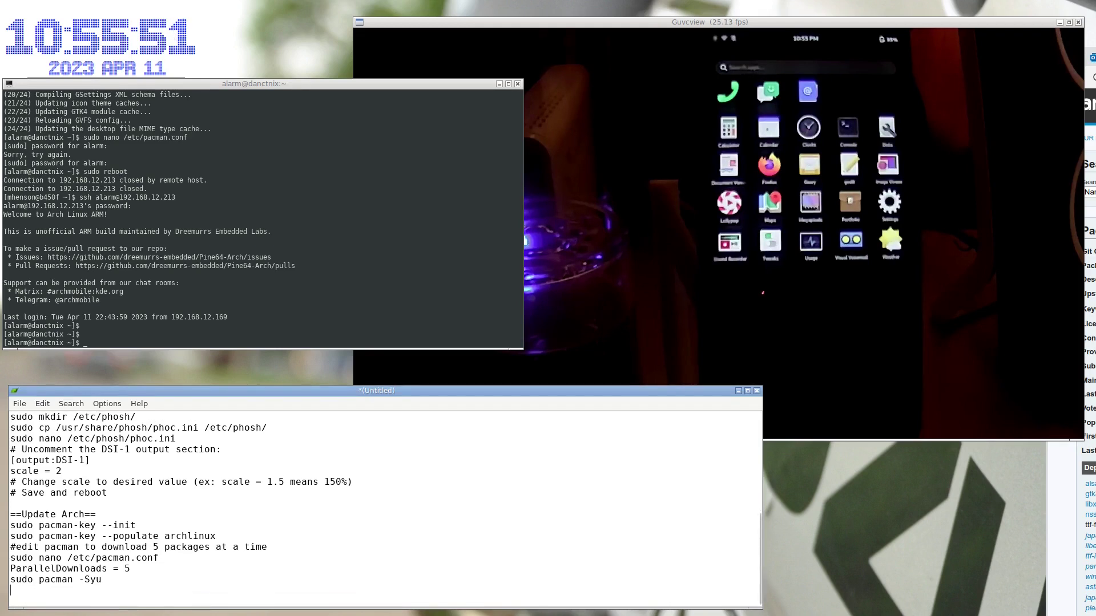
pyautogui.write('#remov')
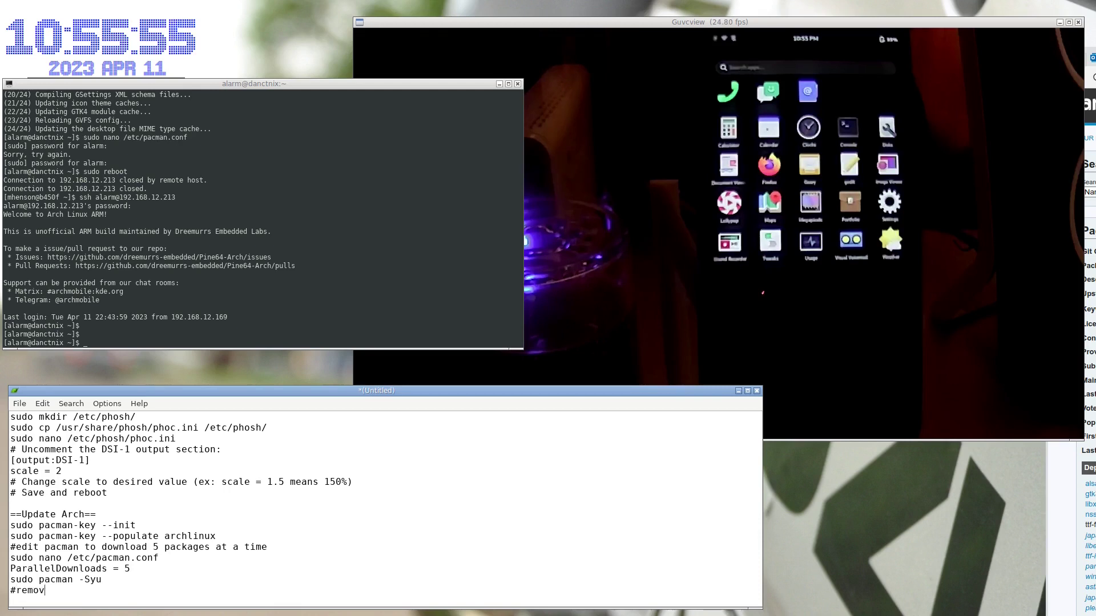
pyautogui.write('e unsused packages')
pyautogui.press('Return')
pyautogui.hotkey('ctrl', 'v')
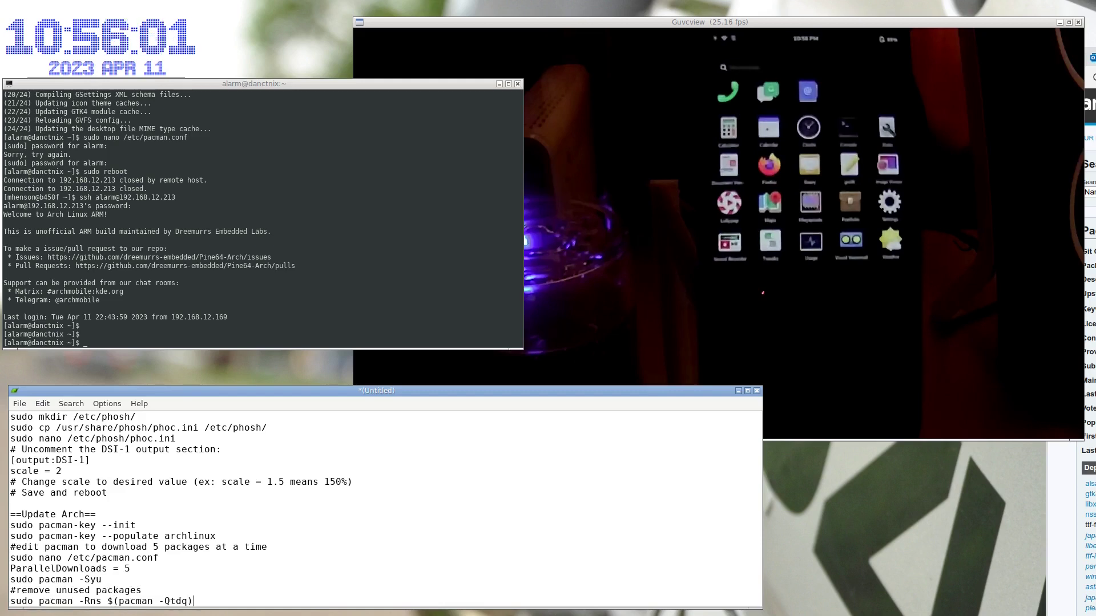
# - Run sudo pacman -Rns $(pacman -Qtdq), enter the password, and confirm removing five packages
pyautogui.click(243, 313)
pyautogui.hotkey('ctrl', 'shift', 'v')
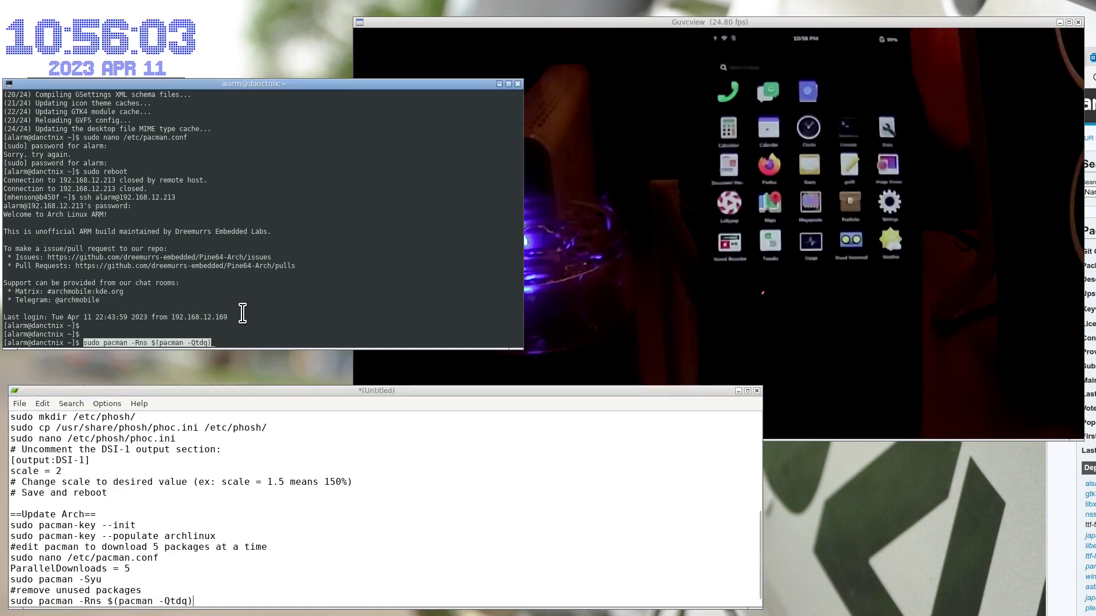
pyautogui.press('BackSpace')
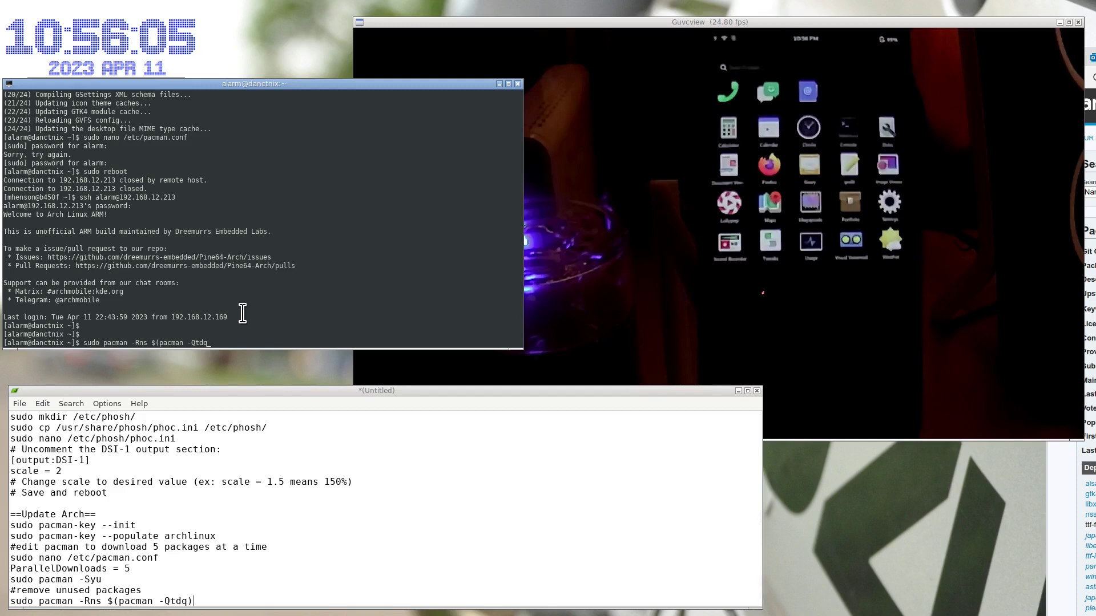
pyautogui.write(')')
pyautogui.press('Return')
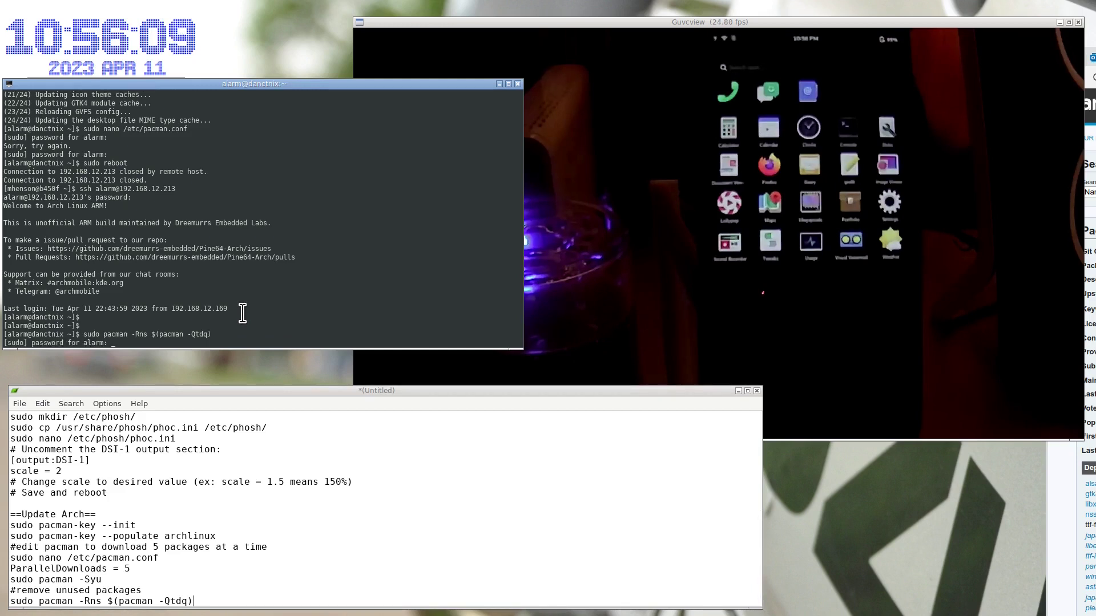
pyautogui.press('Return')
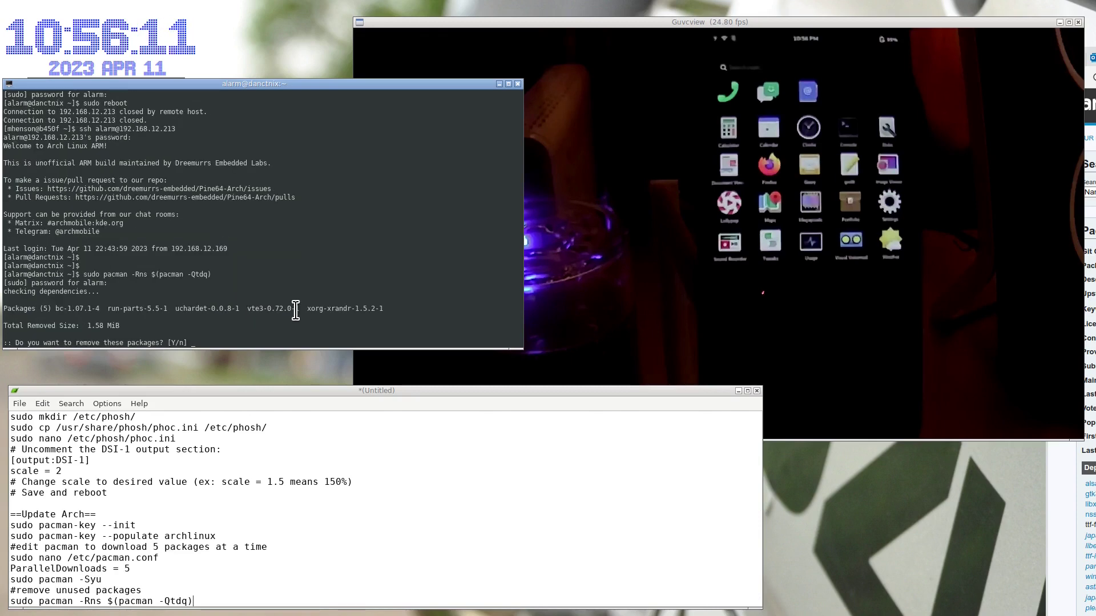
pyautogui.write('Y')
pyautogui.press('Return')
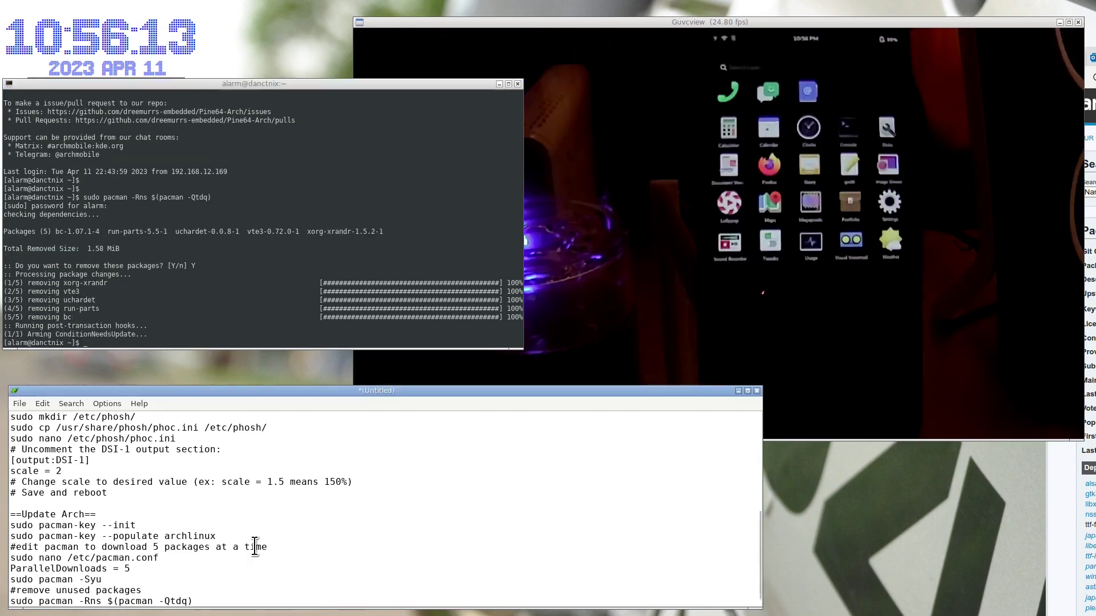
# - Select the whole '#remove unused packages' line in the notes
pyautogui.scroll(-1, 254, 547)
pyautogui.doubleClick(60, 579)
pyautogui.moveTo(143, 579); pyautogui.dragTo(2, 581)
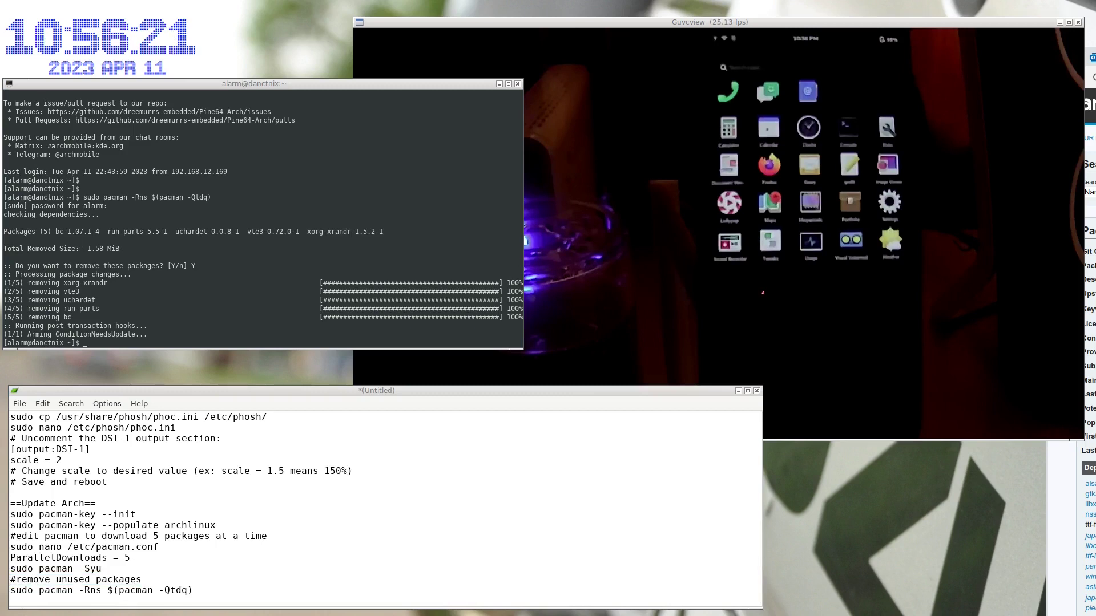
# - Add a '==Mount Network Drive==' heading at the end of the notes
pyautogui.click(278, 240)
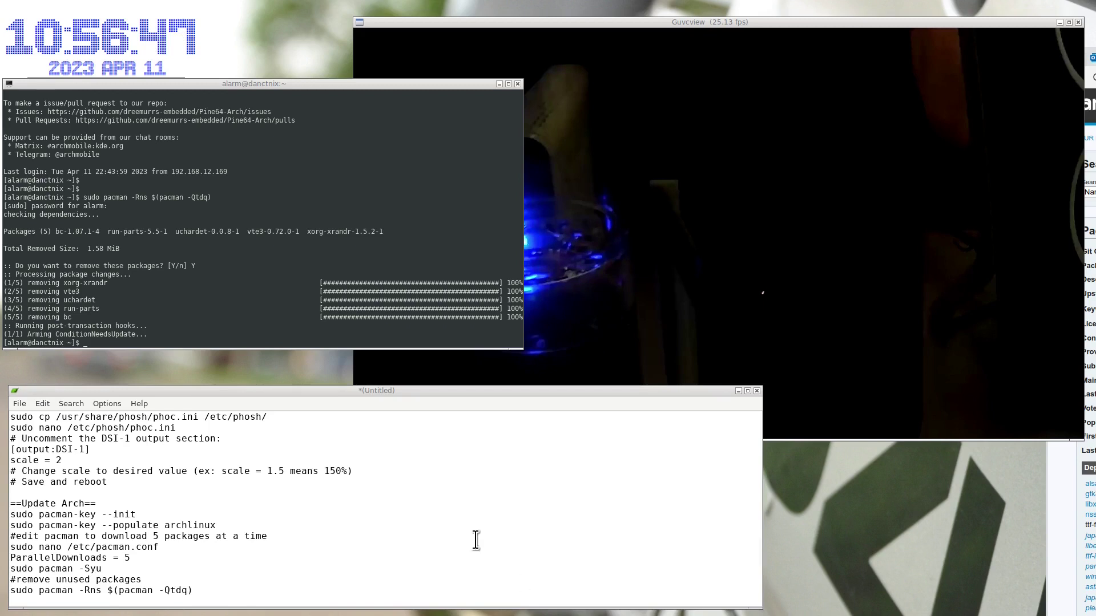
pyautogui.click(453, 520)
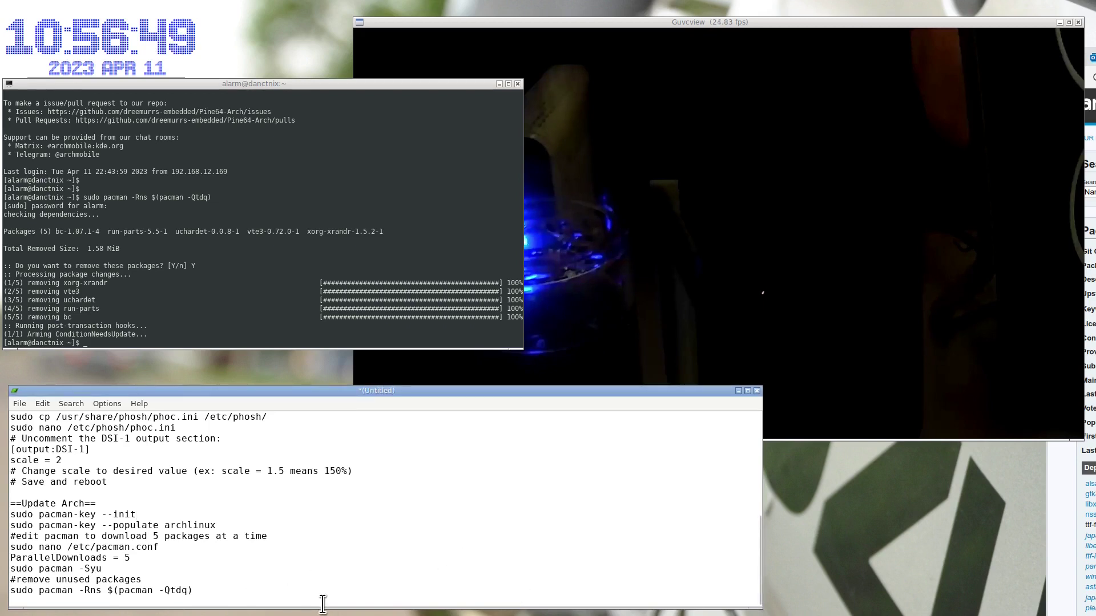
pyautogui.press('Return')
pyautogui.write('==Mouynt')
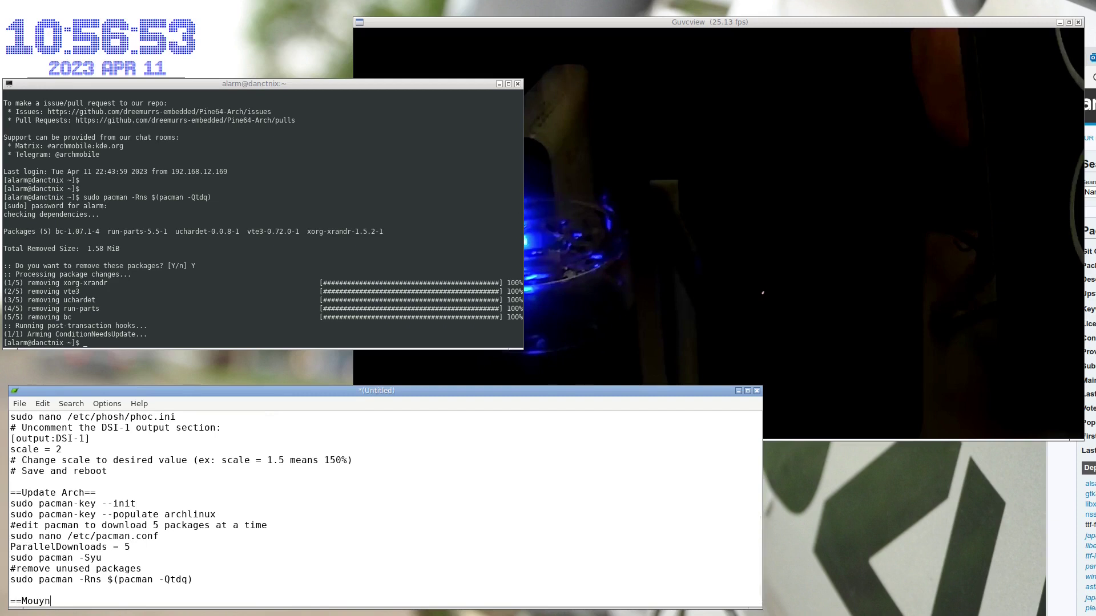
pyautogui.press('BackSpace')
pyautogui.press('BackSpace')
pyautogui.write('nt Network Drive==')
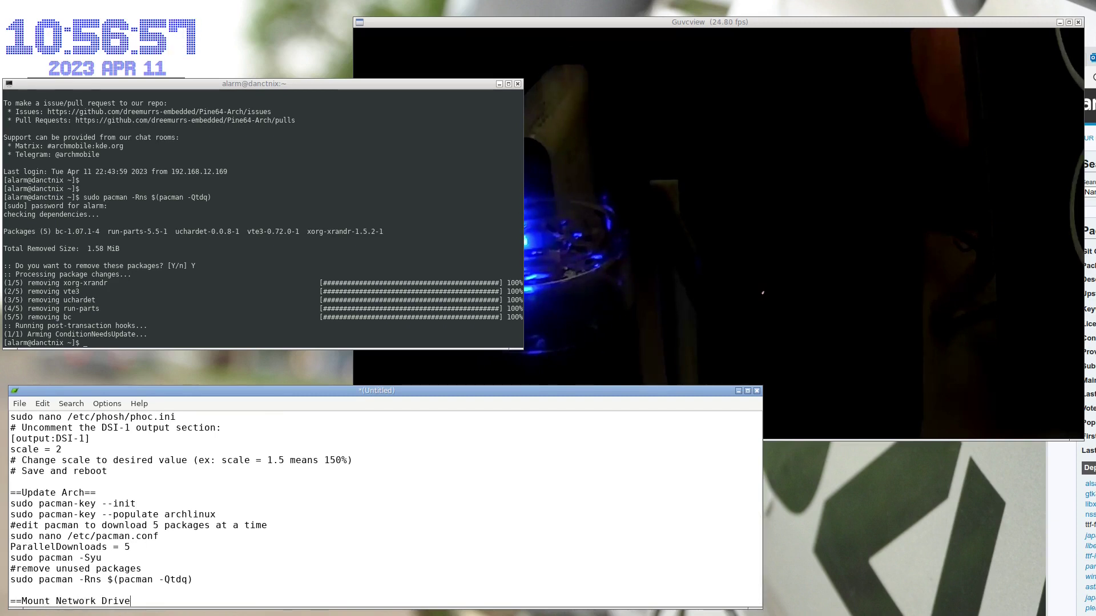
pyautogui.press('Return')
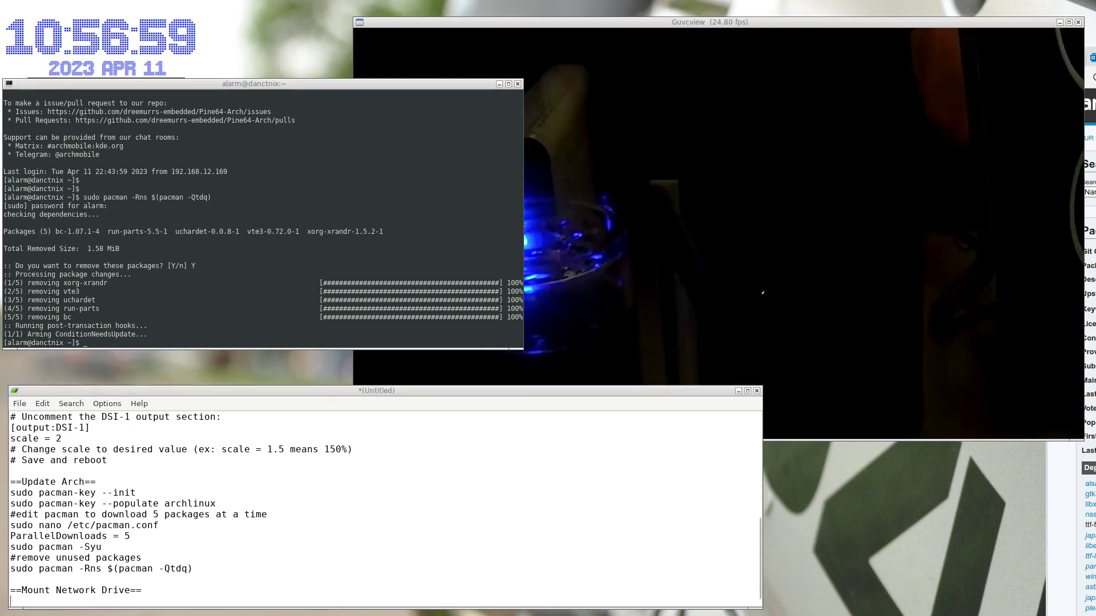
# - Create /home/Network with sudo mkdir and make it world-writable with sudo chmod 777
pyautogui.hotkey('alt', 'Tab')
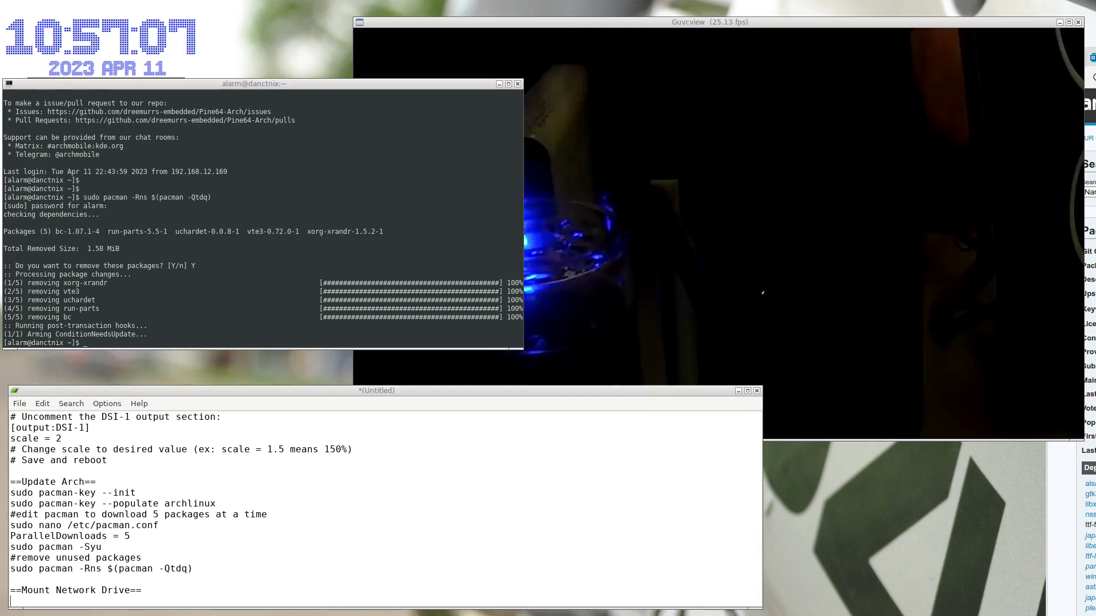
pyautogui.click(149, 599)
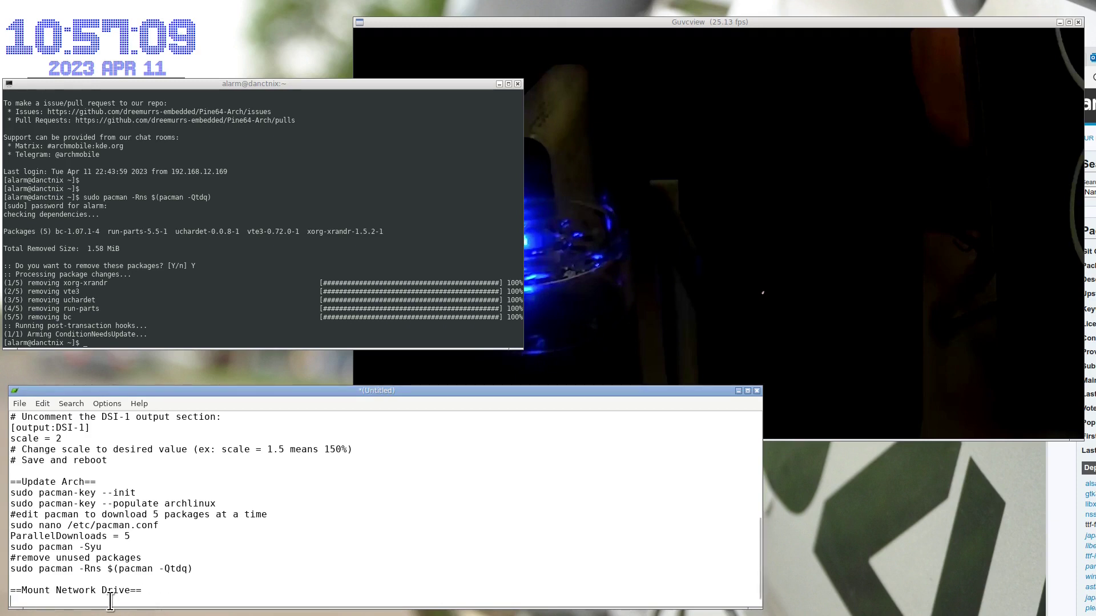
pyautogui.write('sudo mkdir /home/Network sudo chmod 777 /home/Network/')
pyautogui.tripleClick(88, 579)
pyautogui.hotkey('ctrl', 'c')
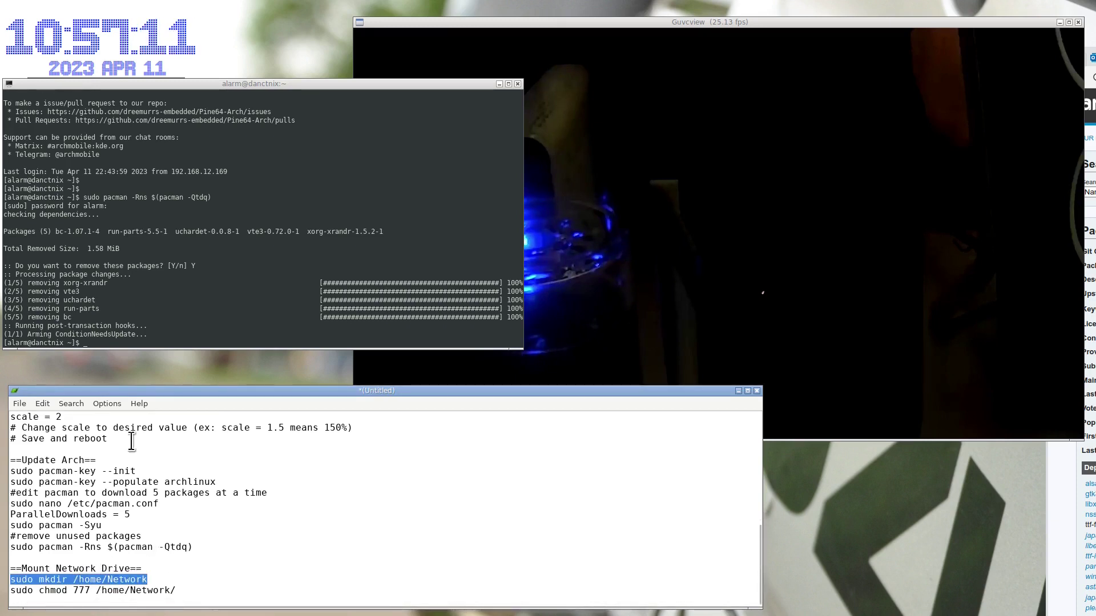
pyautogui.click(159, 323)
pyautogui.middleClick(160, 323)
pyautogui.press('Return')
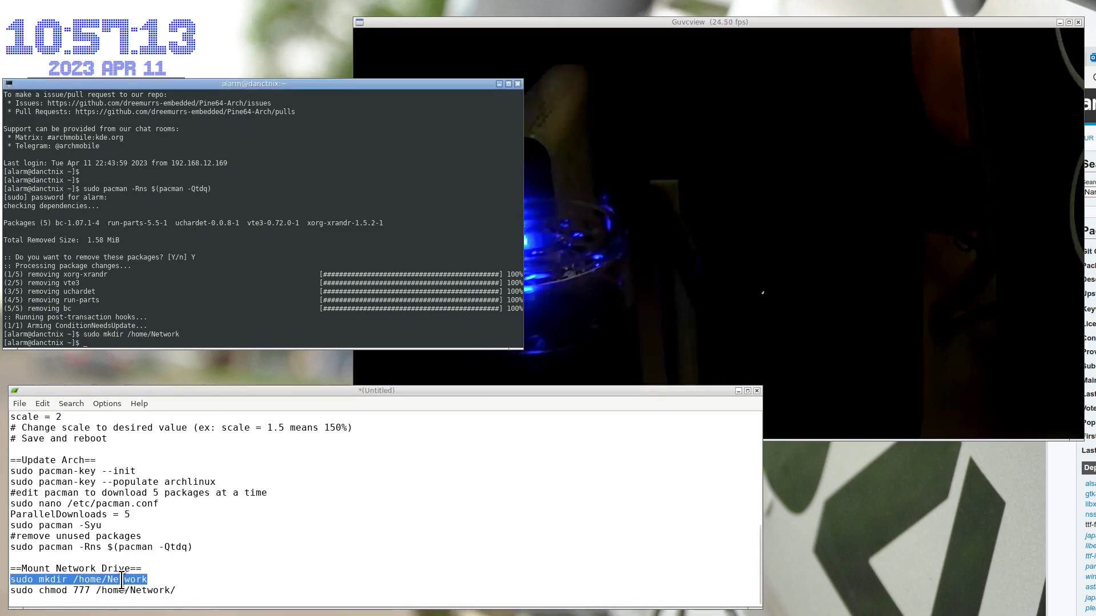
pyautogui.tripleClick(123, 590)
pyautogui.click(222, 314)
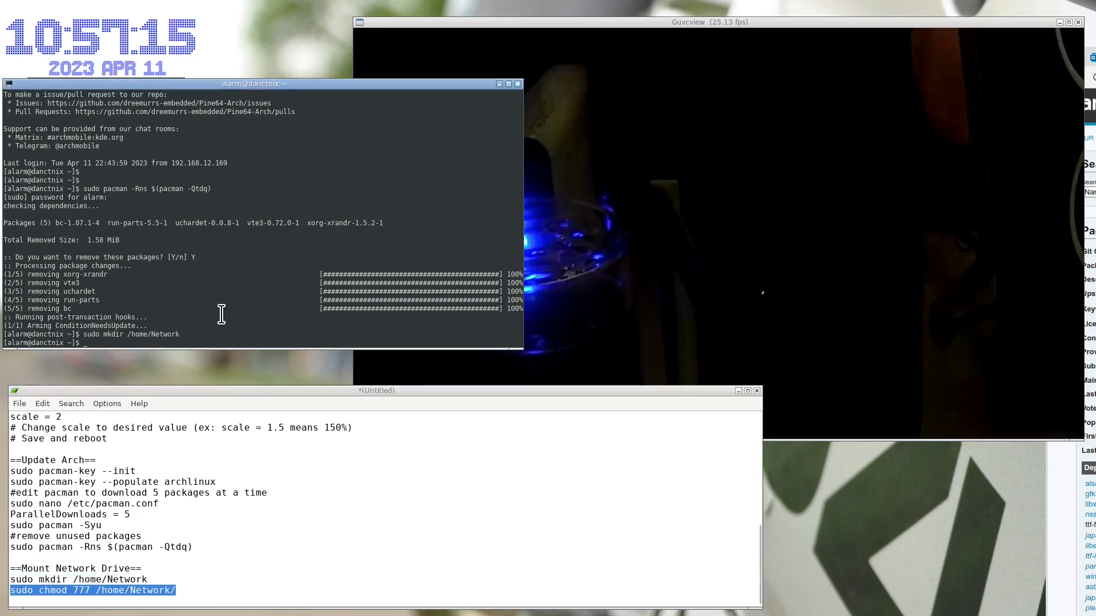
pyautogui.middleClick(221, 314)
pyautogui.press('Return')
# - Note the sudo mount -t cifs command and run it, correcting the uid to alarm
pyautogui.click(301, 514)
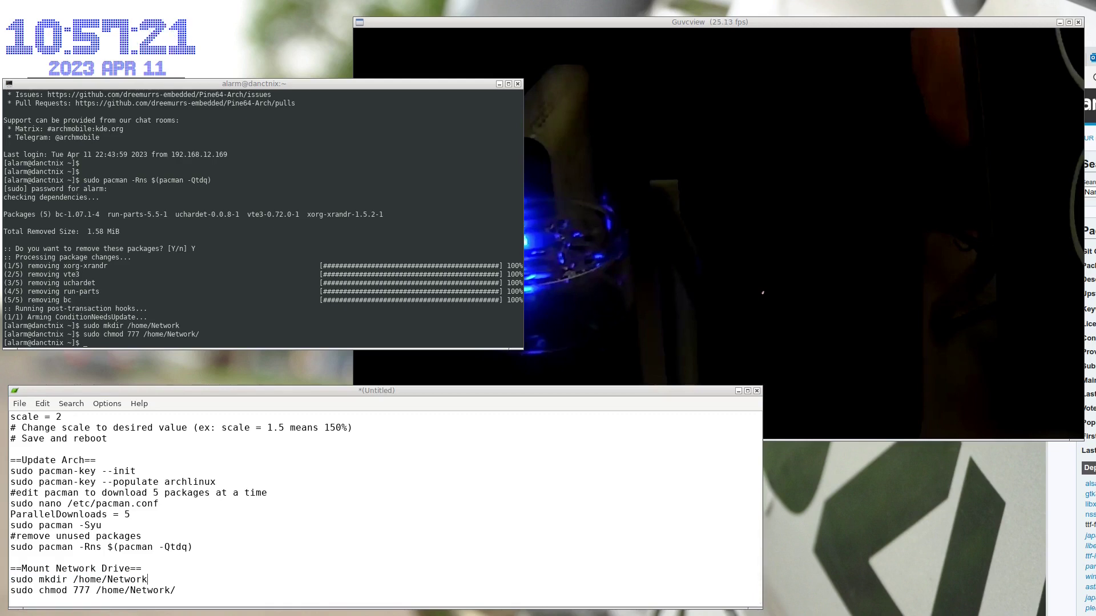
pyautogui.click(217, 598)
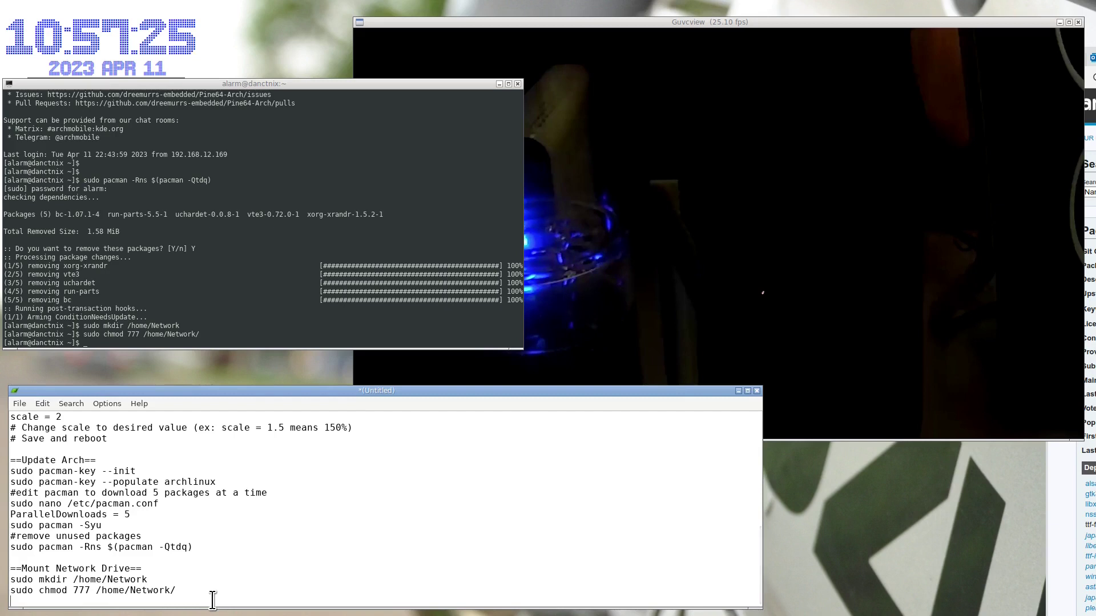
pyautogui.write('sudo mount -t cifs ')
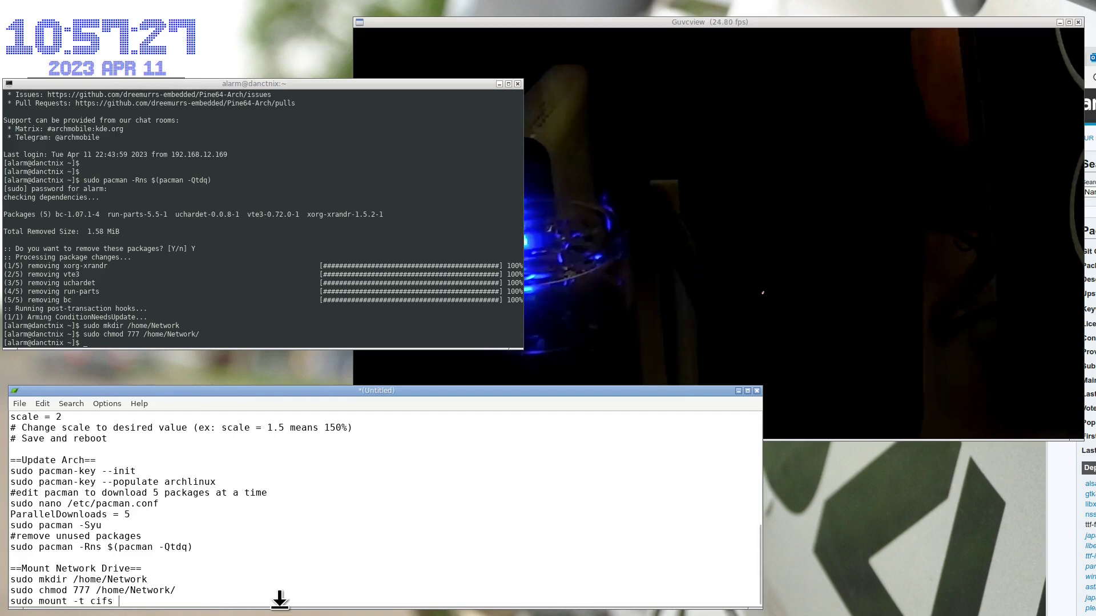
pyautogui.write('....')
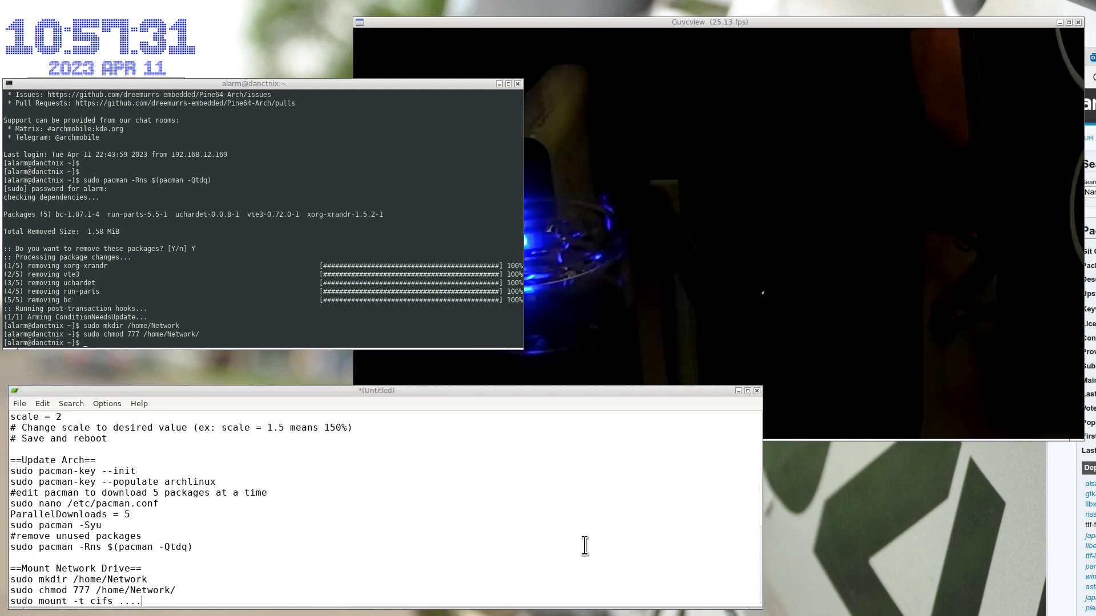
pyautogui.click(205, 279)
pyautogui.hotkey('ctrl', 'shift', 'v')
pyautogui.press('Return')
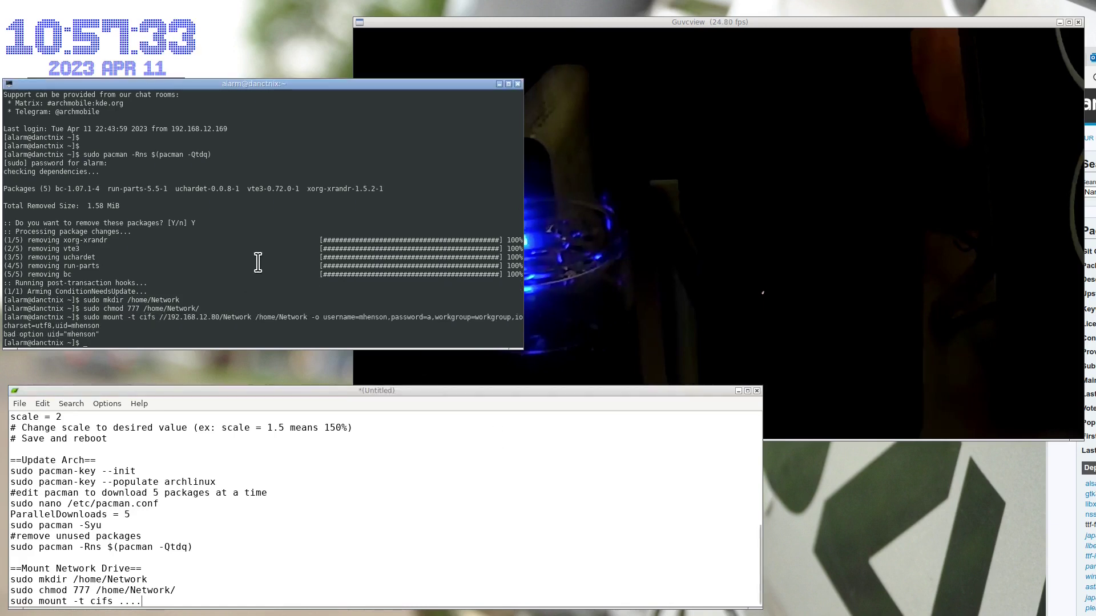
pyautogui.press('Up')
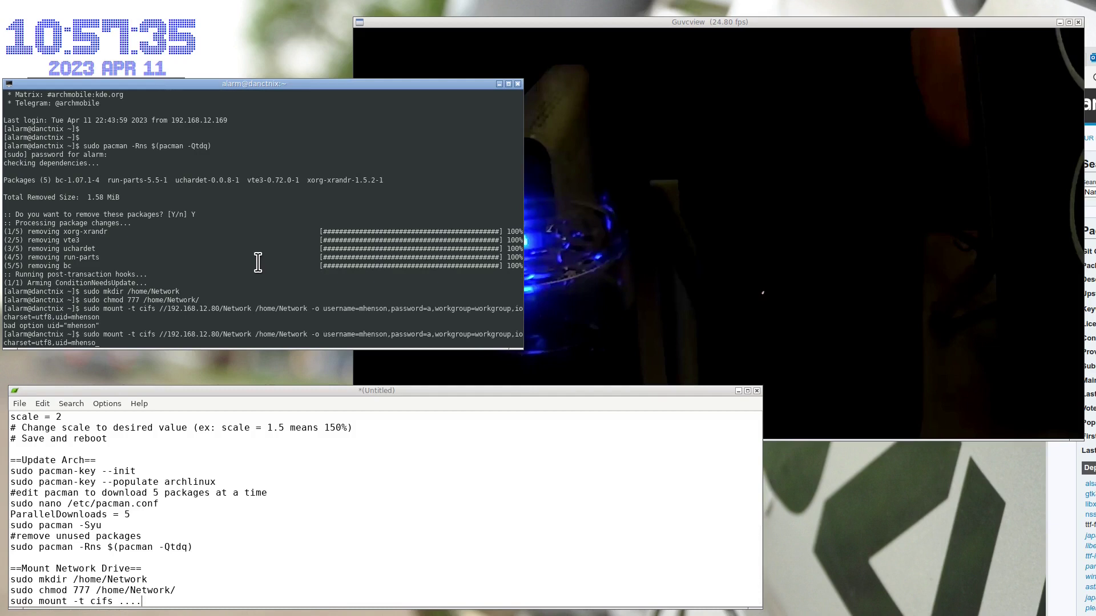
pyautogui.write('alarm')
pyautogui.press('Return')
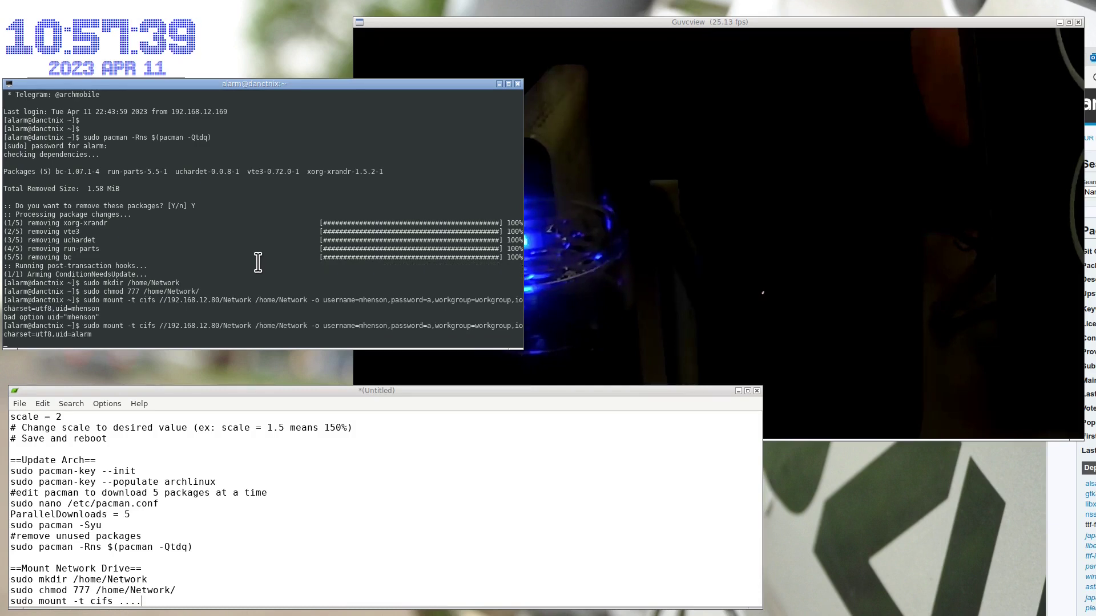
# - Check that /home/Network is a directory and list the home folder contents
pyautogui.press('Return')
pyautogui.press('Return')
pyautogui.press('Return')
pyautogui.press('Return')
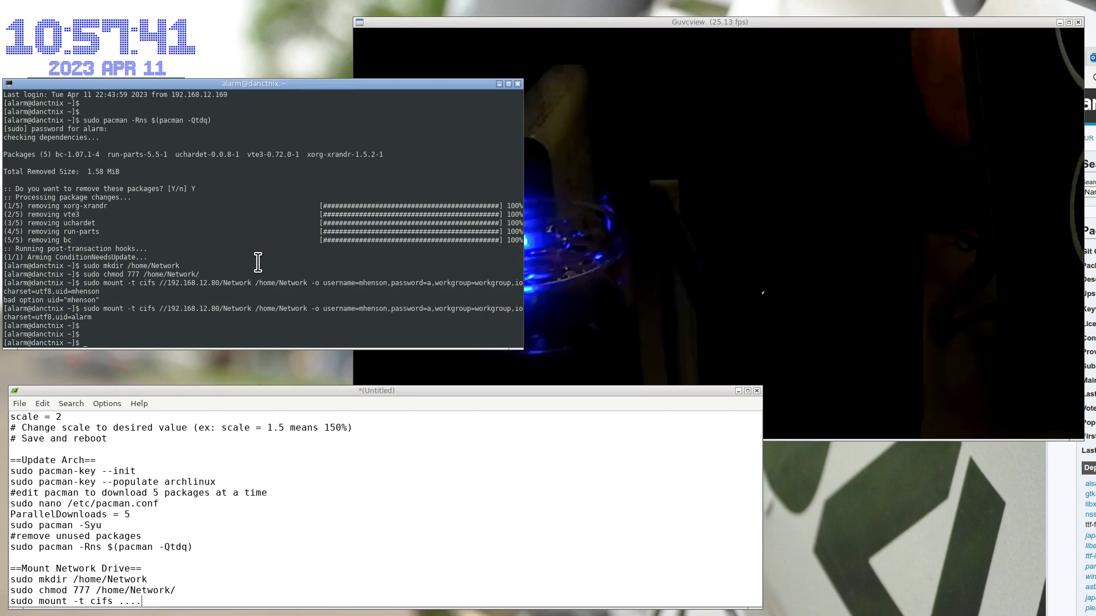
pyautogui.press('Return')
pyautogui.press('Return')
pyautogui.press('Return')
pyautogui.press('Return')
pyautogui.press('Return')
pyautogui.press('Return')
pyautogui.press('Return')
pyautogui.press('Return')
pyautogui.press('Return')
pyautogui.press('Return')
pyautogui.press('Return')
pyautogui.press('Return')
pyautogui.press('Return')
pyautogui.press('Return')
pyautogui.press('Return')
pyautogui.press('Return')
pyautogui.press('Return')
pyautogui.press('Return')
pyautogui.press('Return')
pyautogui.press('Return')
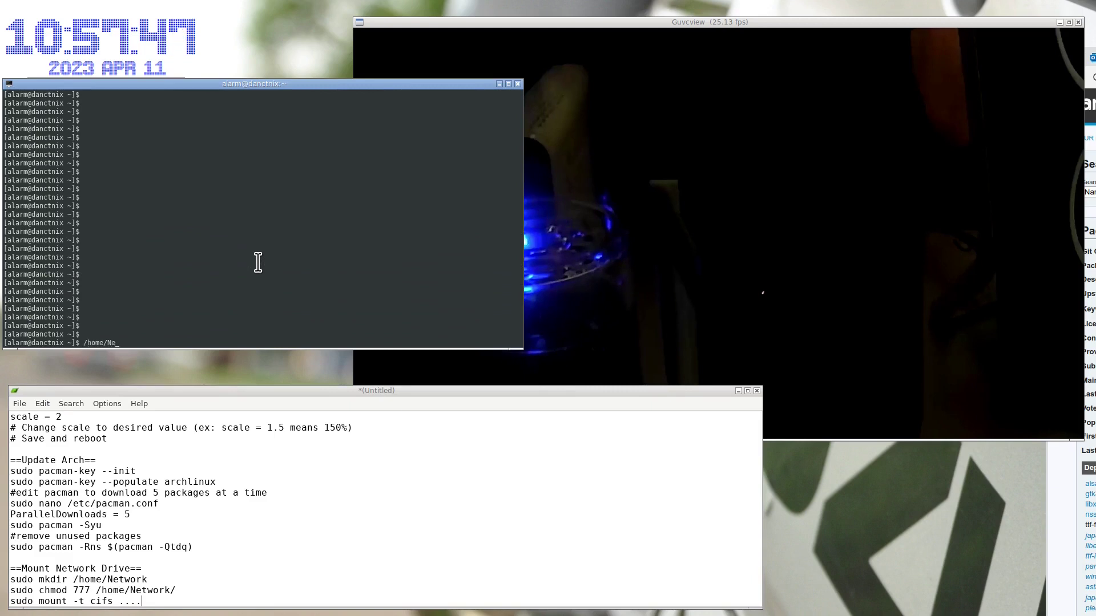
pyautogui.write('/home/Ne')
pyautogui.press('Tab')
pyautogui.press('Return')
pyautogui.write('ls')
pyautogui.press('Return')
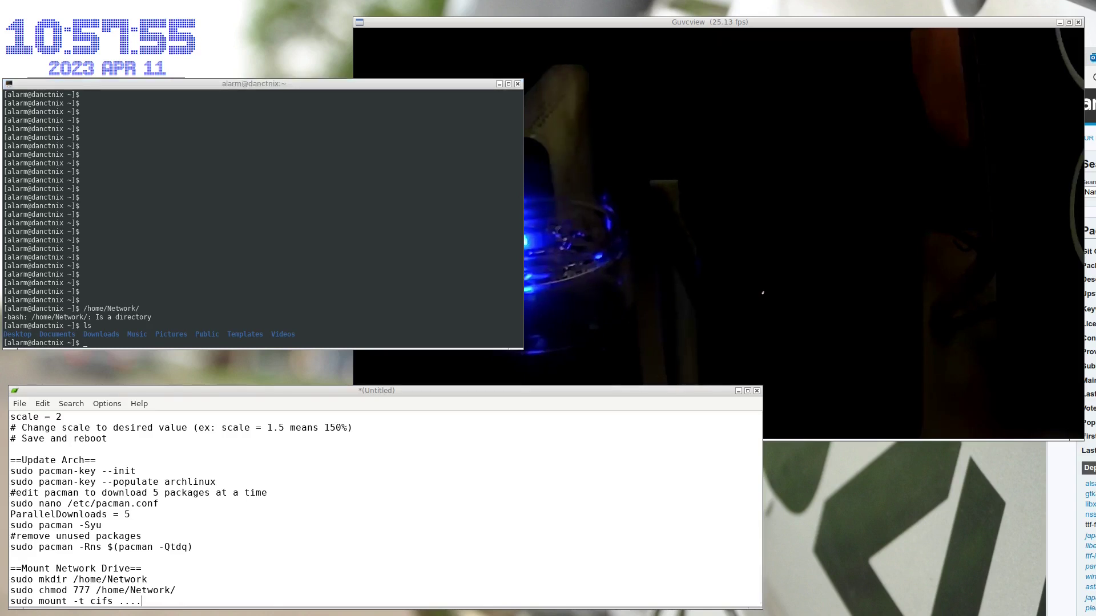
# - Add a '==Packages==' heading below the mount line in the notes
pyautogui.click(325, 516)
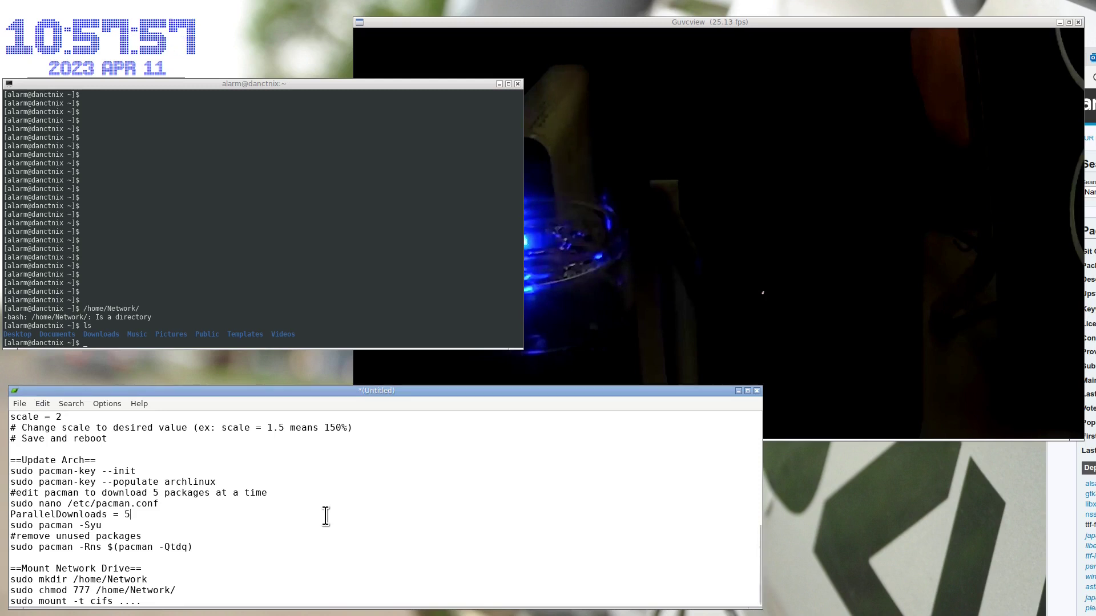
pyautogui.click(282, 597)
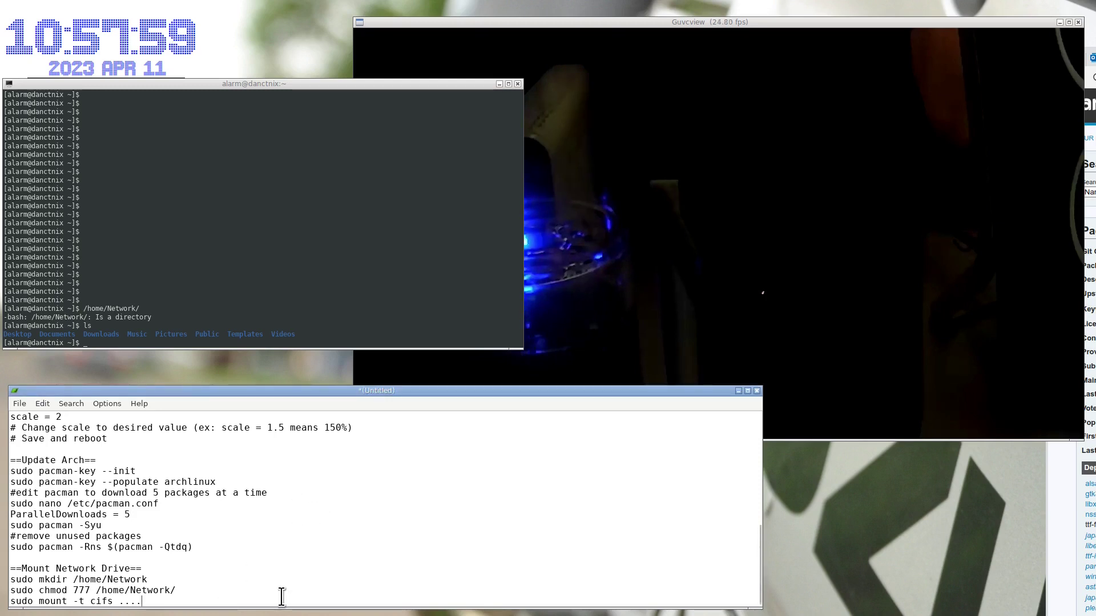
pyautogui.press('Return')
pyautogui.press('Return')
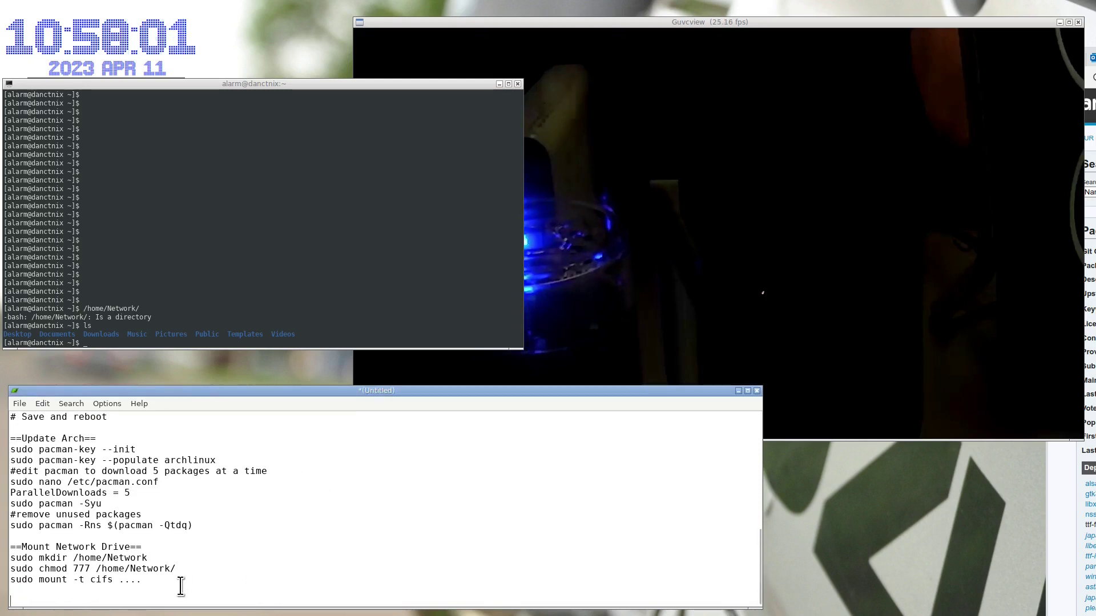
pyautogui.scroll(1, 185, 490)
pyautogui.scroll(-1, 193, 501)
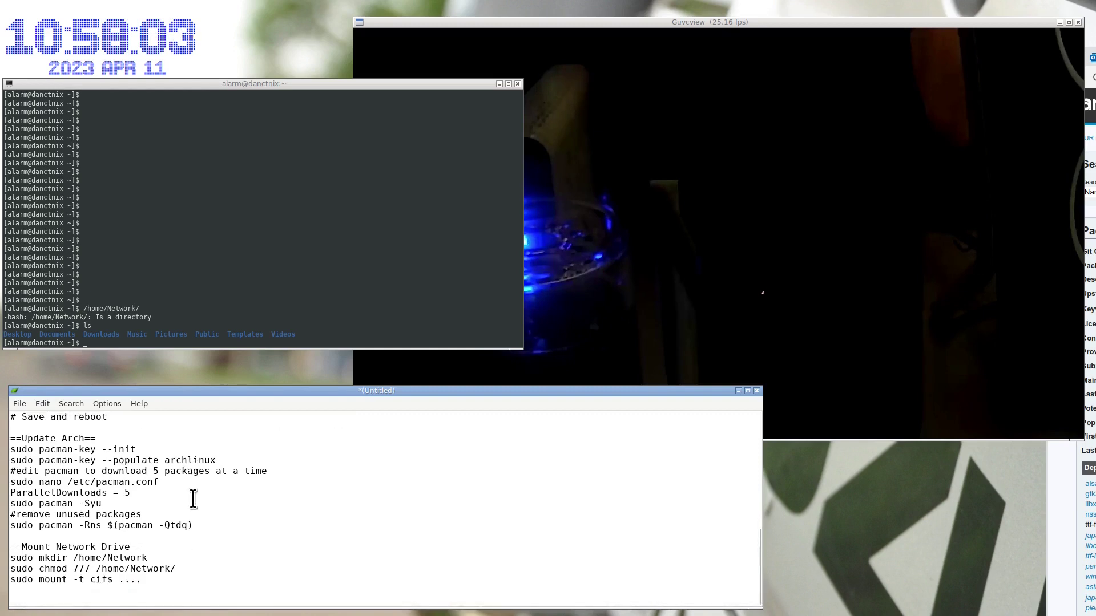
pyautogui.write('==Packages==')
pyautogui.press('Return')
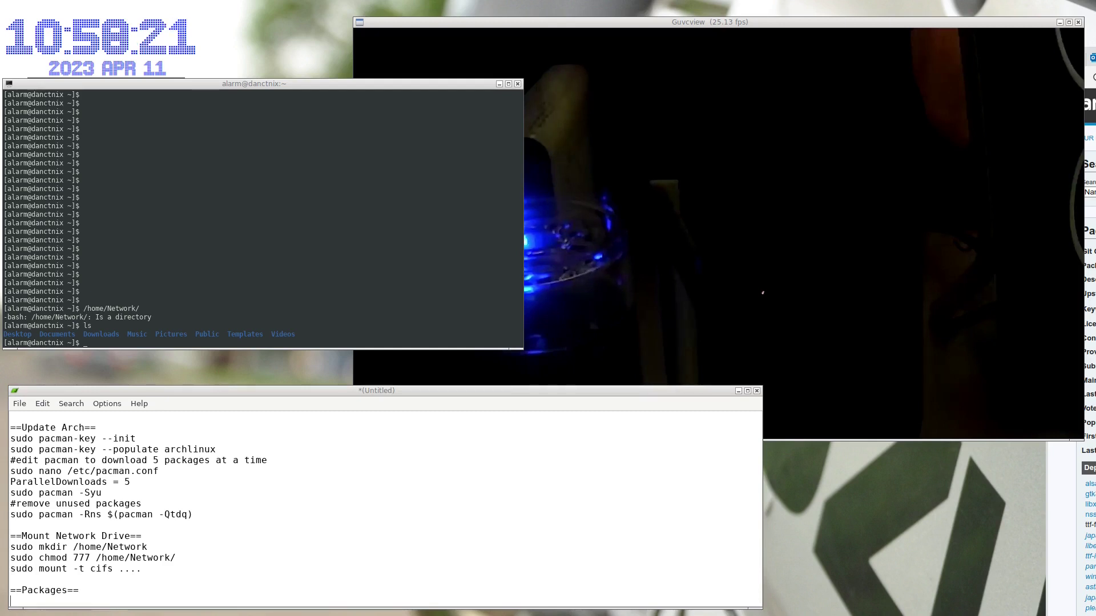
# - Reinstall gedit with sudo pacman -S gedit, answering Y to proceed
pyautogui.click(252, 289)
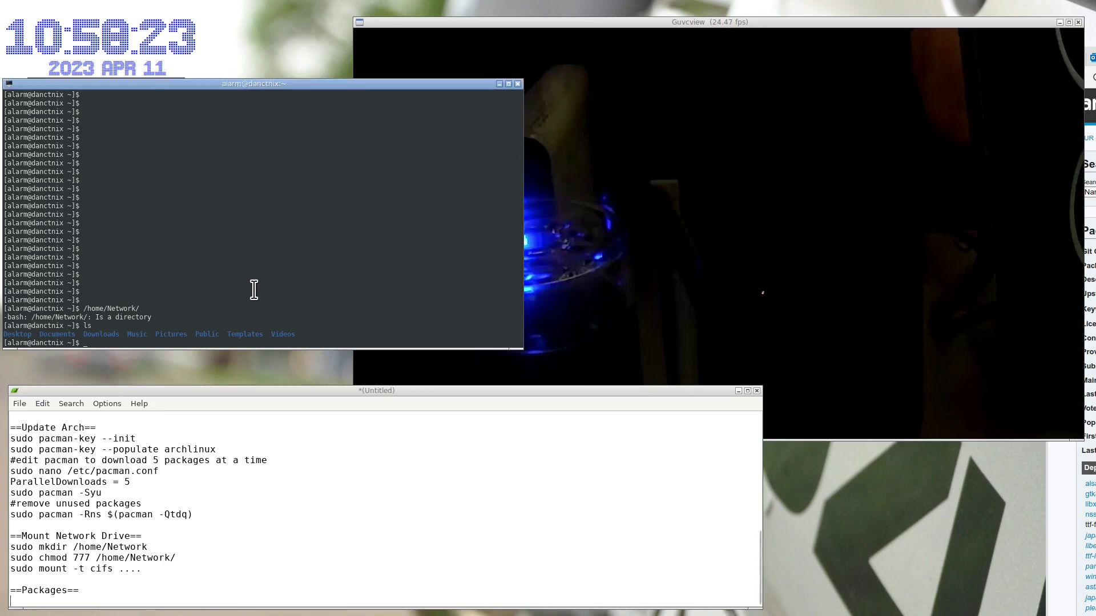
pyautogui.write('sudo pacman -S gedit')
pyautogui.press('Return')
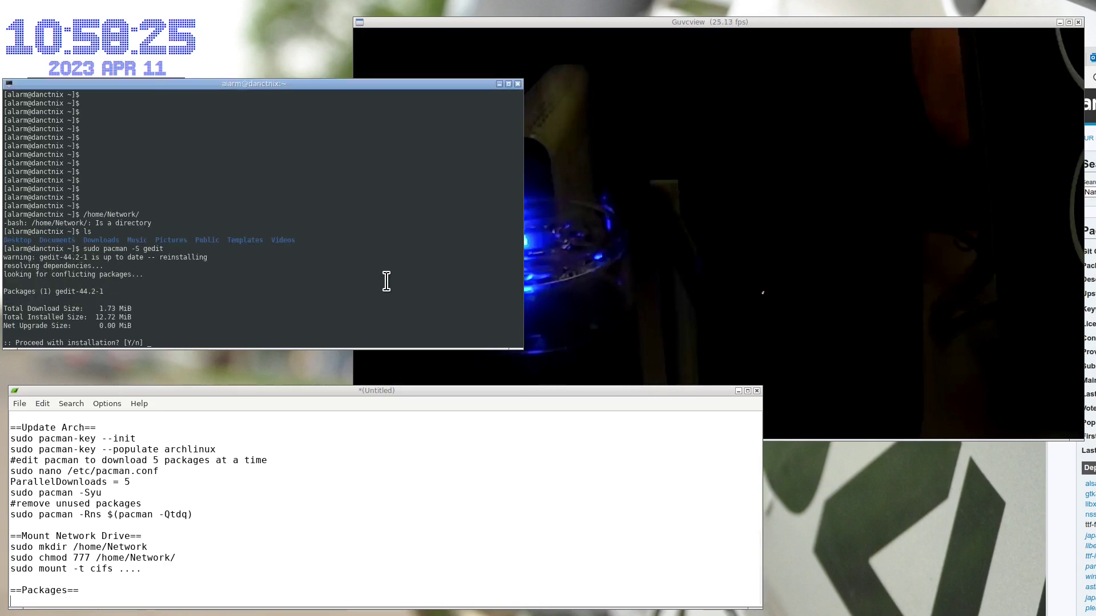
pyautogui.write('Y')
pyautogui.press('Return')
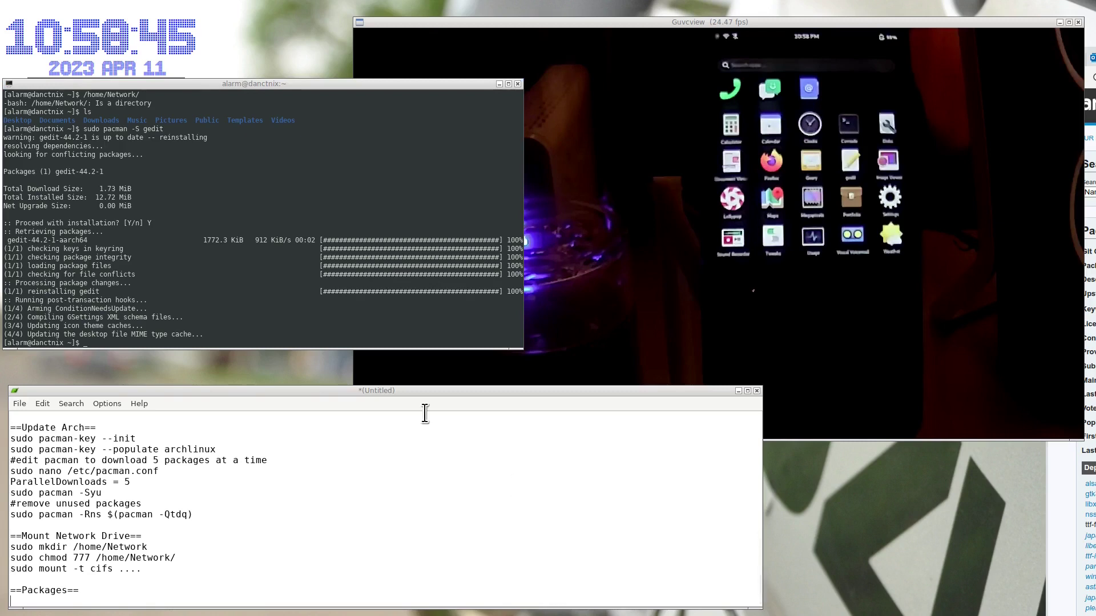
# - Try installing pcmanfm-gtk, then search the repositories with sudo pacman -Ss pcmanfm
pyautogui.click(268, 311)
pyautogui.middleClick(268, 311)
pyautogui.press('Return')
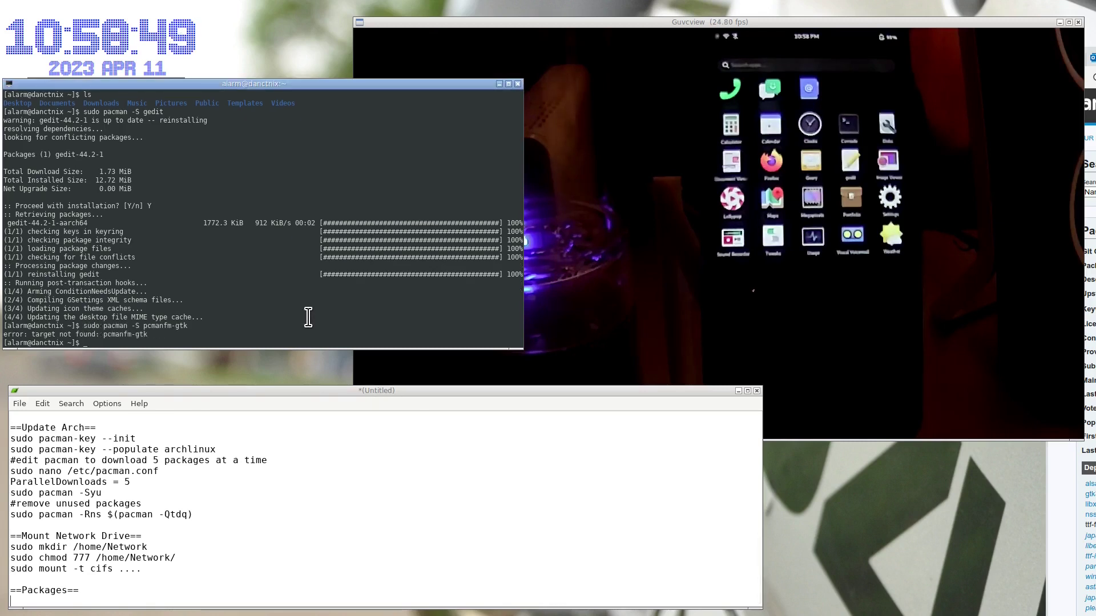
pyautogui.press('Up')
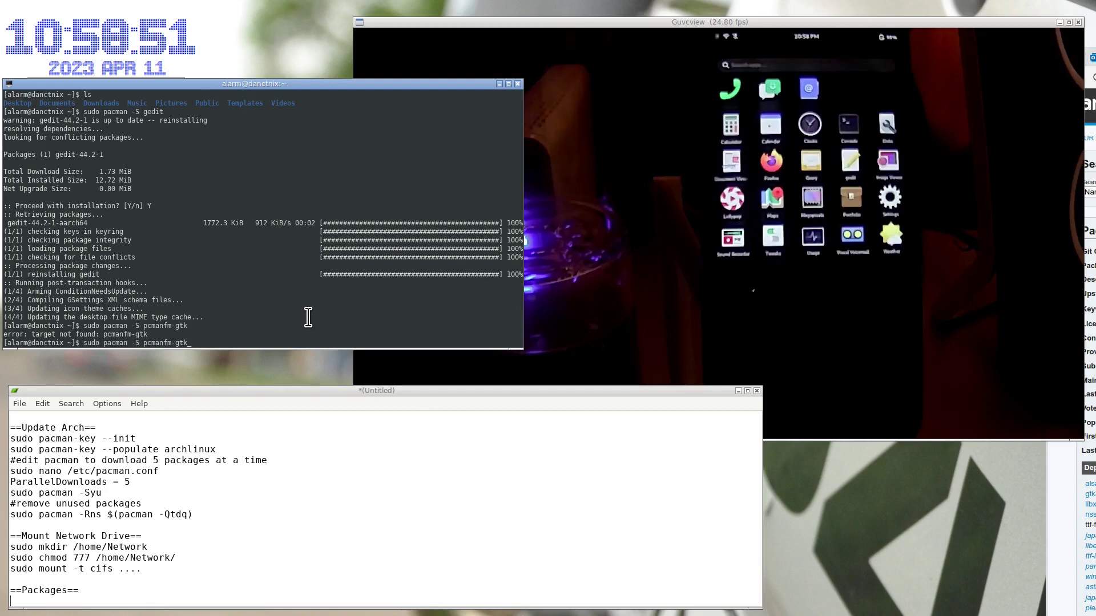
pyautogui.press('BackSpace')
pyautogui.press('BackSpace')
pyautogui.press('BackSpace')
pyautogui.press('Left')
pyautogui.press('Left')
pyautogui.press('Left')
pyautogui.press('Left')
pyautogui.press('Left')
pyautogui.press('Left')
pyautogui.press('Left')
pyautogui.press('Left')
pyautogui.press('Left')
pyautogui.write('s')
pyautogui.press('Return')
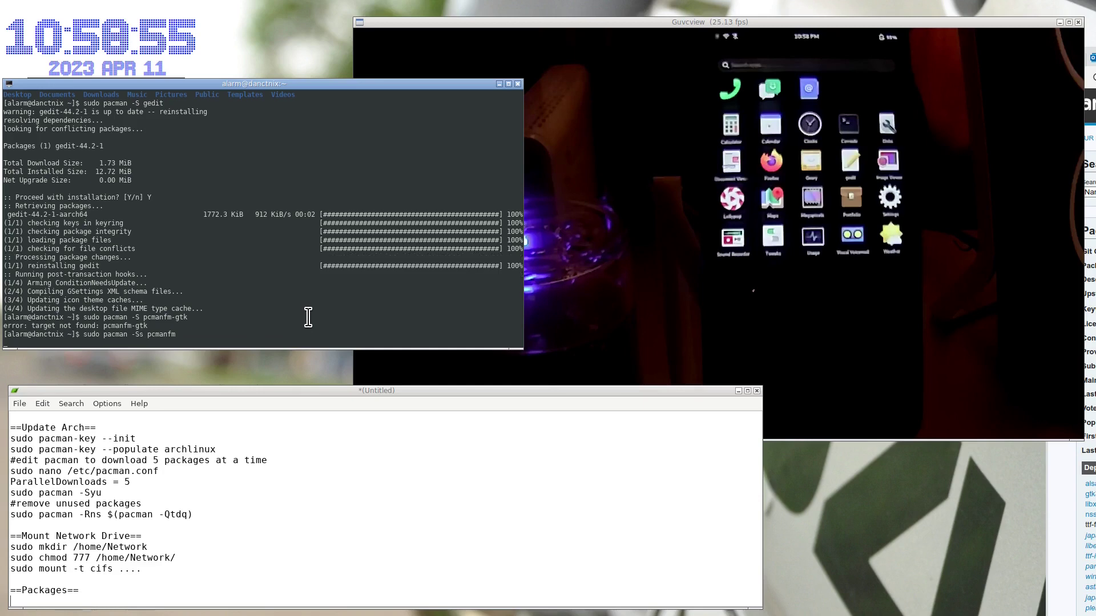
# - Install pcmanfm-gtk3 and its dependencies with sudo pacman -S, confirming with Y
pyautogui.press('Up')
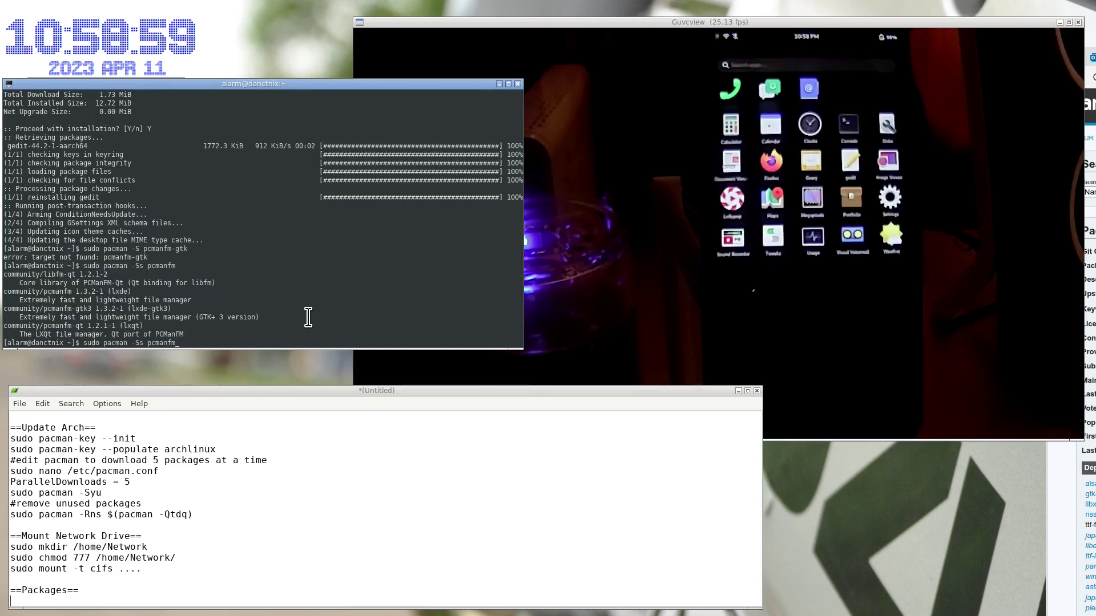
pyautogui.press('Up')
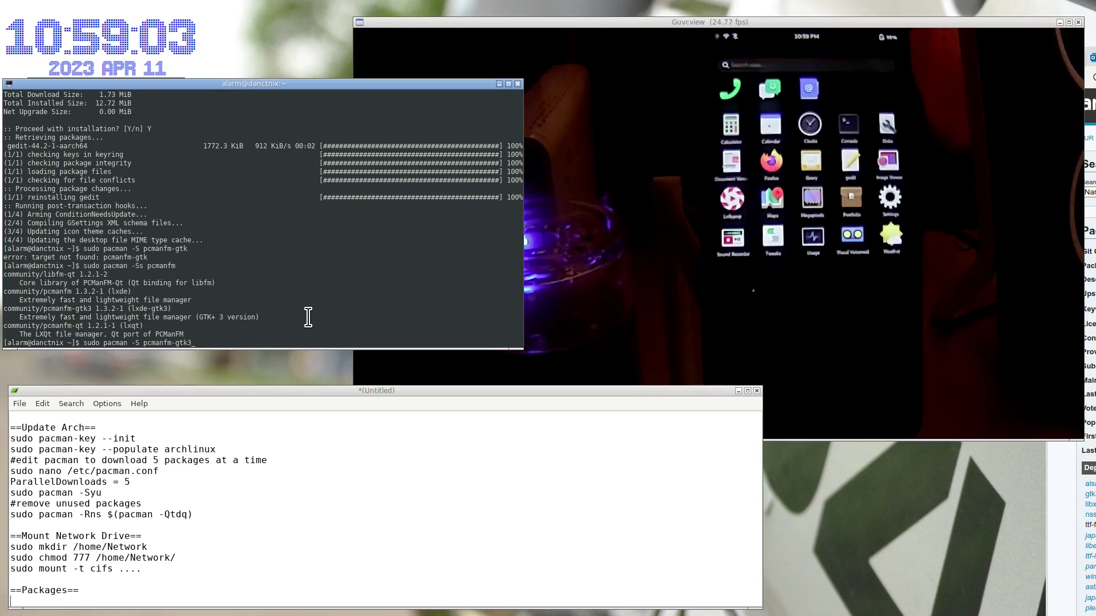
pyautogui.press('Return')
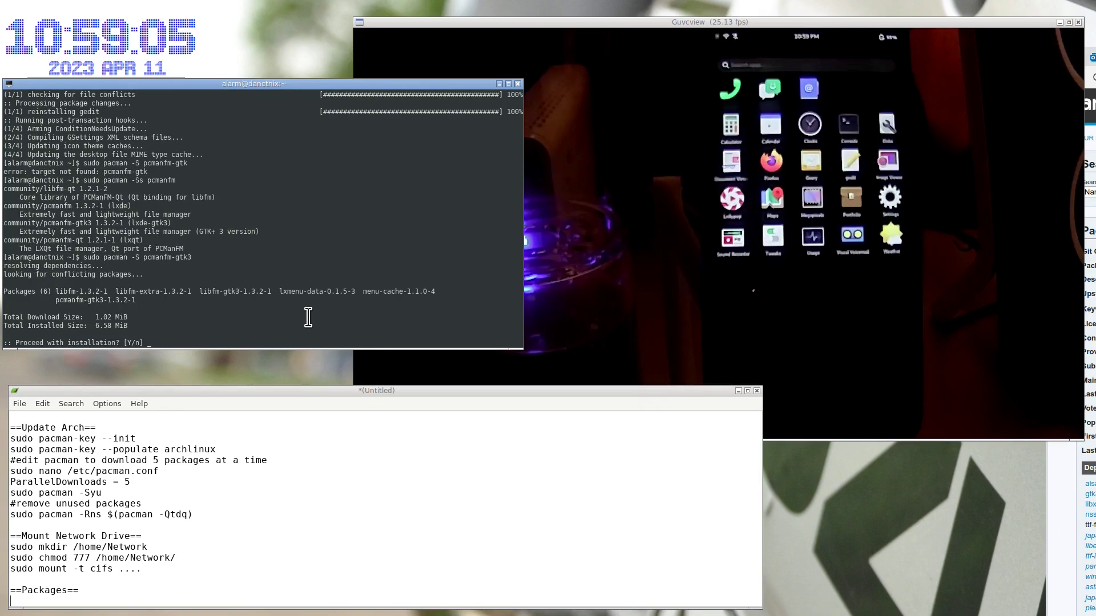
pyautogui.write('Y')
pyautogui.press('Return')
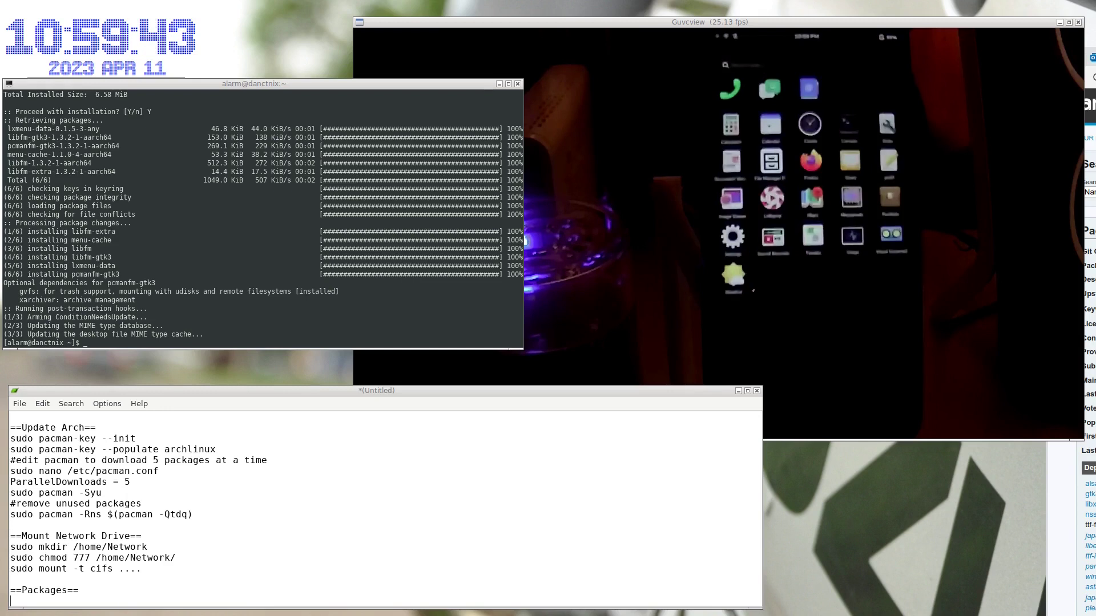
# - Paste 'sudo pacman -S pcmanfm-gtk3' on the line under ==Packages== in the setup notes
pyautogui.click(298, 546)
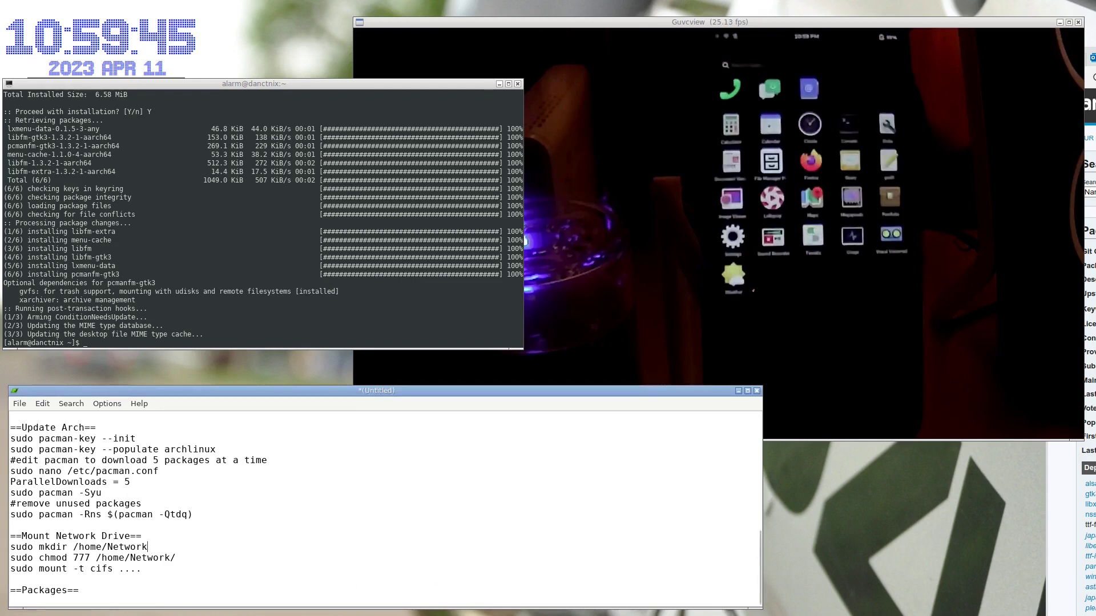
pyautogui.click(201, 325)
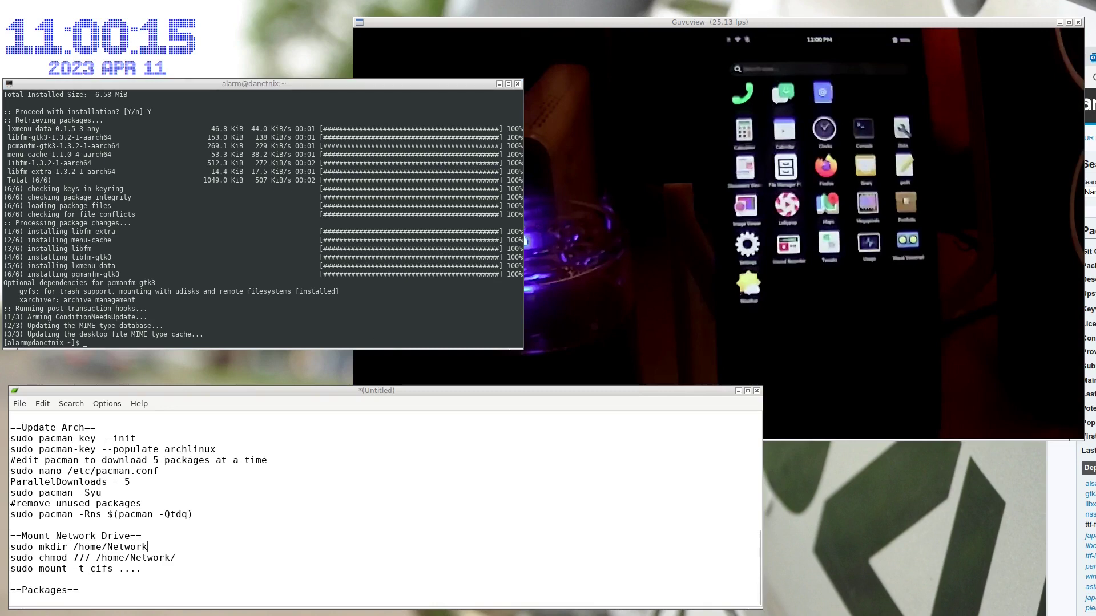
pyautogui.tripleClick(117, 592)
pyautogui.click(152, 603)
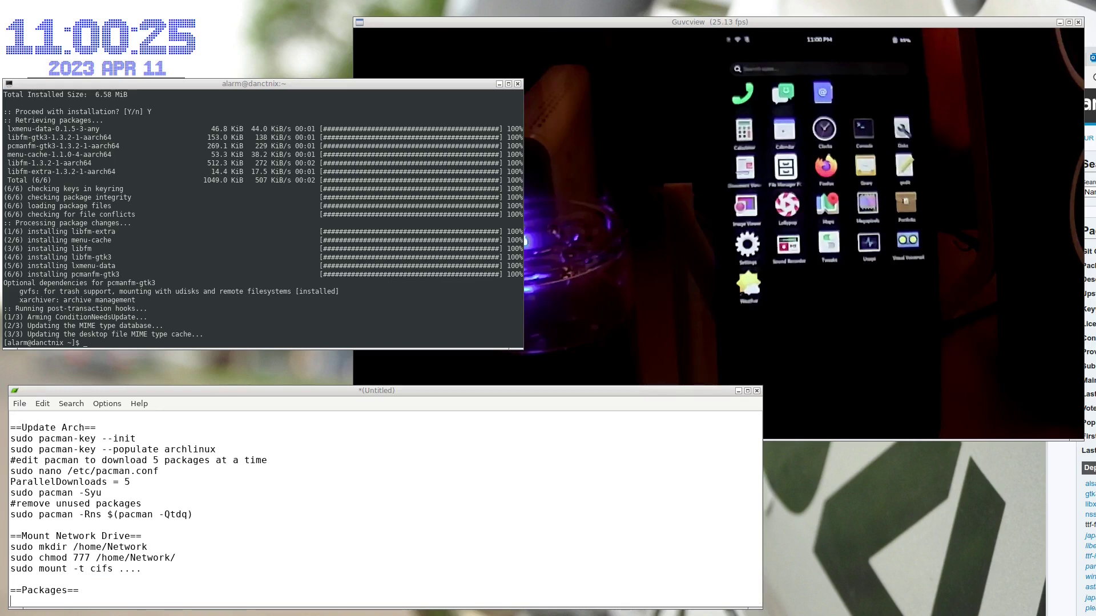
pyautogui.click(200, 599)
pyautogui.write('sudo pacman -S pcmanfm-gtk3')
pyautogui.scroll(-1, 466, 525)
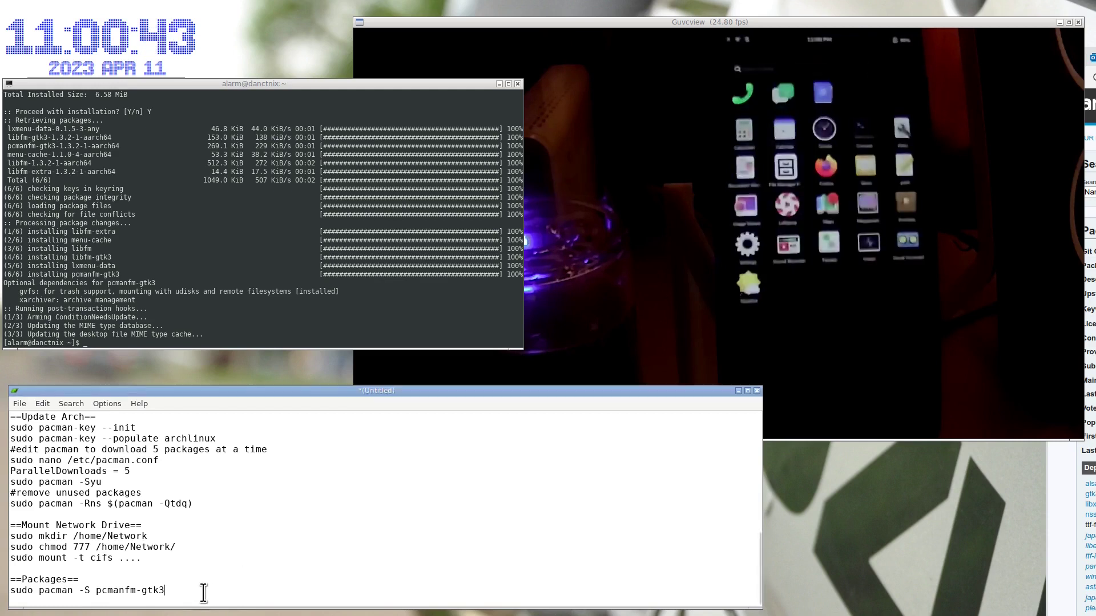
# - Paste 'sudo pacman -S gedit' on a new line below the pcmanfm install command
pyautogui.press('Return')
pyautogui.write('sudo pacman -S gedit')
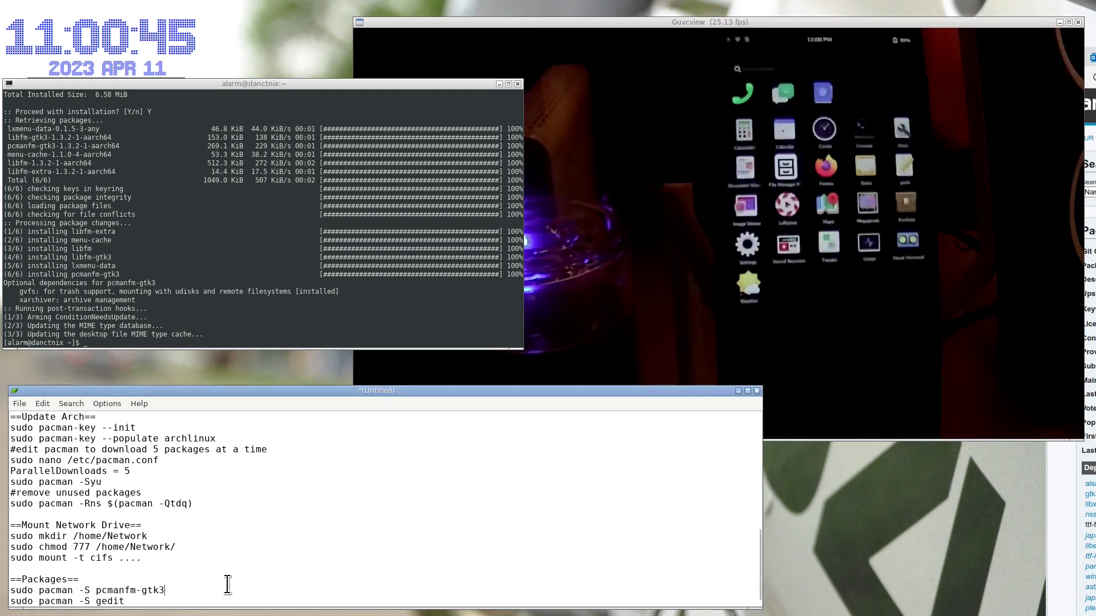
pyautogui.click(220, 579)
pyautogui.press('Up')
pyautogui.hotkey('alt', 'Tab')
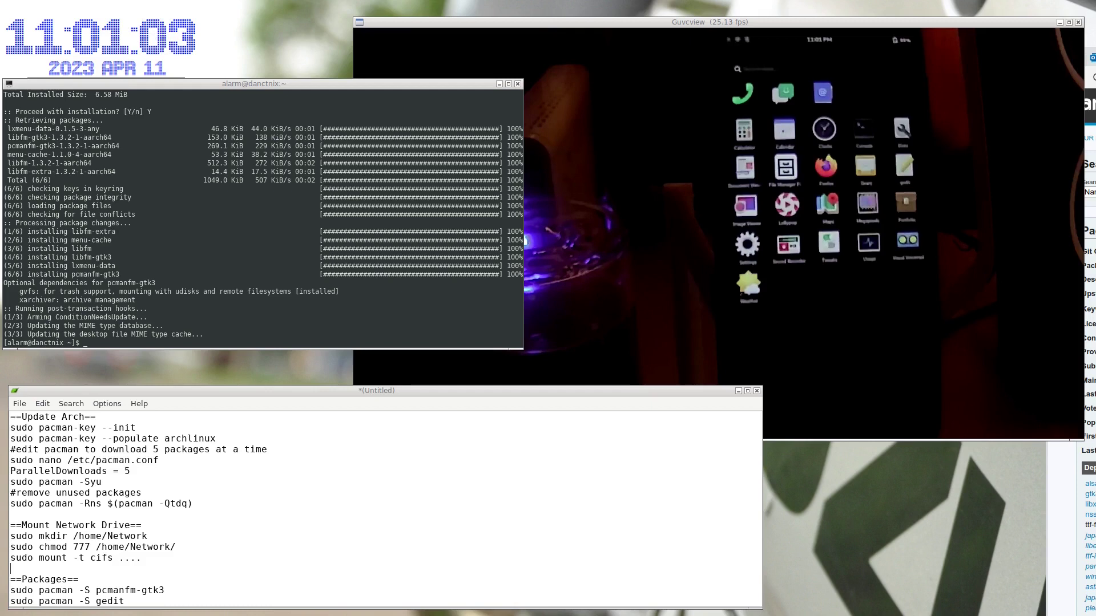
# - Begin a '==Custom packages==' heading on a blank line below the gedit line
pyautogui.click(229, 271)
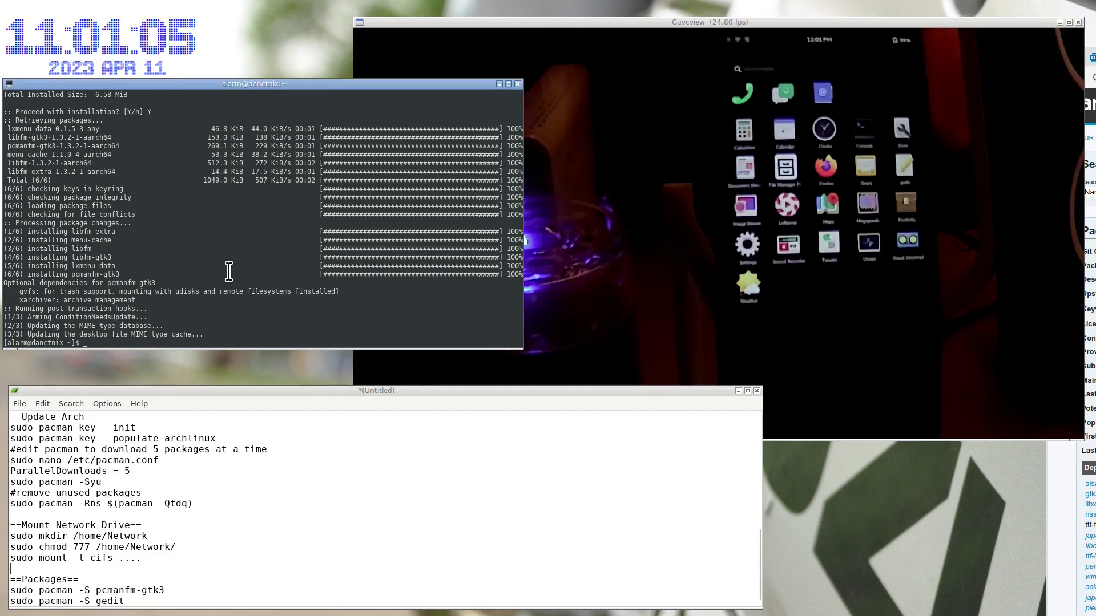
pyautogui.click(218, 602)
pyautogui.press('Return')
pyautogui.press('Return')
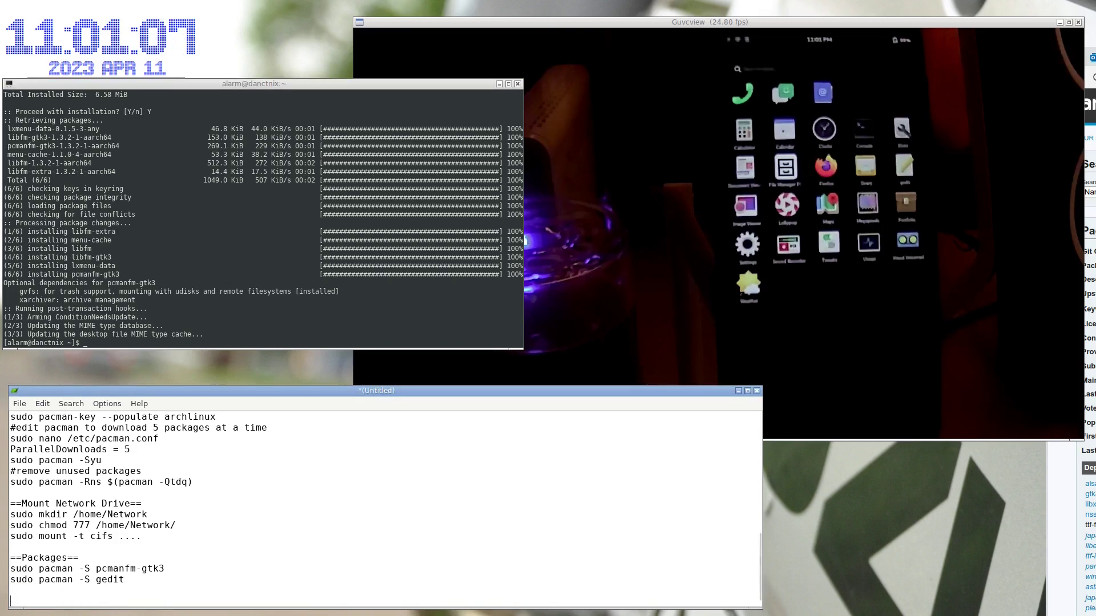
pyautogui.write('==Cu')
pyautogui.write('stom palkages==')
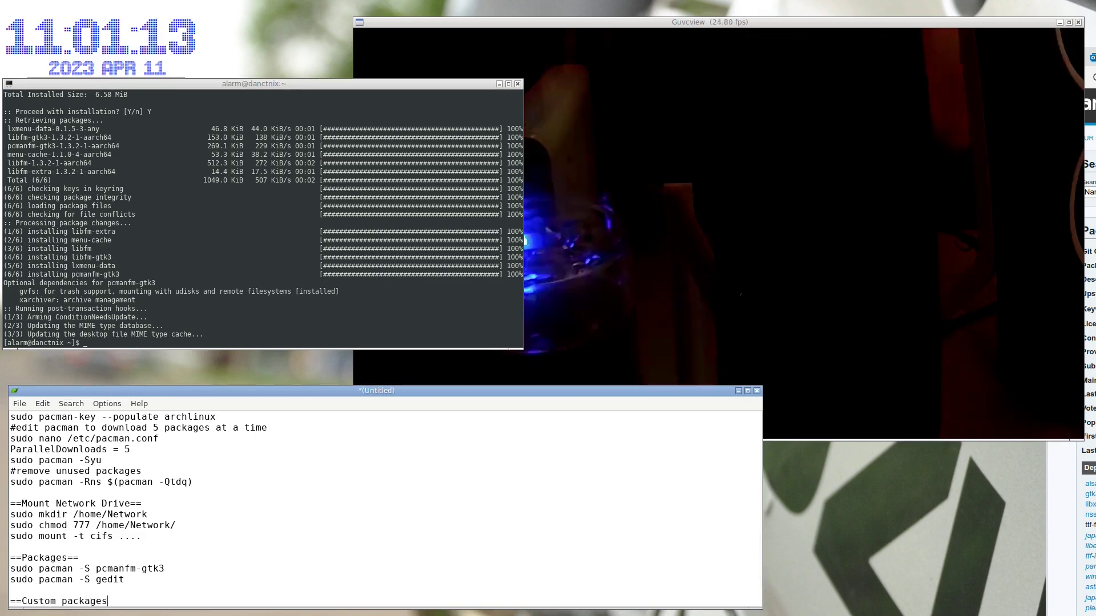
# - Type 'sudo nano /etc/pacman.conf' at the phone's prompt and select the command text
pyautogui.press('Return')
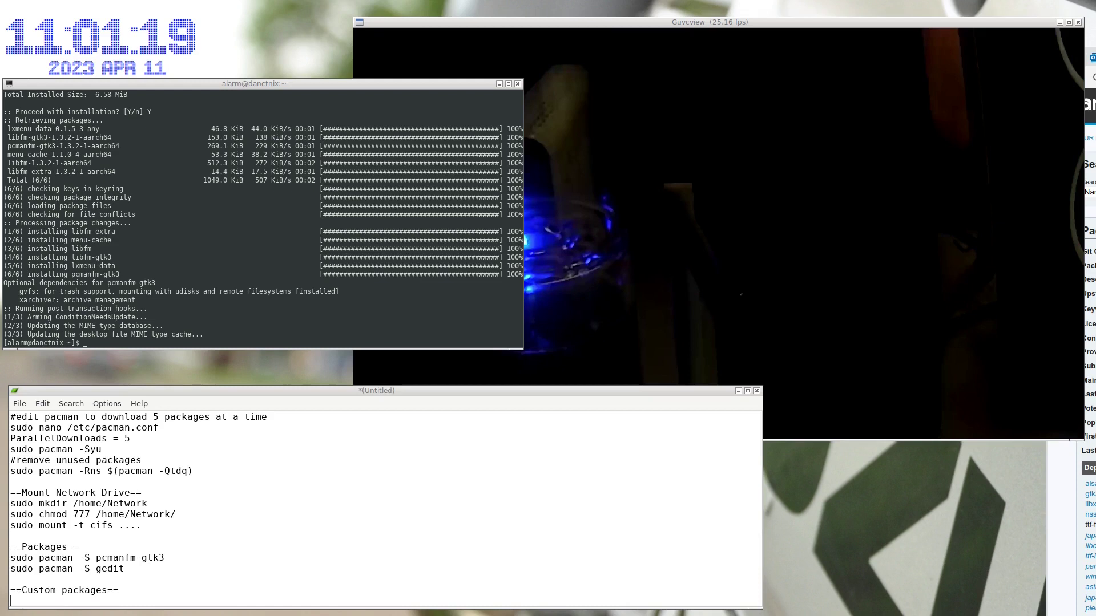
pyautogui.click(169, 587)
pyautogui.click(180, 309)
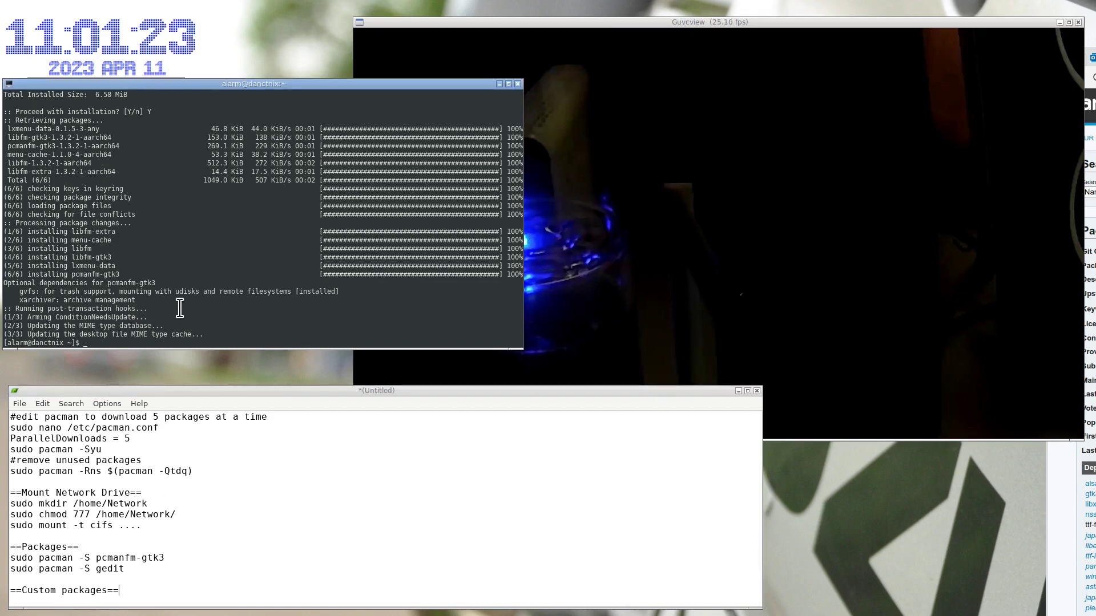
pyautogui.write('sudo p')
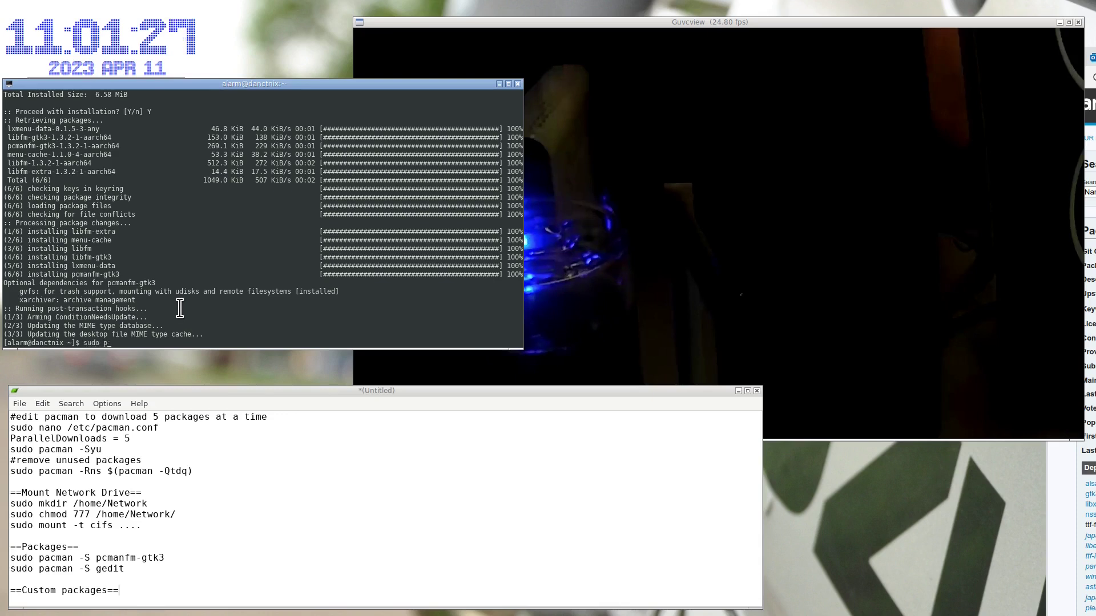
pyautogui.press('BackSpace')
pyautogui.write('nano /etc/pacman.conf')
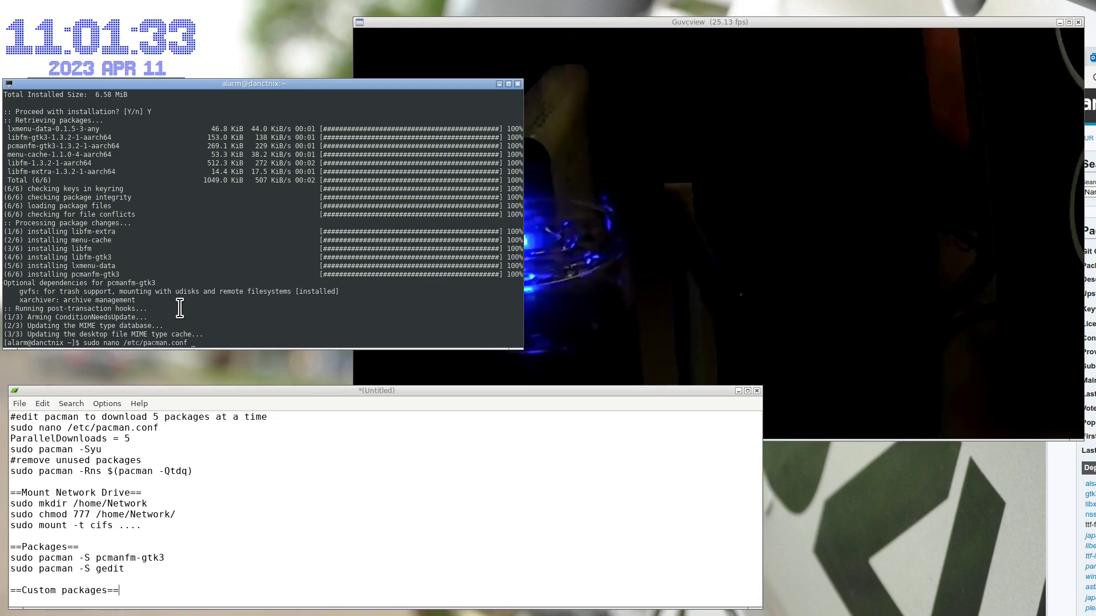
pyautogui.tripleClick(144, 343)
pyautogui.click(145, 342)
pyautogui.moveTo(194, 343); pyautogui.dragTo(82, 342)
# - Open /etc/pacman.conf in nano and note '#add' and the nano command under Custom packages
pyautogui.click(245, 313)
pyautogui.press('Return')
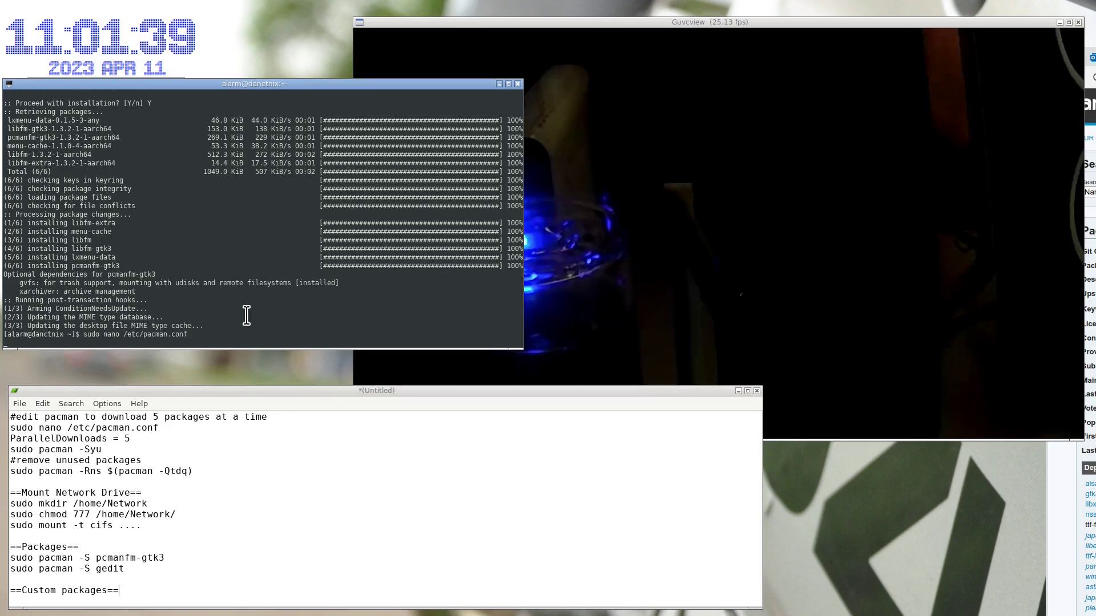
pyautogui.click(161, 590)
pyautogui.press('Return')
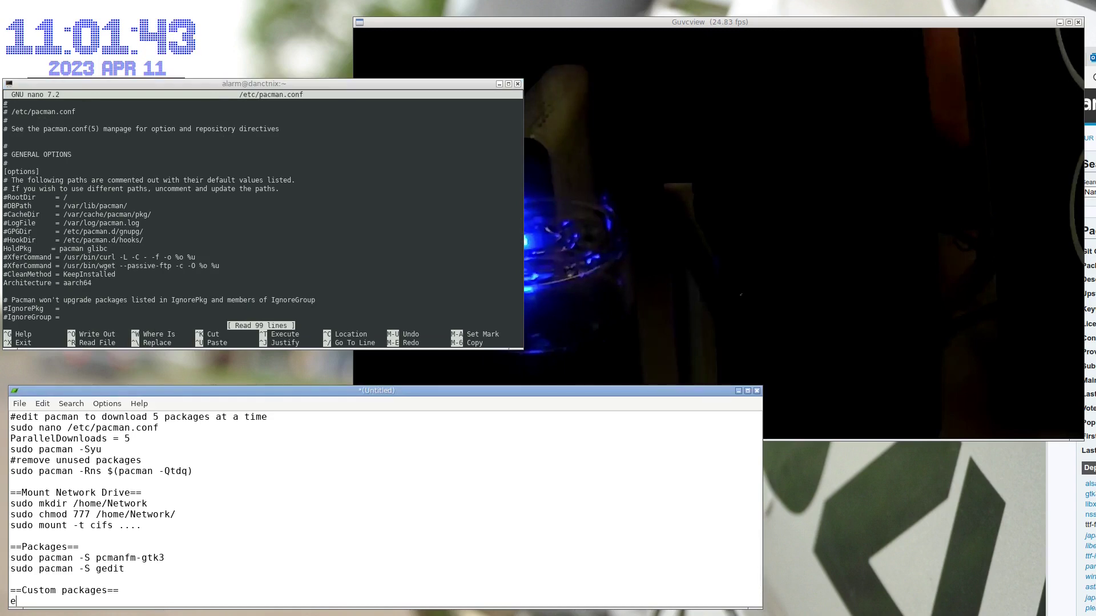
pyautogui.press('BackSpace')
pyautogui.press('BackSpace')
pyautogui.write('#add')
pyautogui.press('Return')
pyautogui.write('sudo nano /etc/pacman.conf')
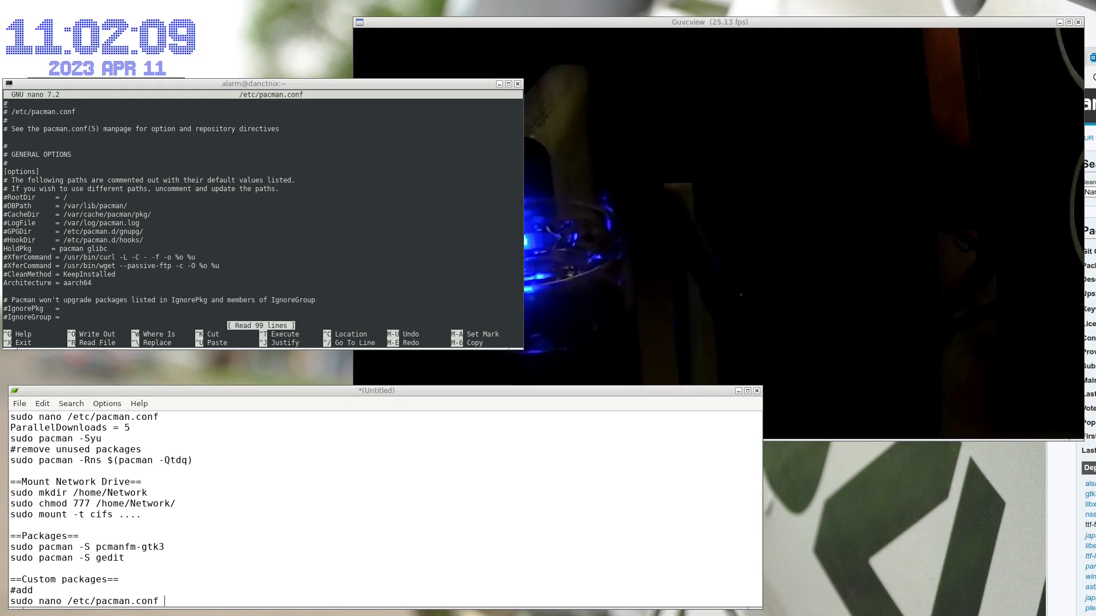
# - Replace the notes' nano line with the pasted custom repository notes and select the [custom] lines
pyautogui.click(194, 595)
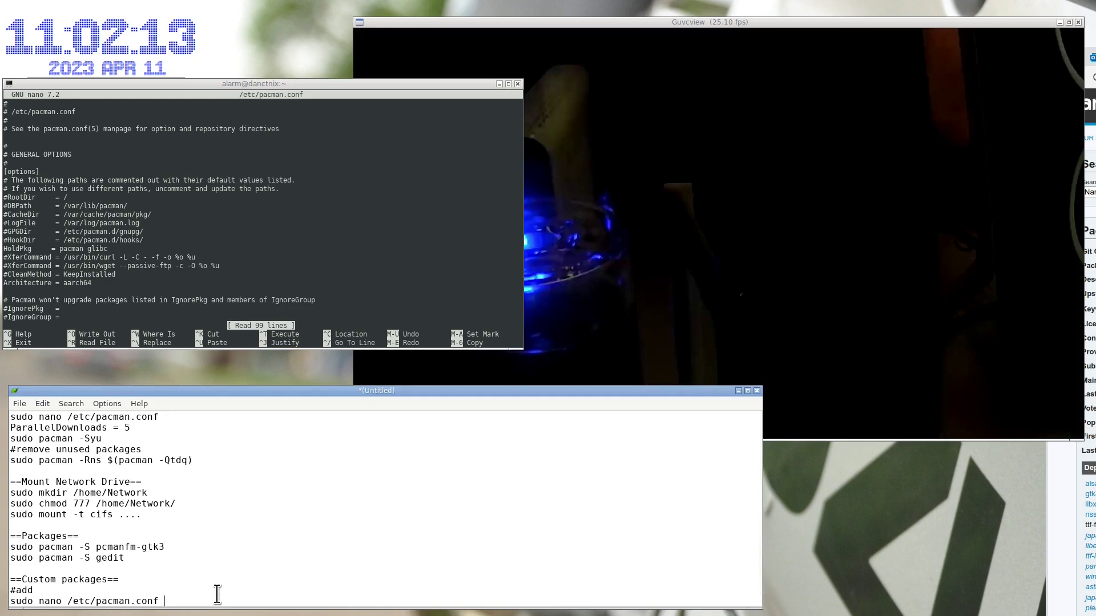
pyautogui.tripleClick(98, 602)
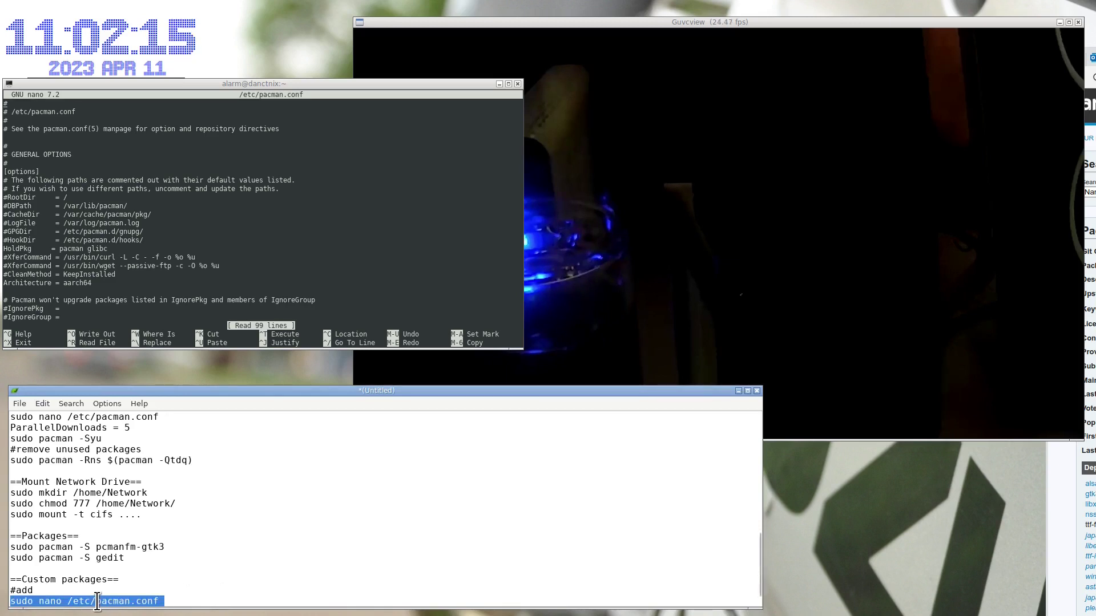
pyautogui.press('BackSpace')
pyautogui.write('#https://wiki.archlinux.org/title/Pacman/Tips_and_tricks#Custom_local_repository sudo nano /etc/pacman.conf #add [custom] SigLevel = Optional Server = file:///home/Network/Packages/aarch64')
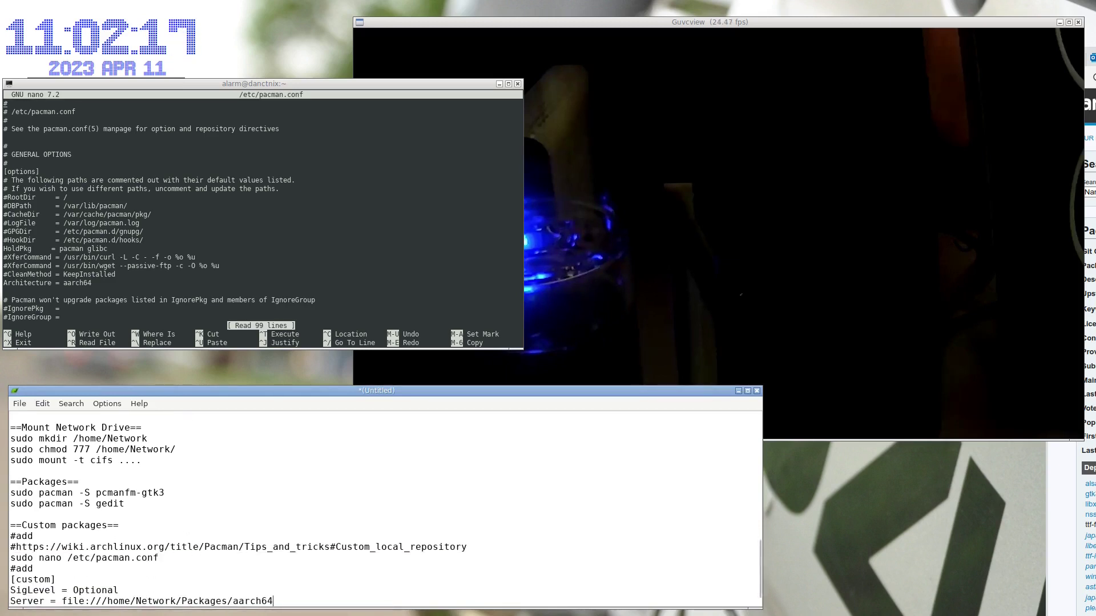
pyautogui.tripleClick(208, 537)
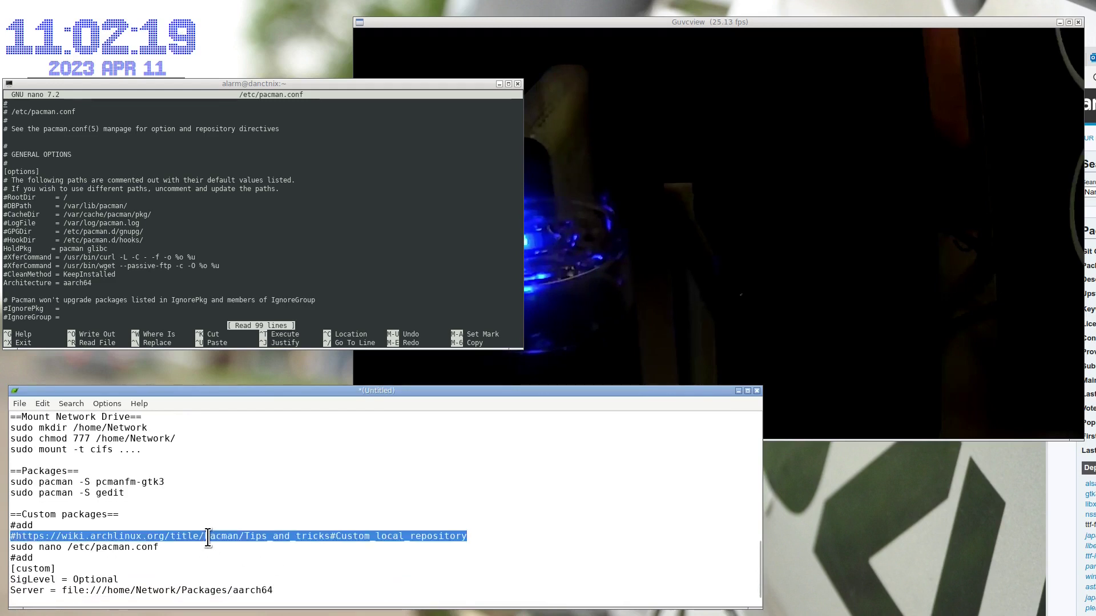
pyautogui.click(155, 553)
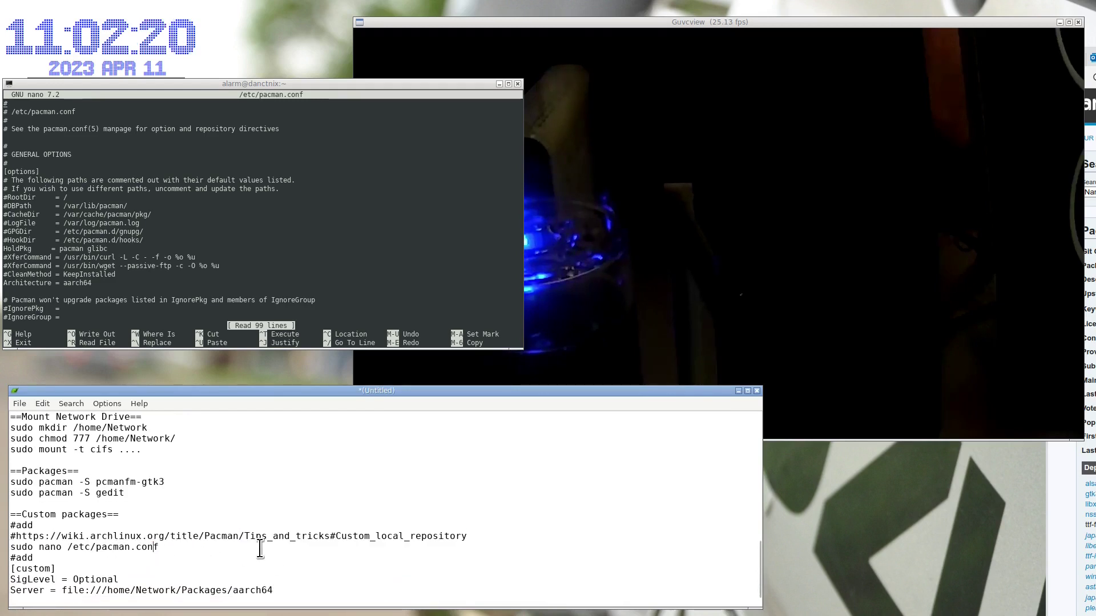
pyautogui.tripleClick(139, 537)
pyautogui.click(72, 537)
pyautogui.tripleClick(59, 548)
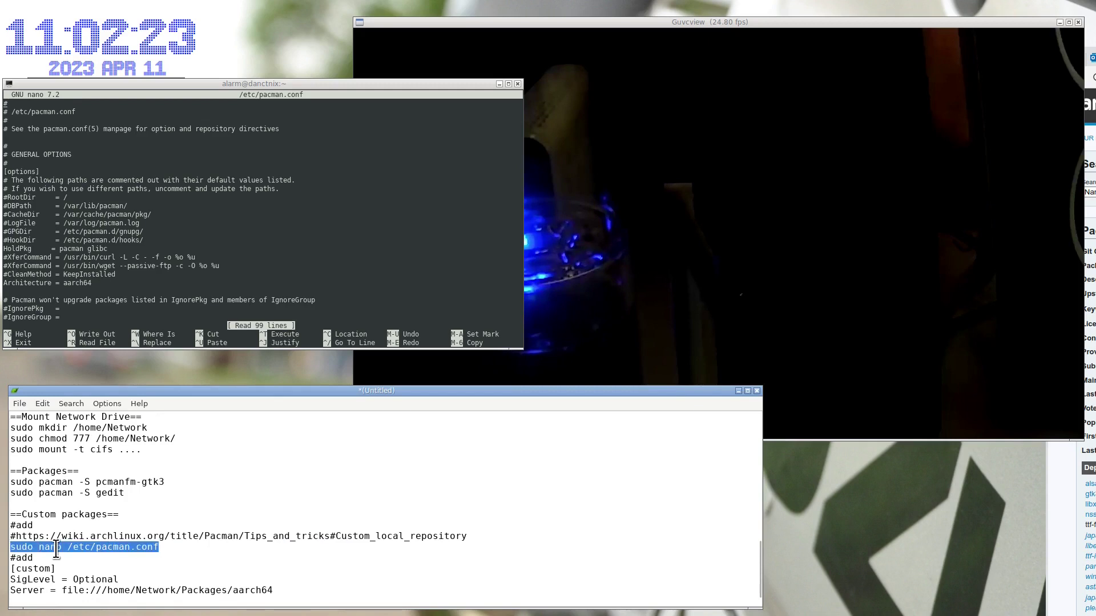
pyautogui.click(38, 588)
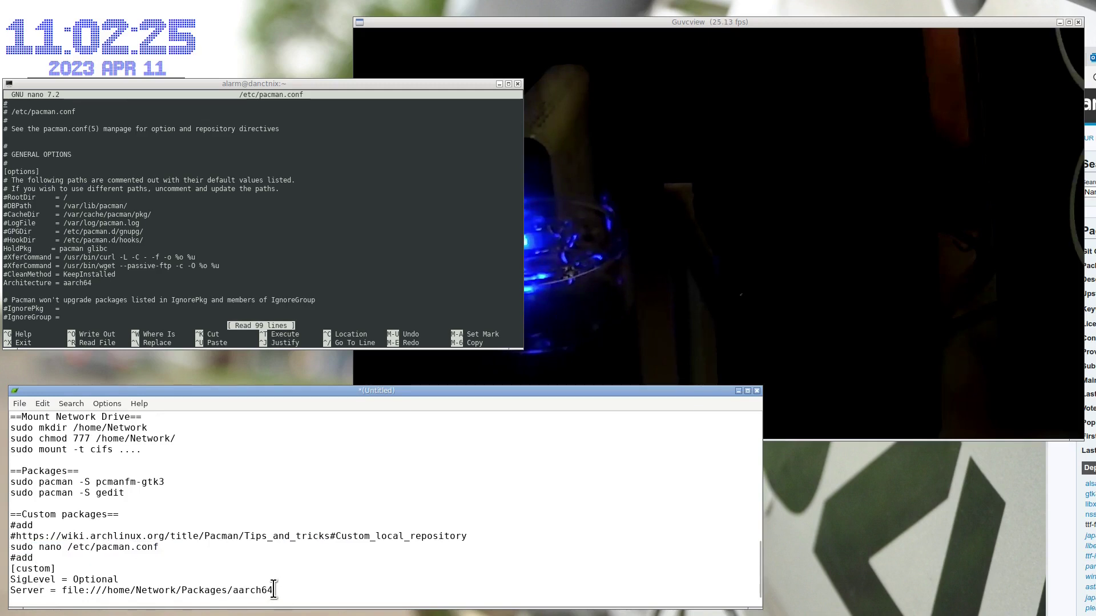
pyautogui.moveTo(274, 589); pyautogui.dragTo(9, 568)
# - Uncomment the [custom], SigLevel and Server lines in pacman.conf
pyautogui.click(175, 301)
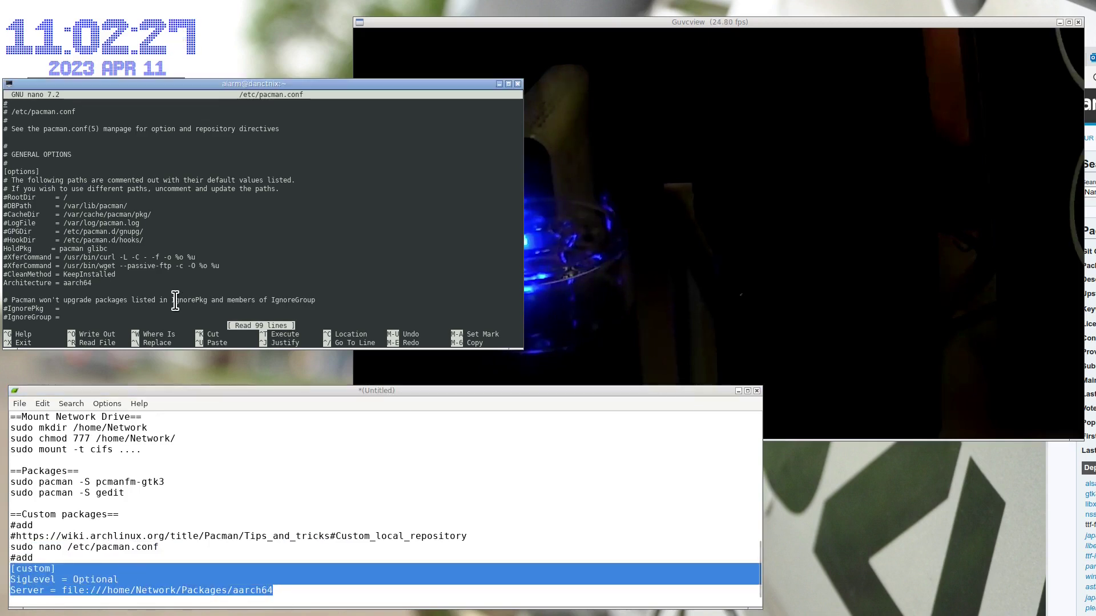
pyautogui.scroll(-20, 176, 301)
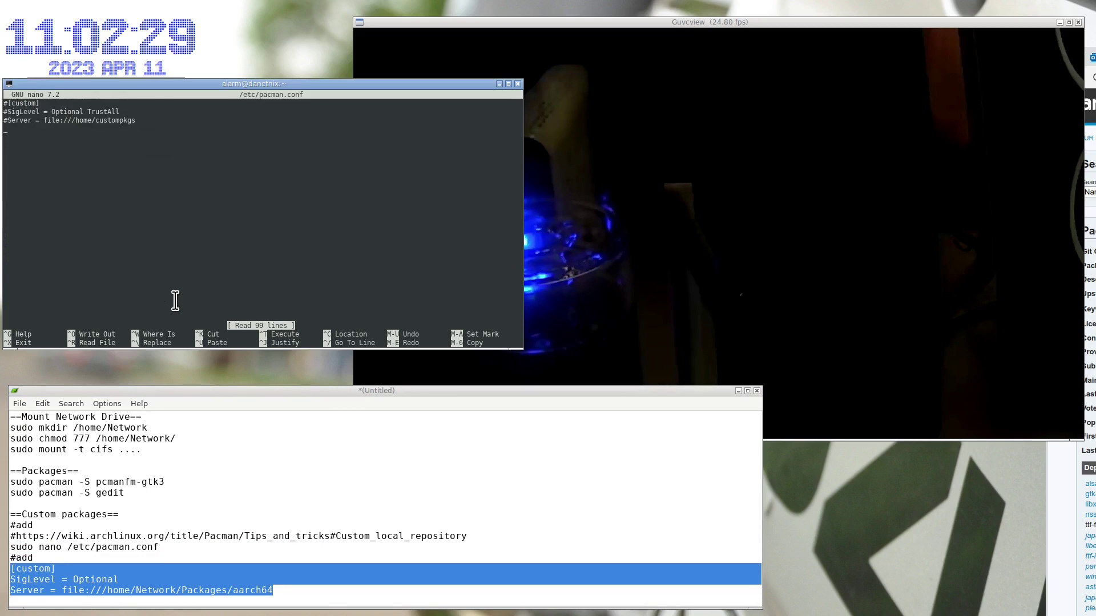
pyautogui.scroll(3, 176, 300)
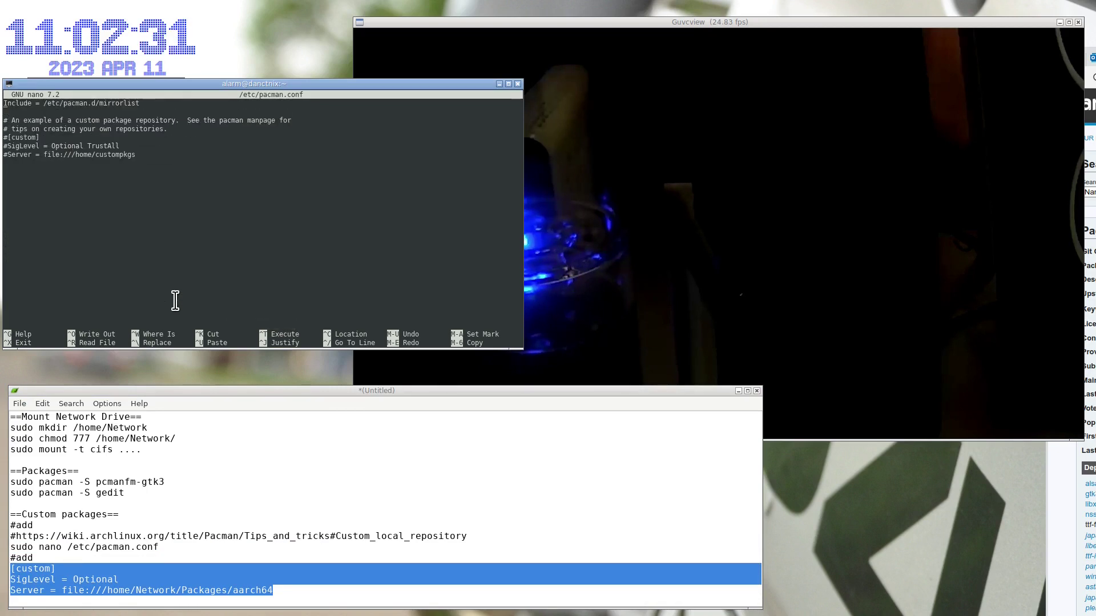
pyautogui.press('Delete')
pyautogui.press('Down')
pyautogui.press('Delete')
pyautogui.press('Down')
pyautogui.press('Delete')
# - Replace the example Server line with 'Server = file:///home/Network/Packages/aarch64'
pyautogui.click(133, 592)
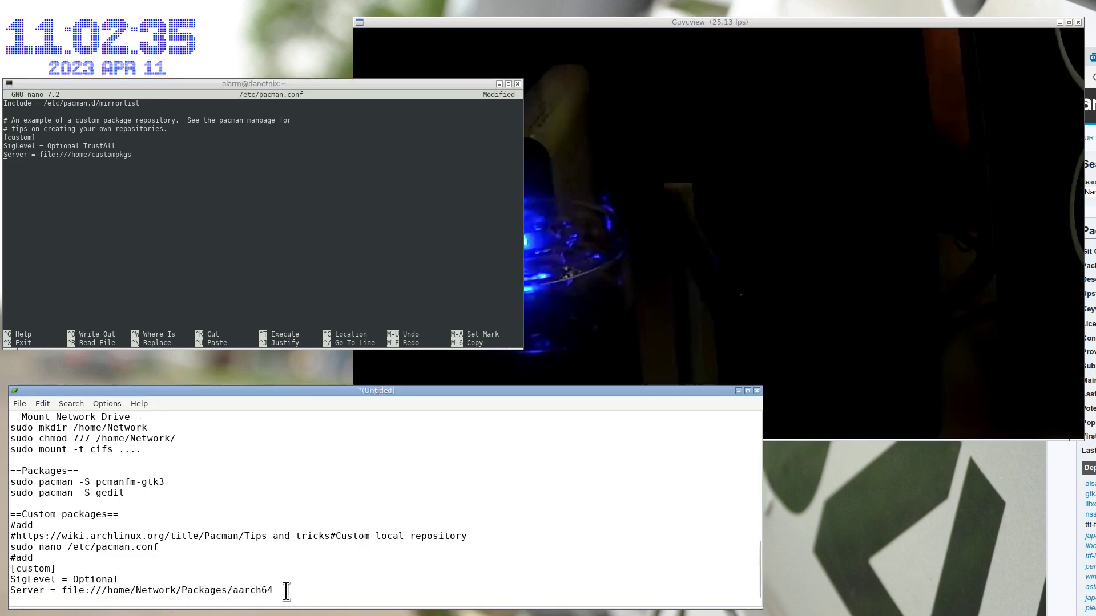
pyautogui.tripleClick(189, 592)
pyautogui.hotkey('ctrl', 'c')
pyautogui.click(160, 253)
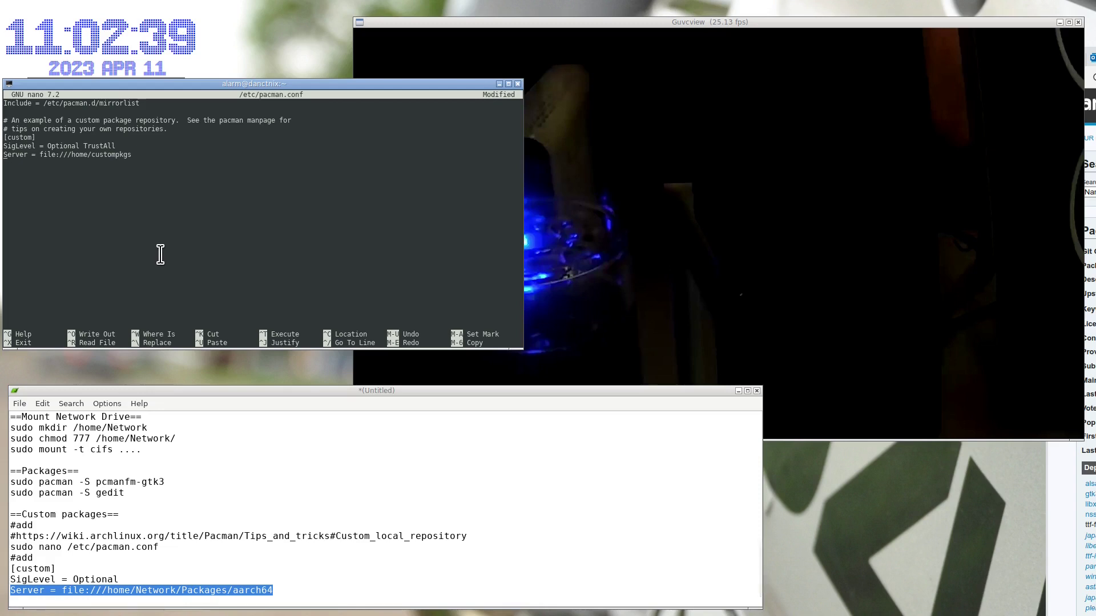
pyautogui.hotkey('ctrl', 'k')
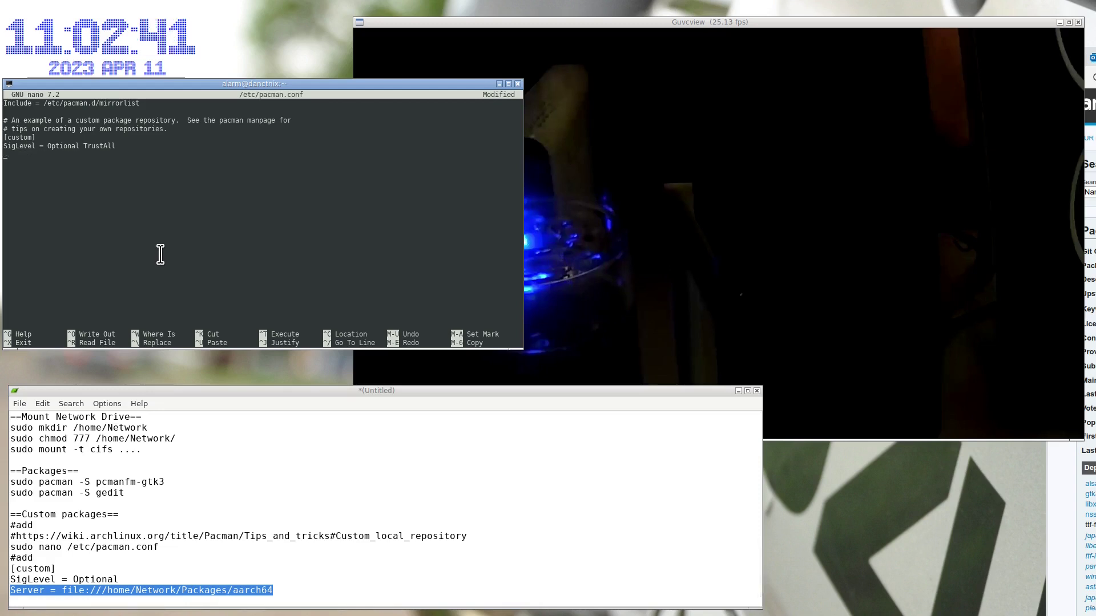
pyautogui.middleClick(161, 254)
# - Save pacman.conf and exit nano
pyautogui.hotkey('ctrl', 'o')
pyautogui.press('Return')
pyautogui.hotkey('ctrl', 'x')
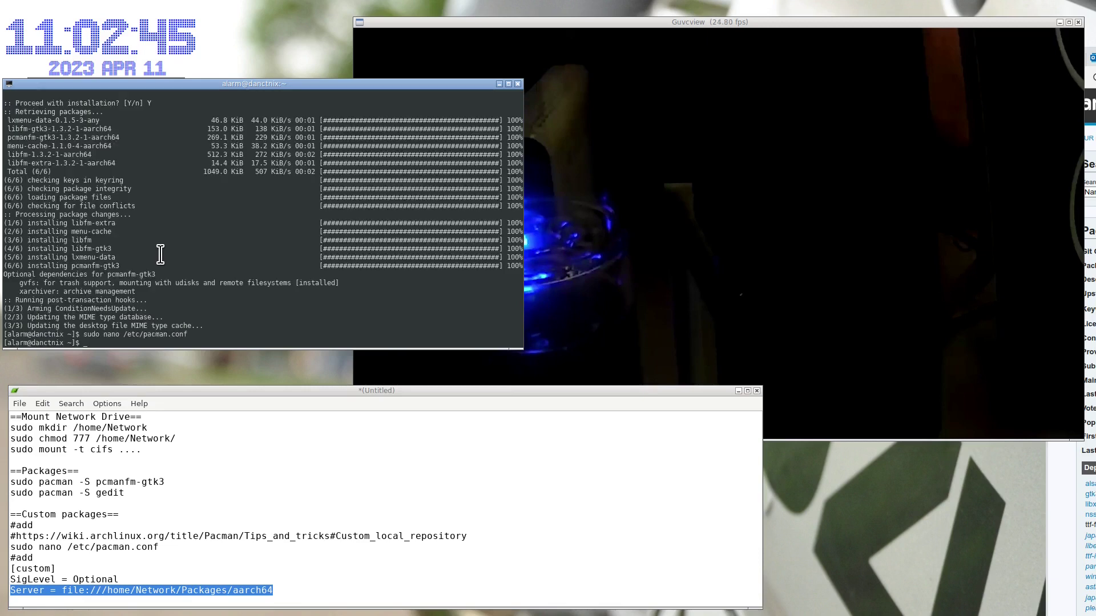
# - Run 'sudo pacman -Sy' to sync all package databases, including the new custom repo
pyautogui.press('Up')
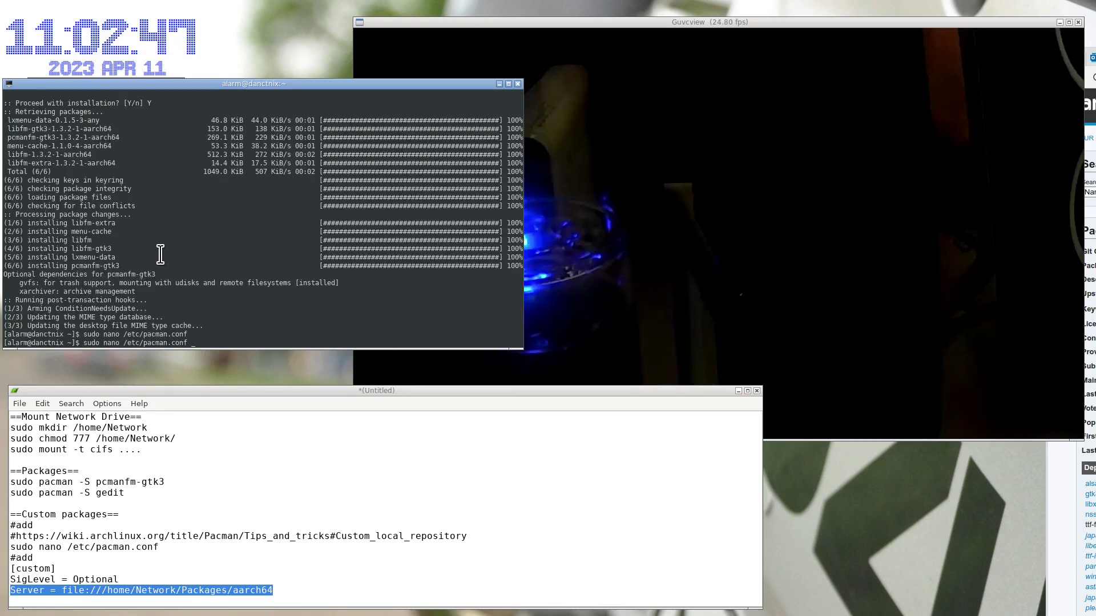
pyautogui.press('Up')
pyautogui.press('Up')
pyautogui.press('Up')
pyautogui.press('Up')
pyautogui.press('BackSpace')
pyautogui.press('BackSpace')
pyautogui.press('BackSpace')
pyautogui.press('BackSpace')
pyautogui.press('BackSpace')
pyautogui.press('BackSpace')
pyautogui.press('BackSpace')
pyautogui.press('BackSpace')
pyautogui.write('y')
pyautogui.press('Return')
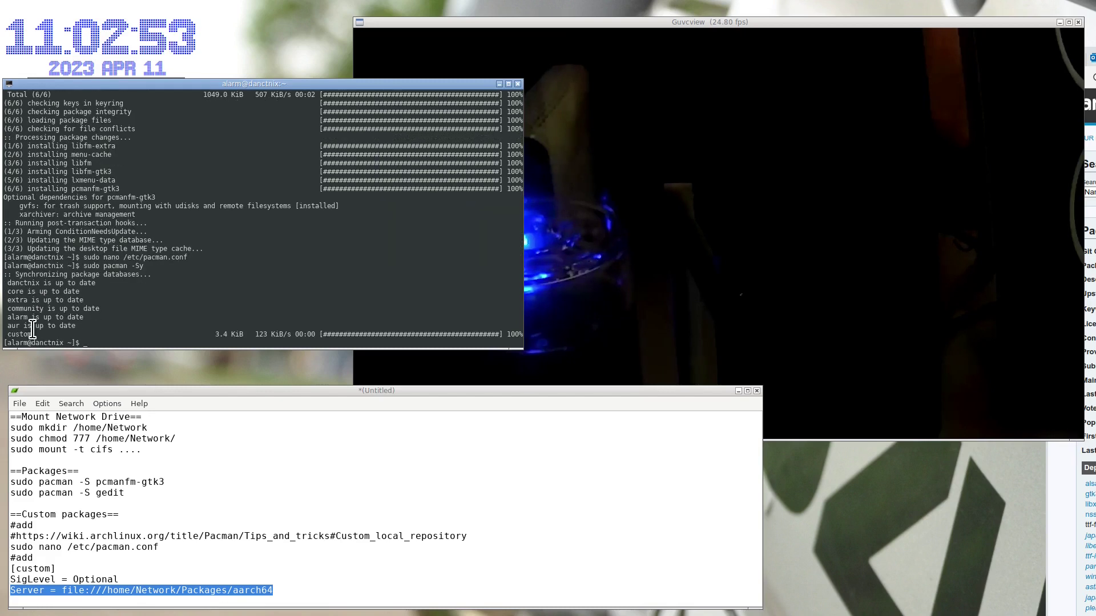
pyautogui.click(25, 327)
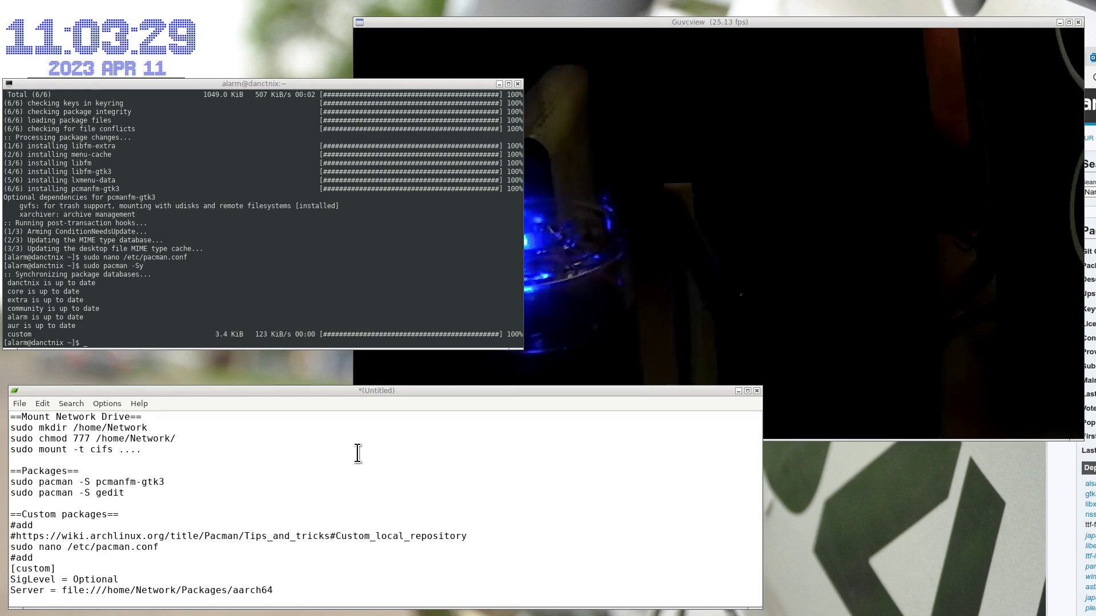
# - Run 'sudo pacman -Ss wayvnc-git' and highlight the custom/wayvnc-git 0.6.2r19 result
pyautogui.click(161, 279)
pyautogui.write('sudo pacman -S wayvnc')
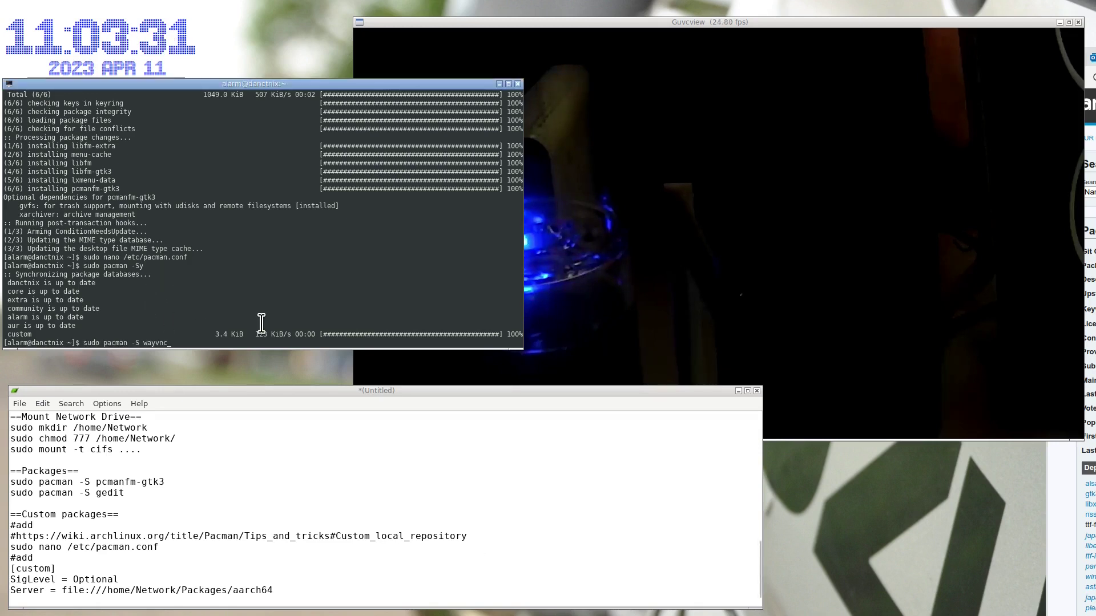
pyautogui.write('-git')
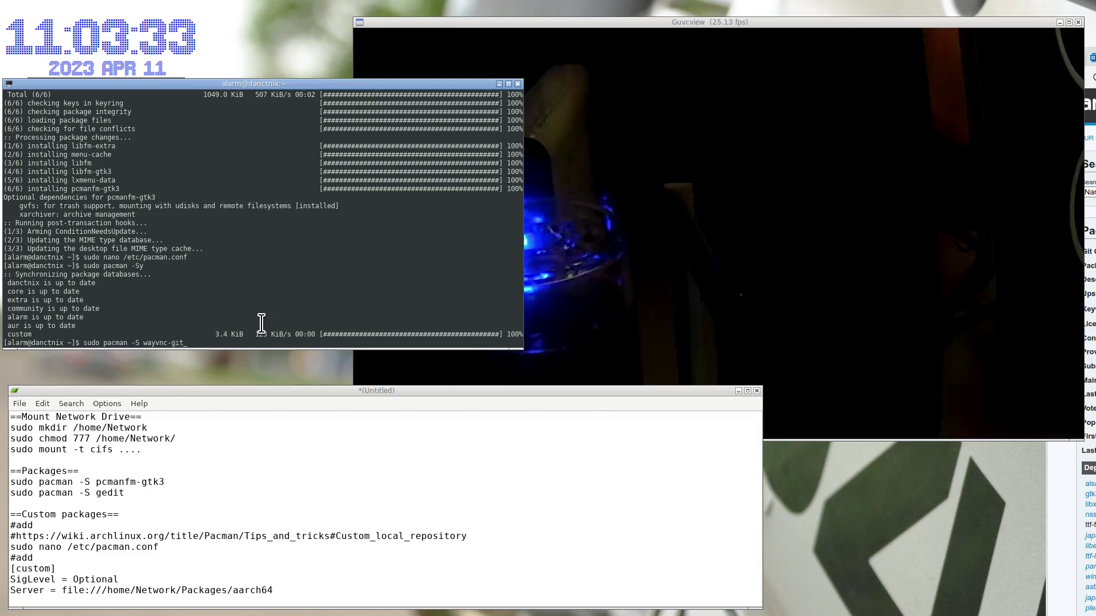
pyautogui.press('Left')
pyautogui.press('Left')
pyautogui.press('Left')
pyautogui.press('Left')
pyautogui.press('Left')
pyautogui.press('Left')
pyautogui.press('Left')
pyautogui.press('Left')
pyautogui.press('Left')
pyautogui.press('Left')
pyautogui.press('Left')
pyautogui.write('s')
pyautogui.press('Return')
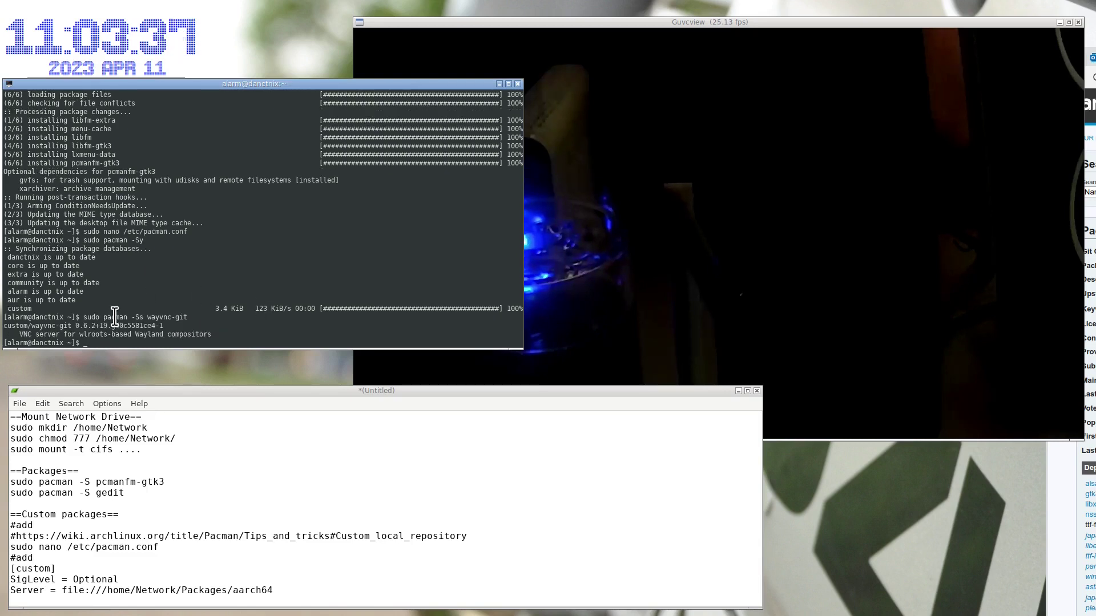
pyautogui.doubleClick(18, 326)
pyautogui.click(98, 340)
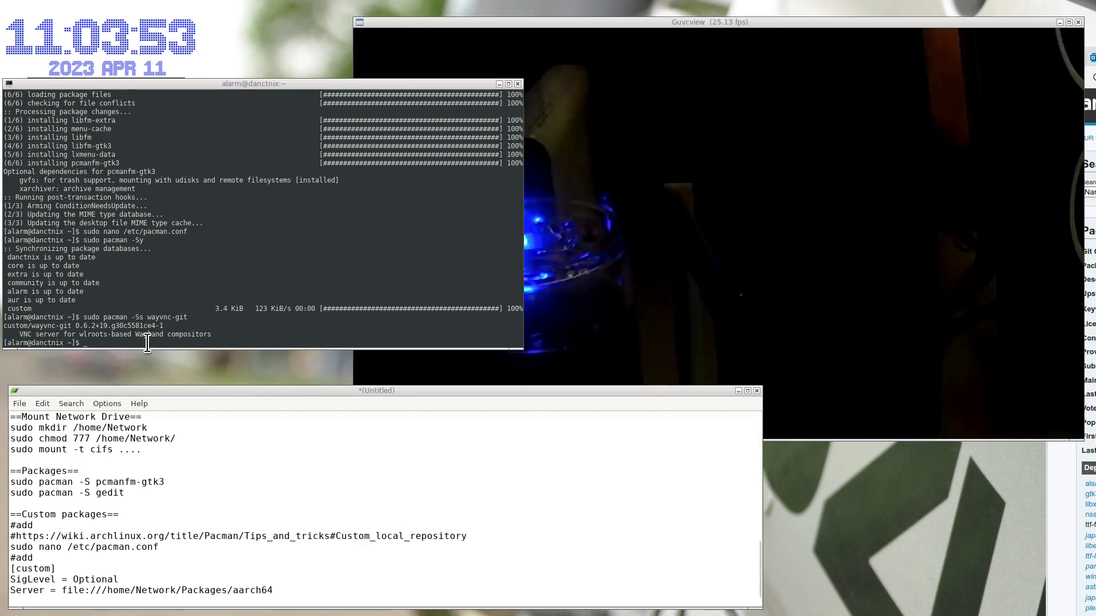
# - Paste the wayvnc-git build steps into the notes, remove the stray blank line, and select the block
pyautogui.click(239, 511)
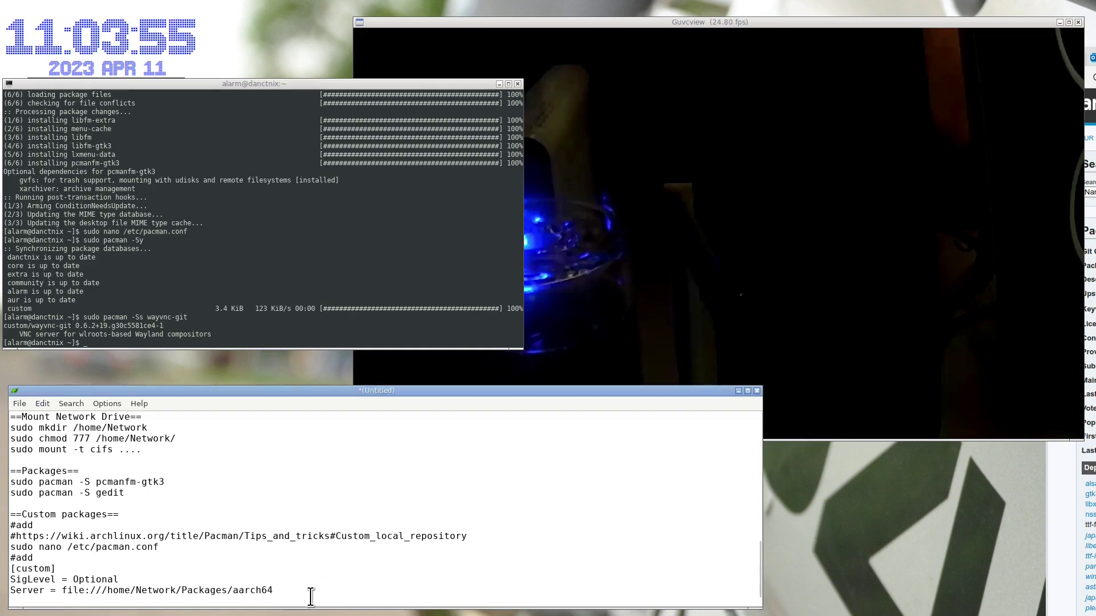
pyautogui.press('Return')
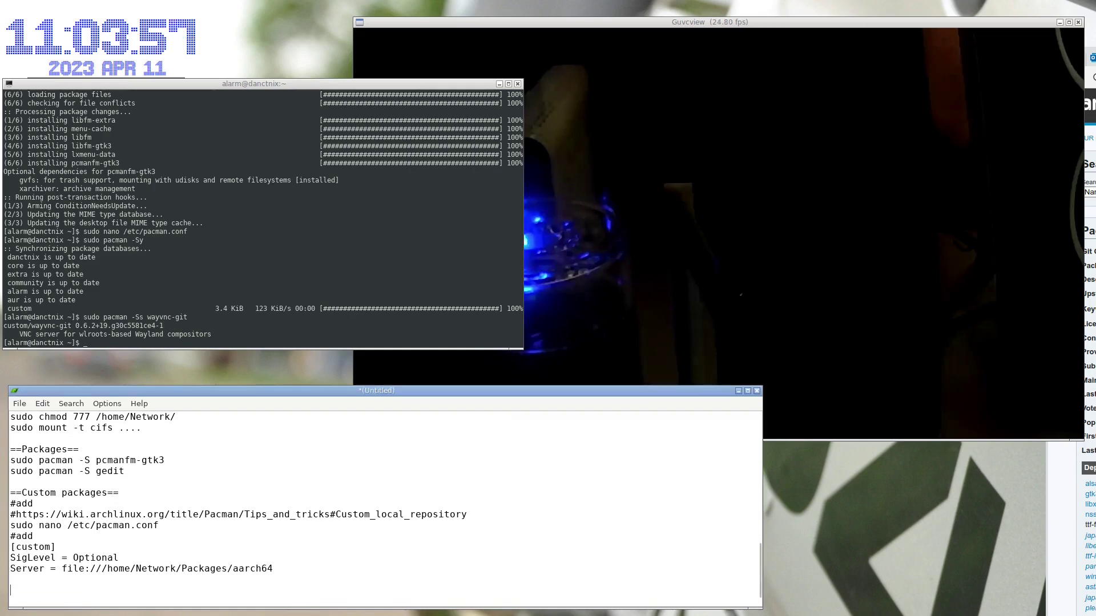
pyautogui.hotkey('ctrl', 'v')
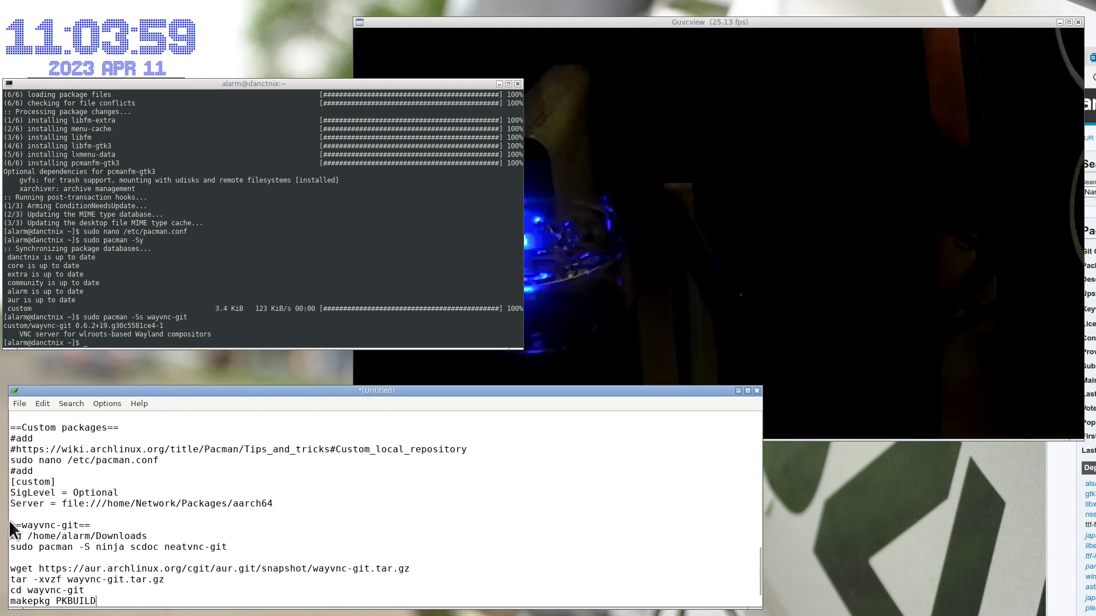
pyautogui.tripleClick(51, 536)
pyautogui.click(105, 545)
pyautogui.doubleClick(143, 547)
pyautogui.click(80, 547)
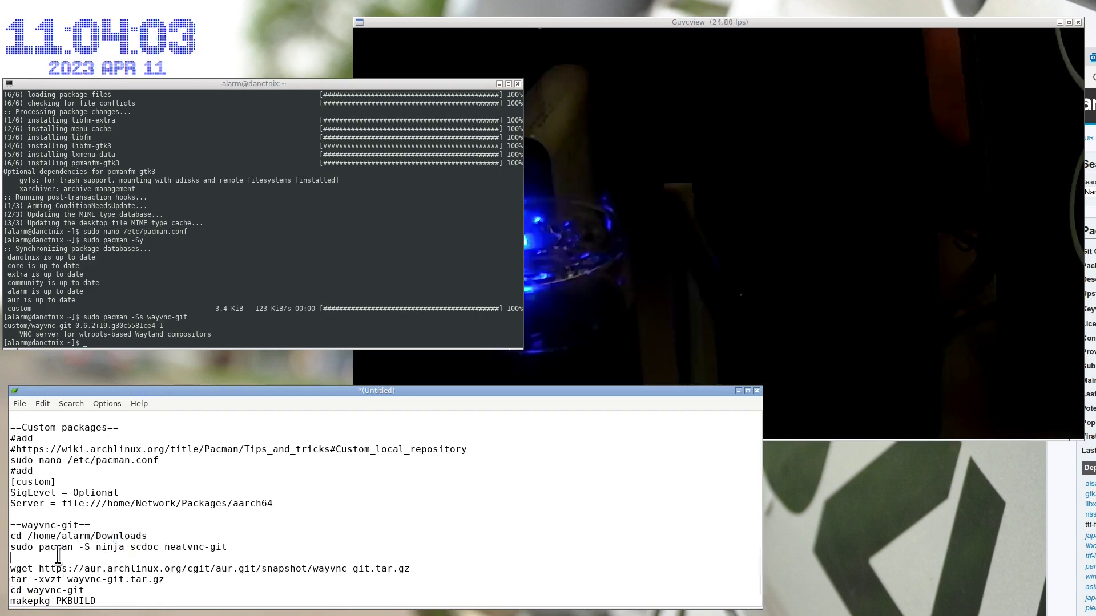
pyautogui.click(57, 557)
pyautogui.press('BackSpace')
pyautogui.click(64, 579)
pyautogui.hotkey('ctrl', 'shift', 'End')
pyautogui.keyDown('shift'); pyautogui.click(23, 536); pyautogui.keyUp('shift')
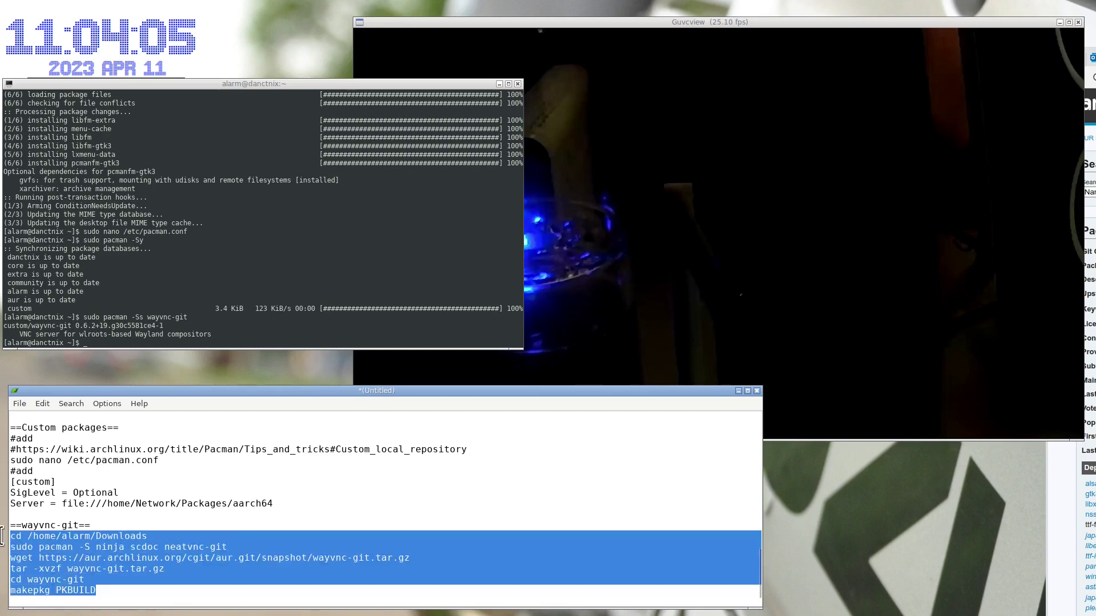
# - Install wayvnc-git with aml and neatvnc-git via 'sudo pacman -S wayvnc-git', confirming with Y
pyautogui.click(176, 241)
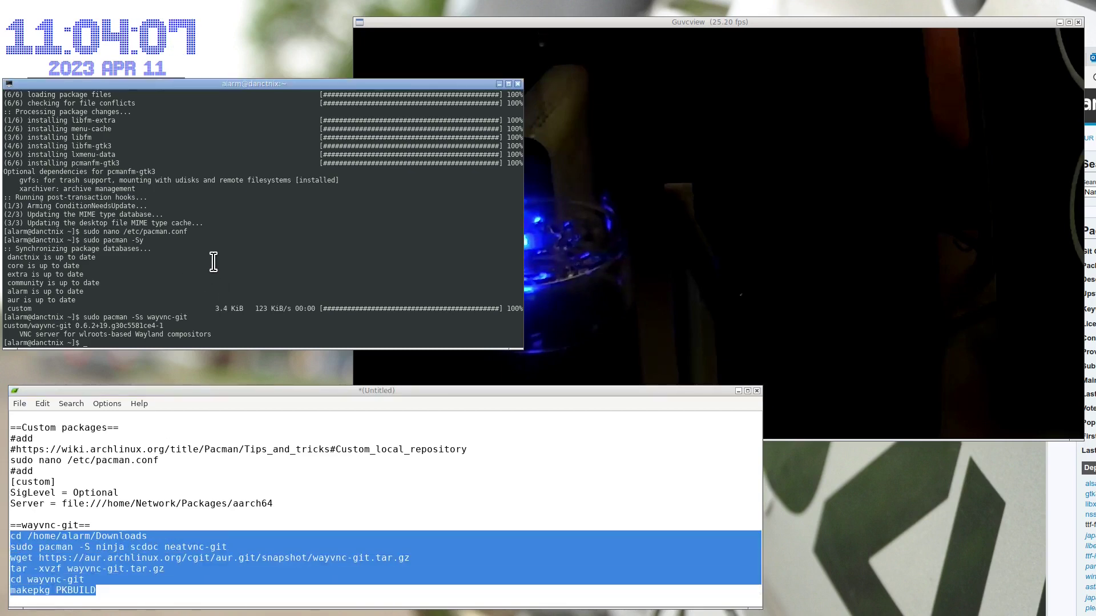
pyautogui.press('Up')
pyautogui.hotkey('ctrl', 'Left')
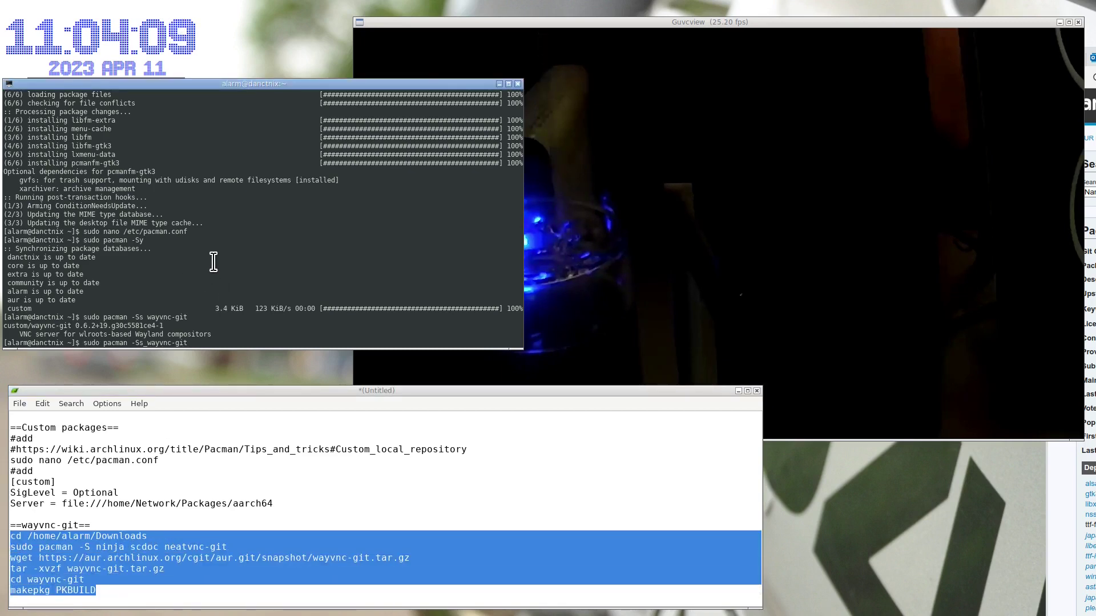
pyautogui.press('BackSpace')
pyautogui.press('Return')
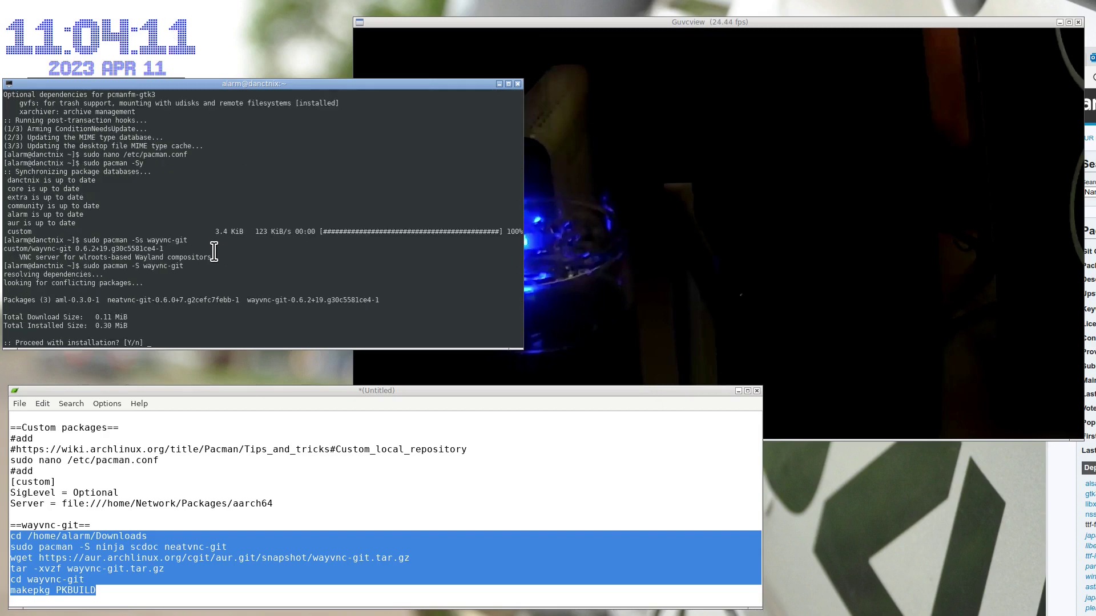
pyautogui.write('Y')
pyautogui.press('Return')
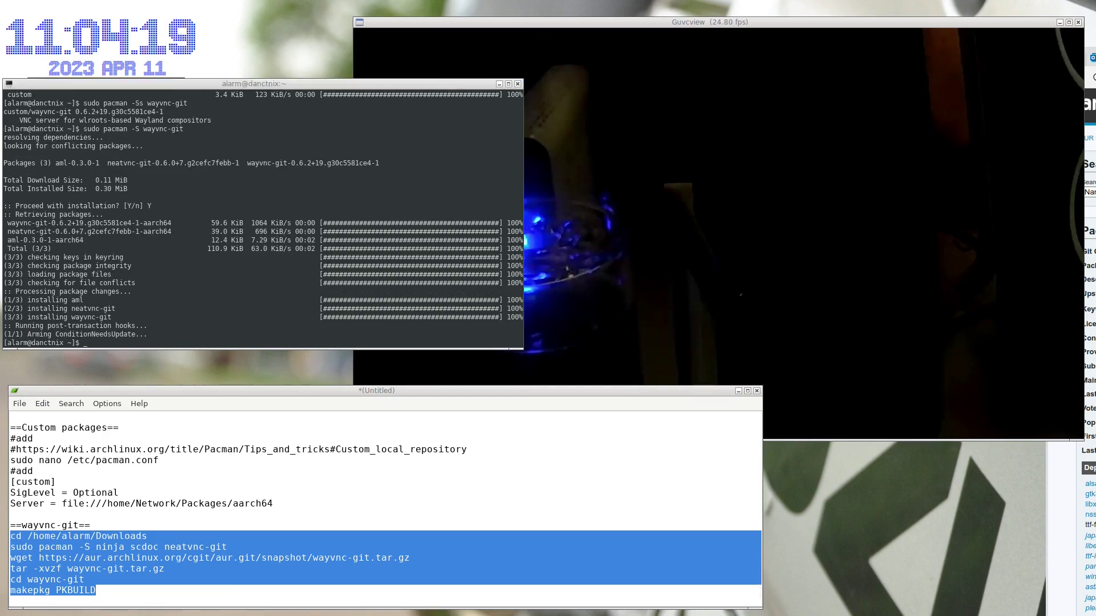
pyautogui.press('Right')
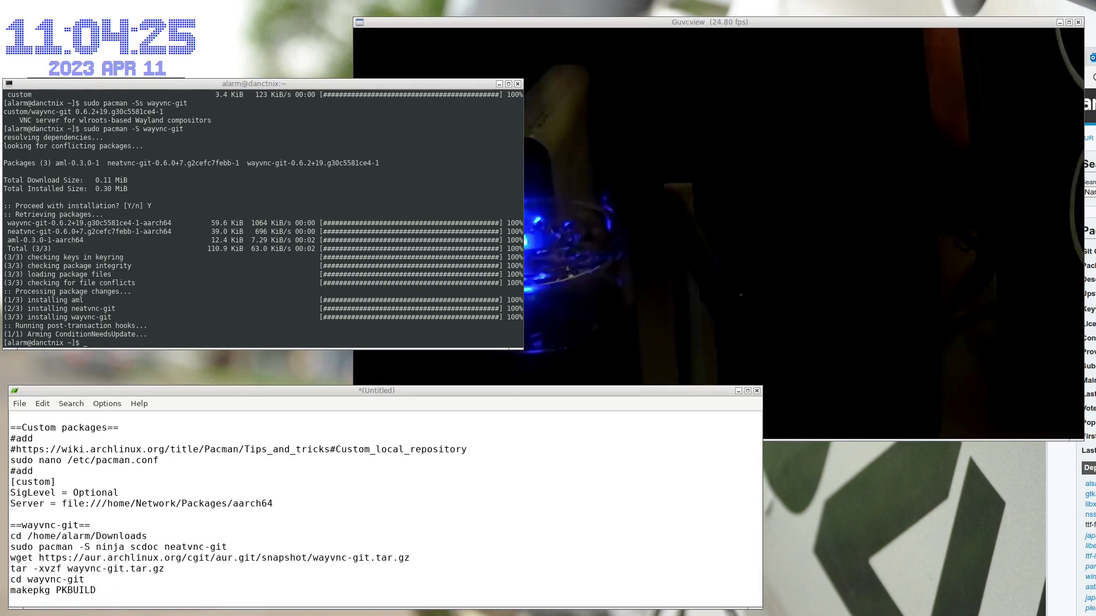
# - Run 'wayvnc 192.168.12.213' in the phone's SSH terminal
pyautogui.click(216, 307)
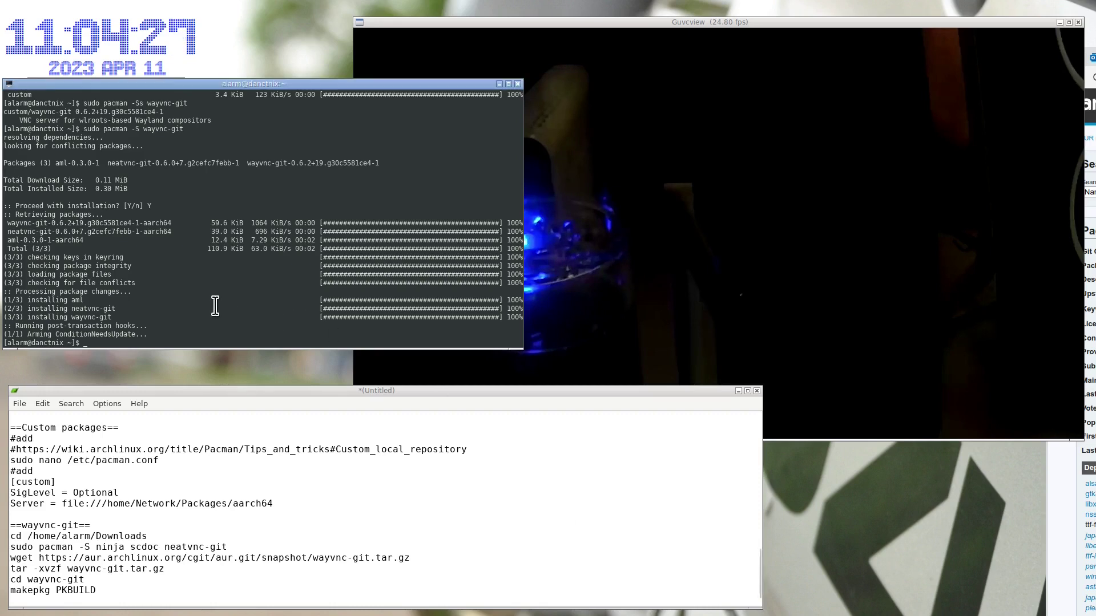
pyautogui.middleClick(333, 320)
pyautogui.press('BackSpace')
pyautogui.press('BackSpace')
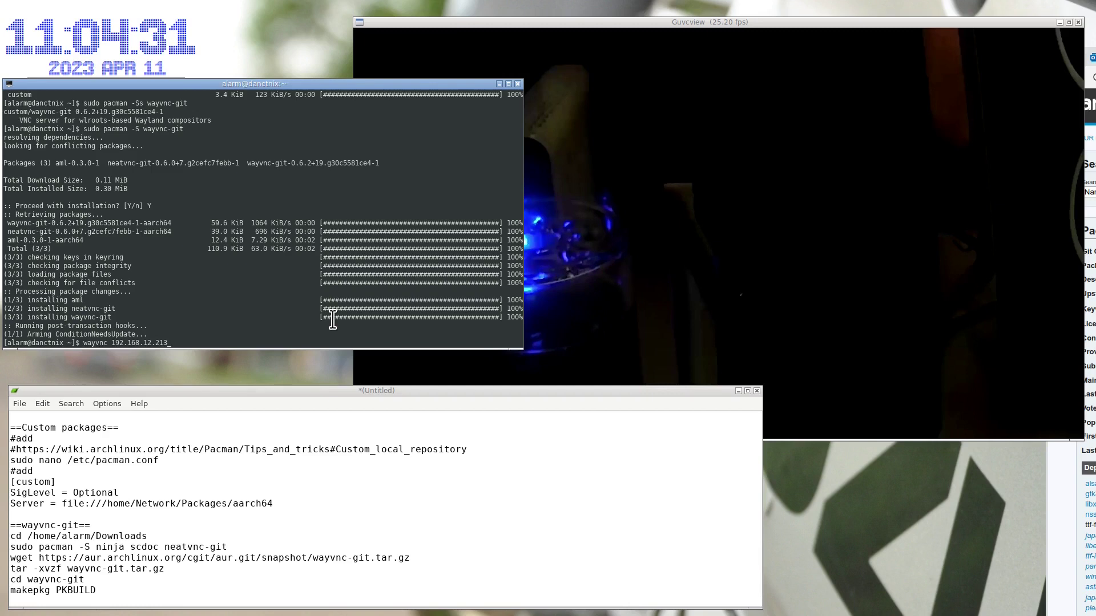
pyautogui.write('213')
pyautogui.press('Return')
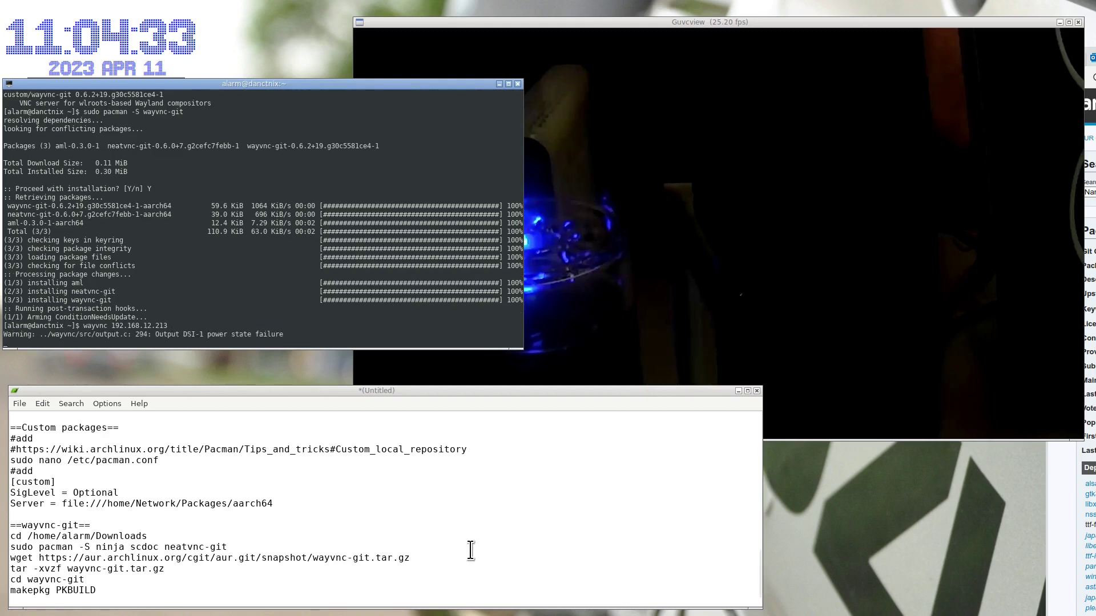
# - Open a second local Terminal from the desktop menu and move it up and left
pyautogui.rightClick(841, 498)
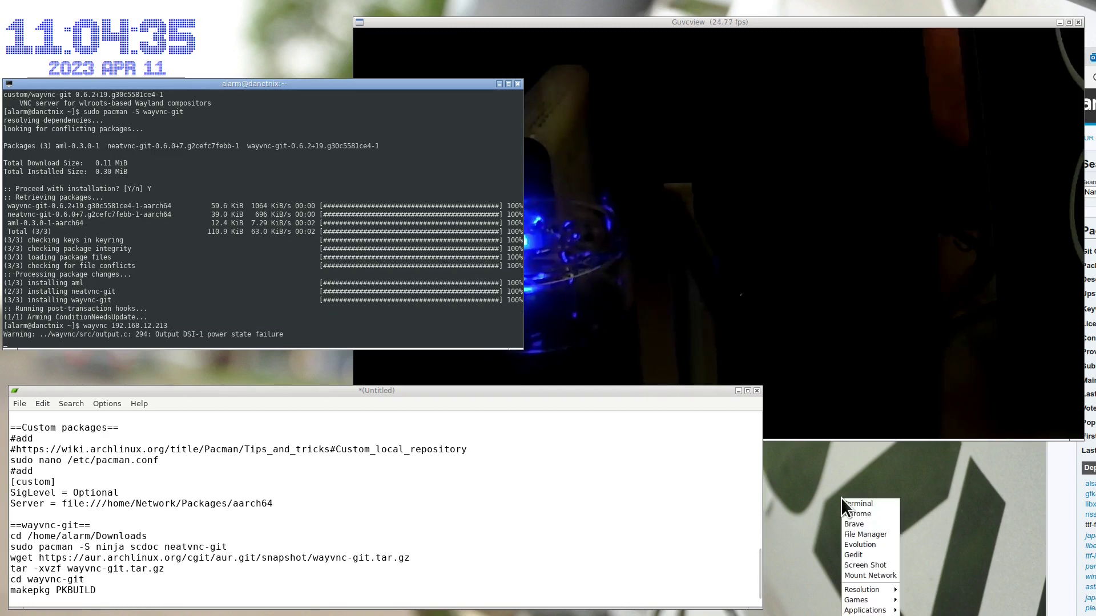
pyautogui.click(880, 500)
pyautogui.moveTo(746, 374); pyautogui.dragTo(593, 330)
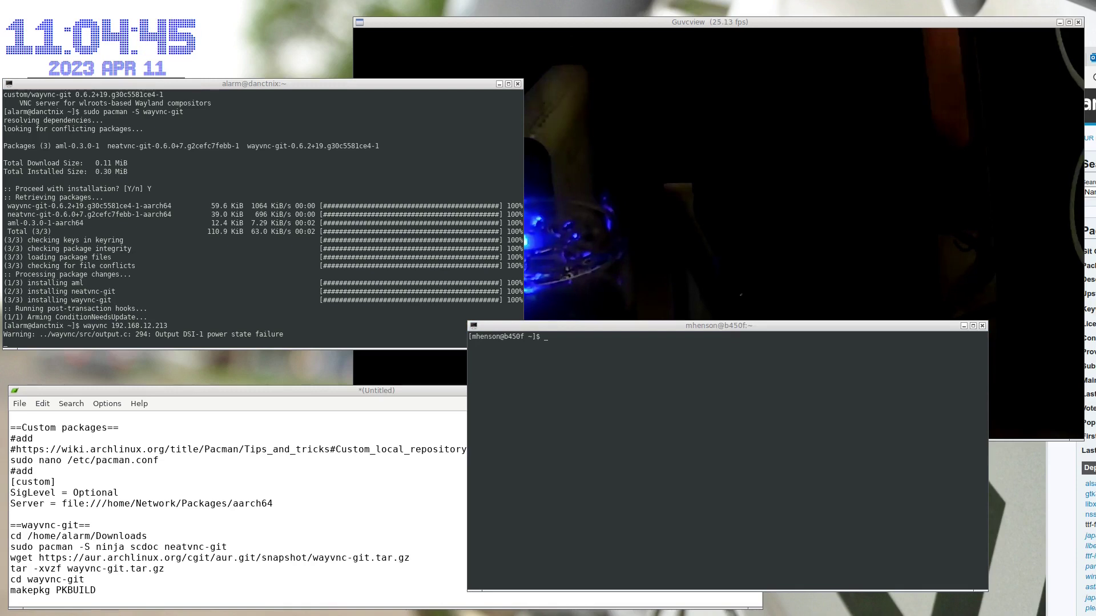
# - Launch vinagre from the new terminal and move the viewer window up and right
pyautogui.click(594, 539)
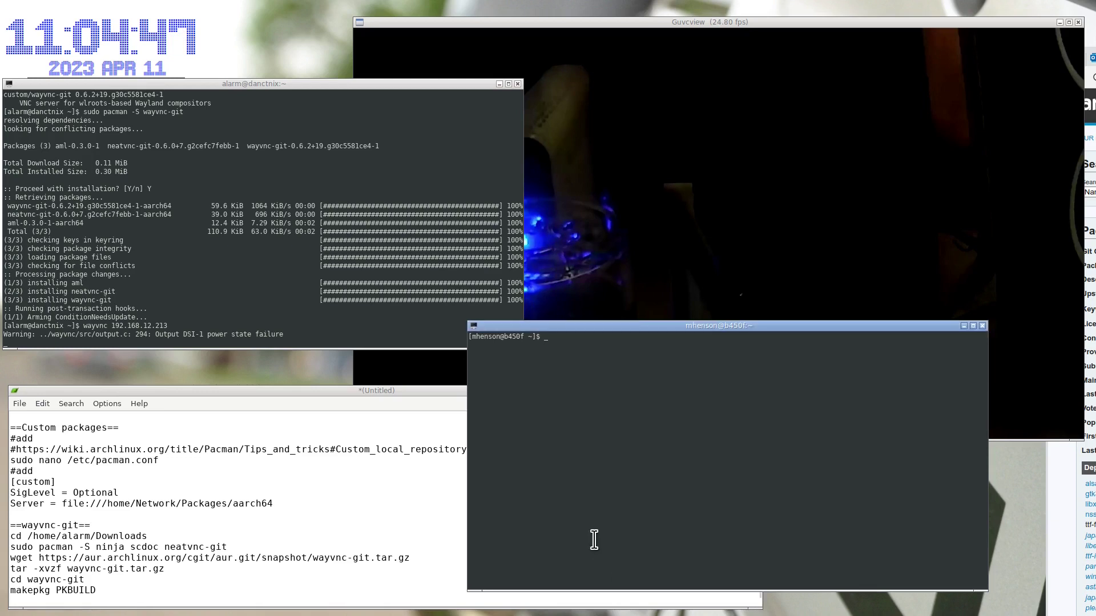
pyautogui.write('vinagre')
pyautogui.press('Return')
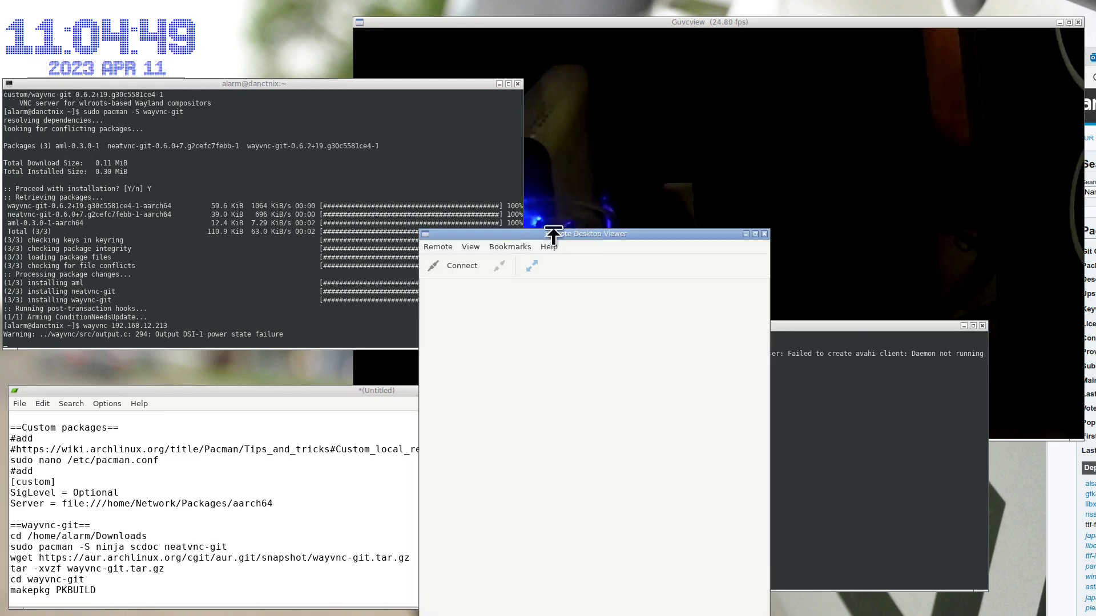
pyautogui.moveTo(549, 235); pyautogui.dragTo(650, 46)
# - Connect to the phone's VNC server with host 192.168.12.213
pyautogui.click(576, 78)
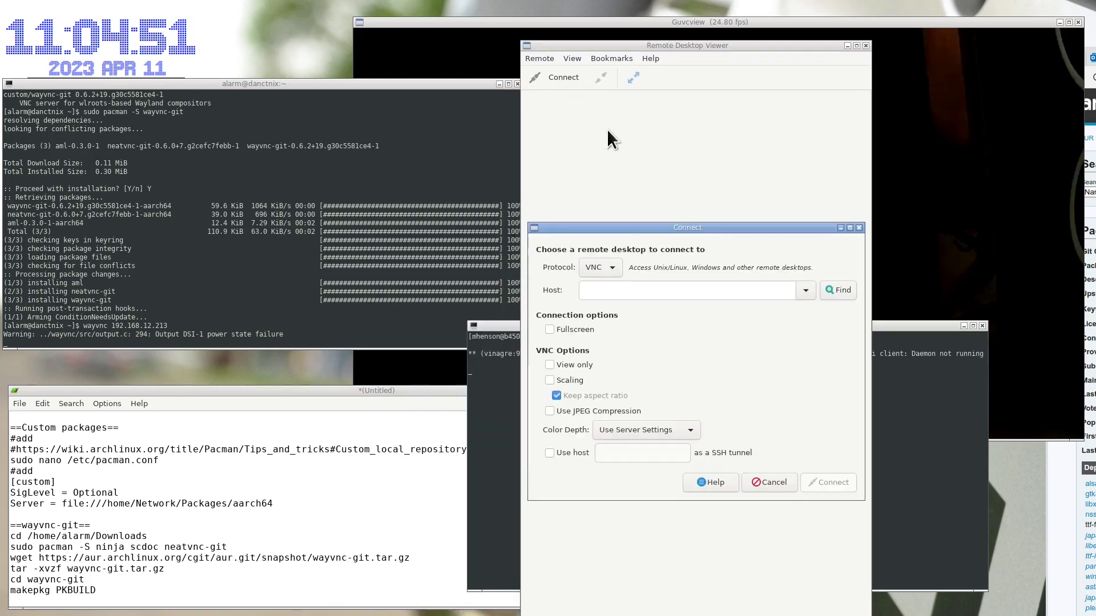
pyautogui.click(632, 288)
pyautogui.click(805, 290)
pyautogui.click(641, 320)
pyautogui.click(654, 288)
pyautogui.press('BackSpace')
pyautogui.press('BackSpace')
pyautogui.write('2.168.12.2')
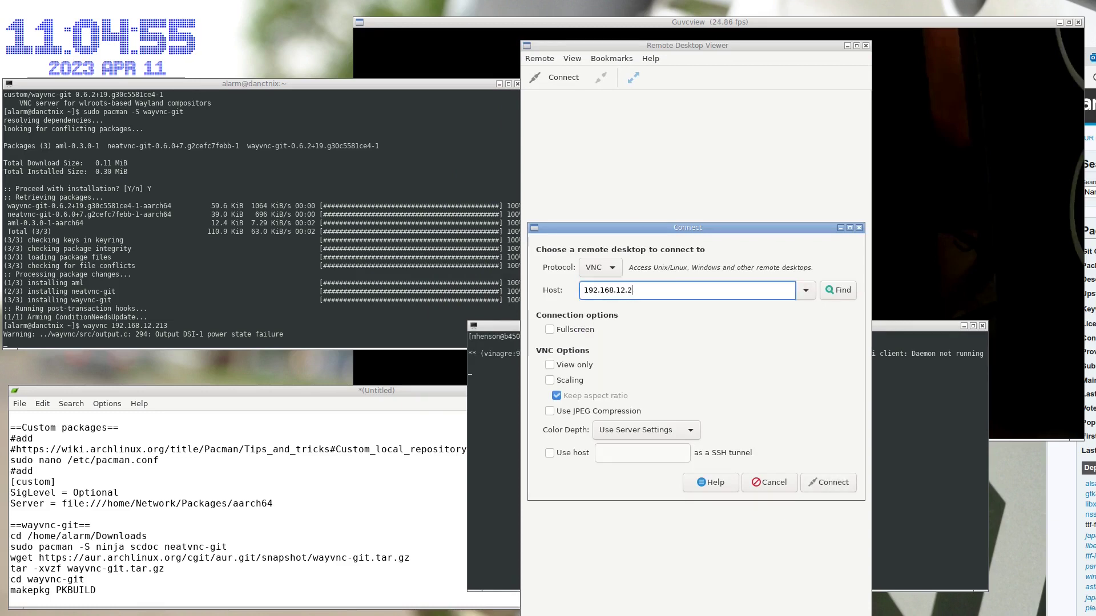
pyautogui.write('13')
pyautogui.click(828, 482)
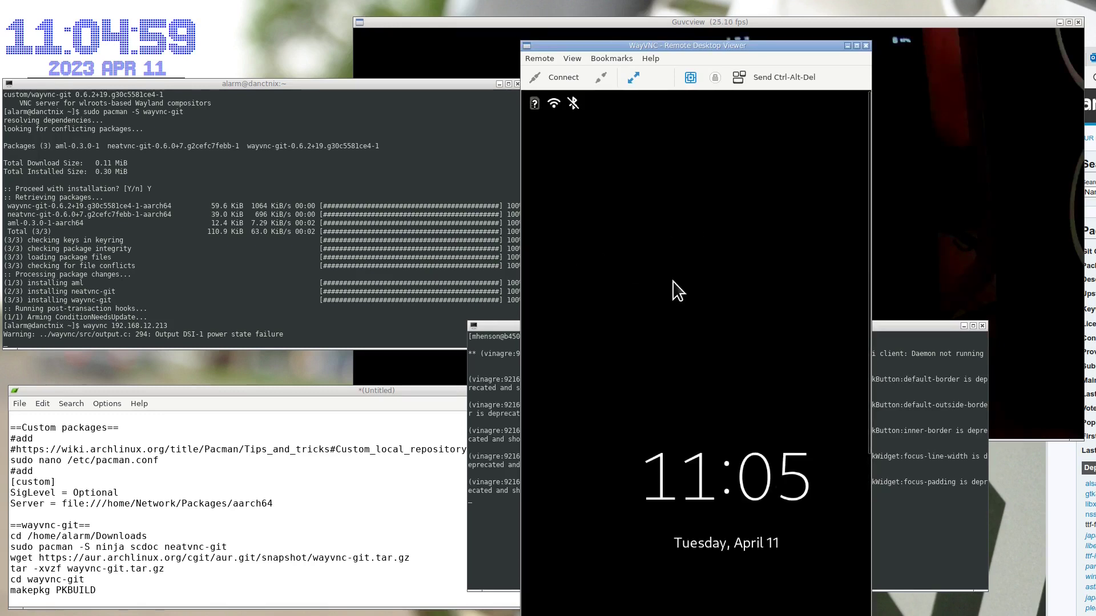
# - Scale the remote phone screen to fit and move the camera preview aside
pyautogui.click(690, 77)
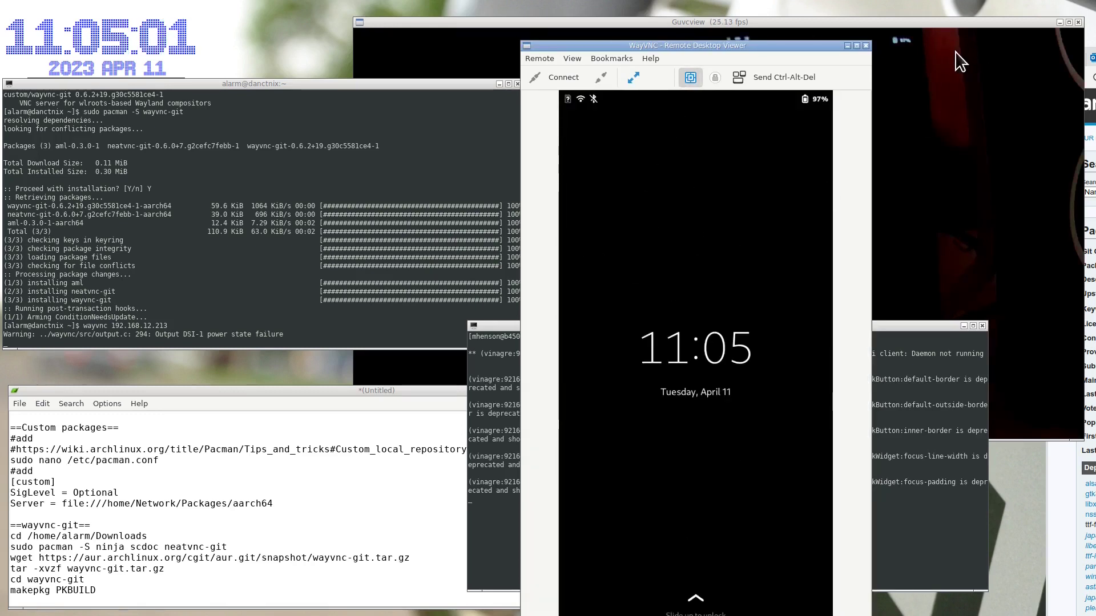
pyautogui.click(972, 20)
pyautogui.moveTo(932, 20)
pyautogui.mouseDown()
pyautogui.moveTo(550, 223)
pyautogui.moveTo(661, 238)
pyautogui.moveTo(923, 7)
pyautogui.mouseUp()
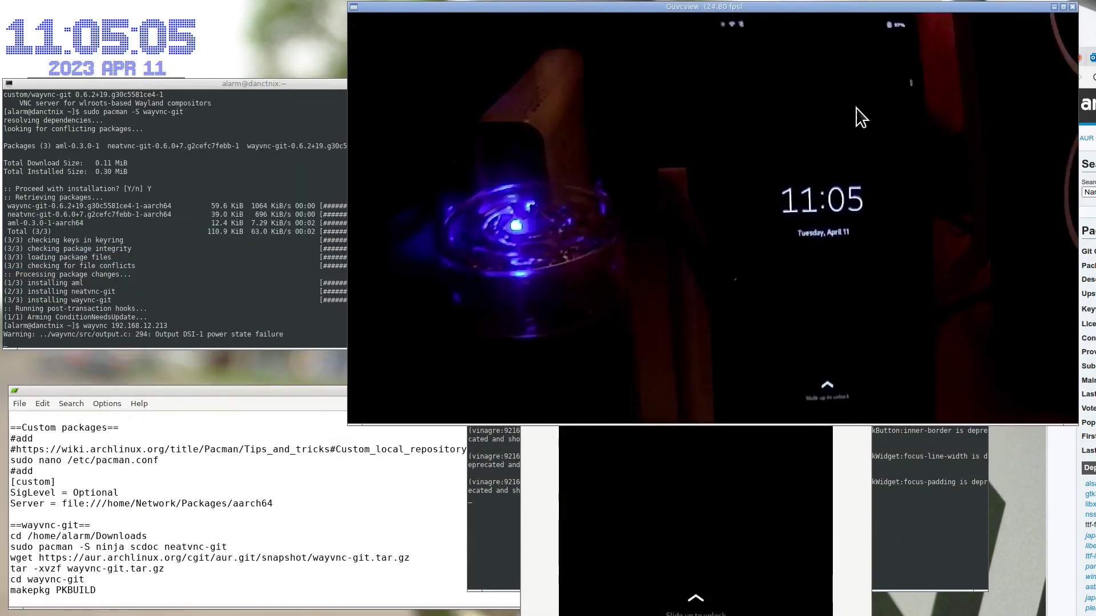
pyautogui.moveTo(484, 6); pyautogui.dragTo(682, 5)
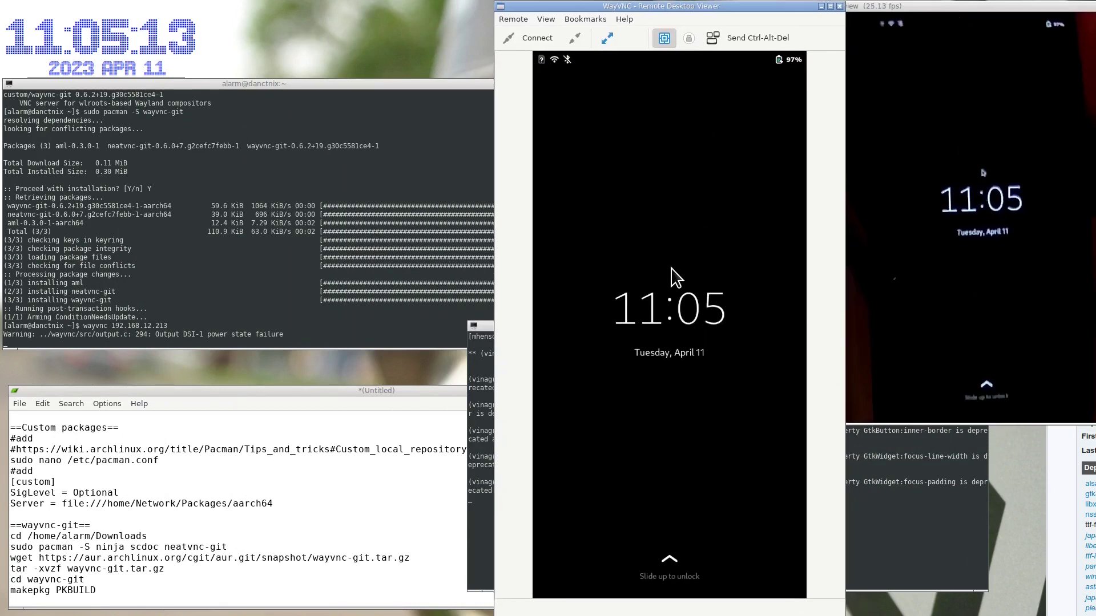
# - Unlock the phone with its passcode, then open gedit and close it from the overview
pyautogui.press('Return')
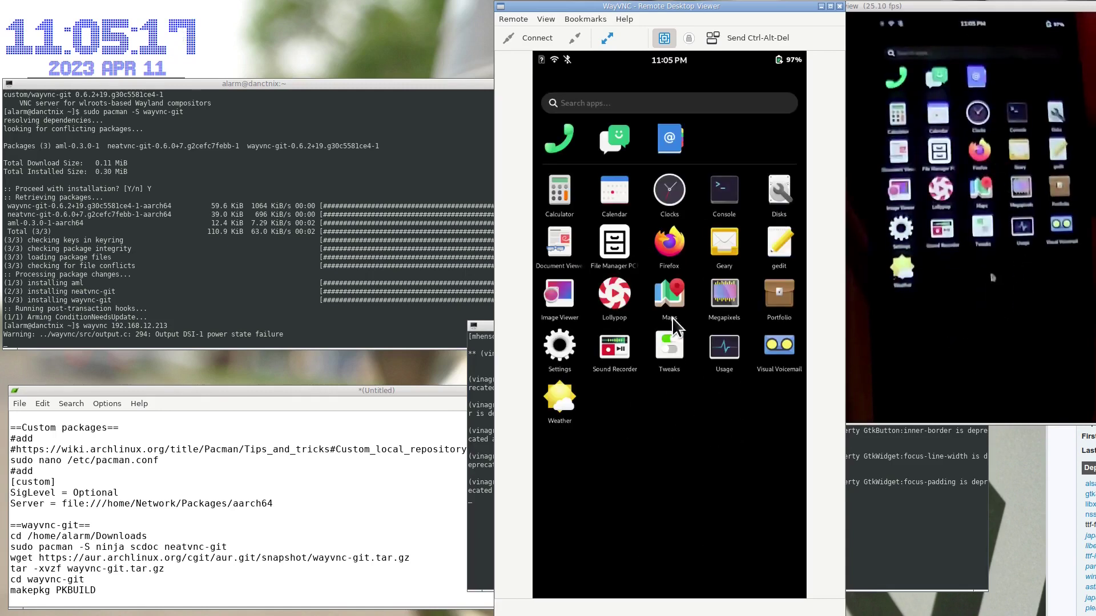
pyautogui.click(778, 241)
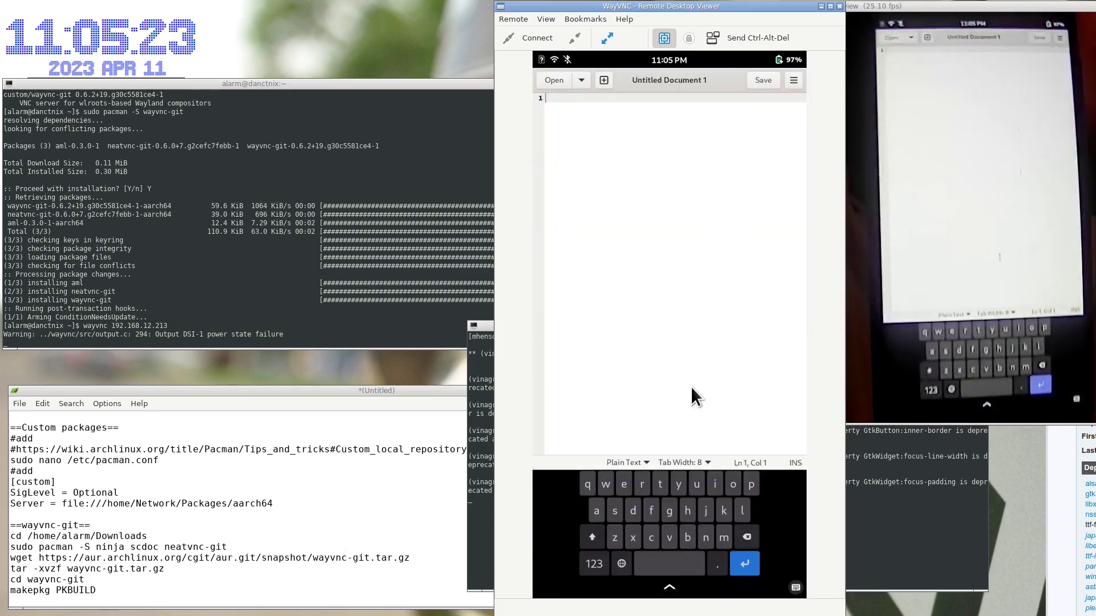
pyautogui.rightClick(688, 329)
pyautogui.click(690, 587)
pyautogui.click(669, 588)
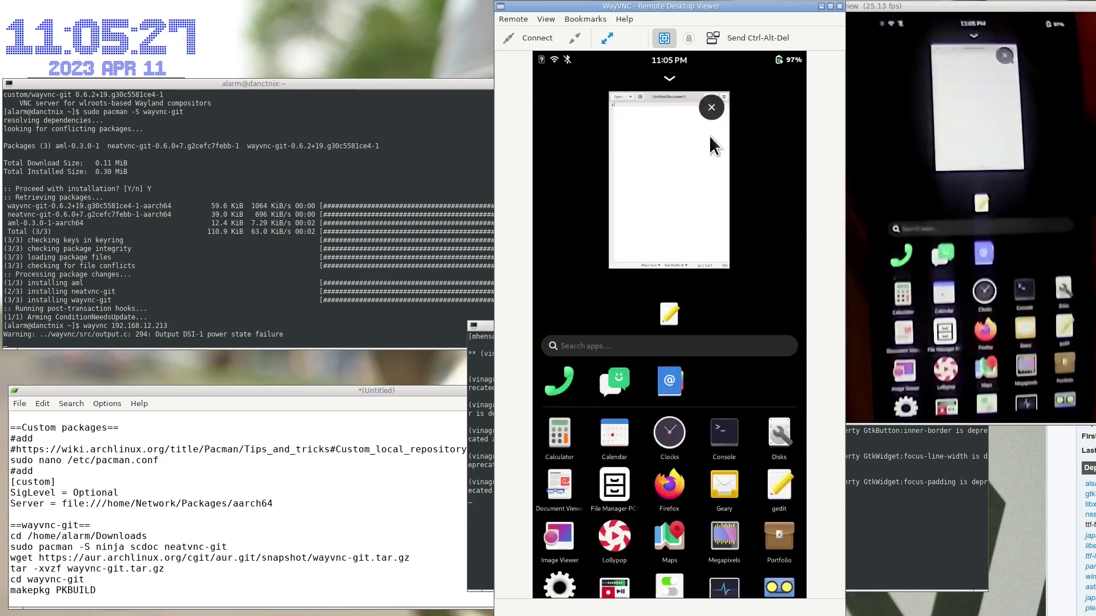
pyautogui.moveTo(693, 202); pyautogui.dragTo(693, 92)
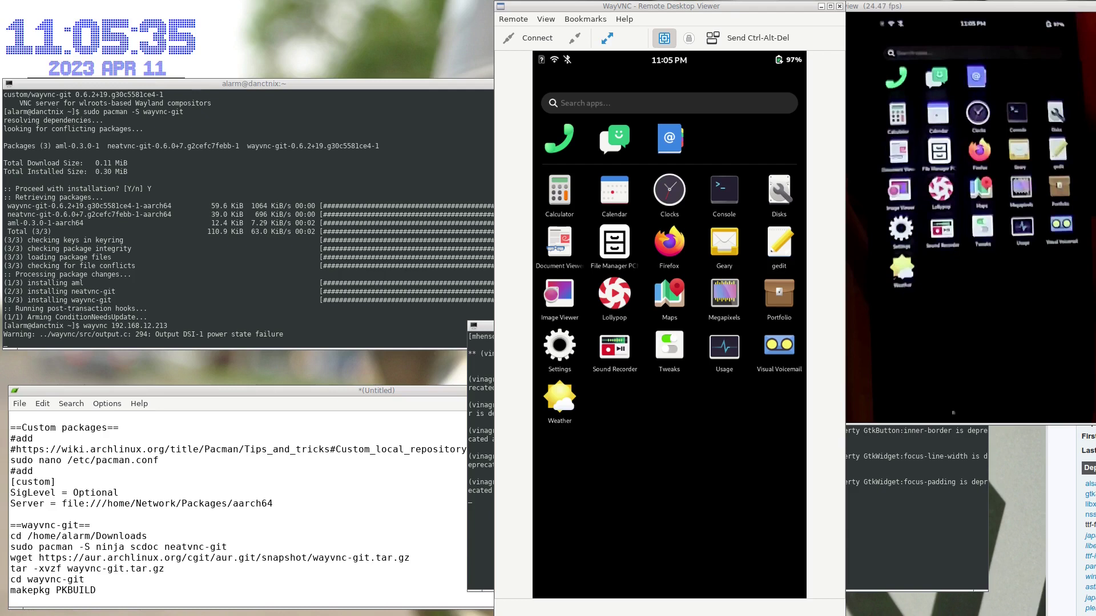
# - Open a new local terminal and SSH into the phone at 192.168.12.213
pyautogui.click(197, 270)
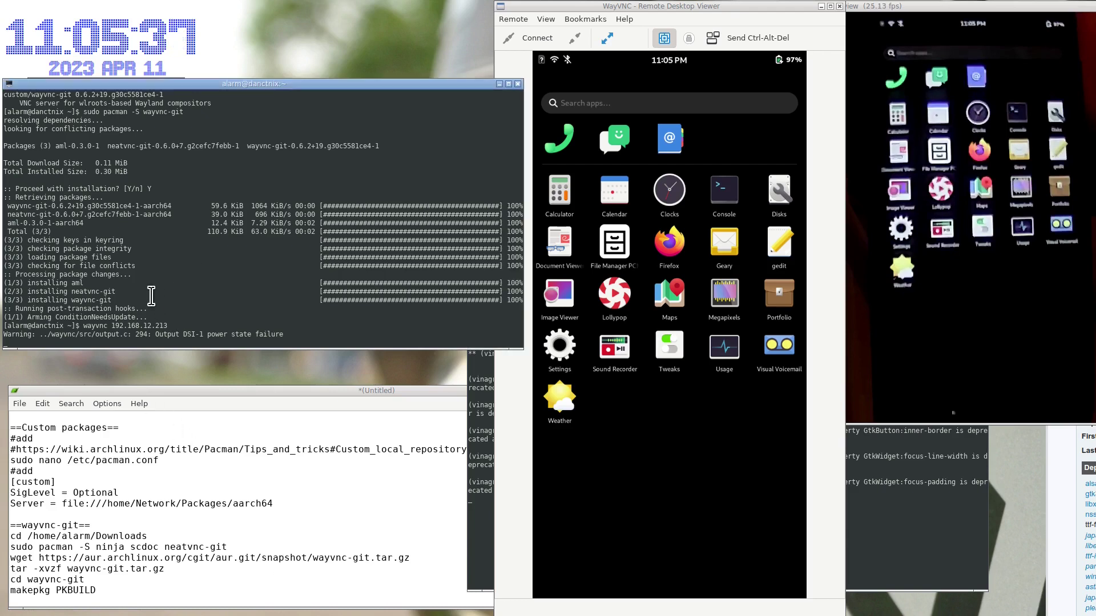
pyautogui.rightClick(162, 365)
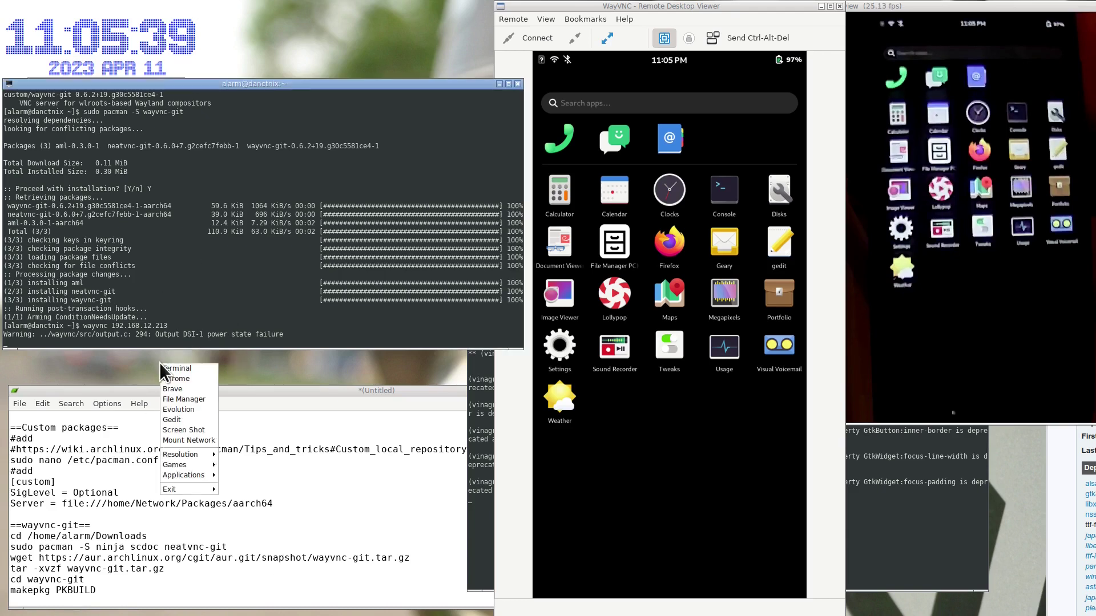
pyautogui.click(189, 369)
pyautogui.moveTo(184, 237); pyautogui.dragTo(195, 102)
pyautogui.write('ssh alarm@192.168.12.91')
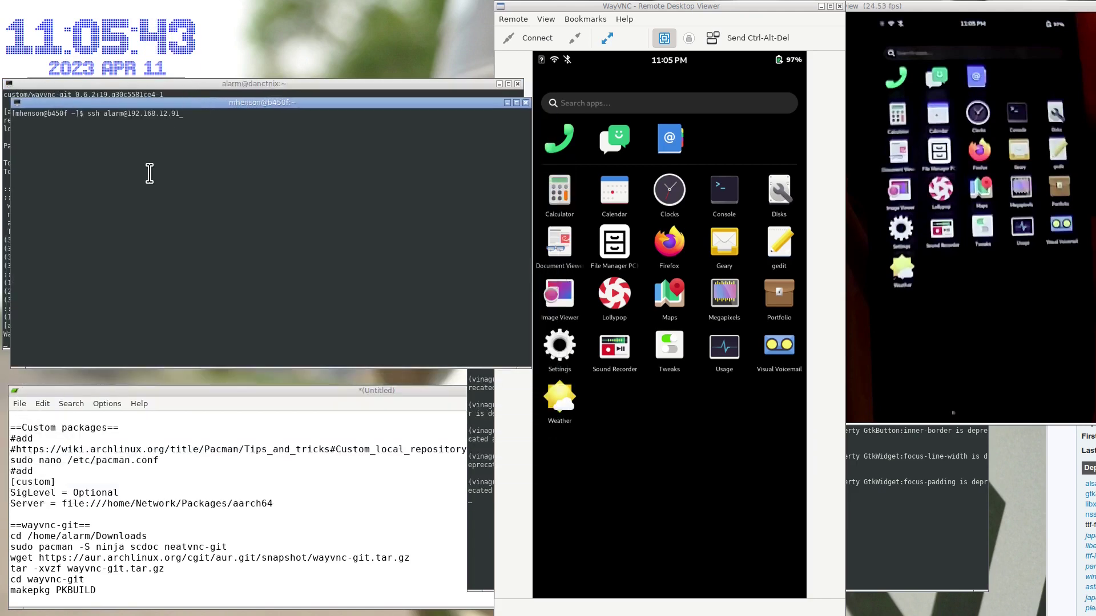
pyautogui.press('BackSpace')
pyautogui.press('BackSpace')
pyautogui.write('213')
pyautogui.press('Return')
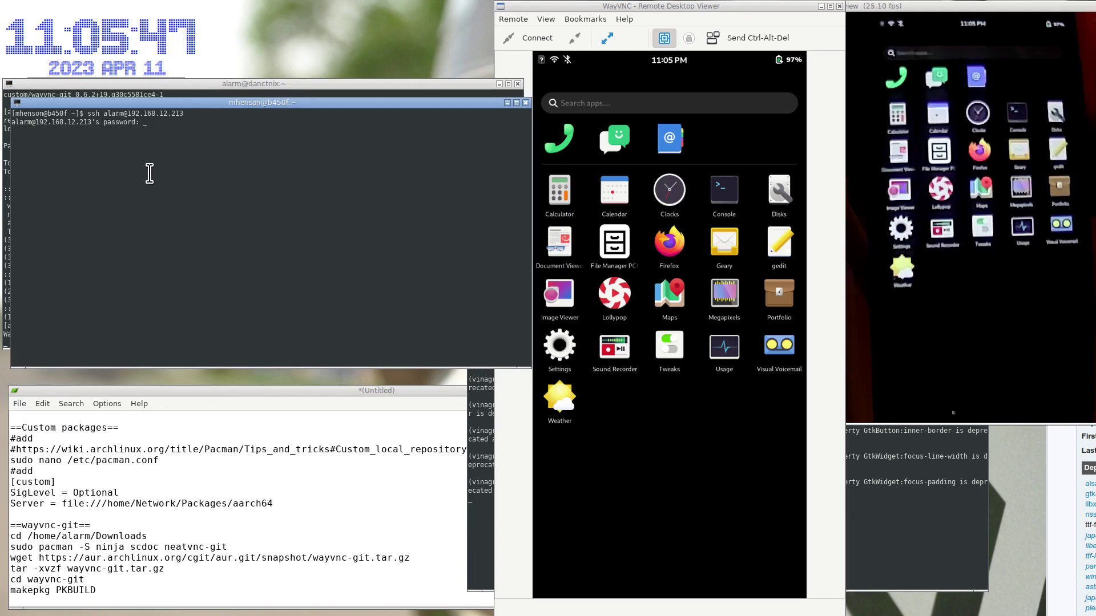
pyautogui.press('Return')
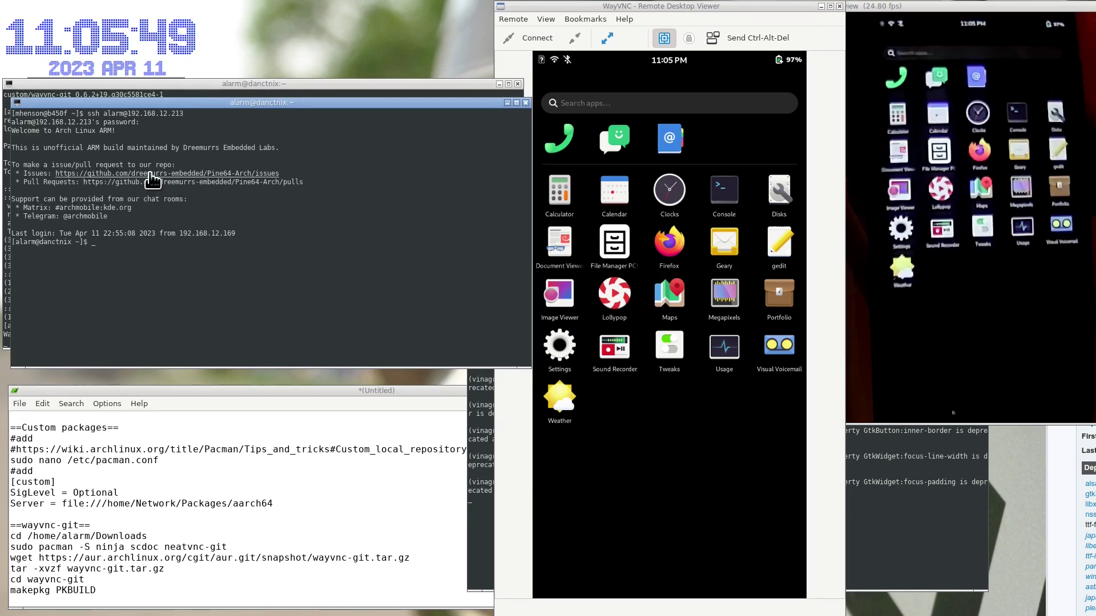
# - Install aspell and aspell-en on the phone with sudo pacman, then launch gedit
pyautogui.write('sudo pacman -S aspell aspell-en')
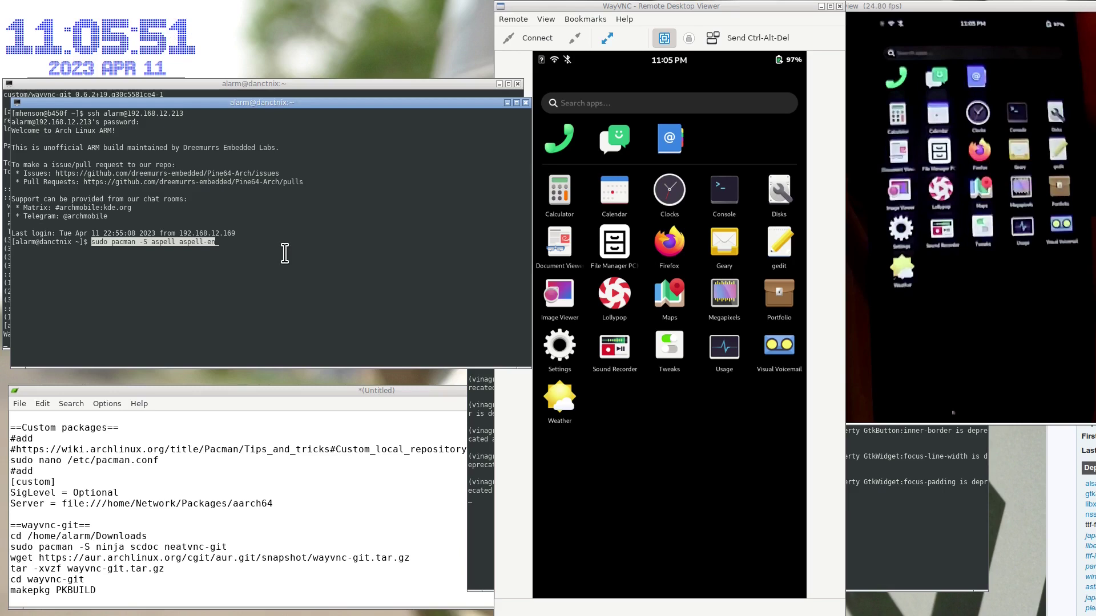
pyautogui.press('Return')
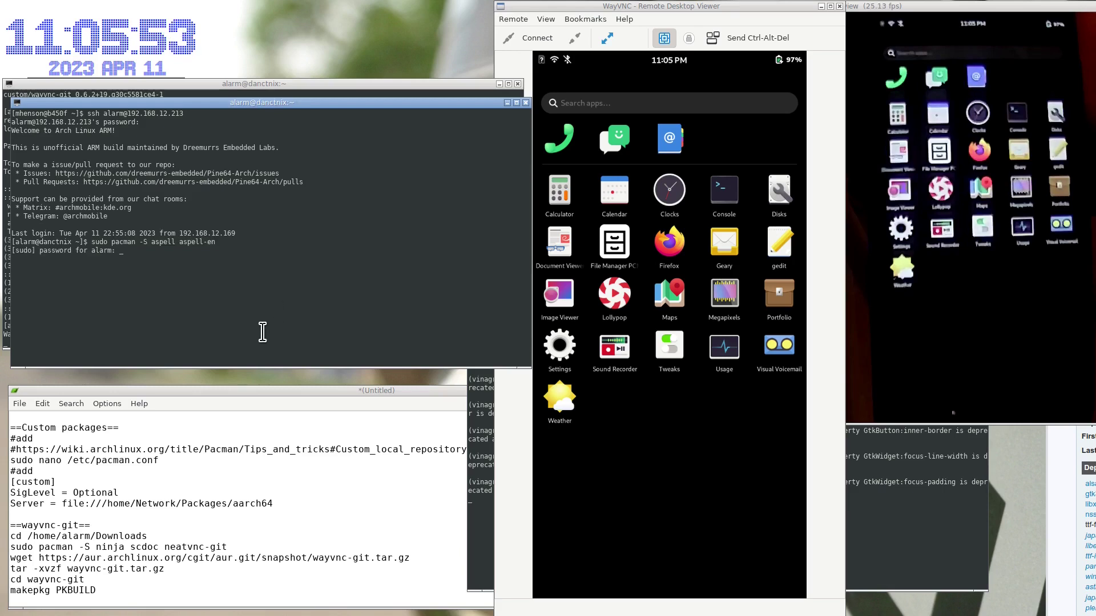
pyautogui.press('Return')
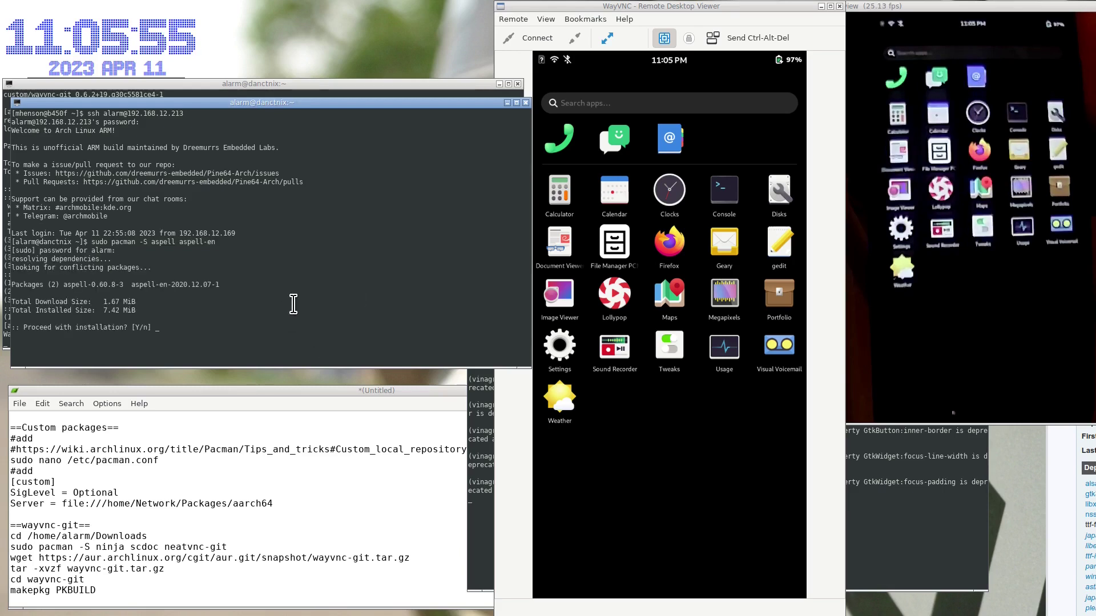
pyautogui.press('Return')
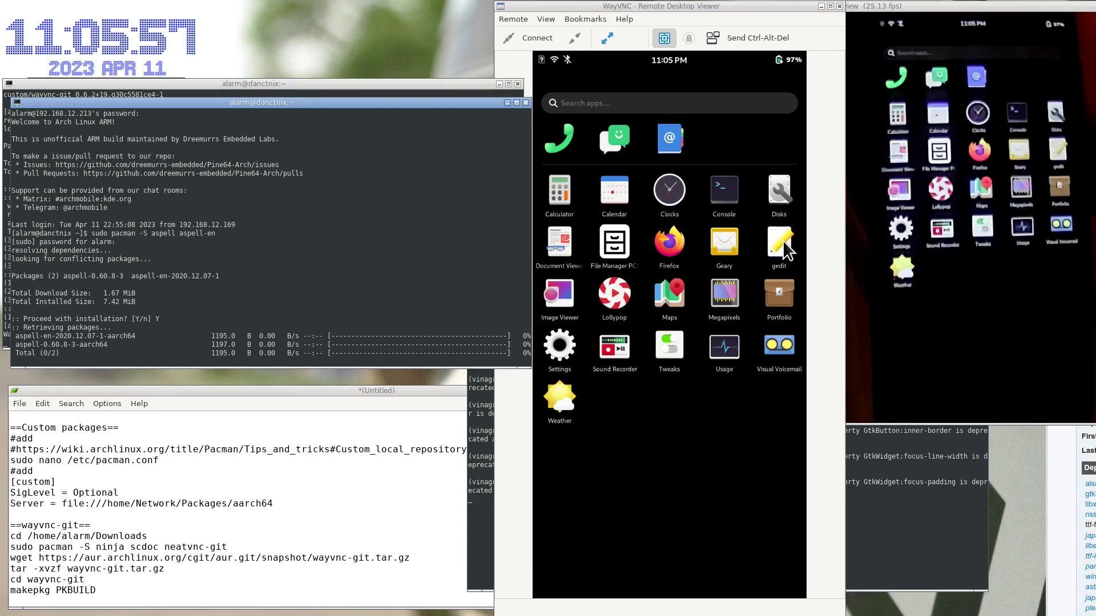
pyautogui.click(724, 262)
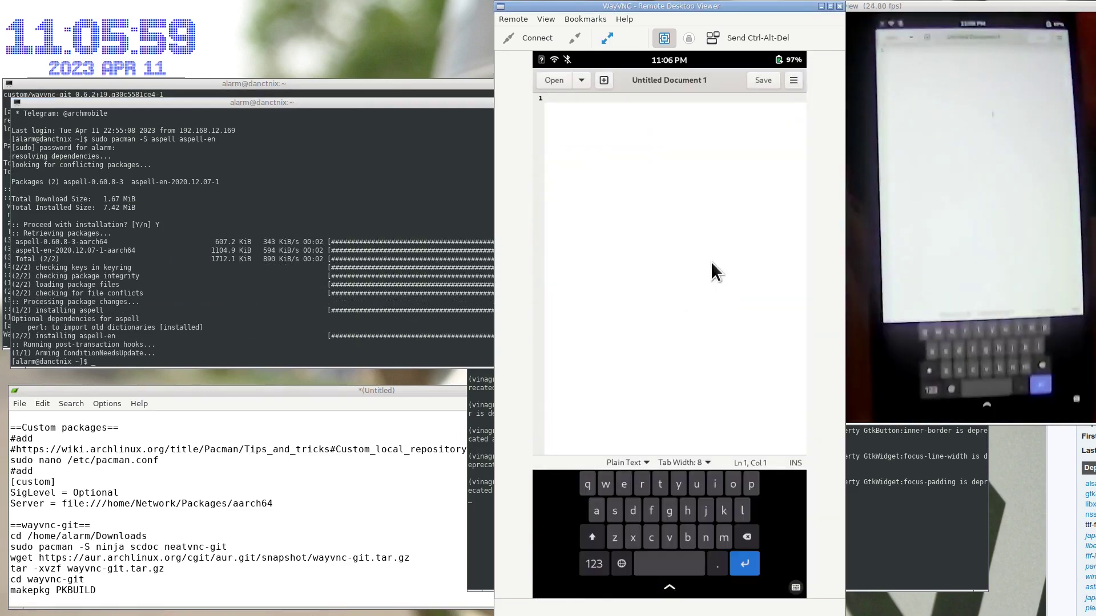
# - Type 'asdfasdfjlkhasd l' and 'The brown fox' on separate lines in the phone's gedit document
pyautogui.write('asdfasdfjlkhasd l')
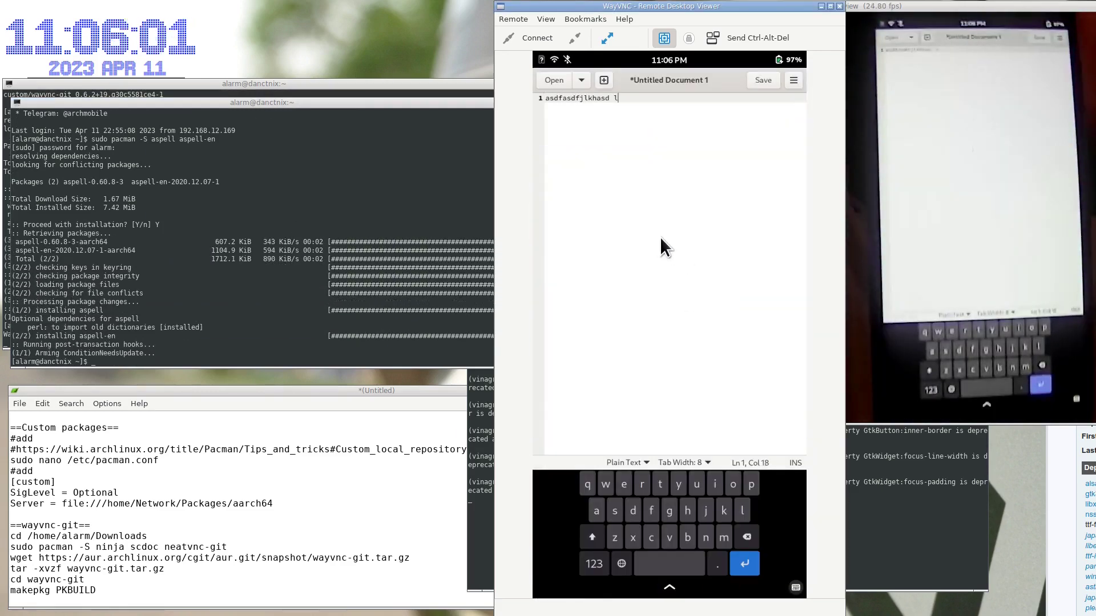
pyautogui.press('Return')
pyautogui.press('Return')
pyautogui.write('The ')
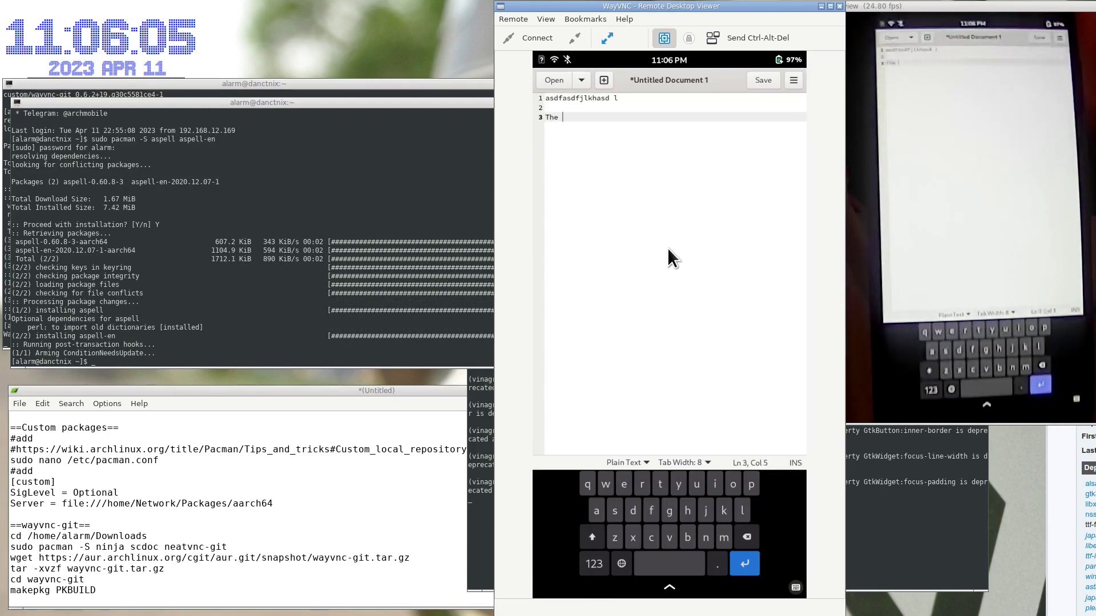
pyautogui.write('brown')
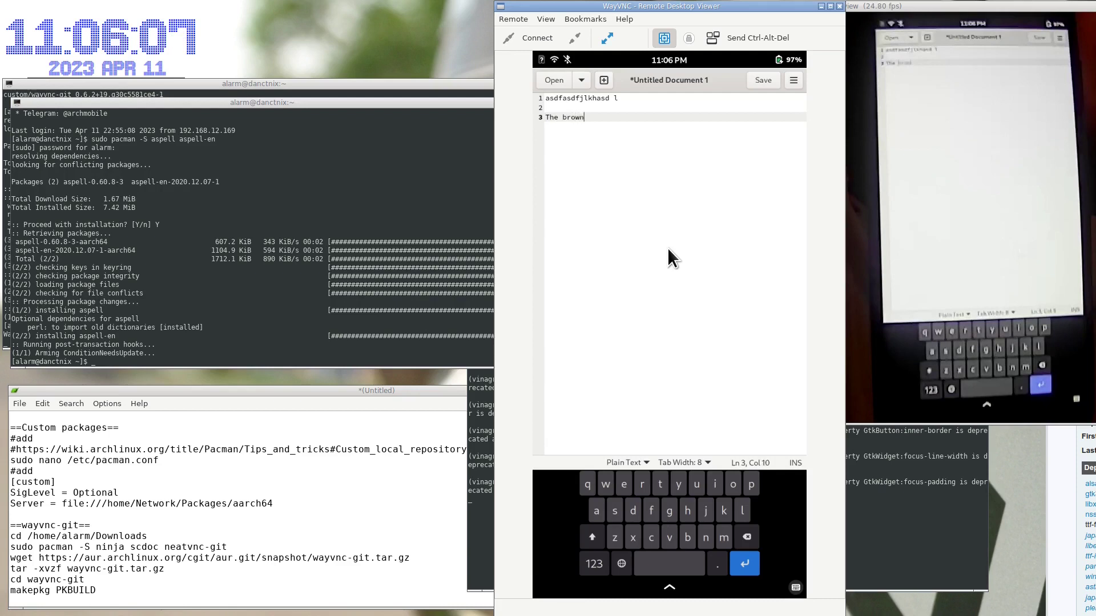
pyautogui.write(' fox')
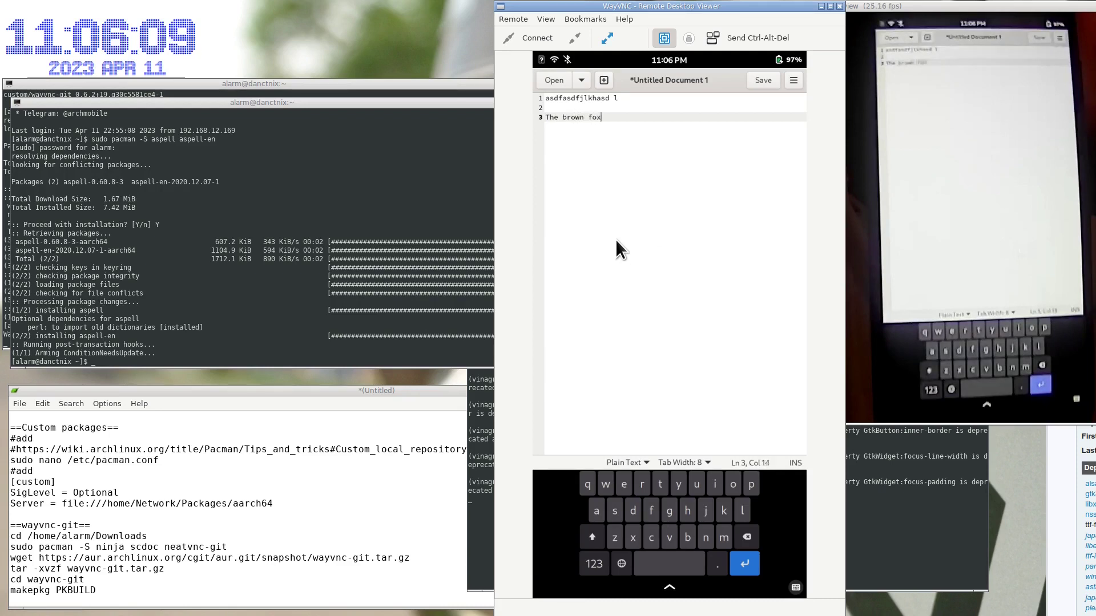
# - Select all the text, then close the gedit card from the Phosh overview to trigger the save prompt
pyautogui.click(447, 312)
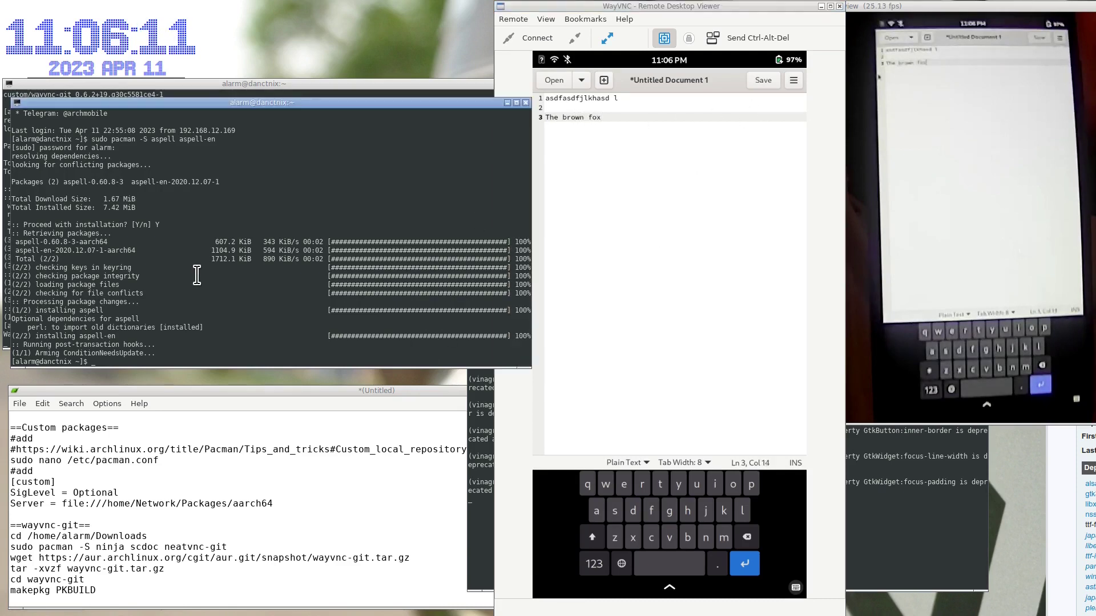
pyautogui.click(620, 253)
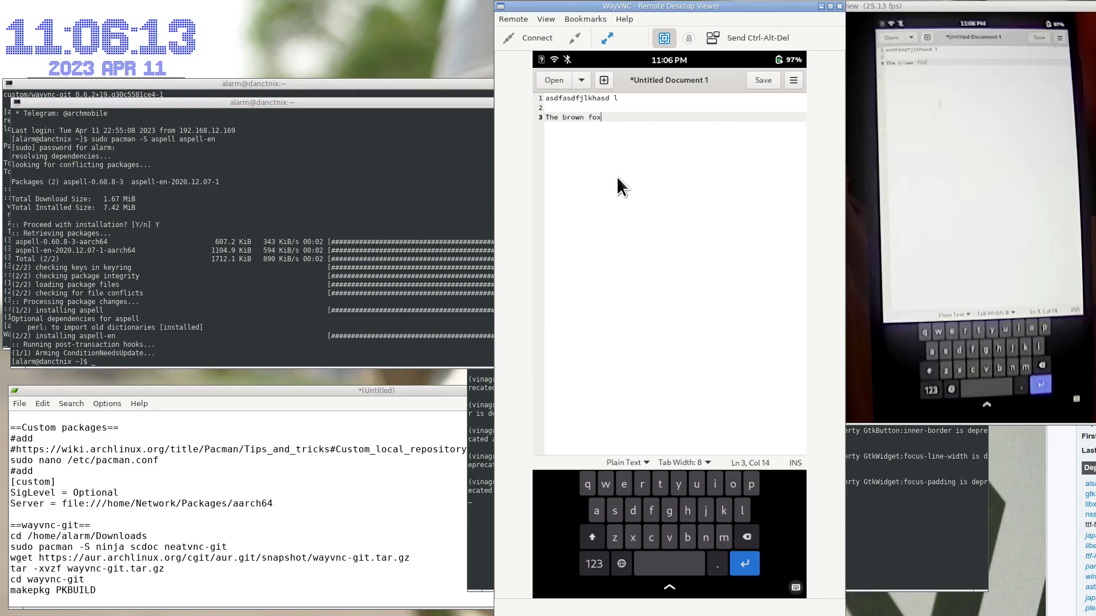
pyautogui.hotkey('ctrl', 'a')
pyautogui.click(670, 585)
pyautogui.click(711, 109)
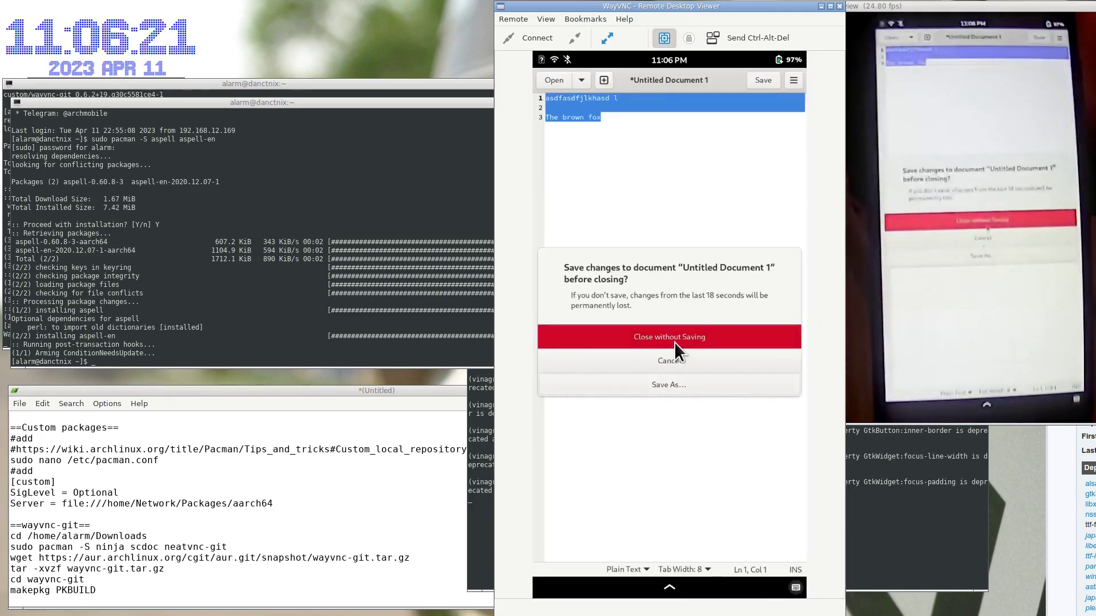
# - Close the old document without saving and relaunch gedit with the caret on the first line
pyautogui.click(673, 342)
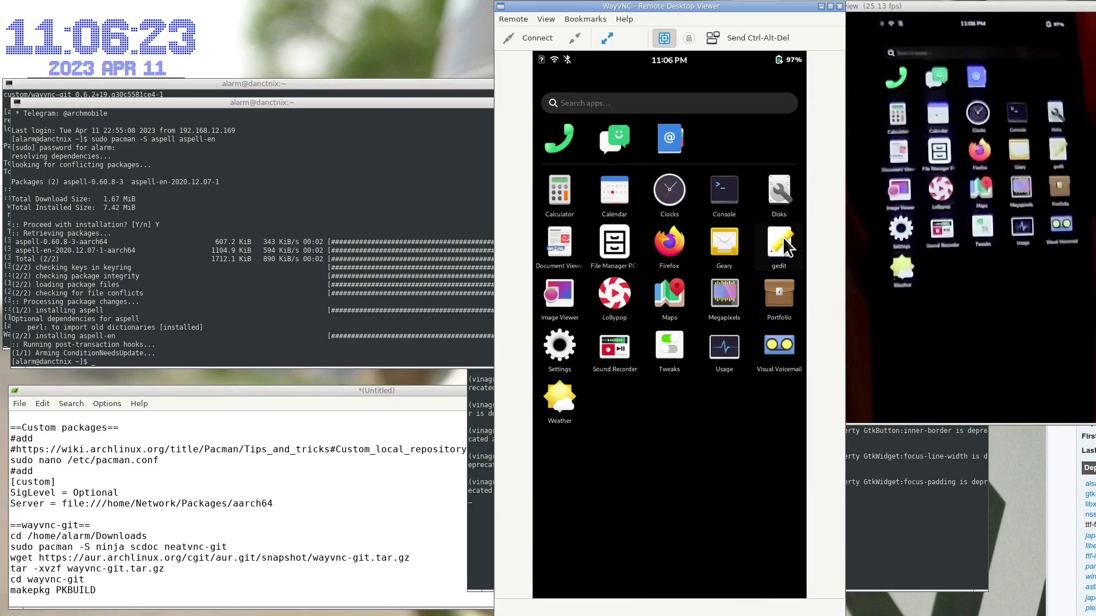
pyautogui.click(774, 240)
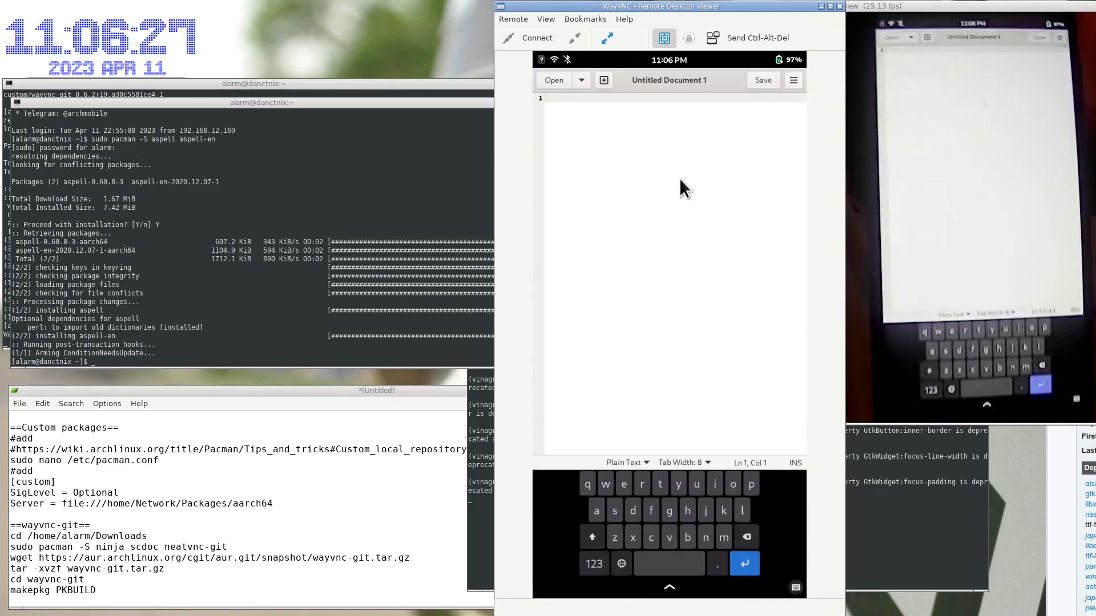
pyautogui.rightClick(625, 163)
pyautogui.click(583, 160)
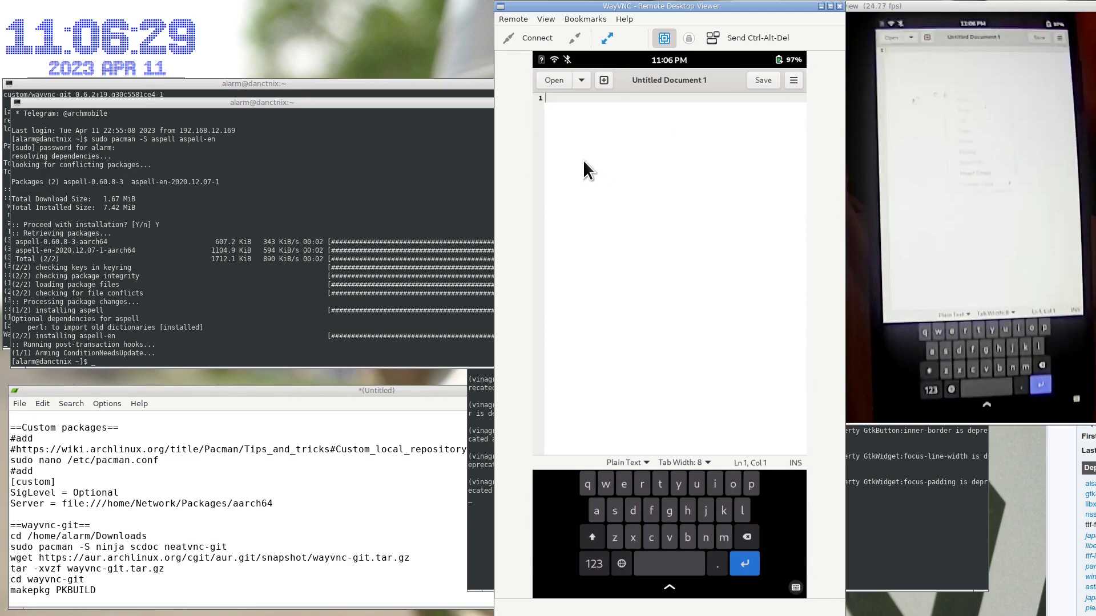
# - Browse gedit Preferences pages (Plugins, Font & Colors, Editor, View) and return to the document
pyautogui.click(790, 77)
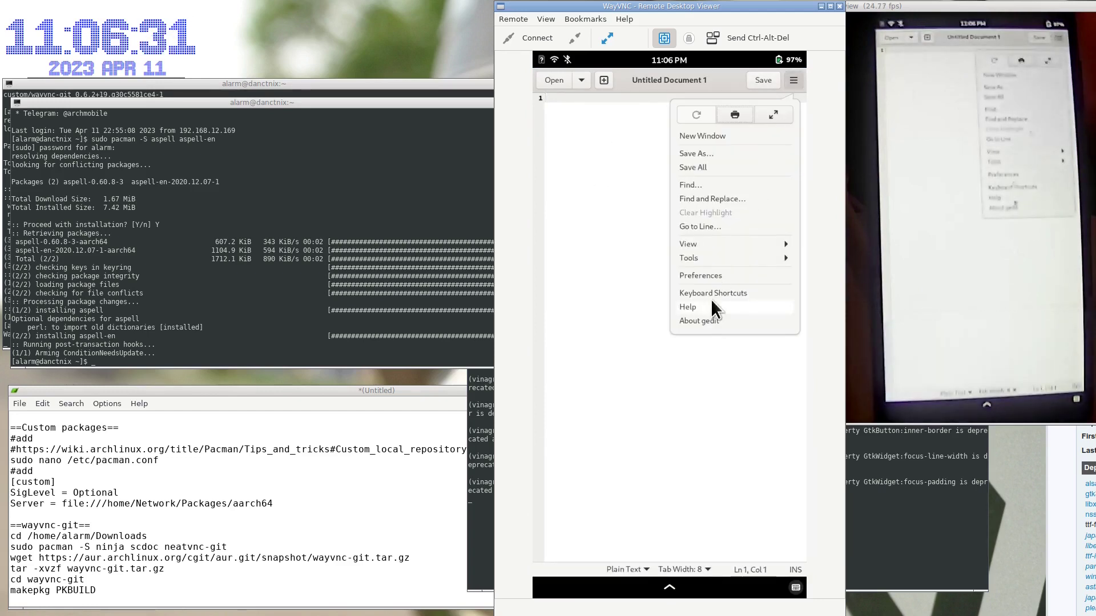
pyautogui.click(708, 272)
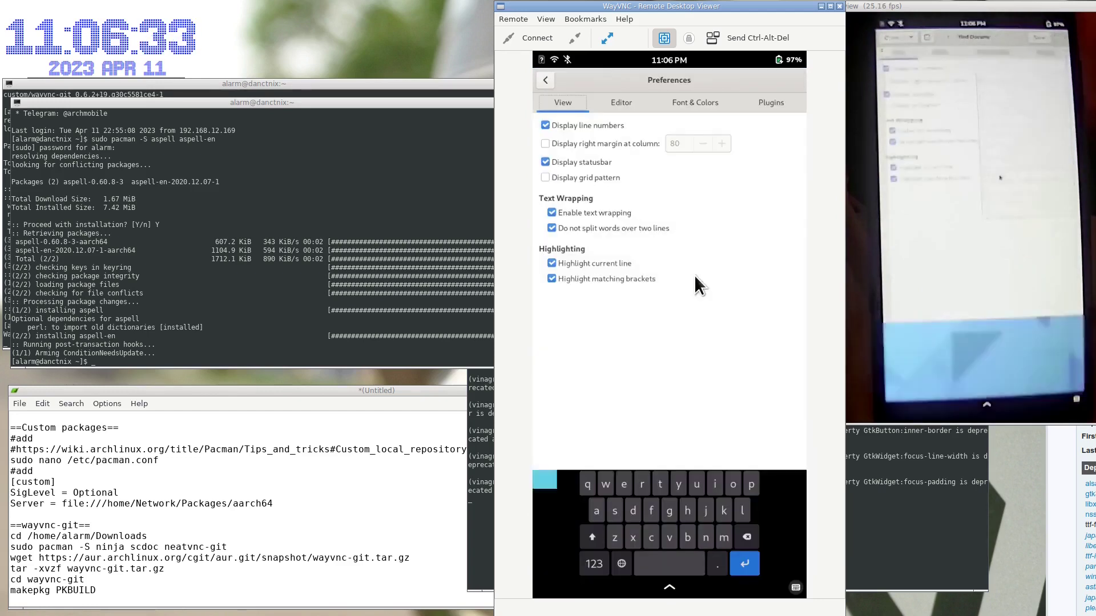
pyautogui.click(768, 104)
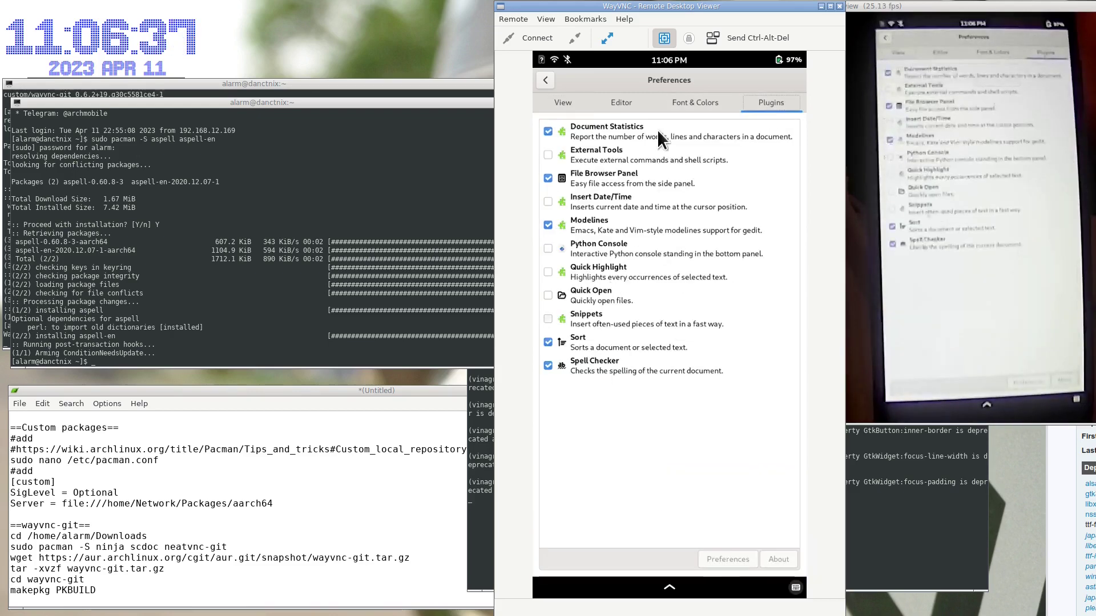
pyautogui.click(683, 98)
pyautogui.click(621, 102)
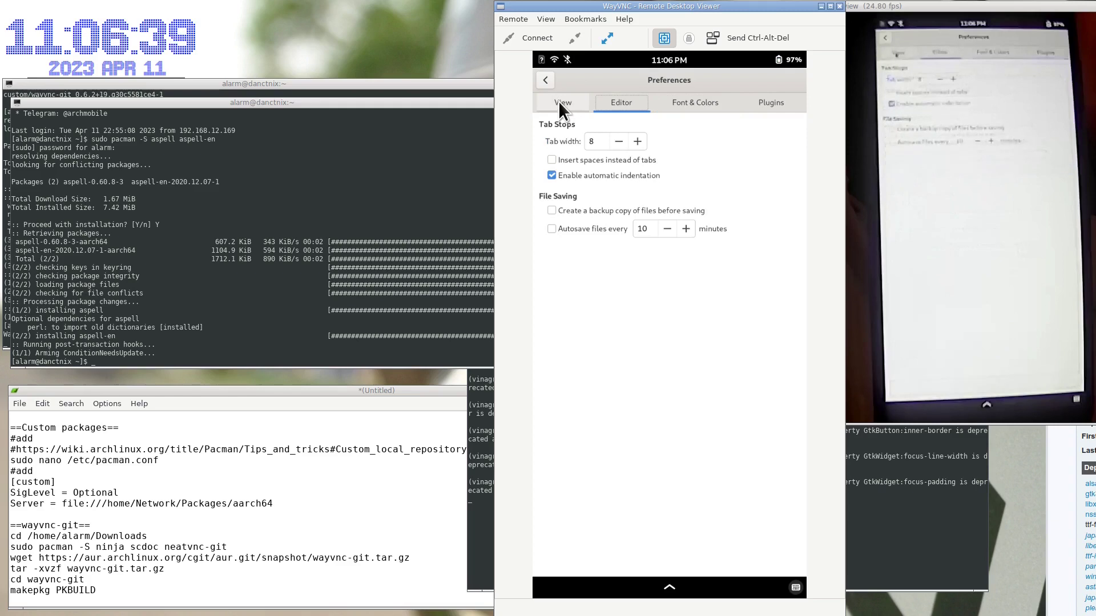
pyautogui.click(560, 102)
pyautogui.click(553, 79)
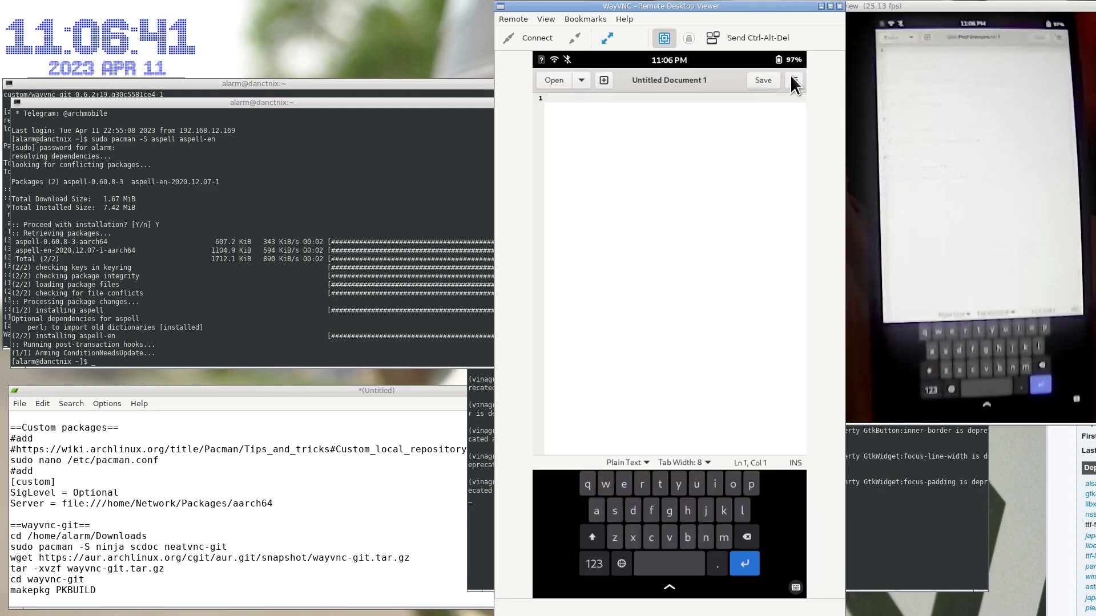
# - Enable Tools > Highlight Misspelled Words and type 'asdf asdf' as a test
pyautogui.click(791, 79)
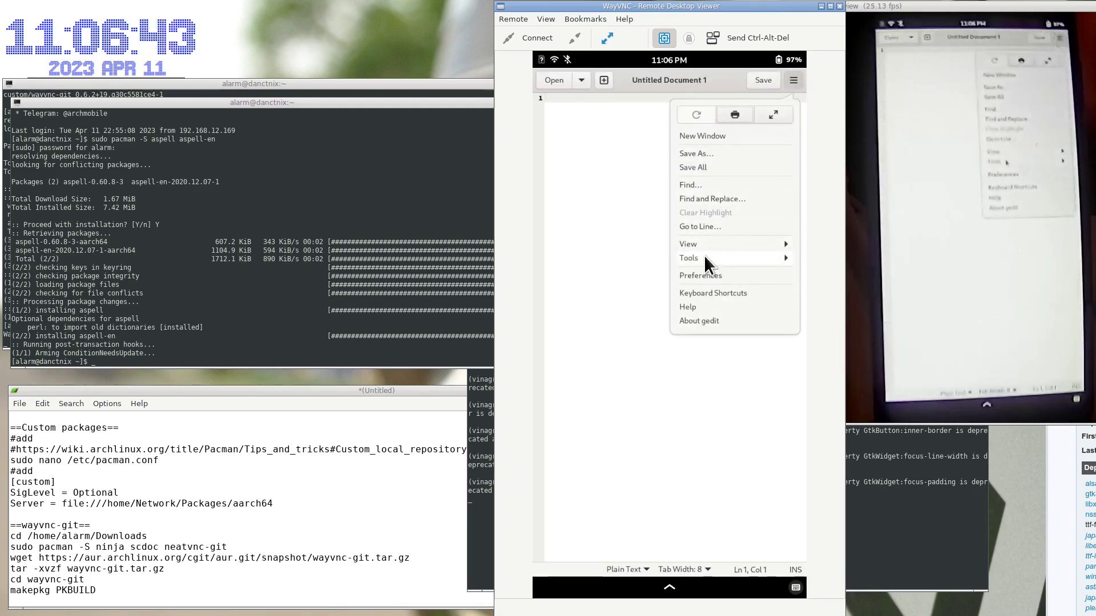
pyautogui.click(704, 258)
pyautogui.click(700, 160)
pyautogui.click(605, 233)
pyautogui.write('asdf asdf')
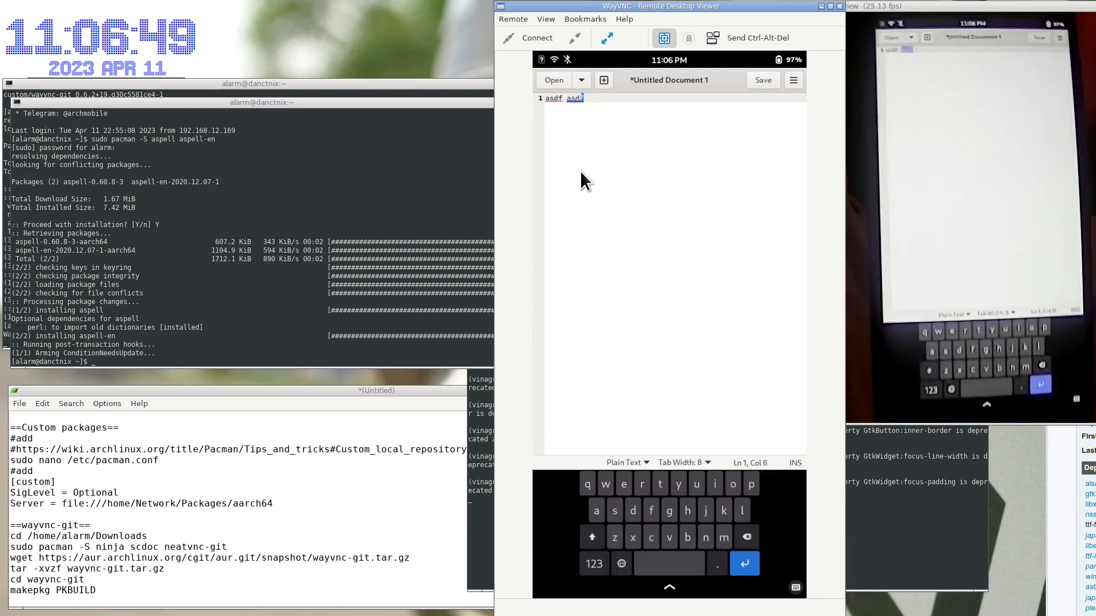
# - Launch Chats on the phone, then dismiss it from the overview
pyautogui.click(670, 586)
pyautogui.click(616, 382)
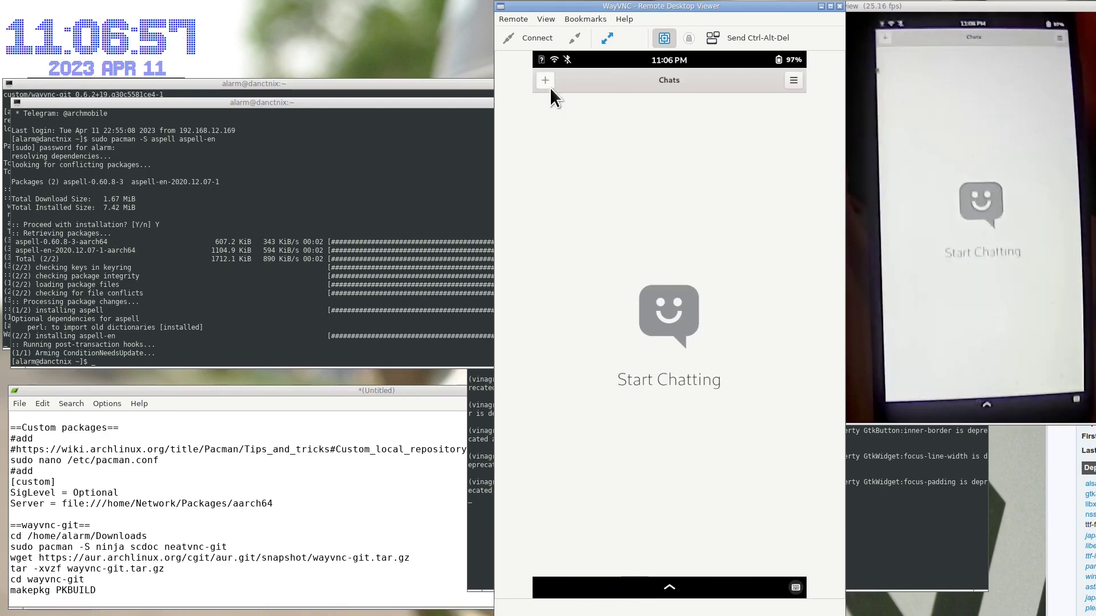
pyautogui.click(679, 588)
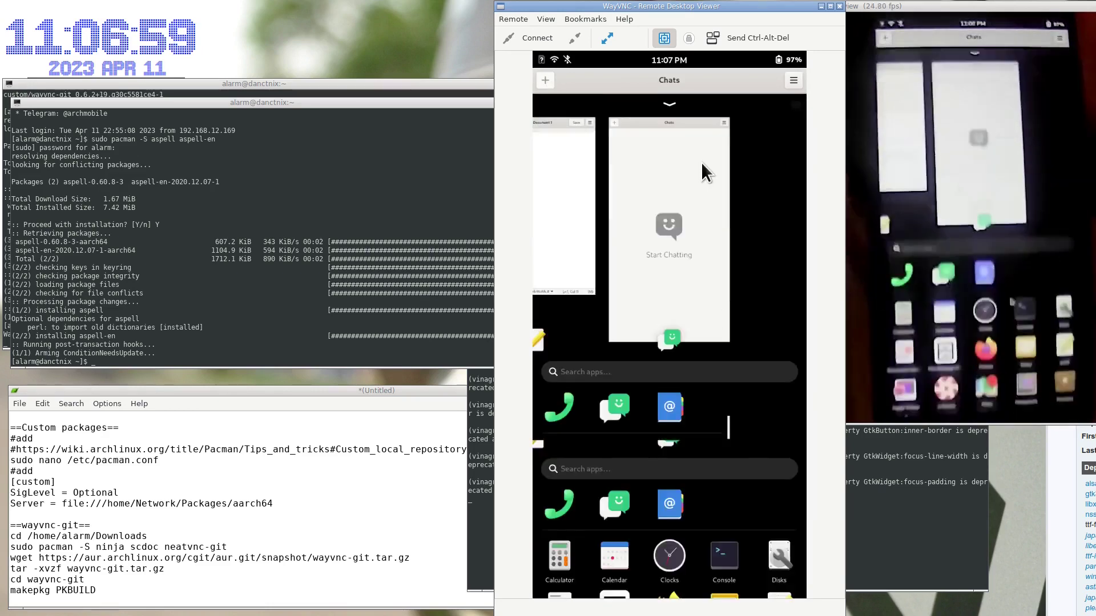
pyautogui.moveTo(652, 293); pyautogui.dragTo(654, 171)
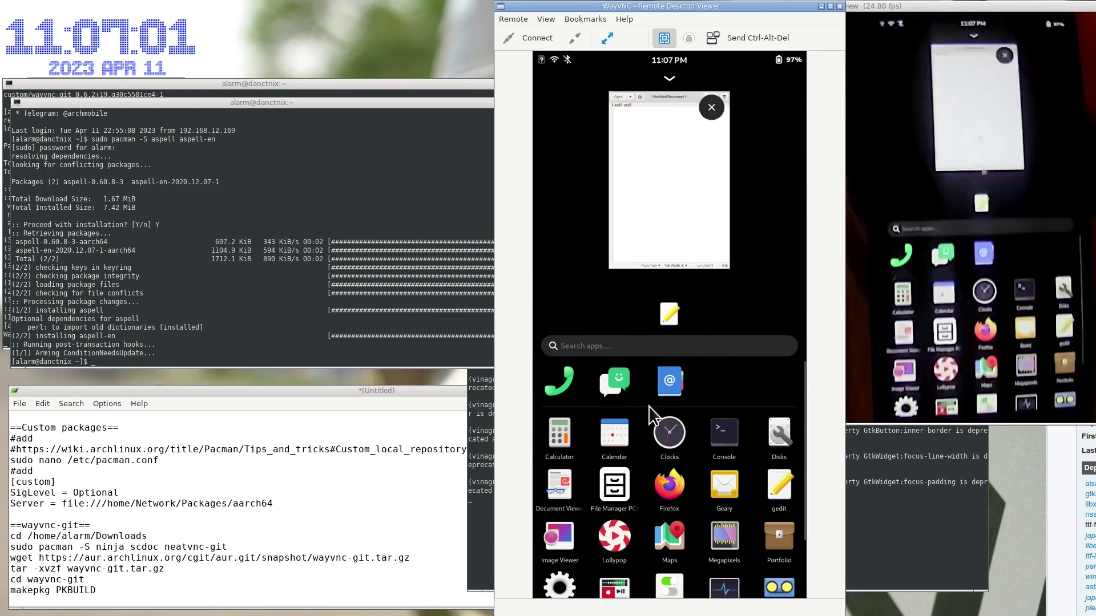
pyautogui.scroll(-3, 704, 485)
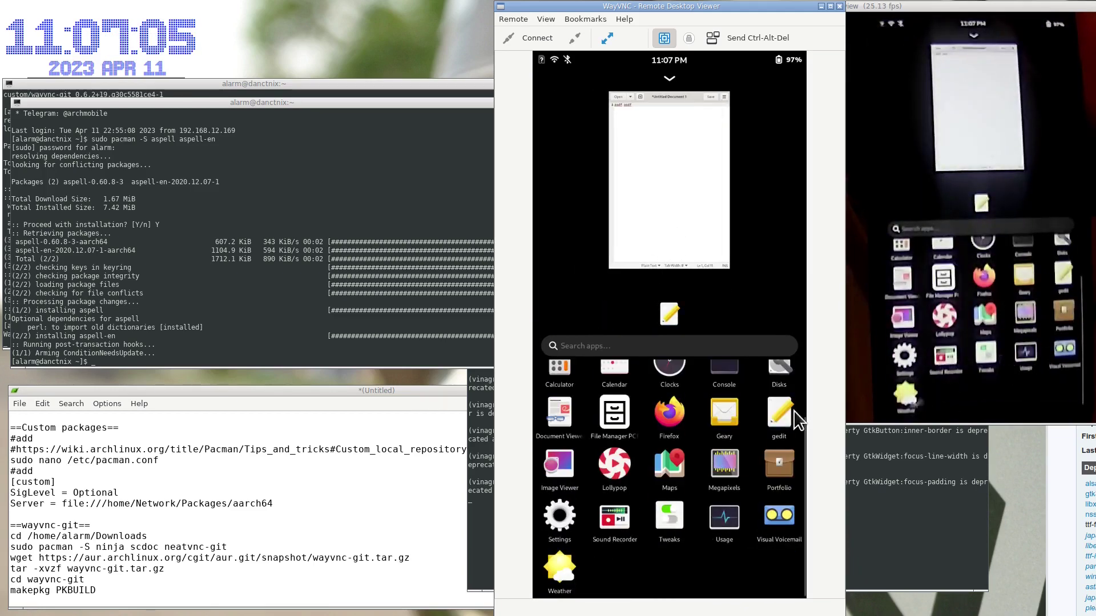
# - Paste the aspell command and gedit misspelling note below the gedit install line in Leafpad
pyautogui.click(687, 205)
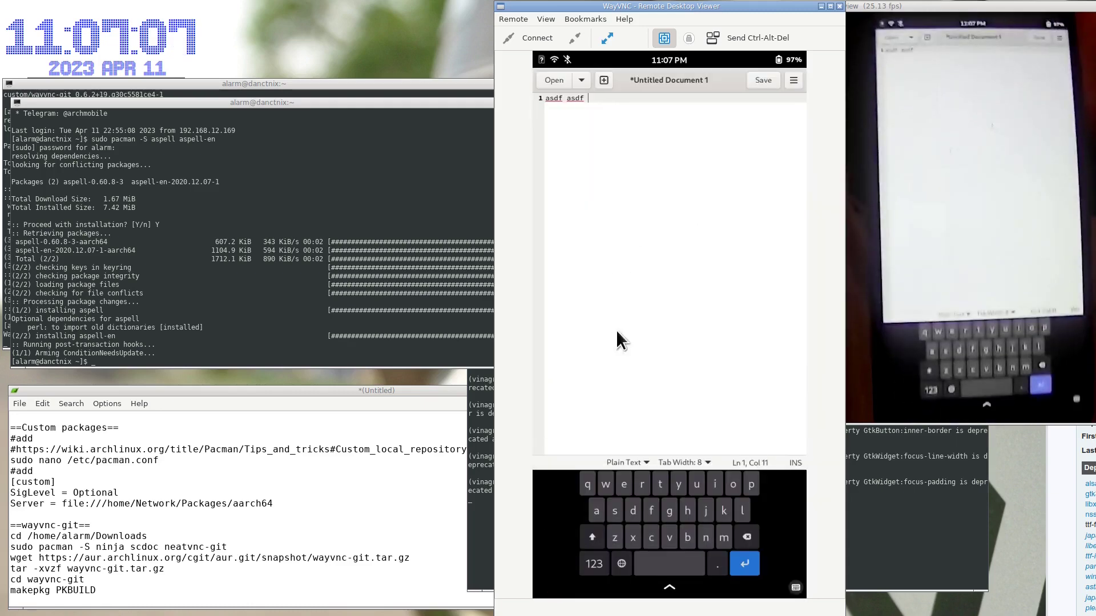
pyautogui.click(209, 283)
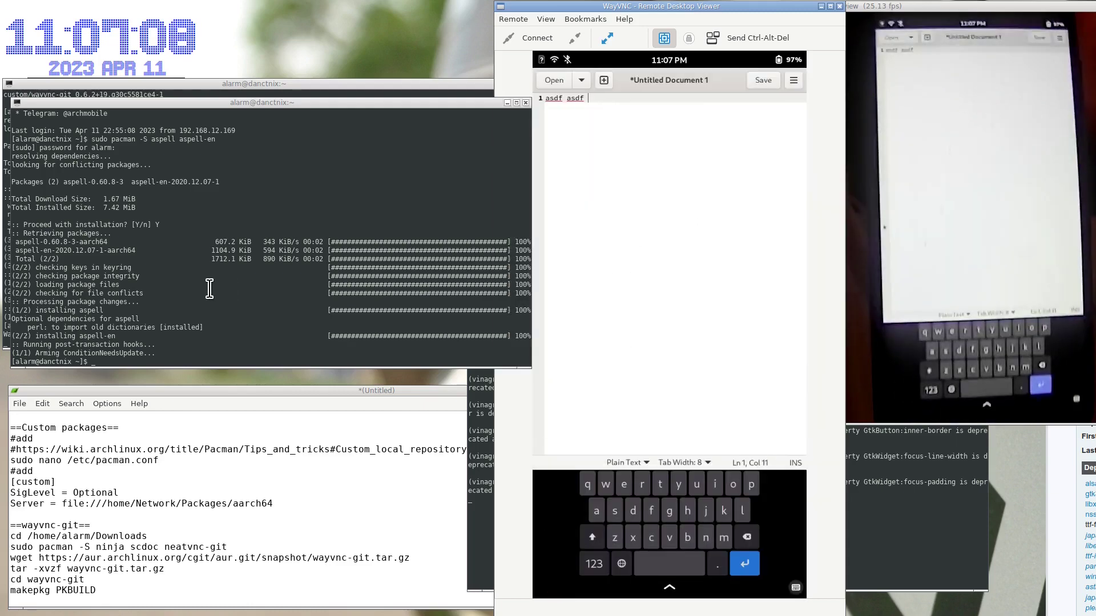
pyautogui.click(209, 483)
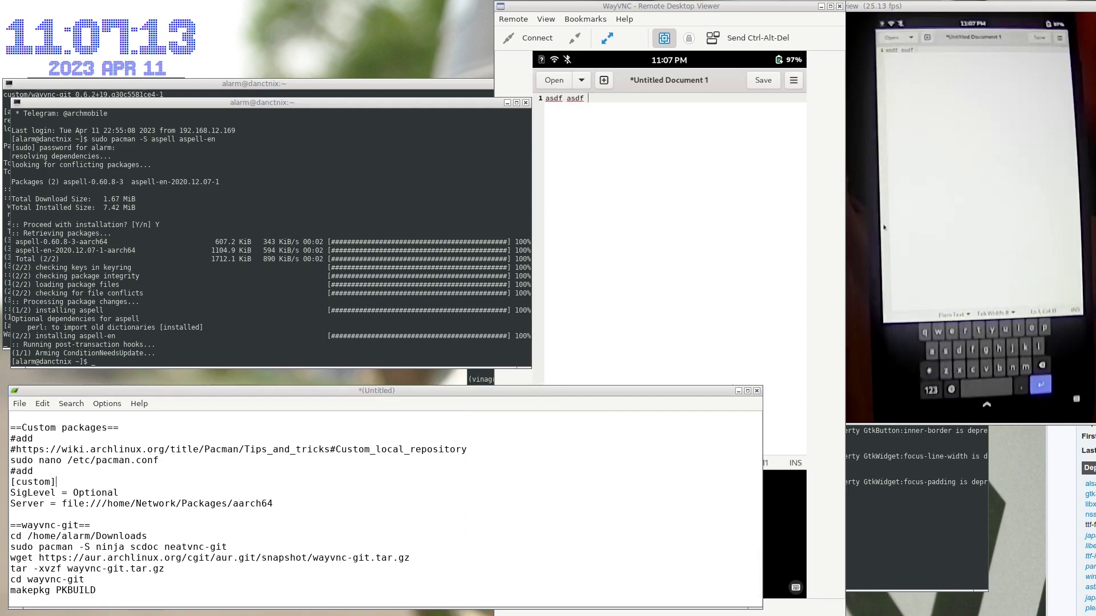
pyautogui.click(100, 485)
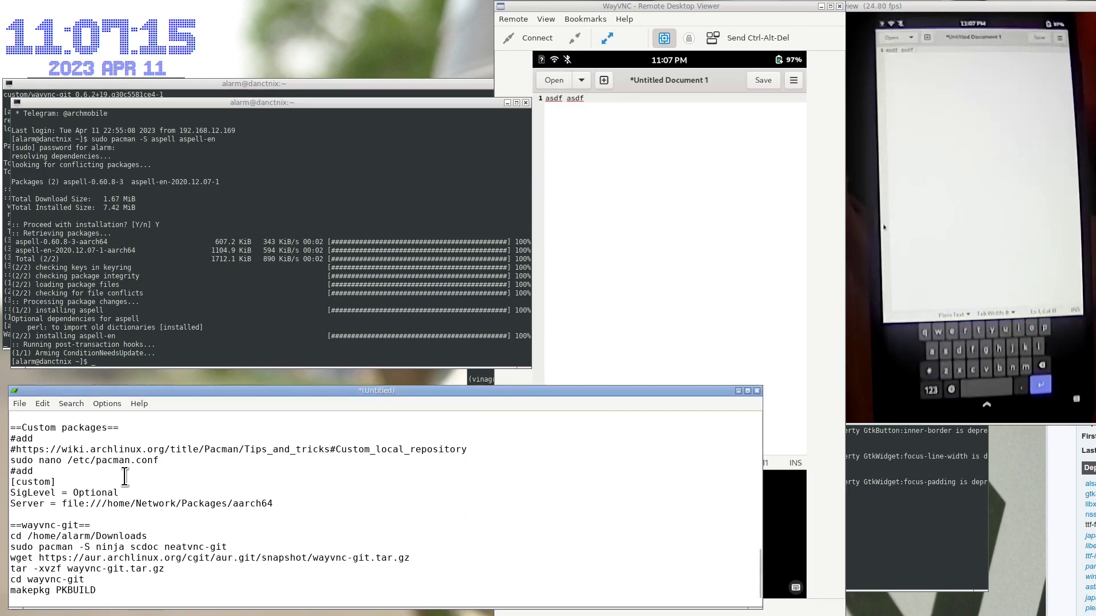
pyautogui.scroll(4, 125, 478)
pyautogui.click(137, 518)
pyautogui.press('Return')
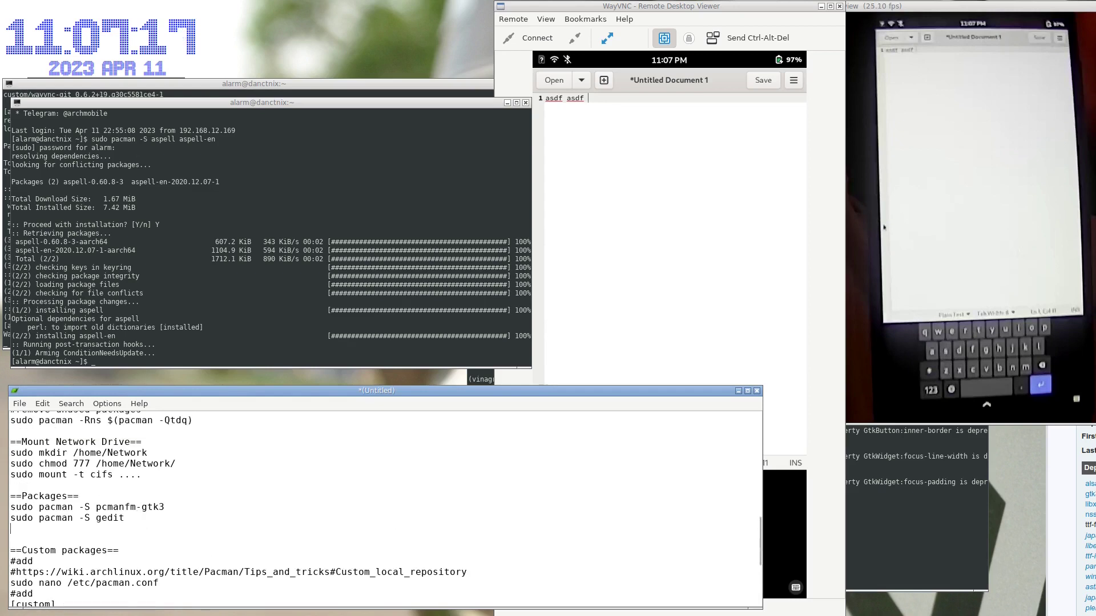
pyautogui.write('sudo pacman -S aspell aspell-en # go into gedit and select preferences >> tools >> highlight misspelled words')
# - Correct 'tool' to 'tools' in the pasted gedit note
pyautogui.tripleClick(113, 528)
pyautogui.click(153, 534)
pyautogui.doubleClick(215, 539)
pyautogui.click(274, 540)
pyautogui.hotkey('ctrl', 'shift', 'Left')
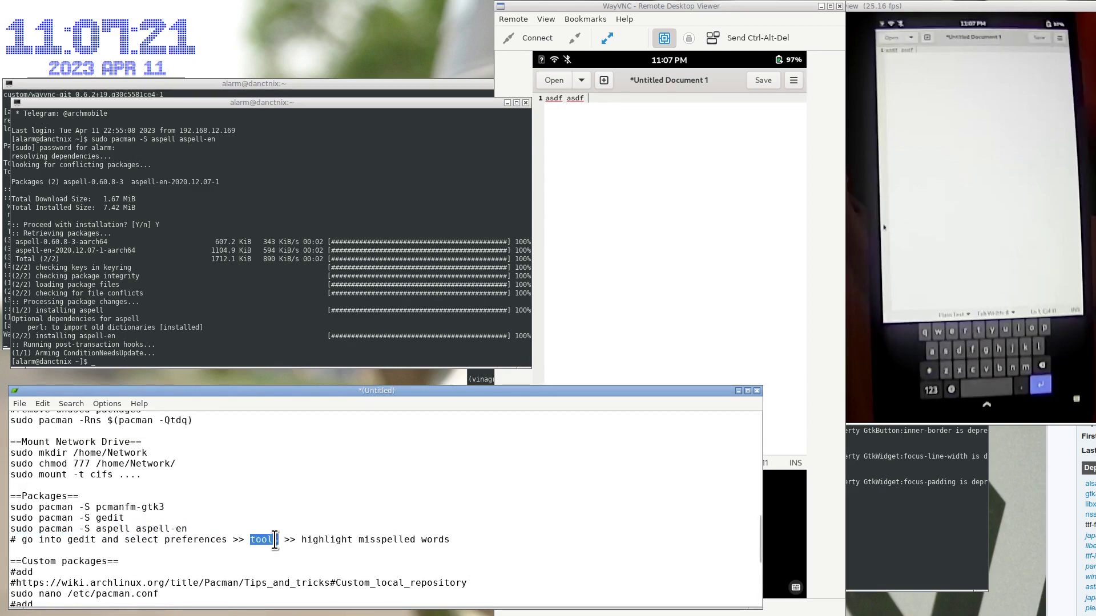
pyautogui.doubleClick(275, 540)
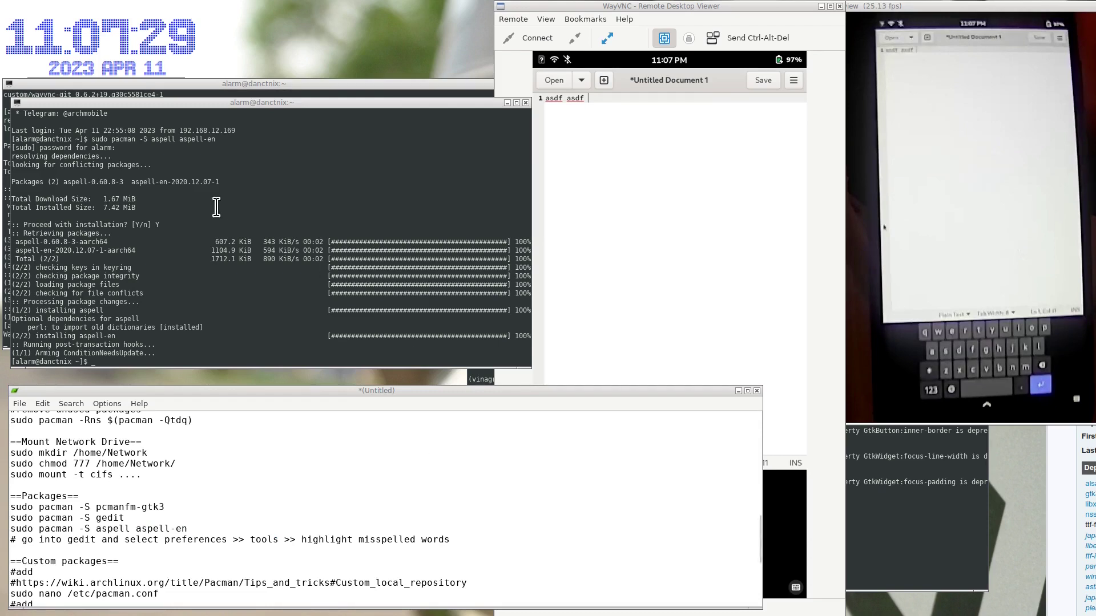
# - Run 'sudo pacman -S gnome-screenshot' in the terminal and confirm with Y
pyautogui.click(191, 245)
pyautogui.write('sudo pacman -S gnome-screenshot')
pyautogui.press('Return')
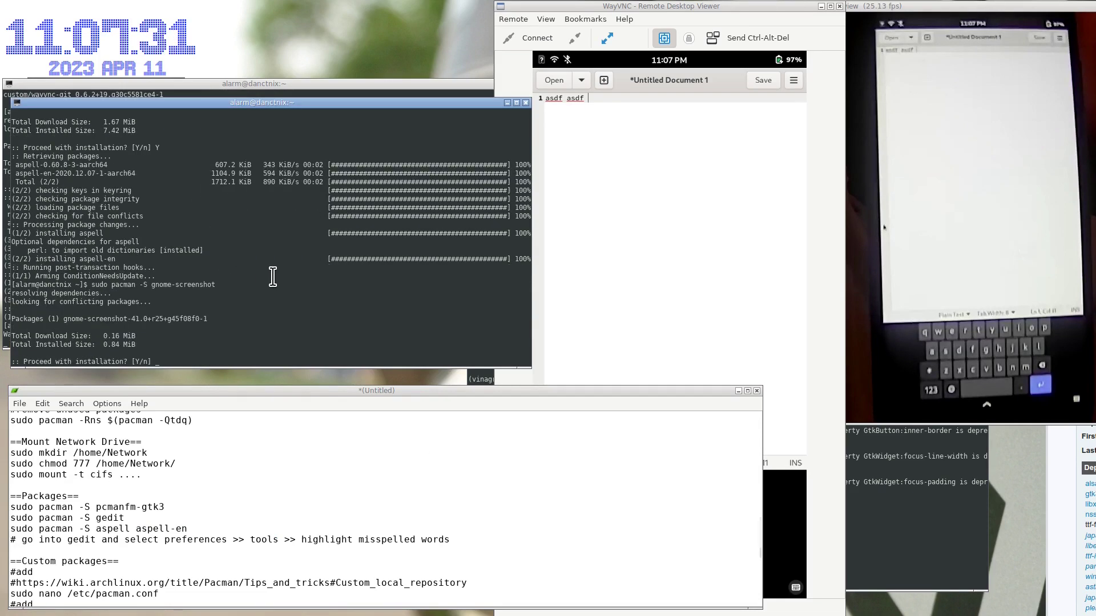
pyautogui.write('Y')
pyautogui.press('Return')
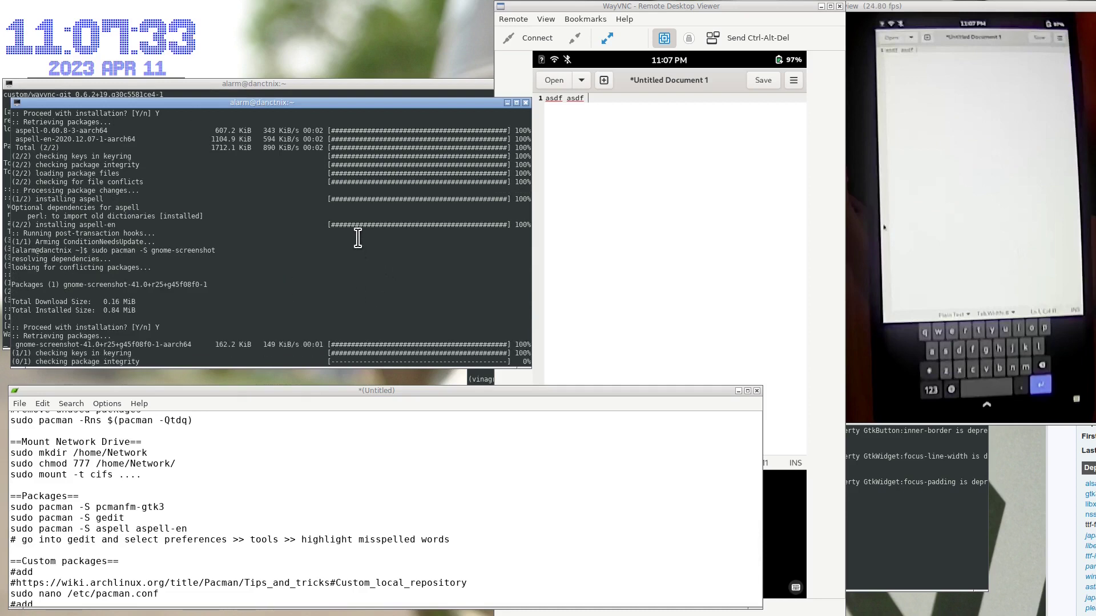
# - Close the gedit card from the phone's overview, discarding the 'asdf asdf' text without saving
pyautogui.click(737, 177)
pyautogui.click(671, 586)
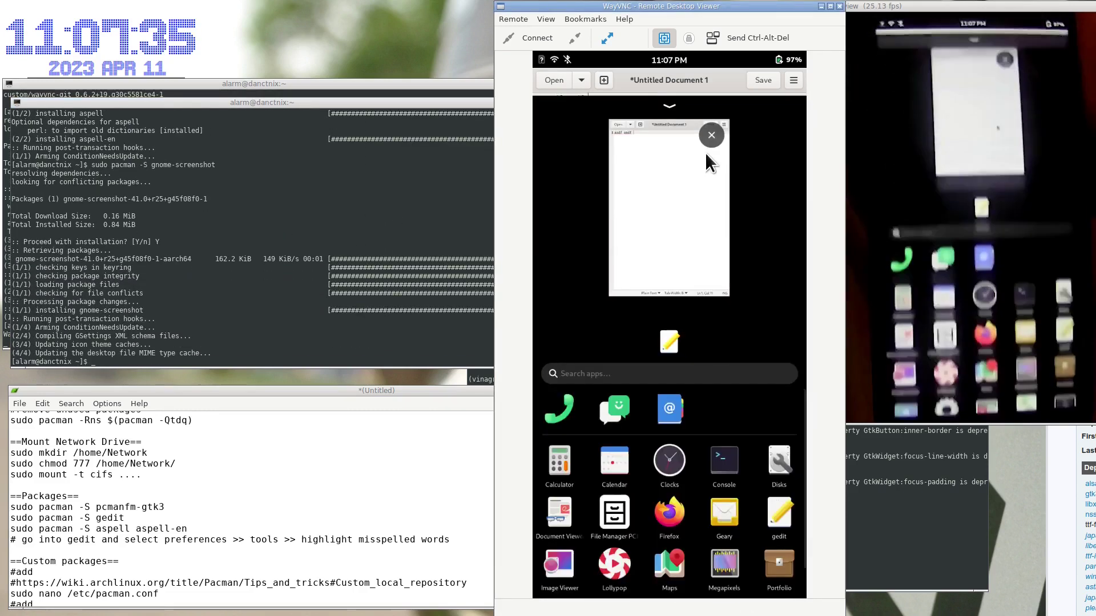
pyautogui.click(711, 108)
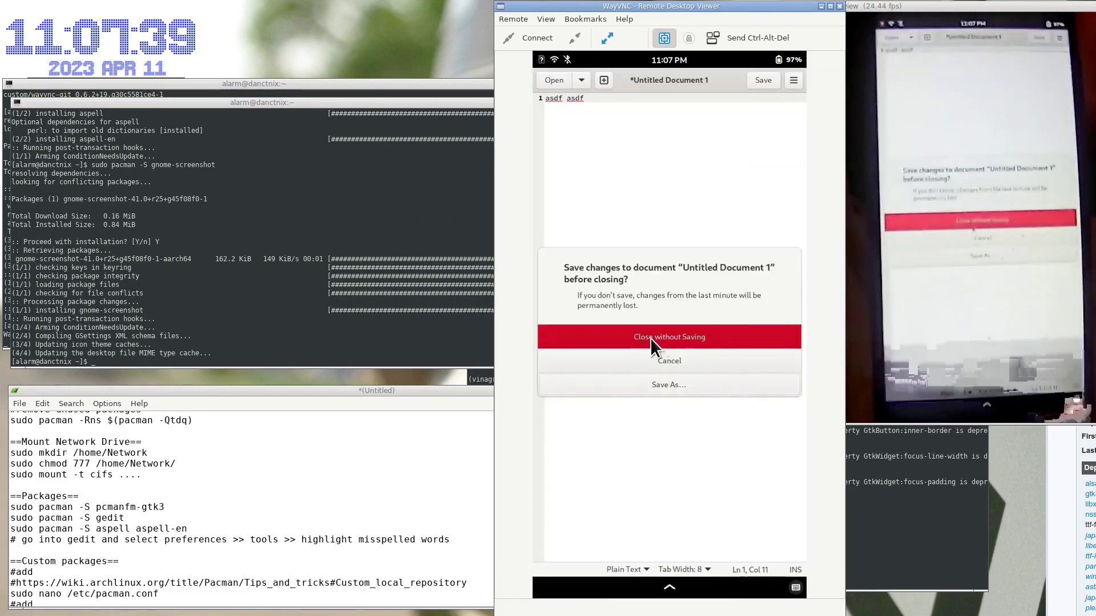
pyautogui.click(645, 335)
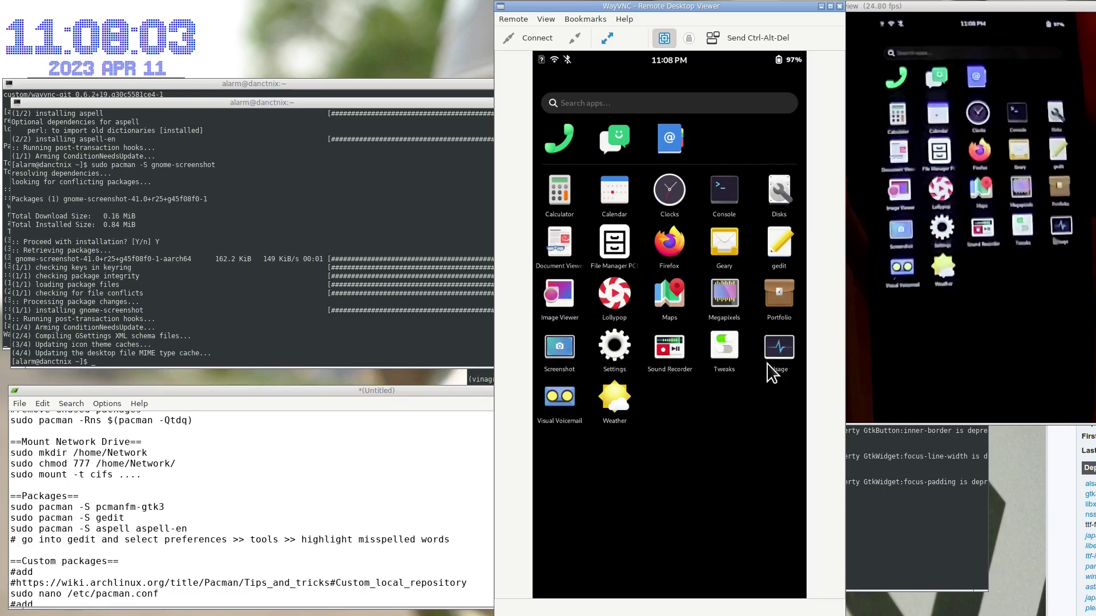
# - Launch Screenshot on the phone and capture the app grid with a 2-second delay
pyautogui.click(560, 355)
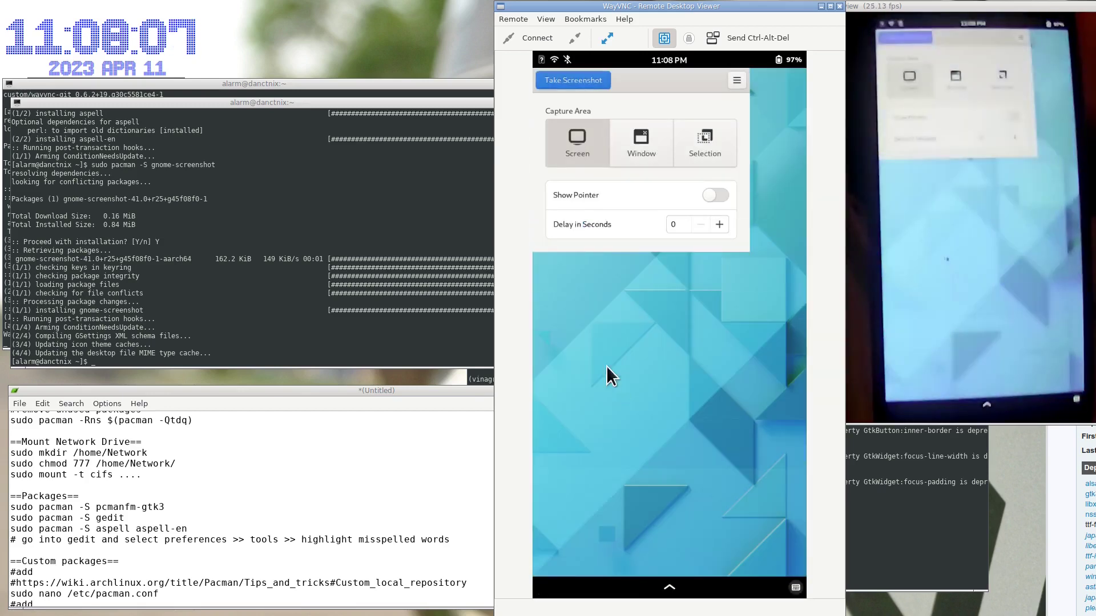
pyautogui.click(719, 224)
pyautogui.click(719, 225)
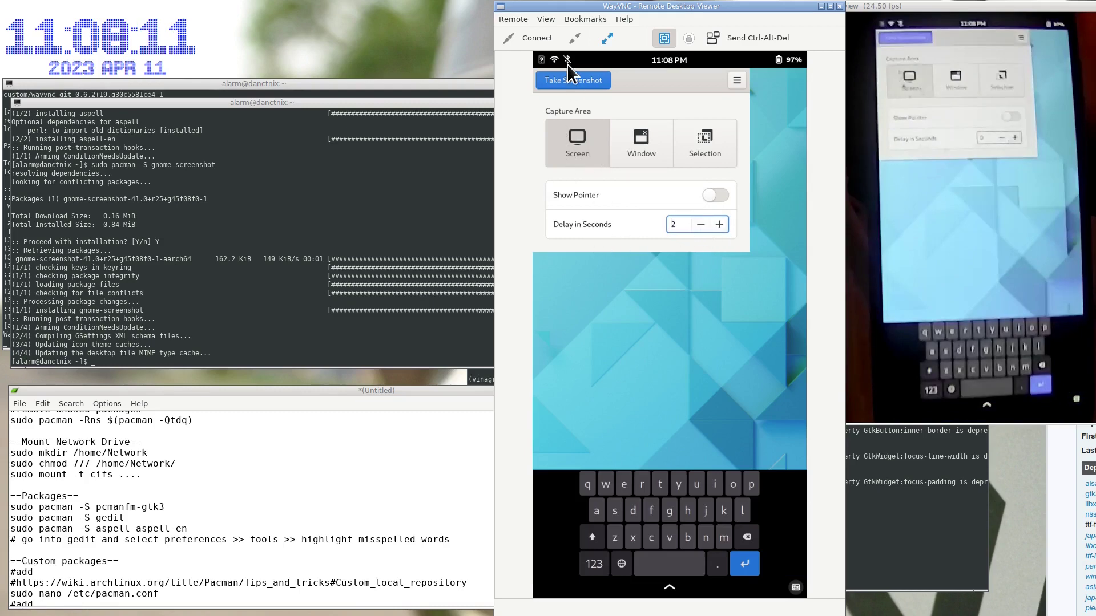
pyautogui.click(560, 81)
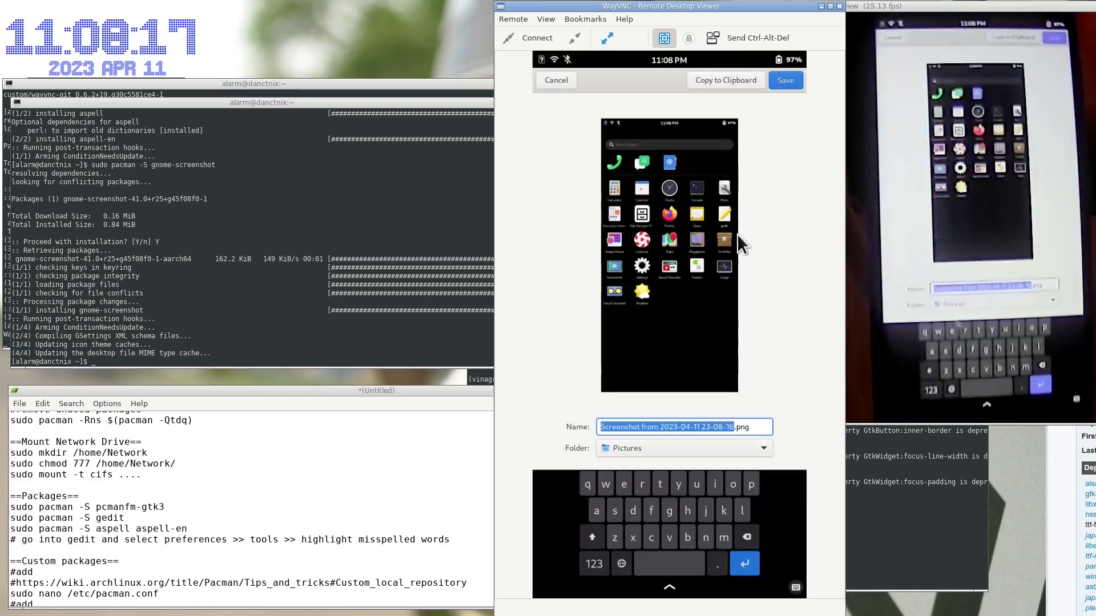
pyautogui.press('Return')
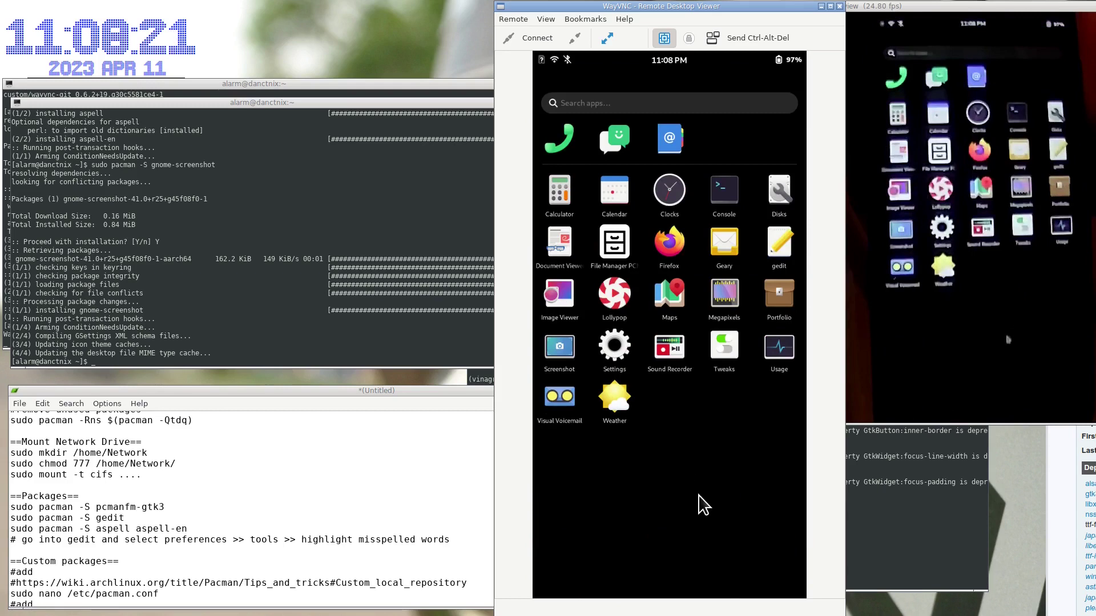
# - Launch File Manager PCManFM from the phone's app grid
pyautogui.click(184, 358)
pyautogui.click(663, 486)
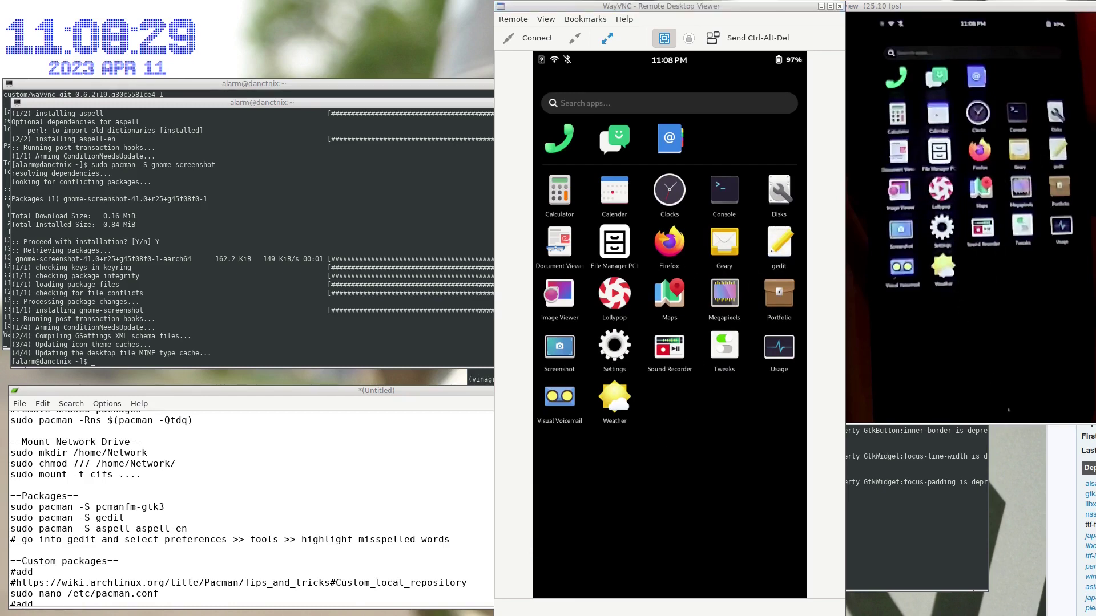
pyautogui.click(608, 236)
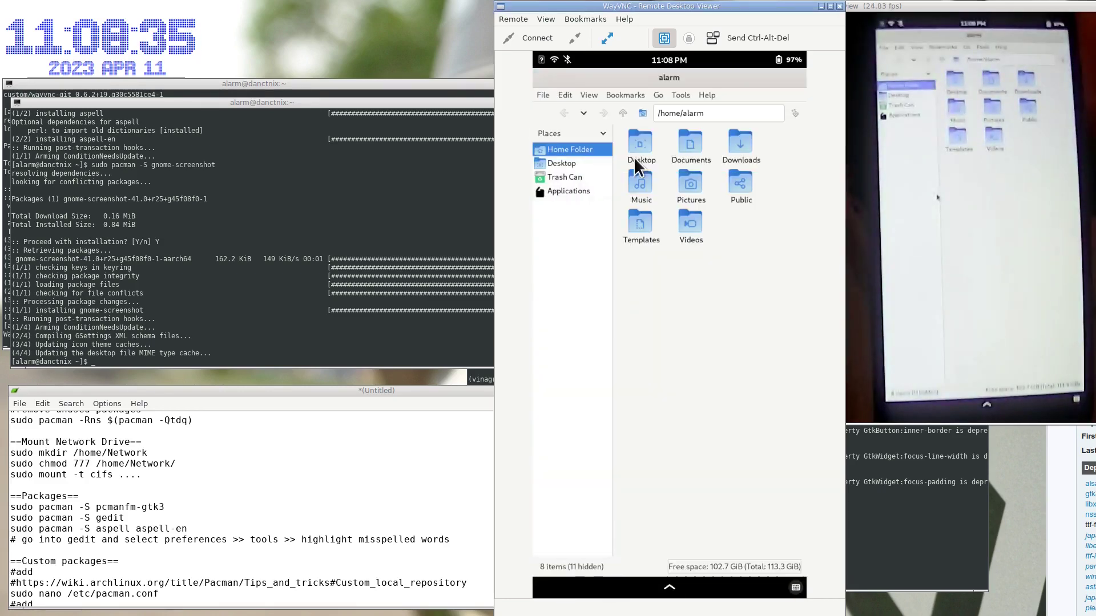
# - Switch the folder view to Detailed List View, then look through the View, Edit and Bookmarks menus
pyautogui.click(591, 94)
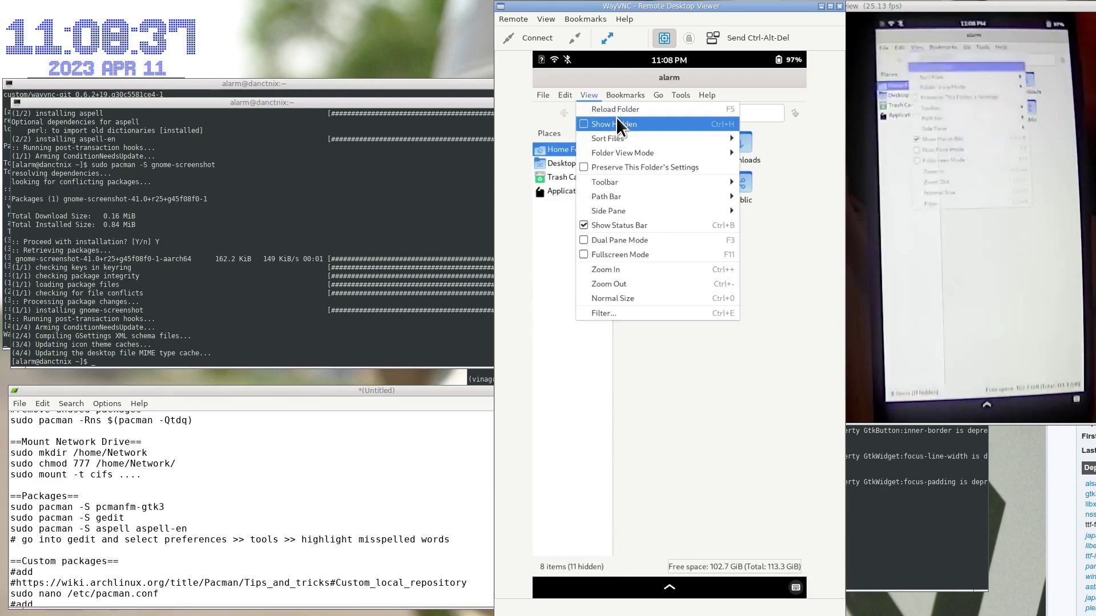
pyautogui.moveTo(618, 138)
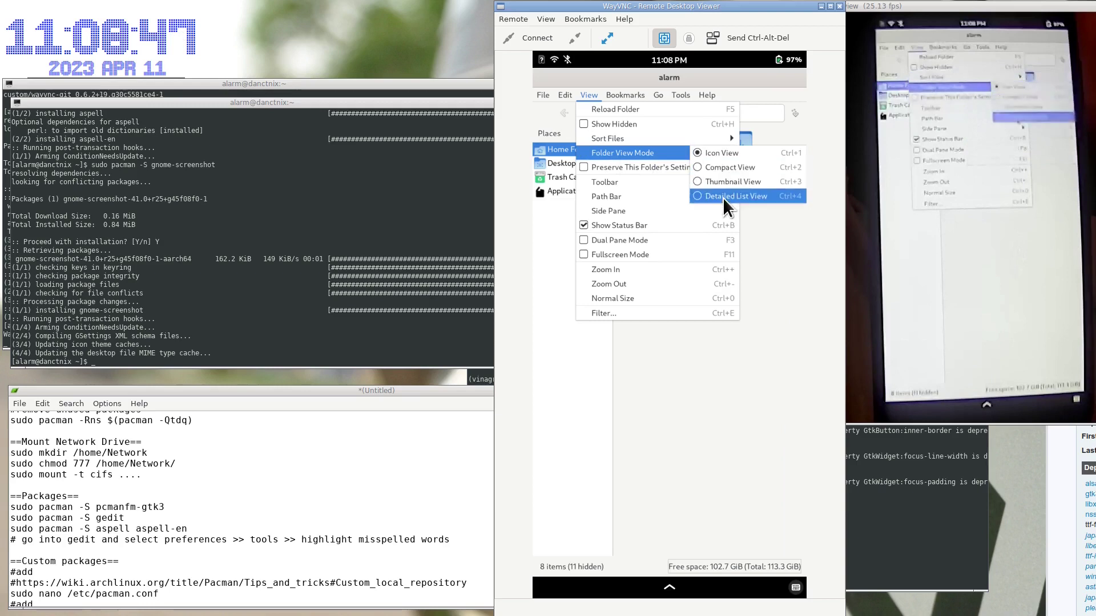
pyautogui.click(722, 198)
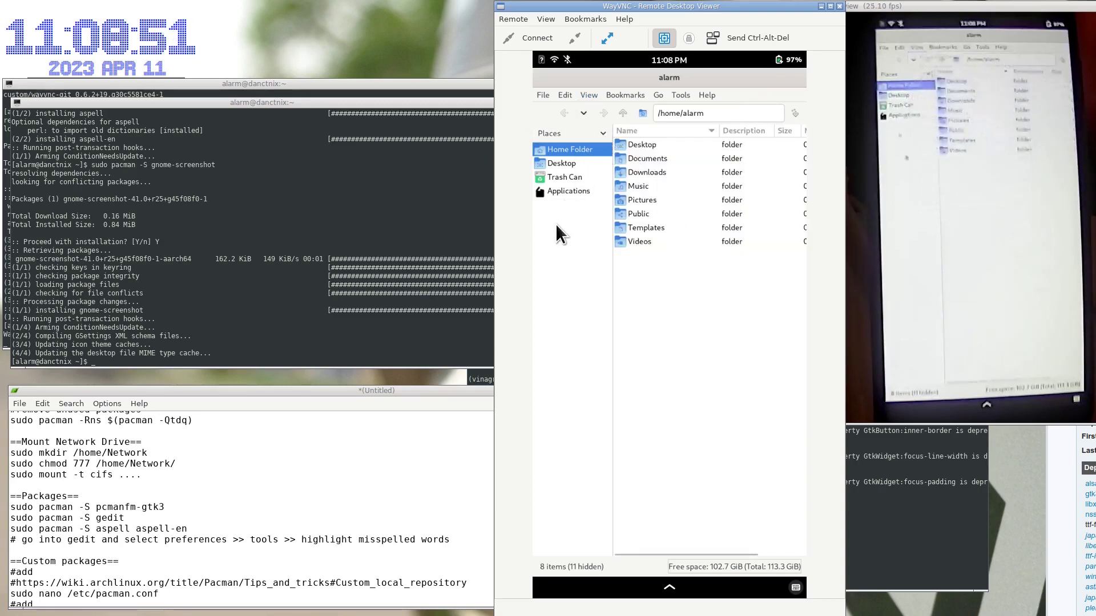
pyautogui.click(588, 95)
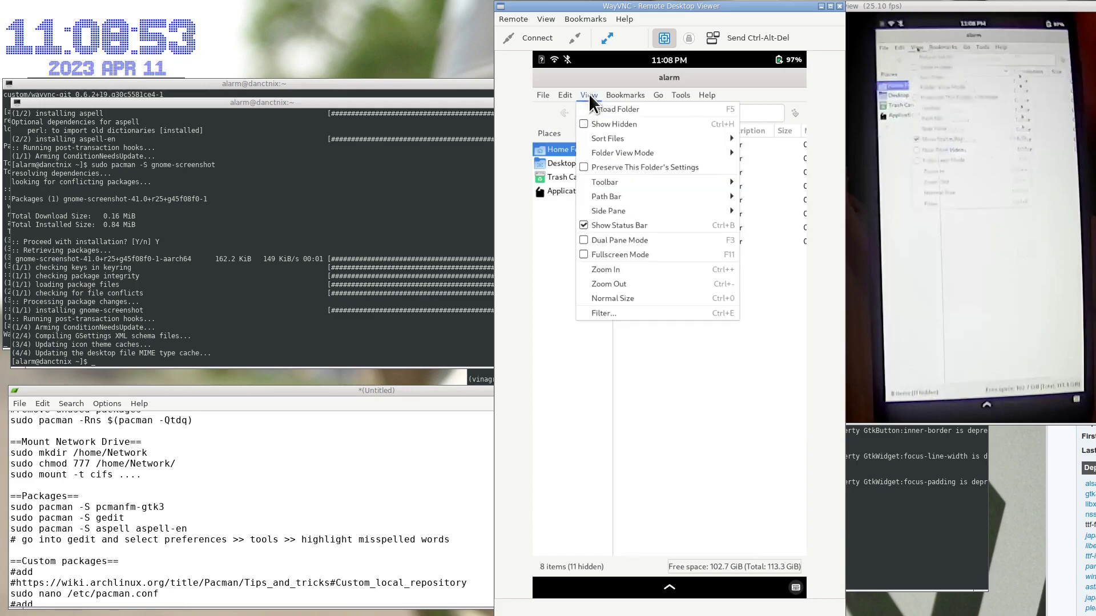
pyautogui.moveTo(612, 179)
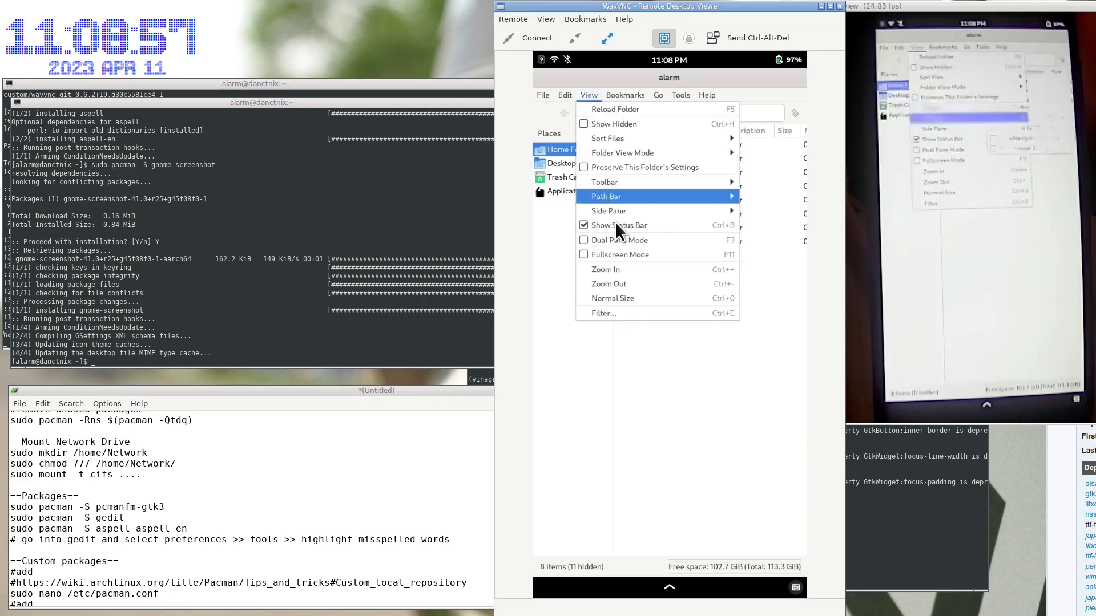
pyautogui.click(568, 93)
pyautogui.click(628, 93)
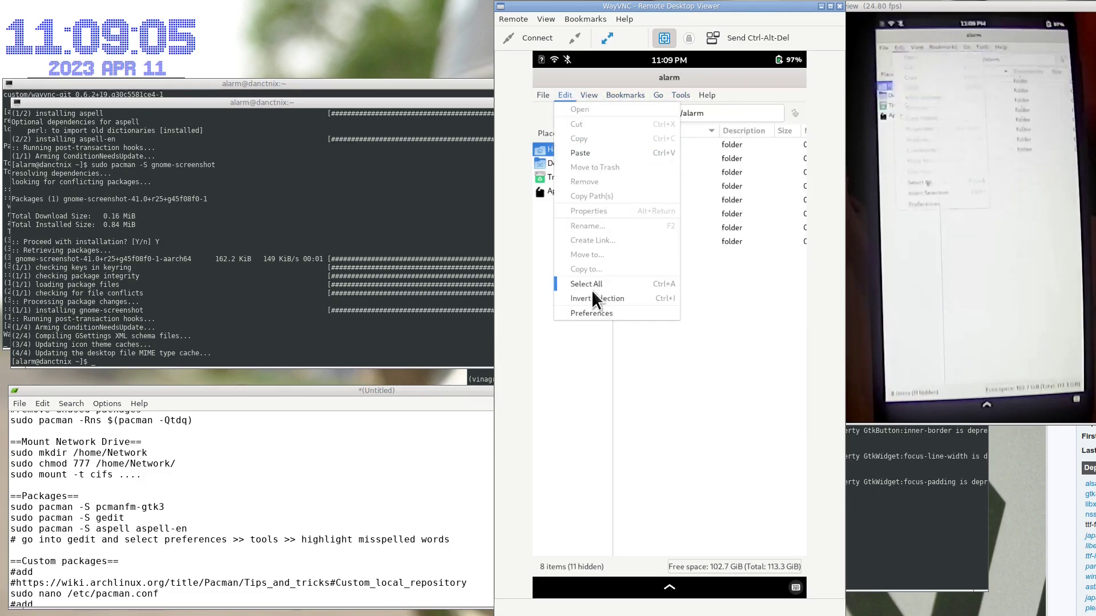
# - Open PCManFM Preferences and browse the Display, Layout, Volume Management, Advanced and Modules pages
pyautogui.click(592, 311)
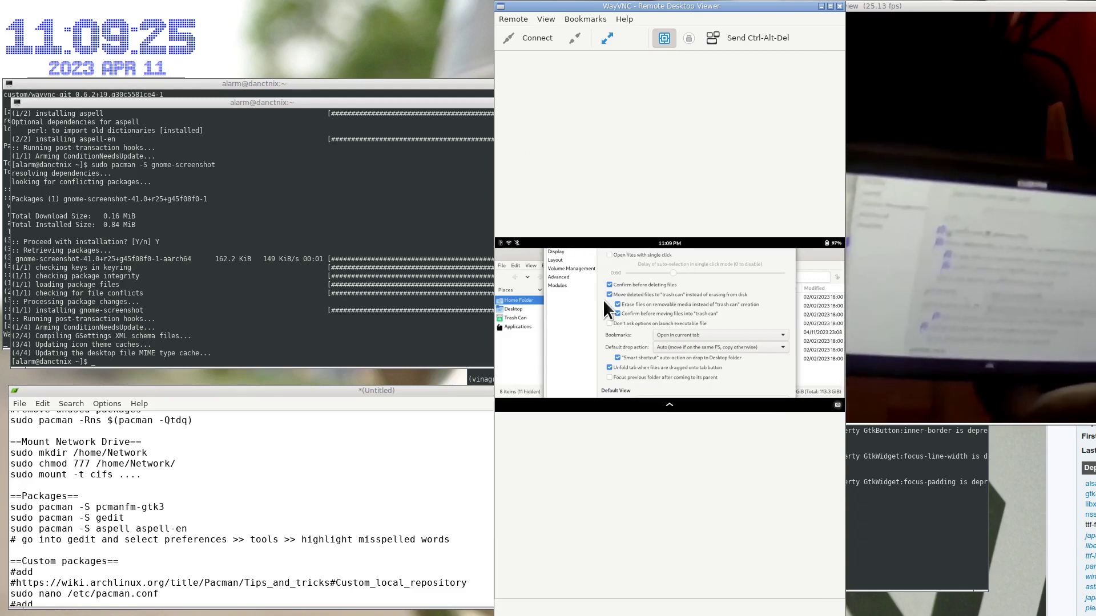
pyautogui.click(559, 252)
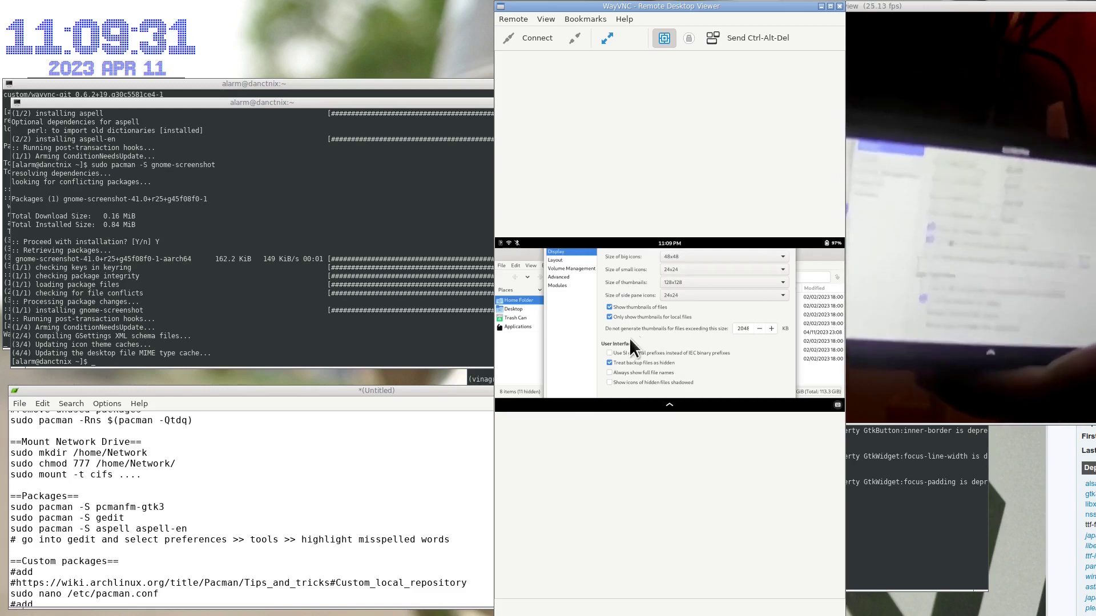
pyautogui.click(568, 261)
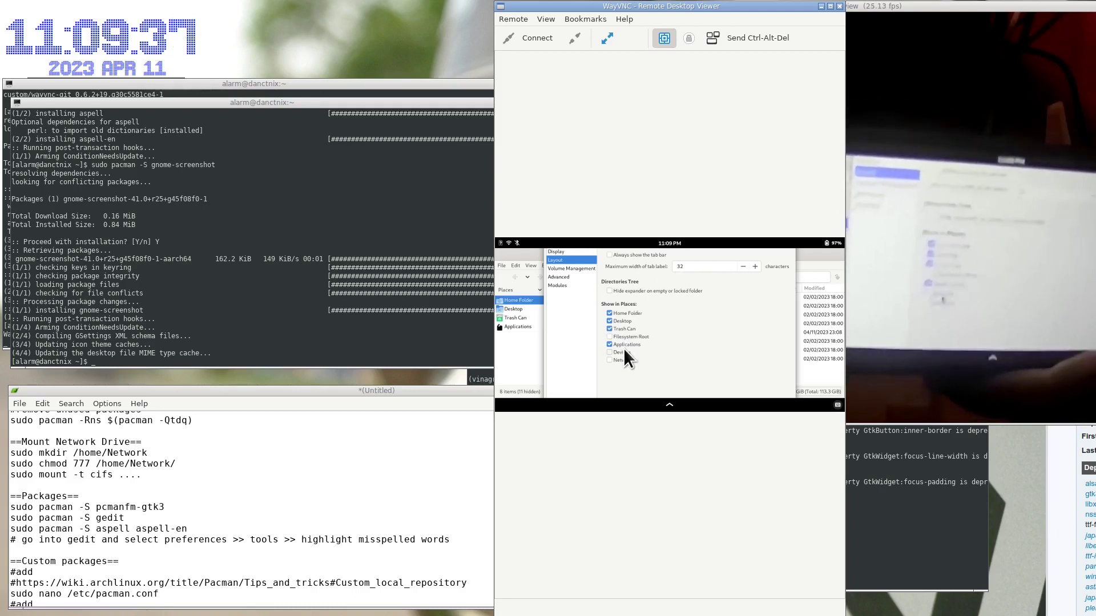
pyautogui.click(571, 266)
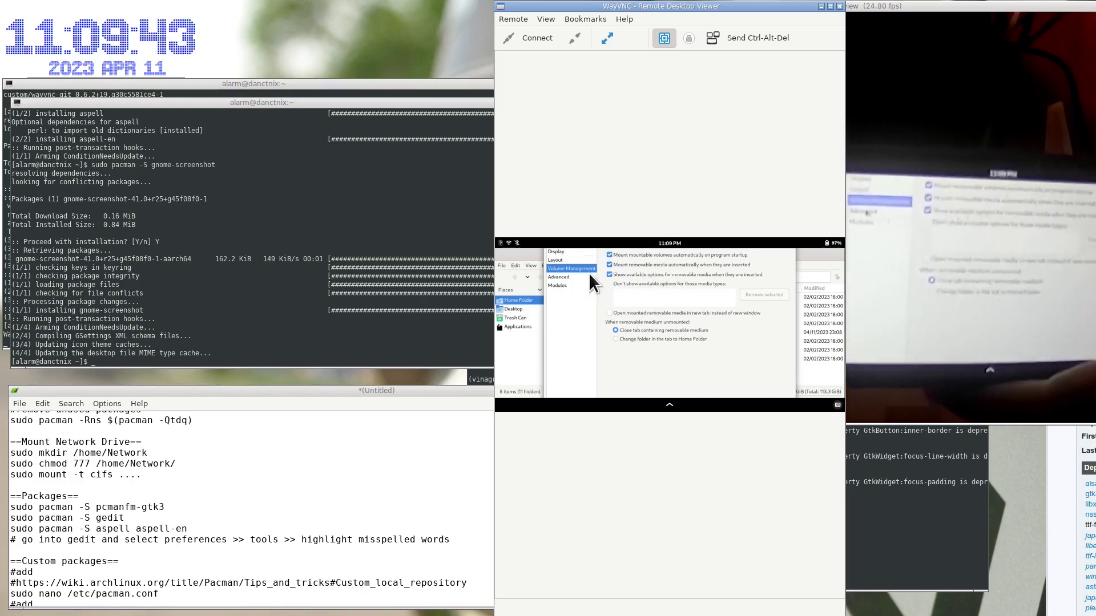
pyautogui.press('Down')
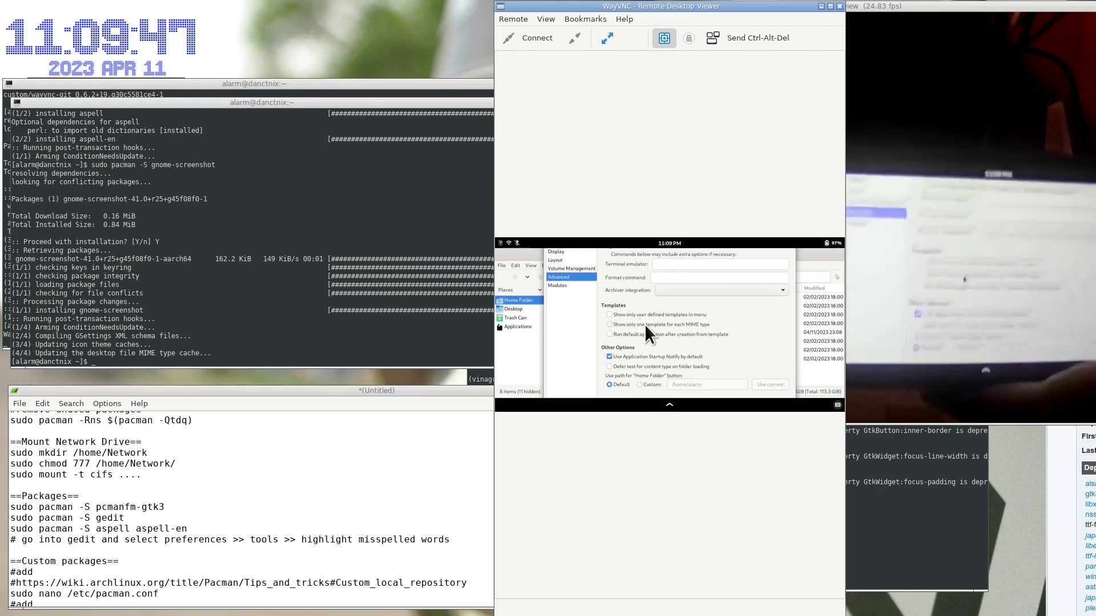
pyautogui.click(561, 283)
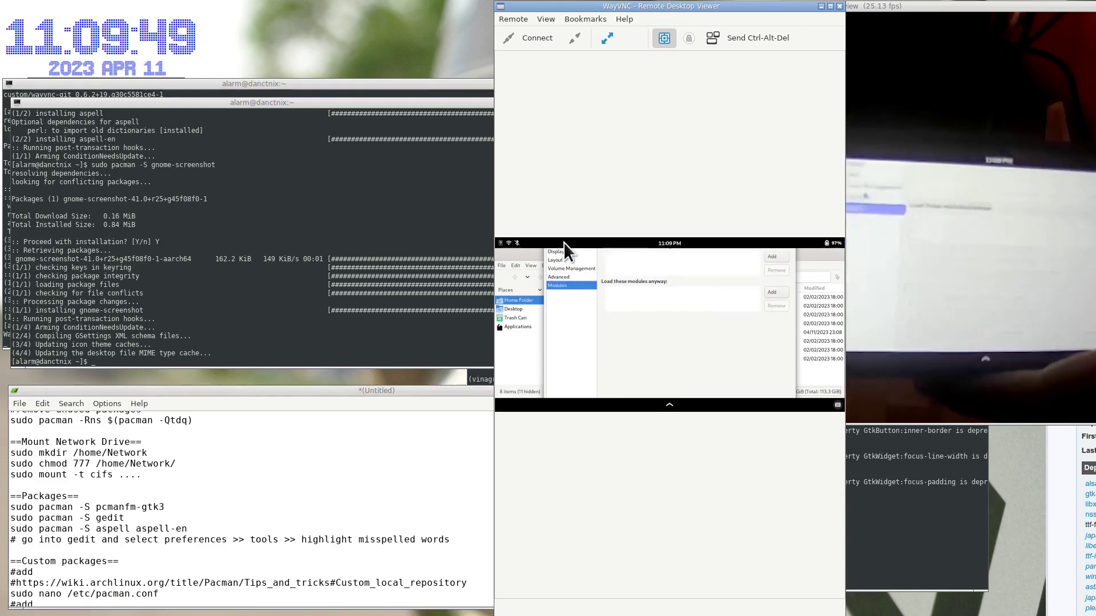
# - Tick 'Show icons of hidden files shadowed' on Display, then revisit the other pages through Modules
pyautogui.click(554, 251)
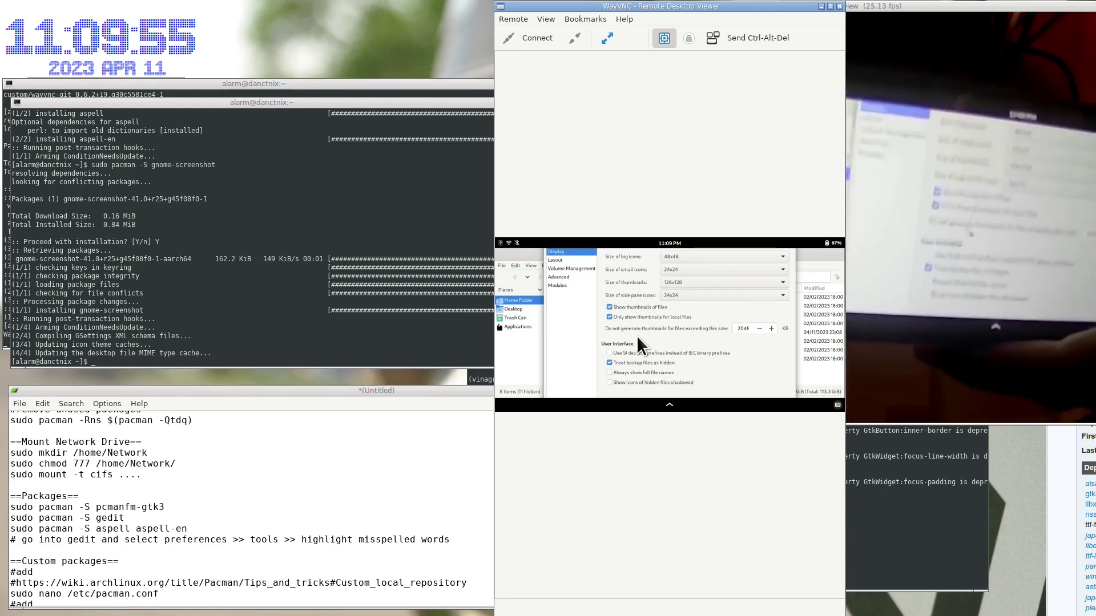
pyautogui.click(624, 383)
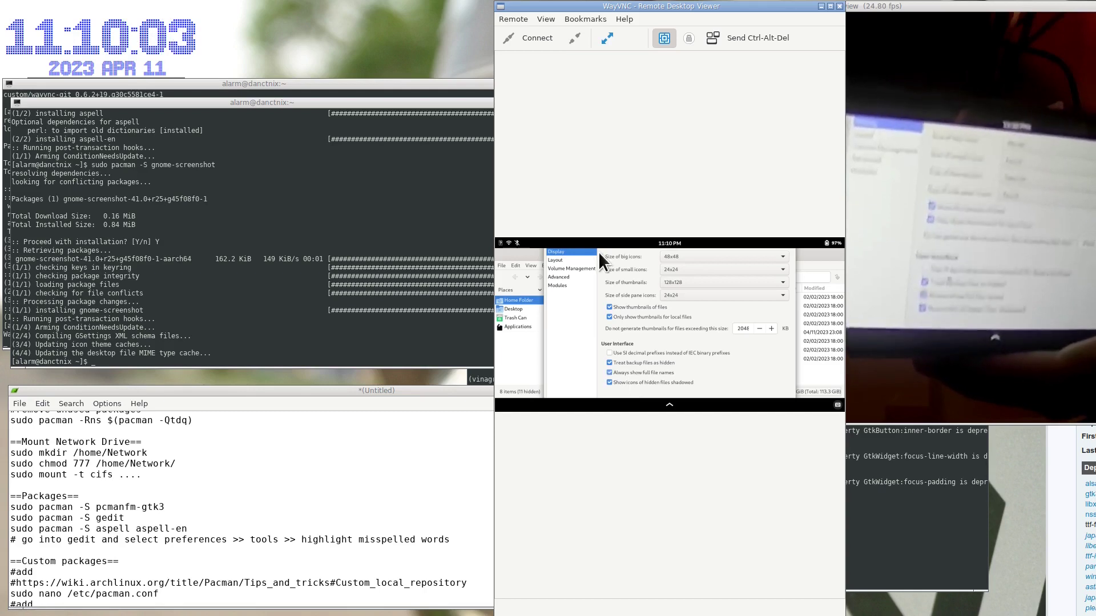
pyautogui.click(561, 261)
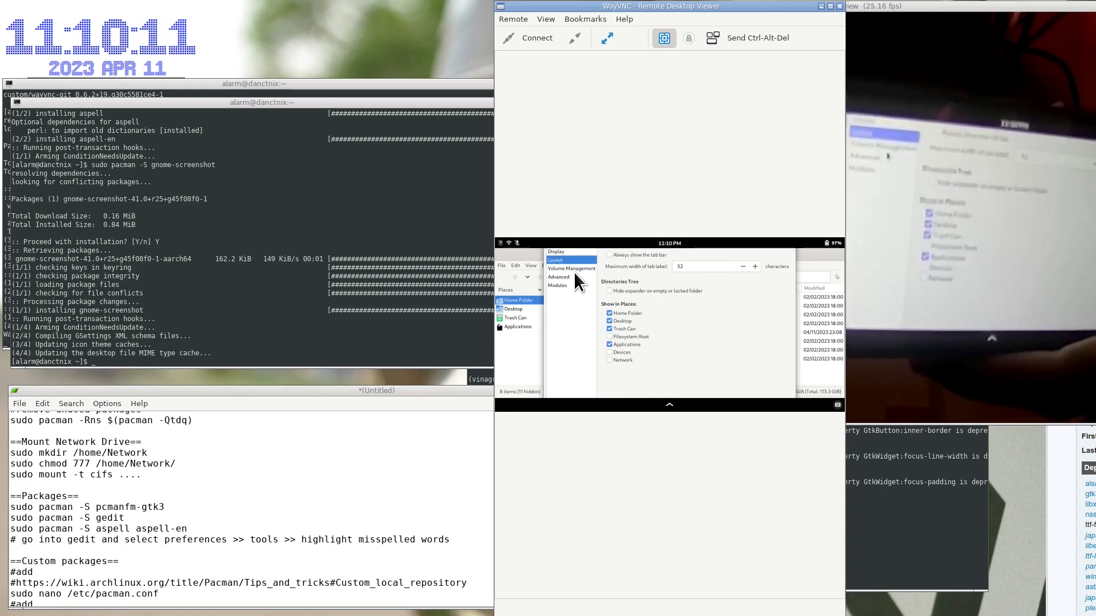
pyautogui.click(574, 267)
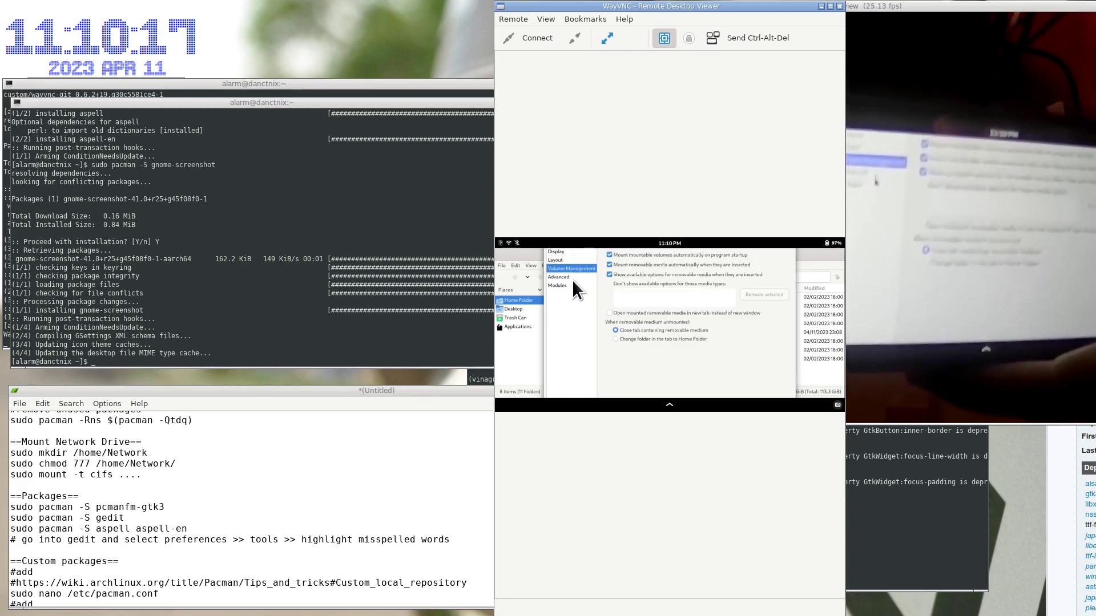
pyautogui.click(559, 277)
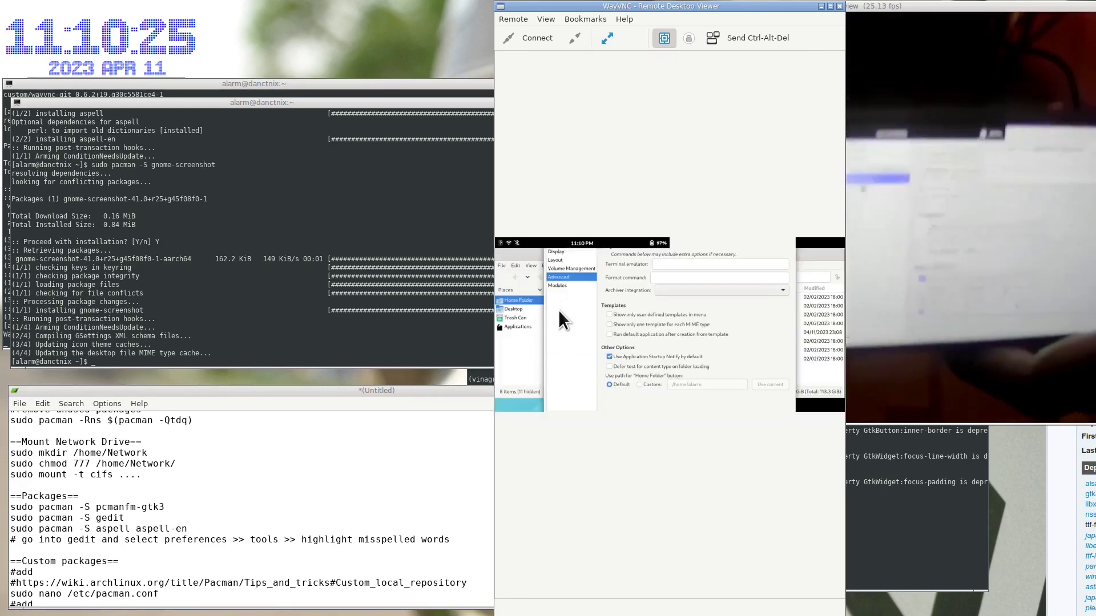
pyautogui.click(560, 285)
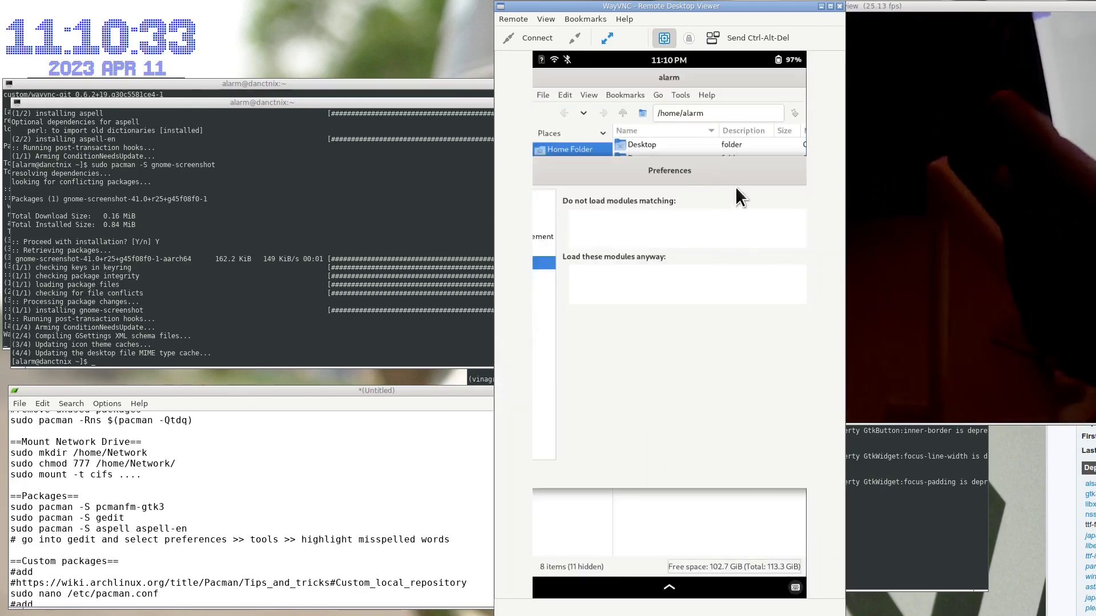
# - Launch the Settings app on the phone and open its Displays page
pyautogui.click(672, 589)
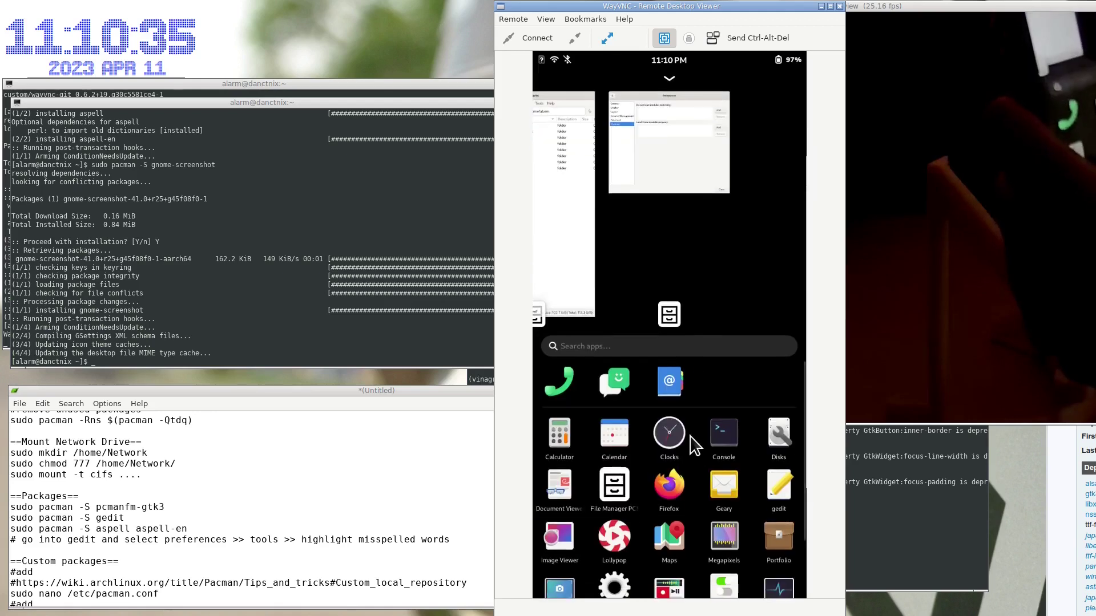
pyautogui.scroll(-2, 707, 496)
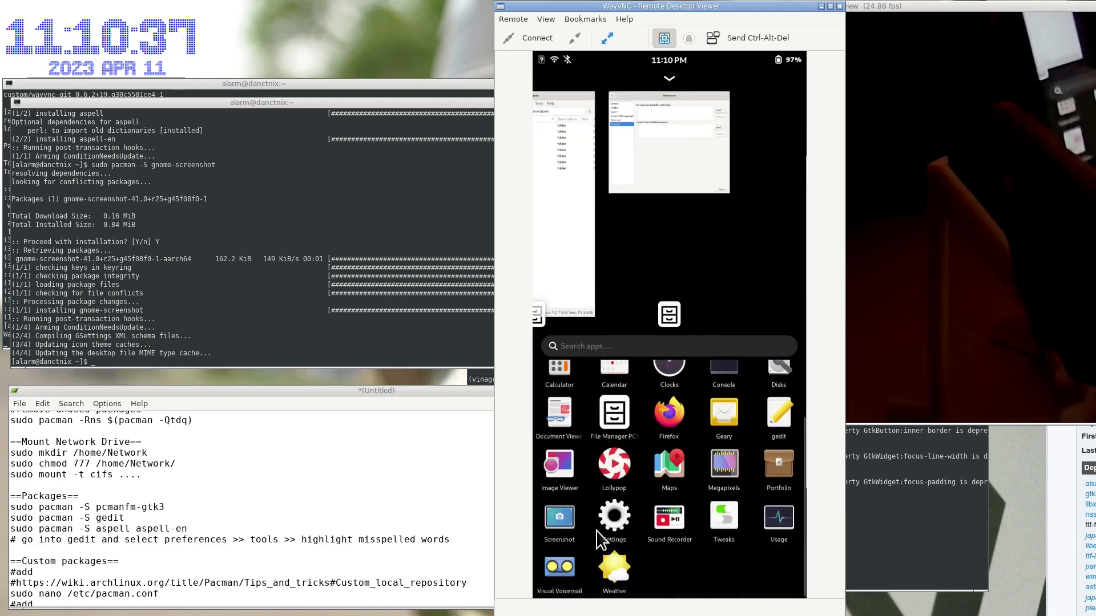
pyautogui.click(628, 474)
pyautogui.click(615, 573)
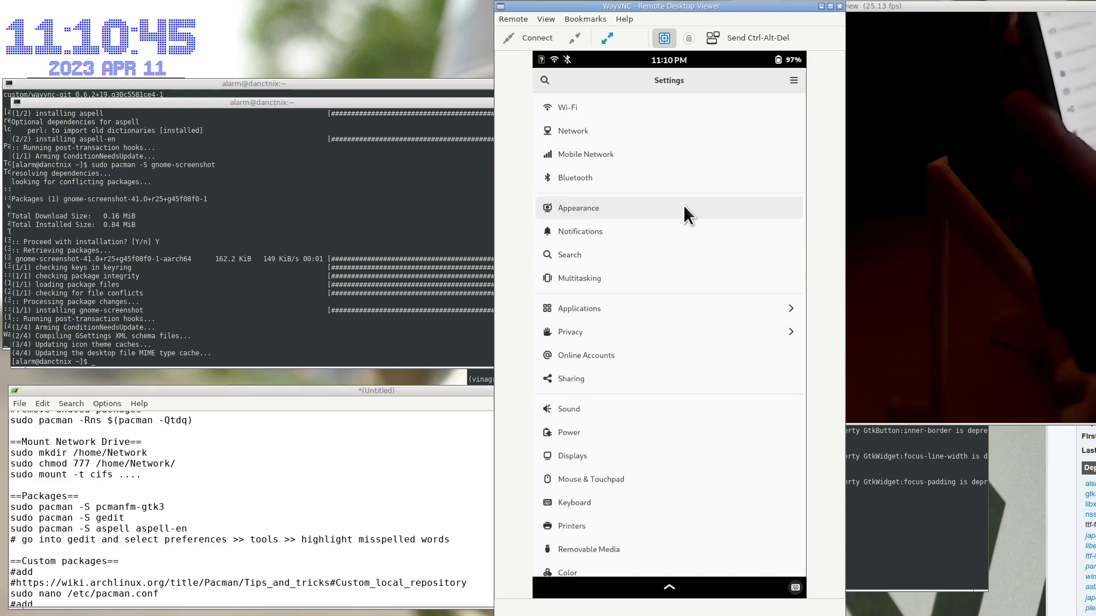
pyautogui.click(601, 457)
# - Try the 100 % scale, then pick 125 % and apply it
pyautogui.click(772, 174)
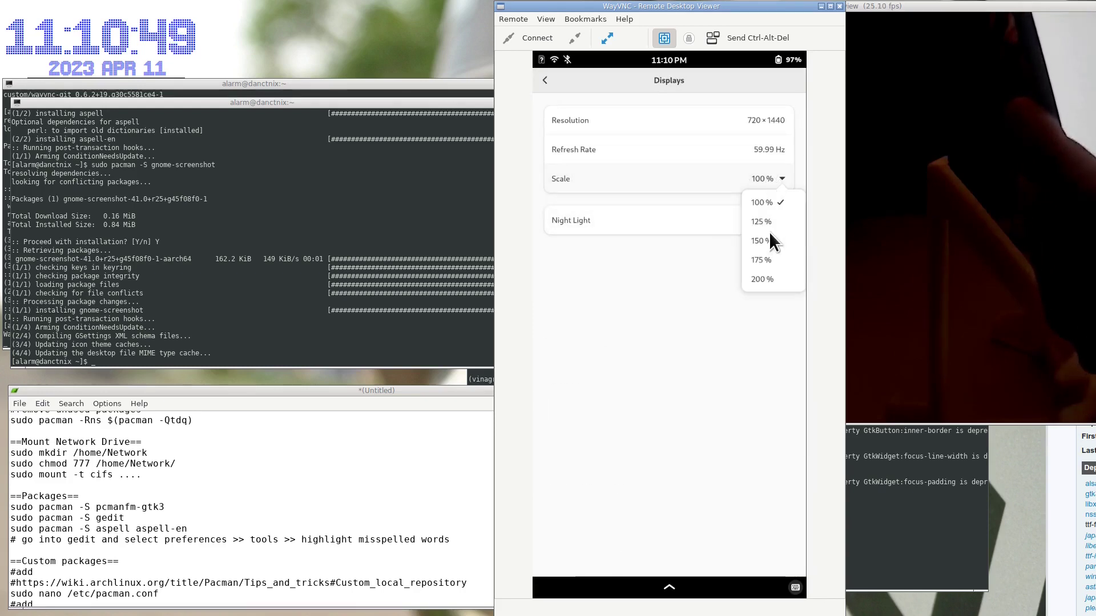
pyautogui.click(765, 203)
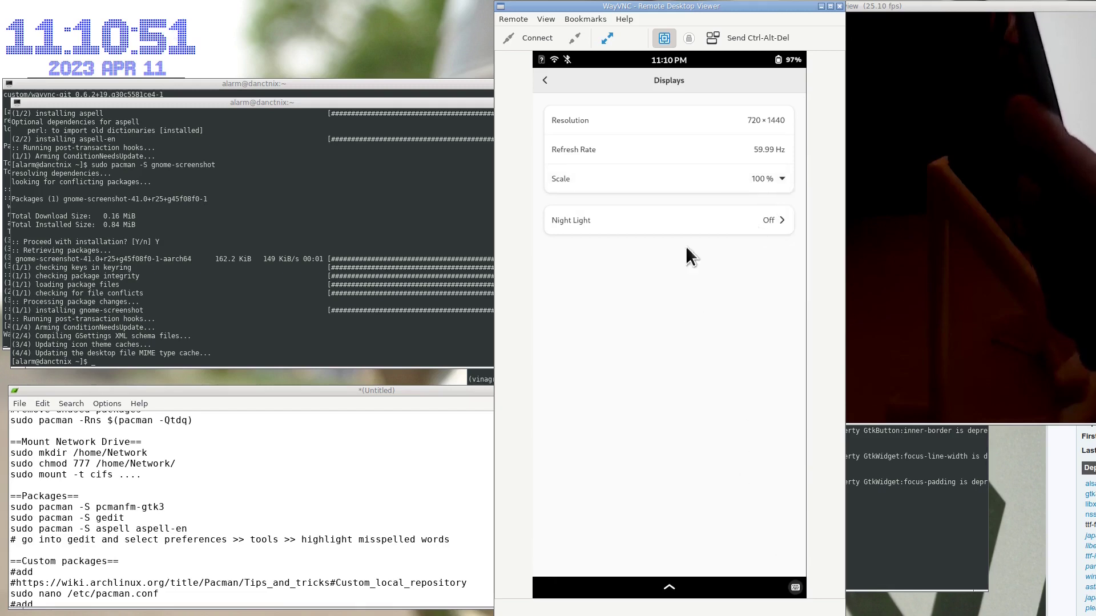
pyautogui.click(764, 178)
pyautogui.click(777, 222)
pyautogui.click(781, 80)
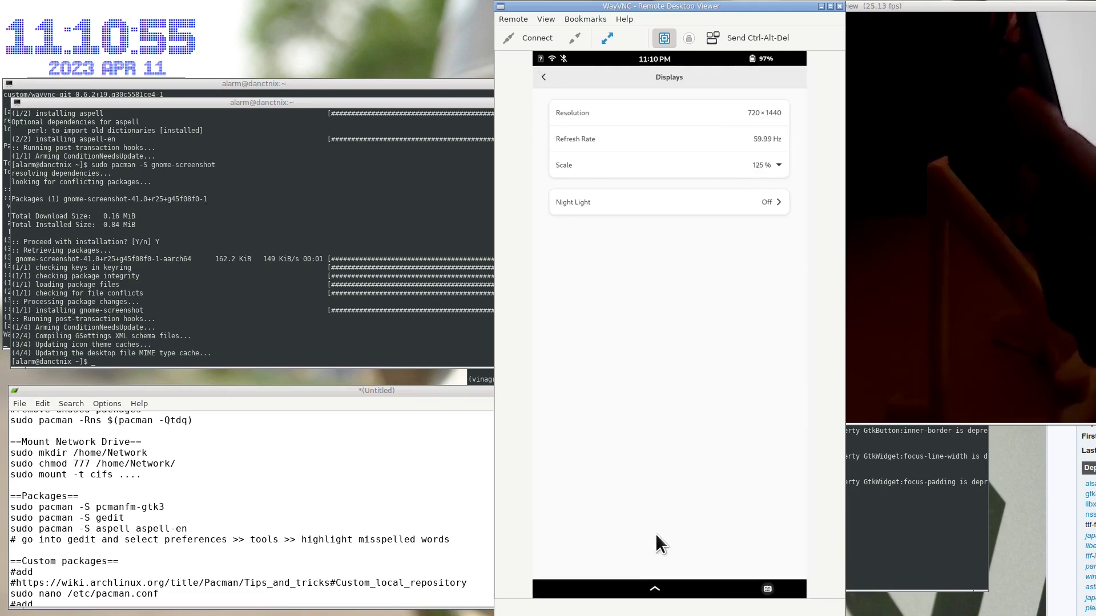
# - Return to Displays from the overview, choose 100 % scale and apply it
pyautogui.click(656, 591)
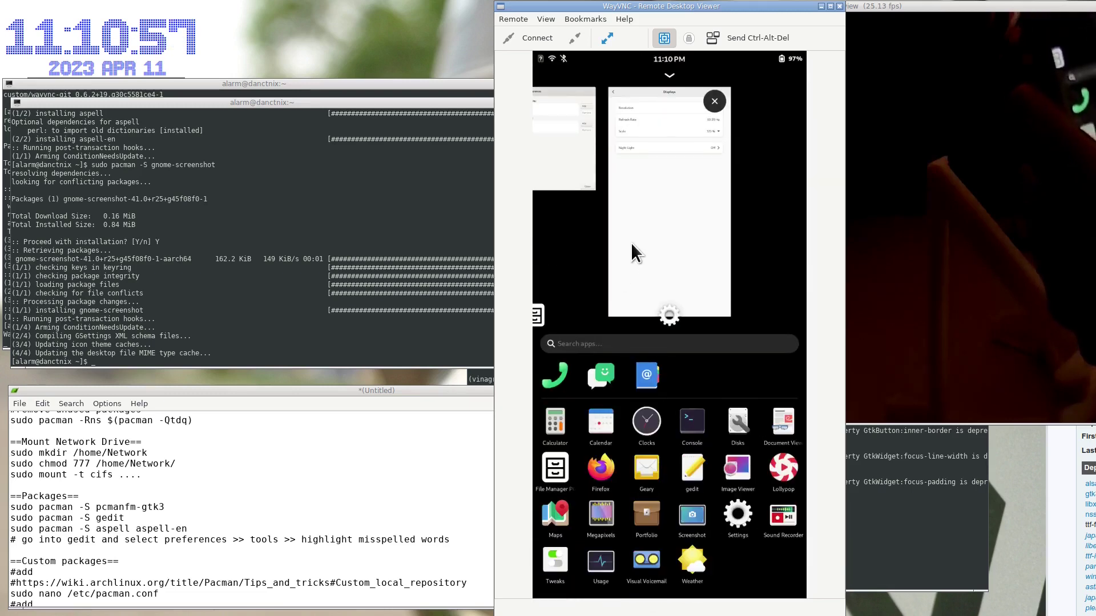
pyautogui.moveTo(630, 237); pyautogui.dragTo(661, 165)
pyautogui.click(661, 165)
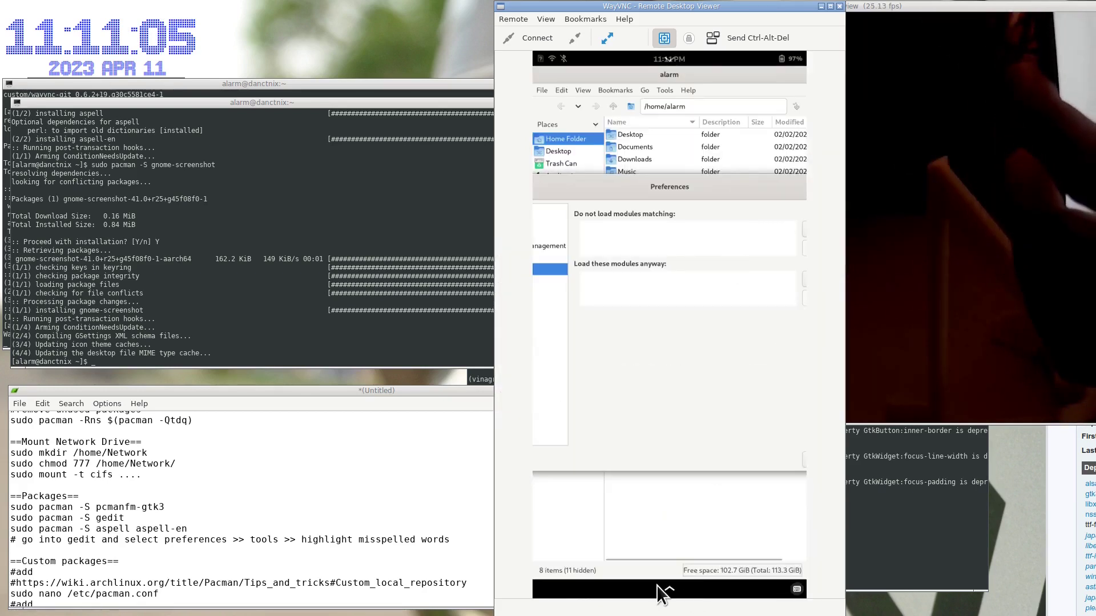
pyautogui.click(656, 584)
pyautogui.click(789, 177)
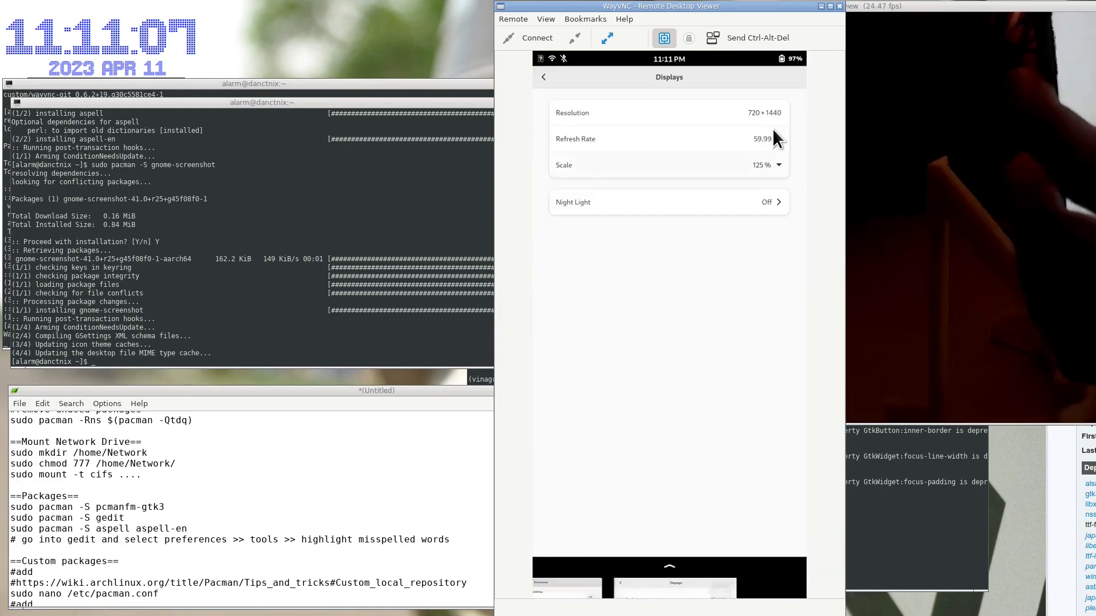
pyautogui.click(766, 166)
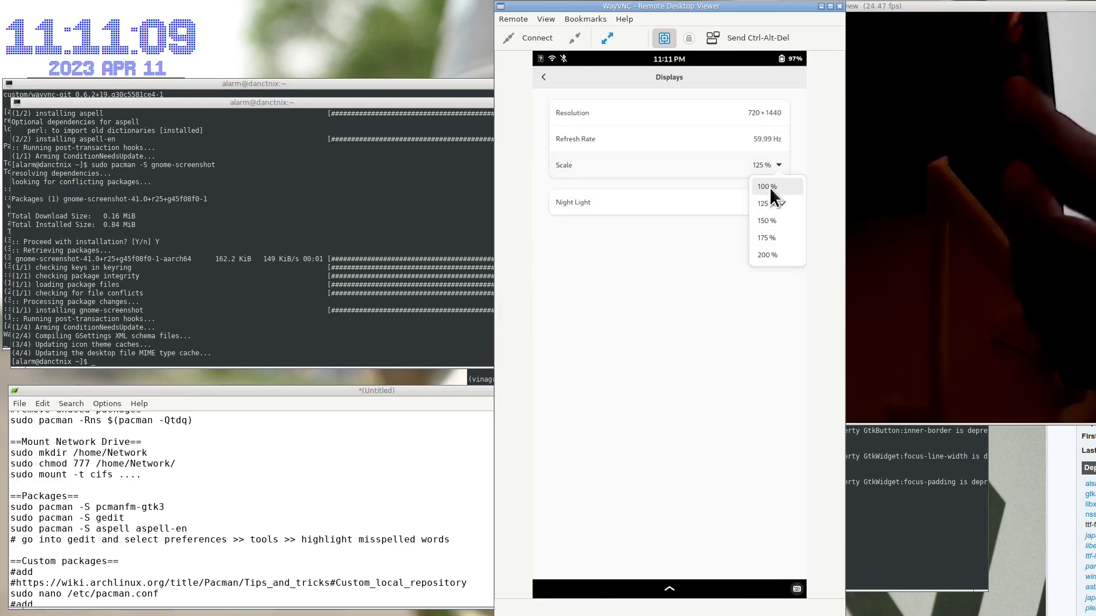
pyautogui.click(770, 188)
pyautogui.click(785, 77)
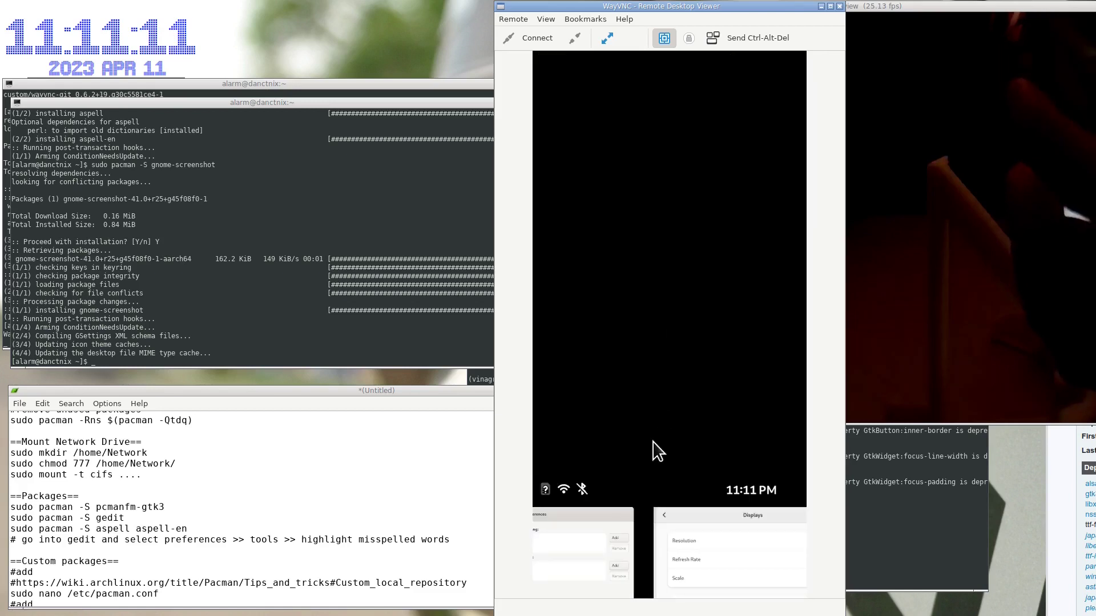
# - Switch back to the file manager and close its Preferences dialog
pyautogui.click(669, 591)
pyautogui.click(568, 245)
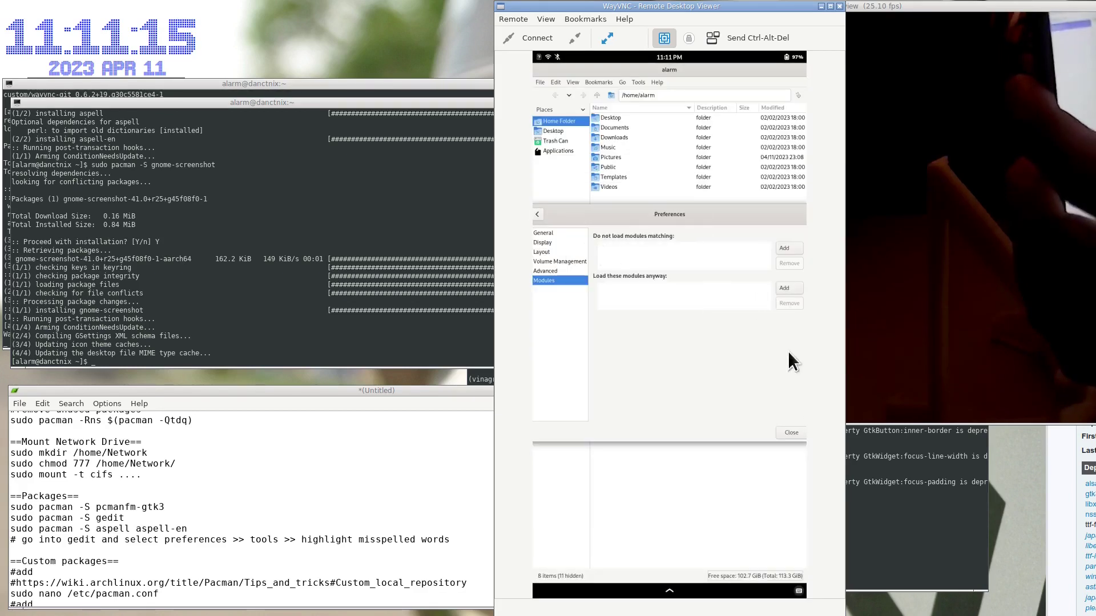
pyautogui.click(791, 432)
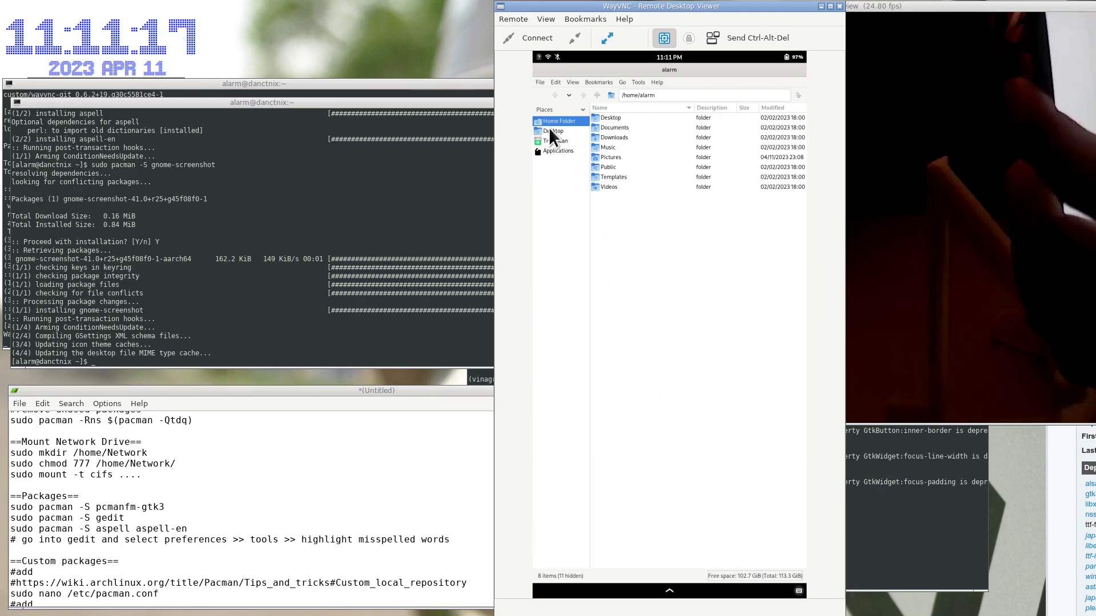
# - Toggle the status bar off and back on, then turn off the side pane
pyautogui.click(555, 82)
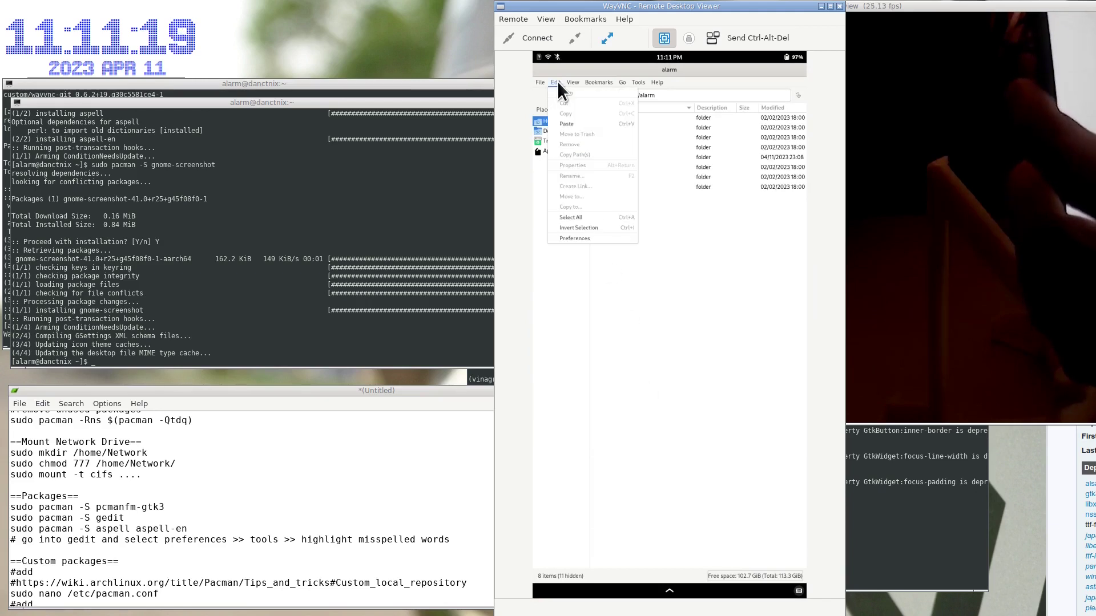
pyautogui.moveTo(573, 81)
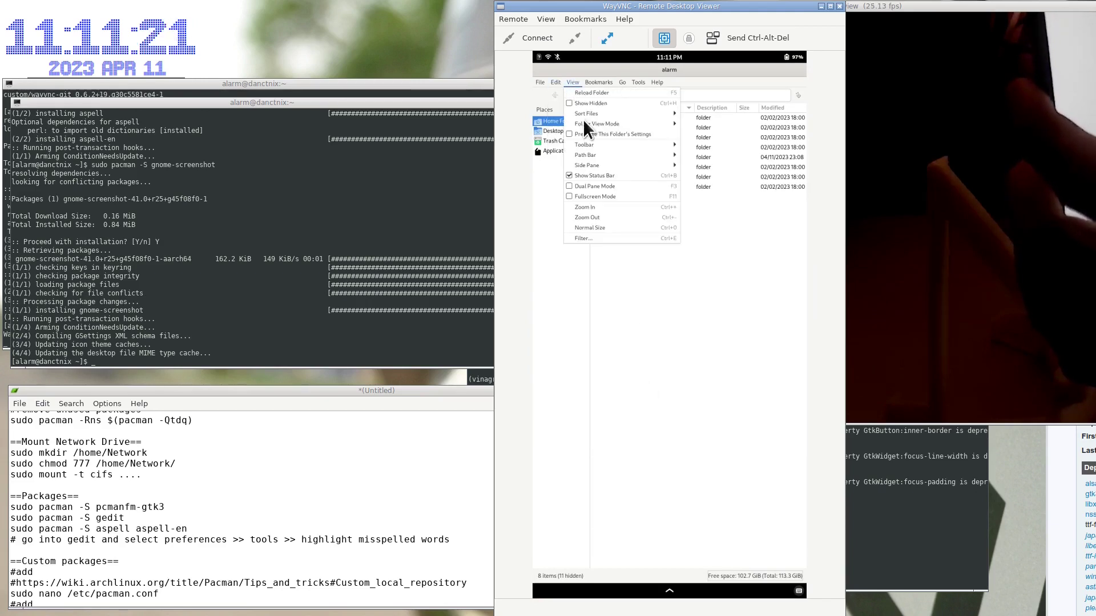
pyautogui.click(600, 175)
pyautogui.click(572, 82)
pyautogui.click(591, 176)
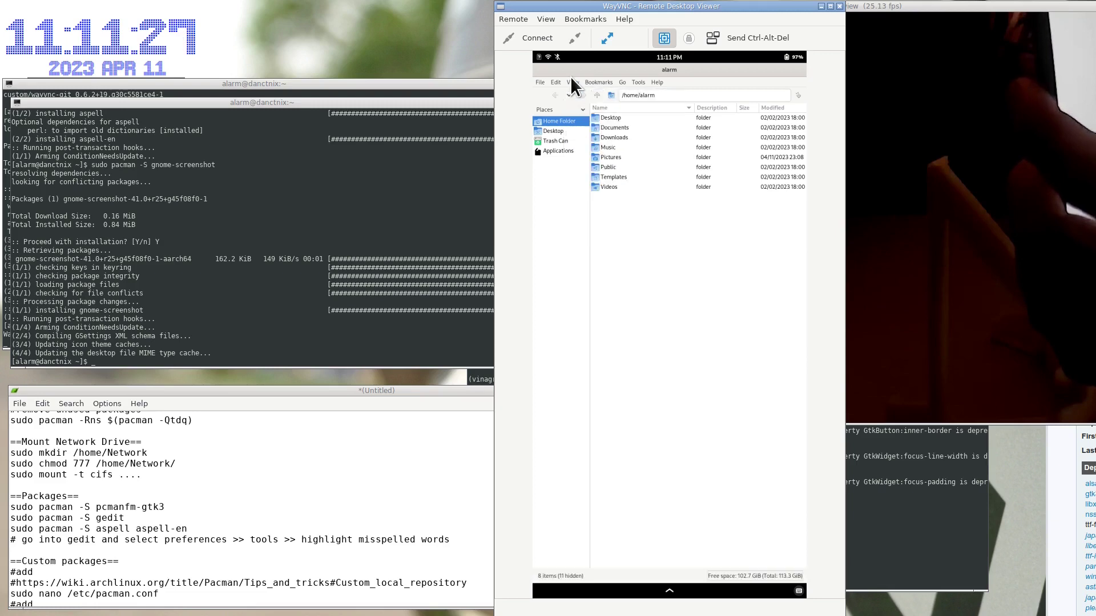
pyautogui.click(573, 82)
pyautogui.moveTo(596, 167)
pyautogui.click(708, 166)
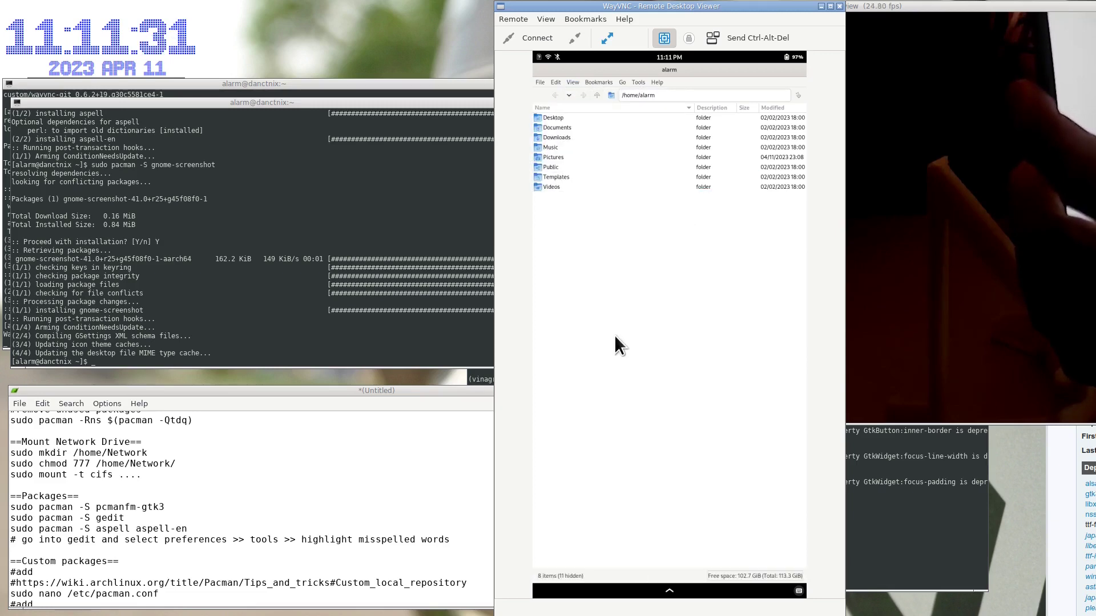
# - Reopen Displays from the overview, pick 150 % scale and apply it
pyautogui.click(663, 584)
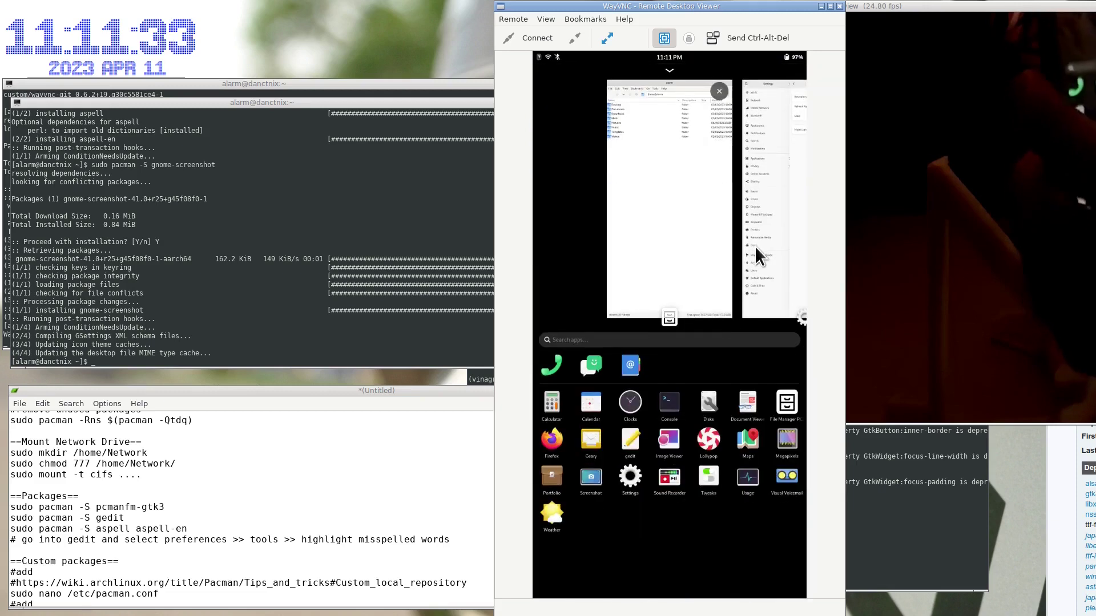
pyautogui.click(672, 217)
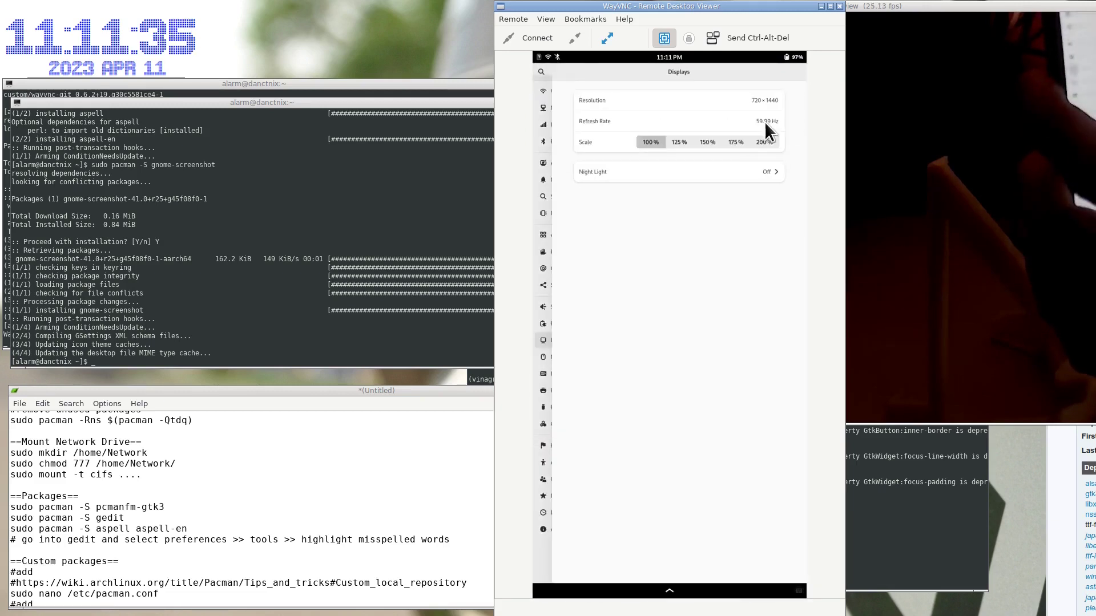
pyautogui.click(769, 142)
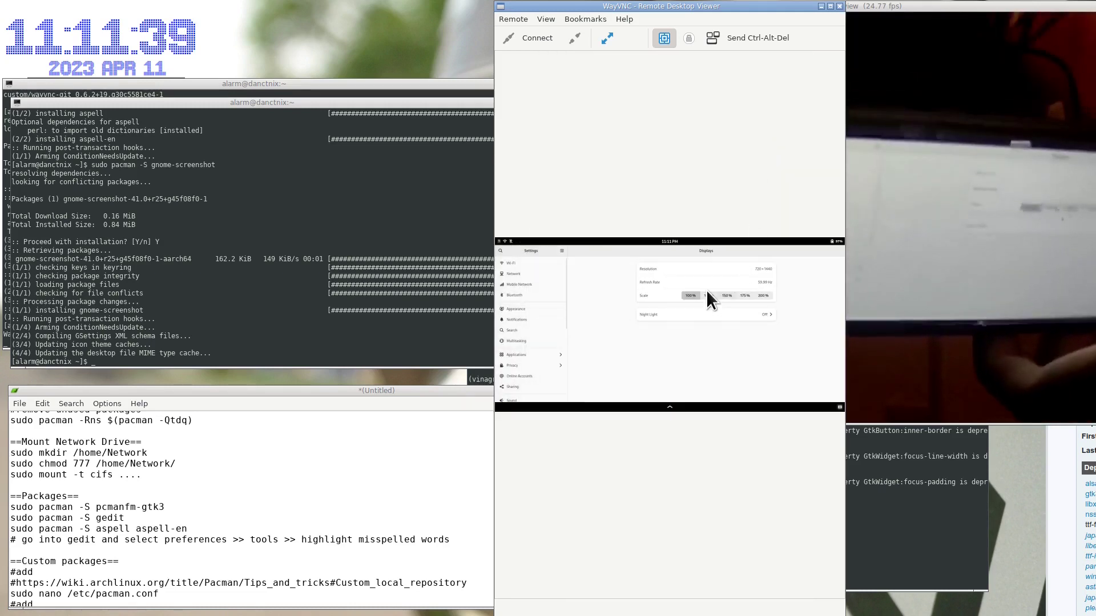
pyautogui.click(727, 296)
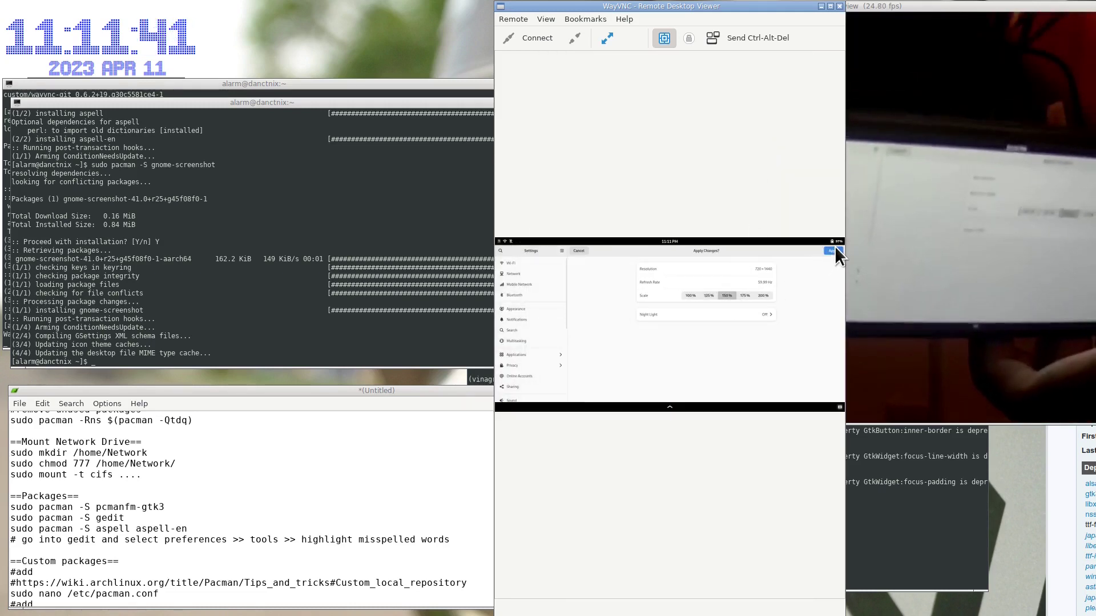
pyautogui.click(829, 253)
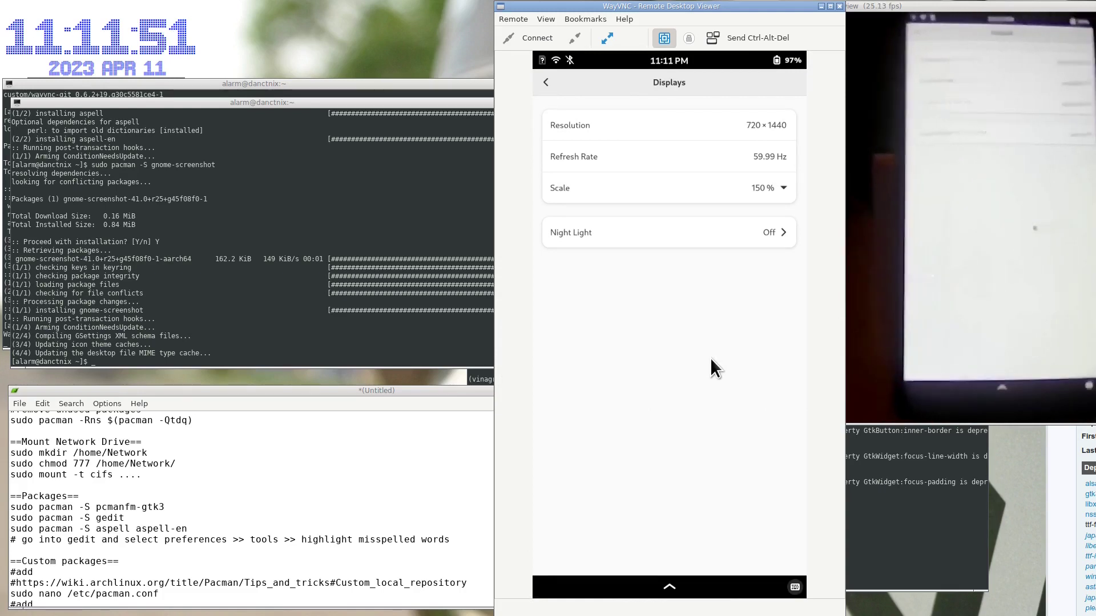
# - Close the Settings window and bring the file manager back full screen
pyautogui.click(672, 588)
pyautogui.click(708, 116)
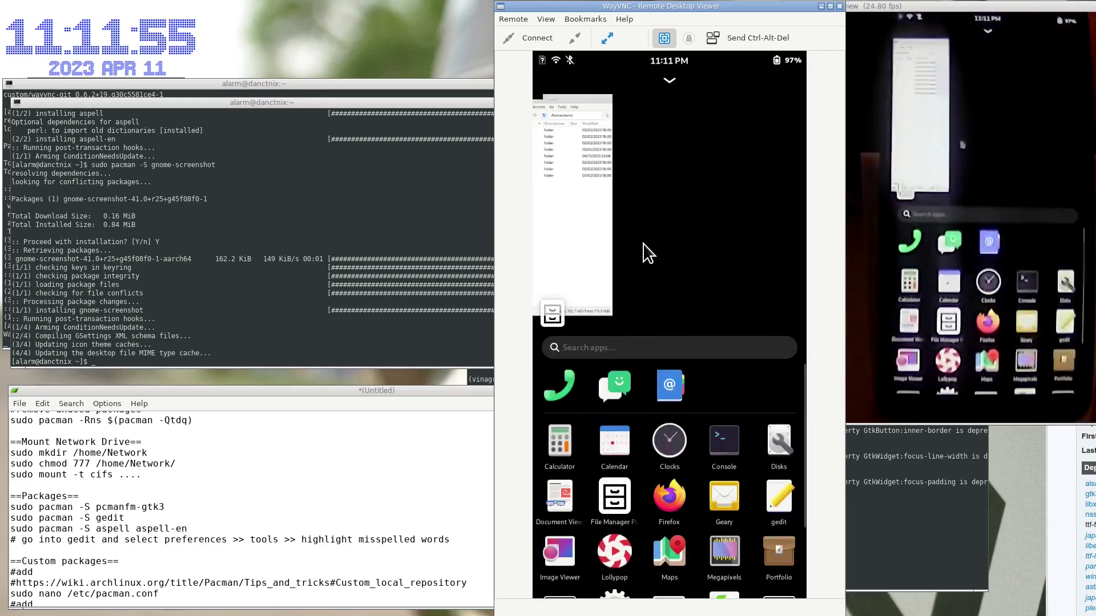
pyautogui.click(712, 326)
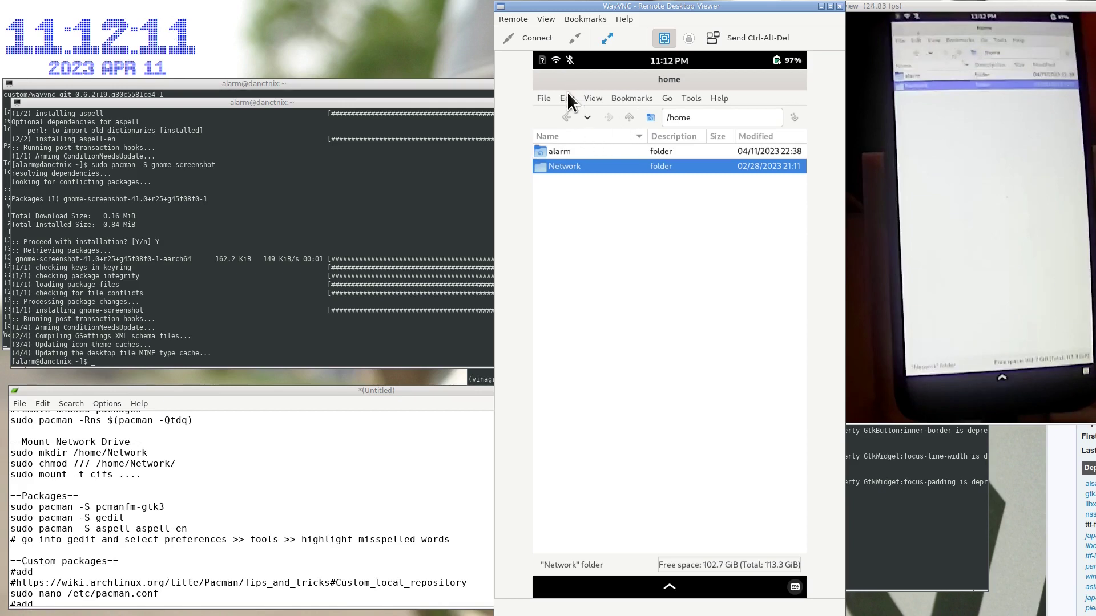
# - Enable 'Open files with single click' in the file manager Preferences
pyautogui.click(588, 97)
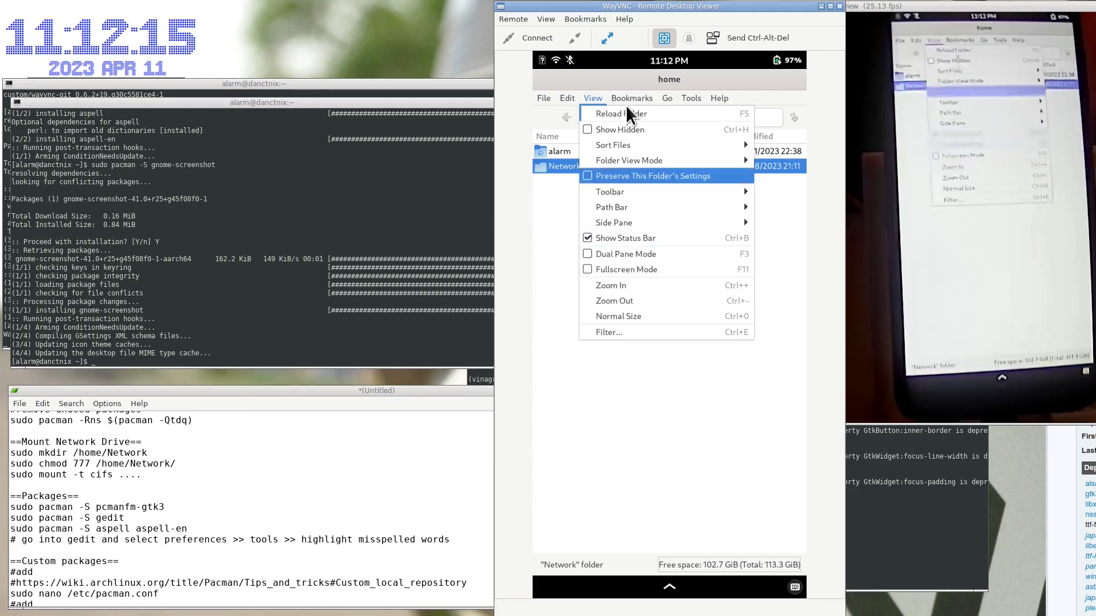
pyautogui.moveTo(696, 95)
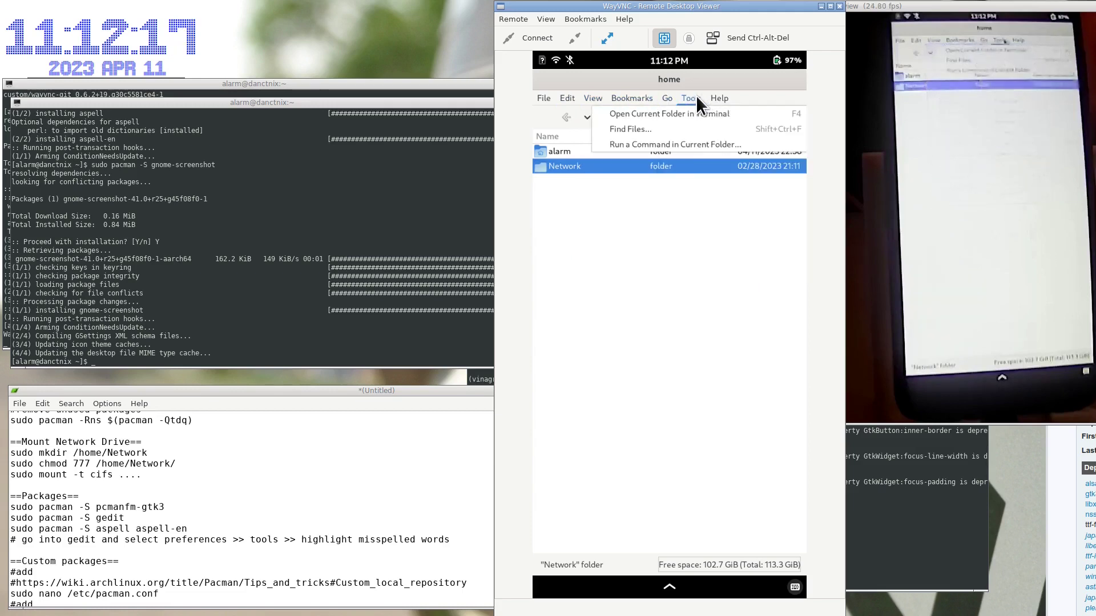
pyautogui.moveTo(663, 95)
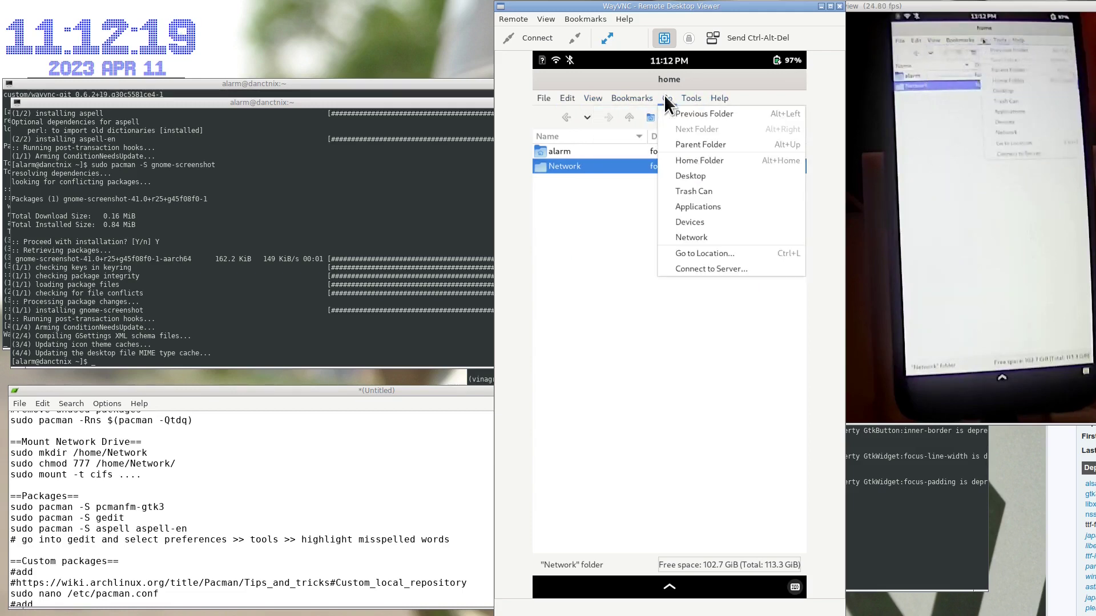
pyautogui.moveTo(591, 95)
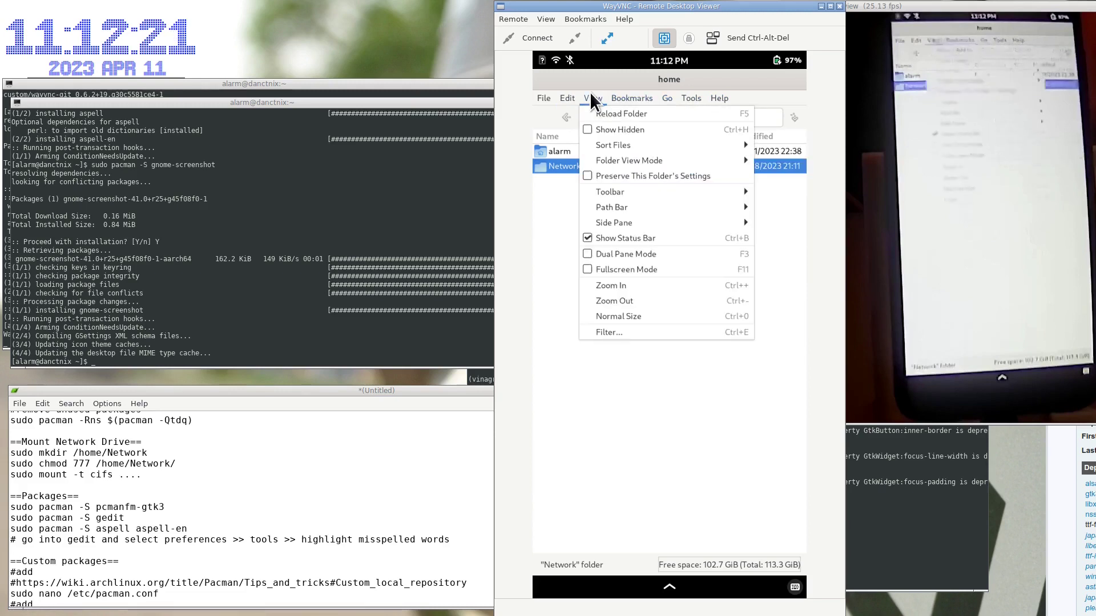
pyautogui.moveTo(612, 189)
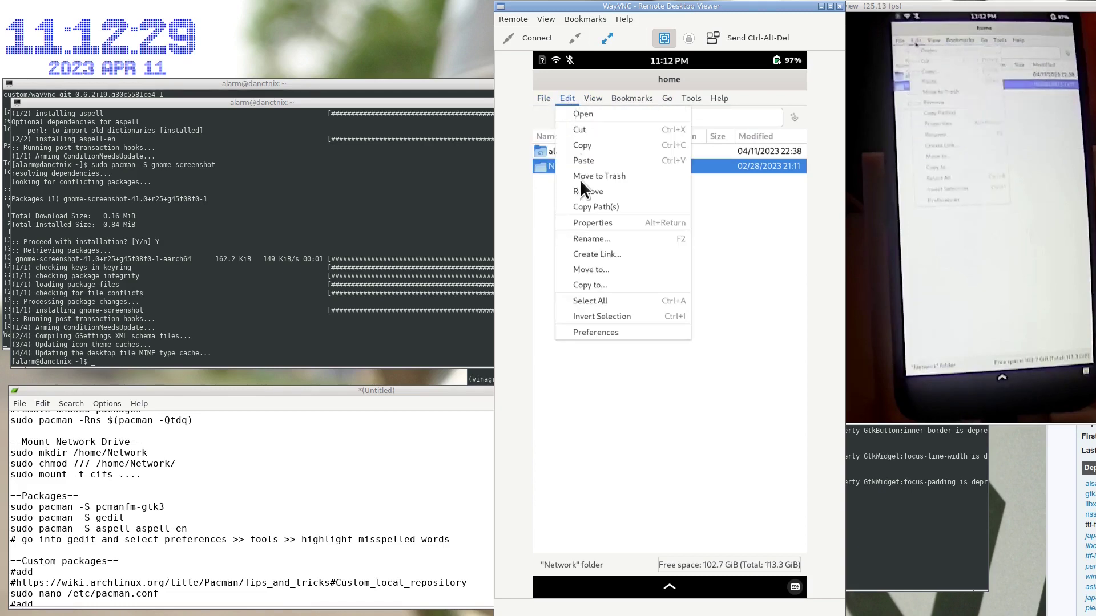
pyautogui.click(592, 330)
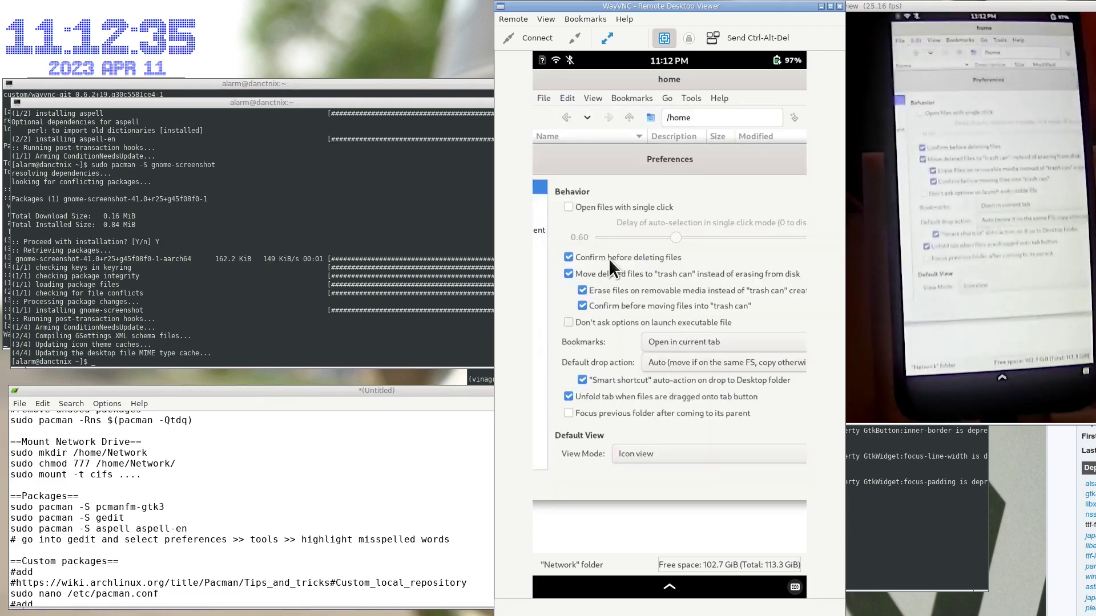
pyautogui.click(601, 206)
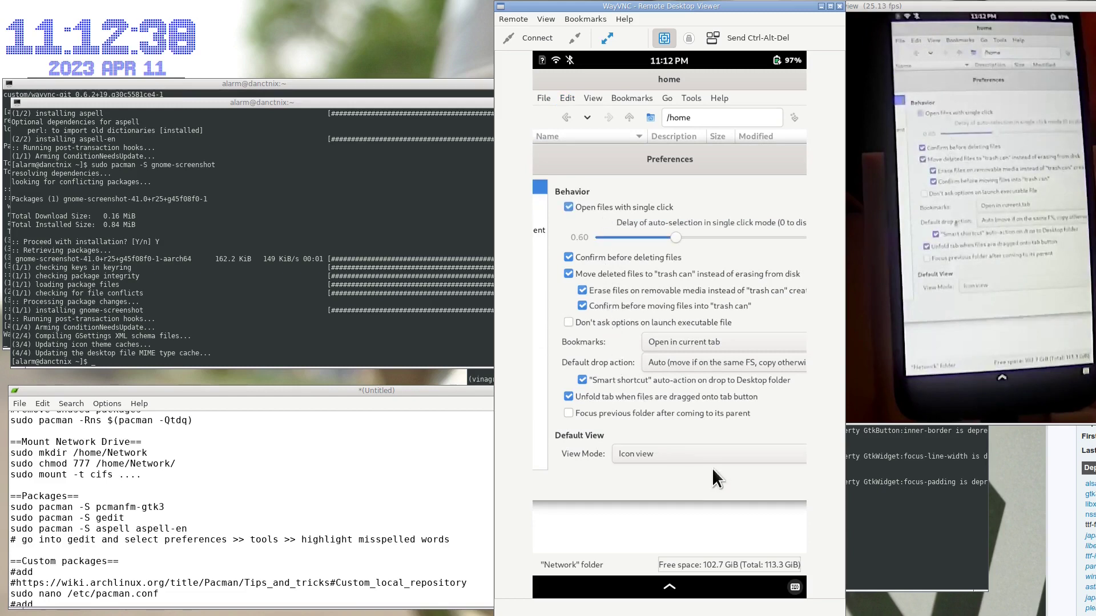
pyautogui.click(640, 478)
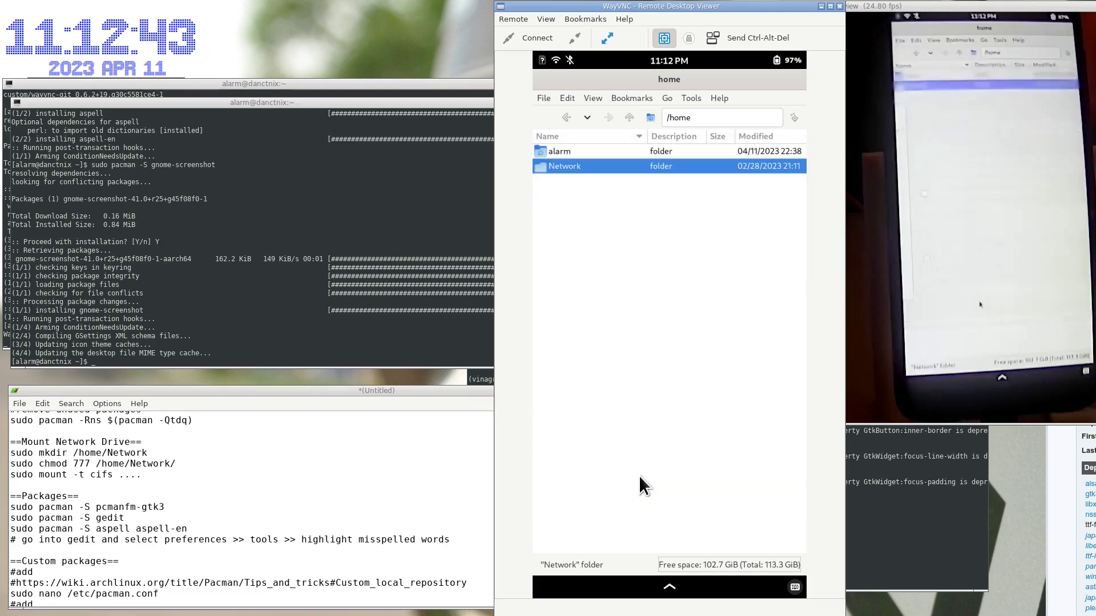
# - Browse the network share's AudioBooks folder, then close the file manager window
pyautogui.click(649, 255)
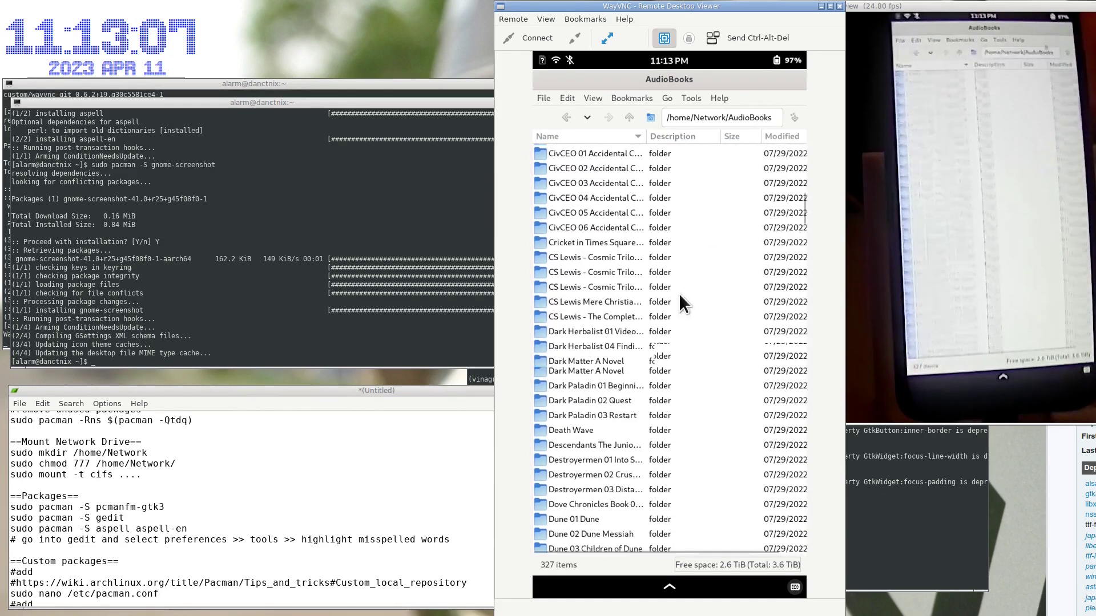
pyautogui.click(669, 587)
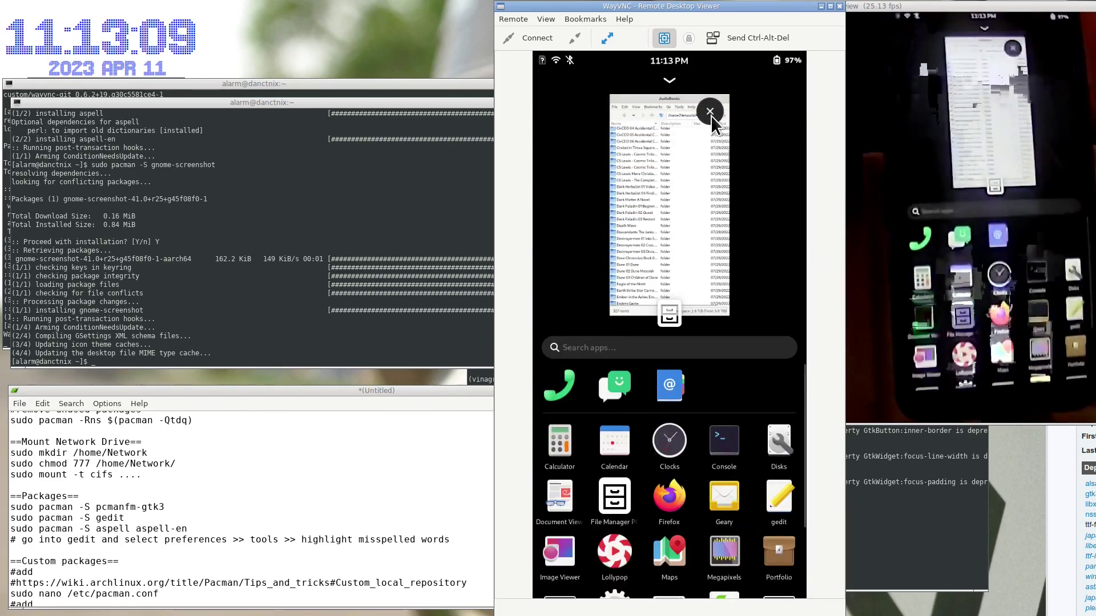
pyautogui.click(710, 113)
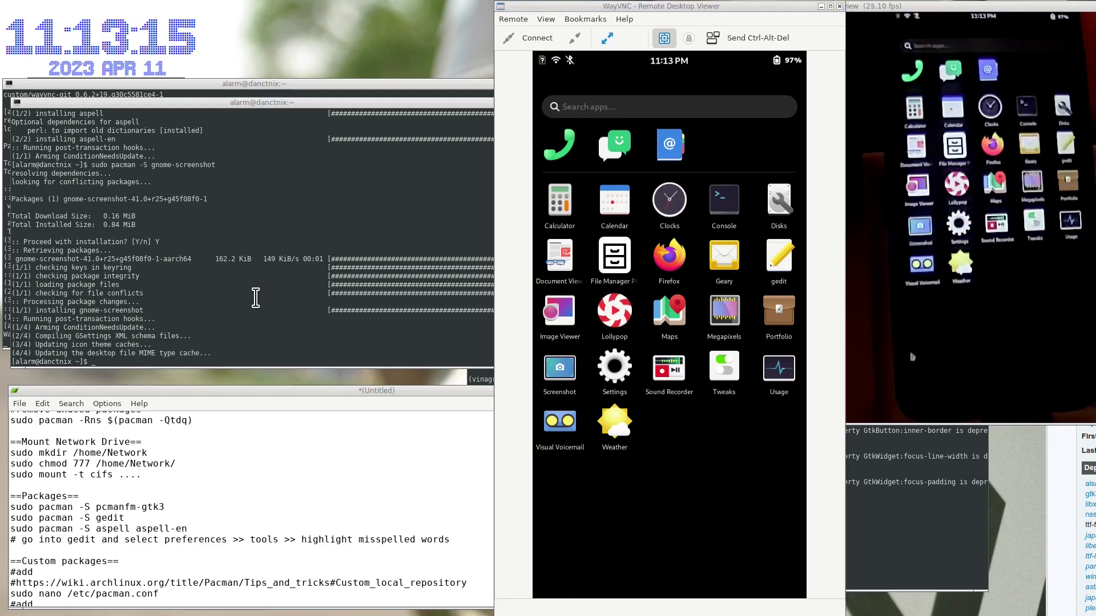
# - List /usr/share/applications and tab-complete the path to pcmanfm.desktop
pyautogui.click(255, 297)
pyautogui.write('sudo pacman')
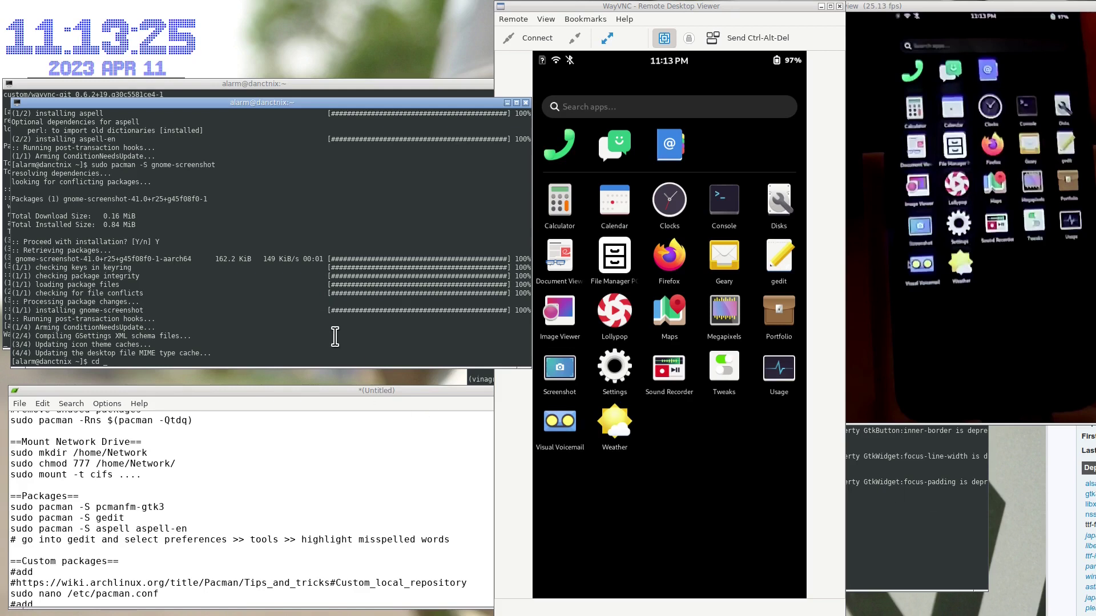
pyautogui.write('s')
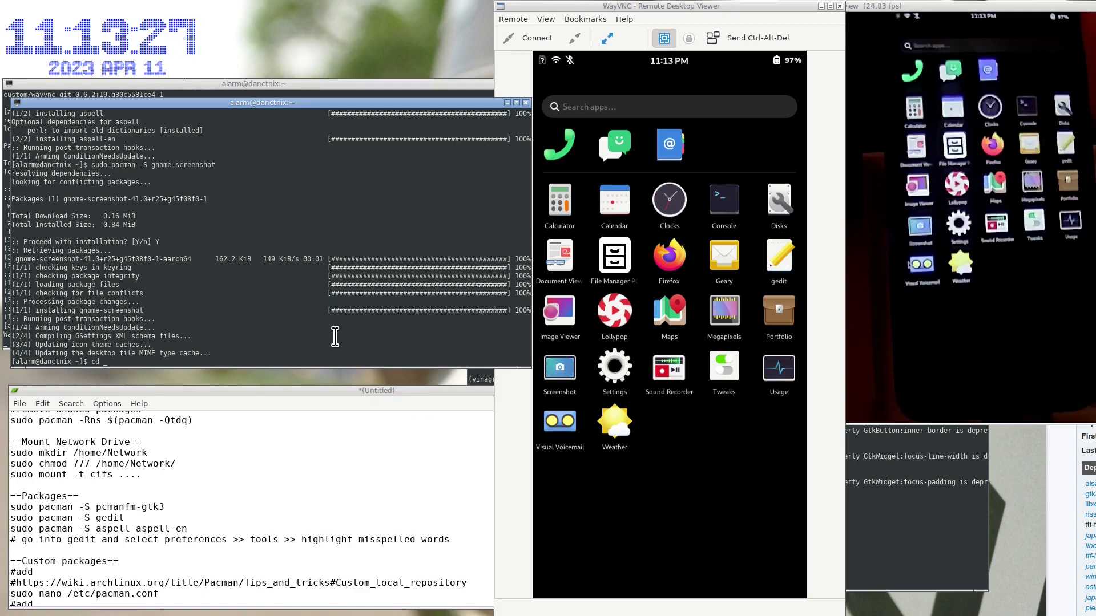
pyautogui.write('/usr/share/applications/')
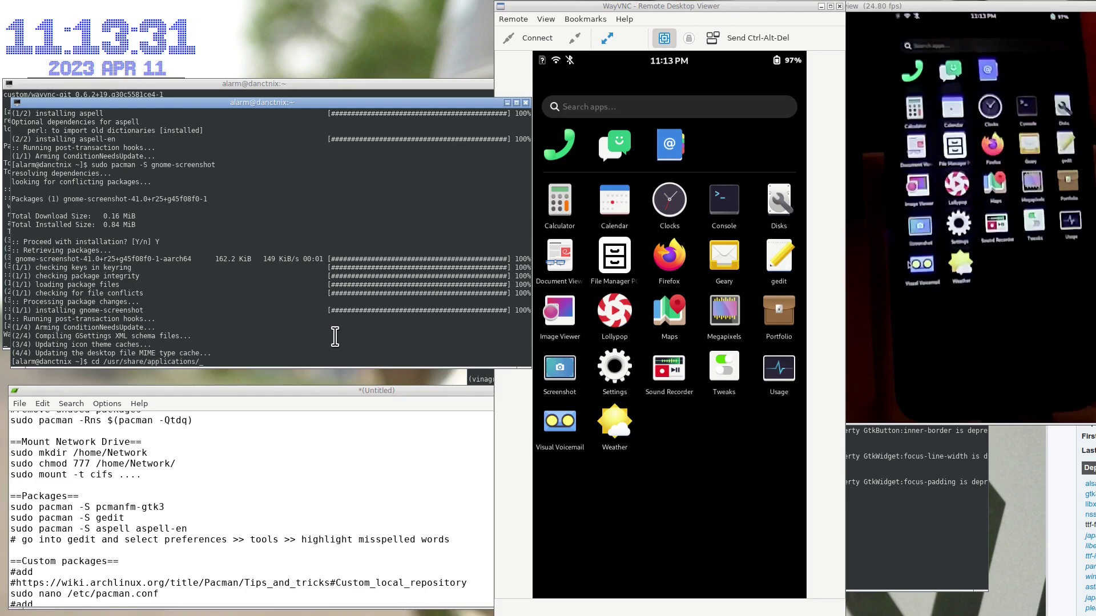
pyautogui.press('Return')
pyautogui.write('ls | more')
pyautogui.press('Return')
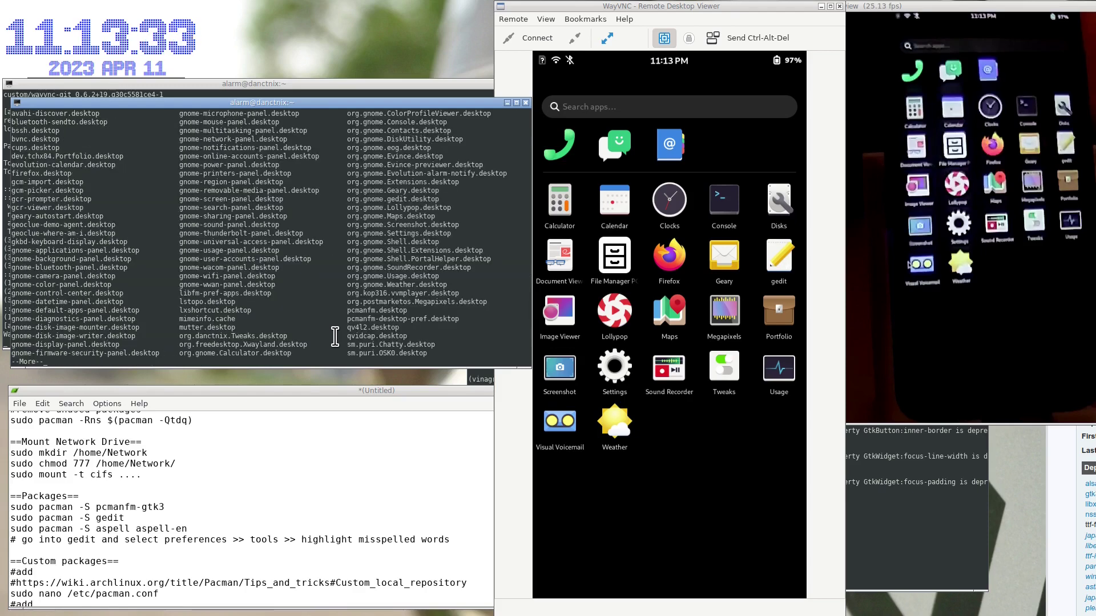
pyautogui.press('space')
pyautogui.press('Up')
pyautogui.press('Up')
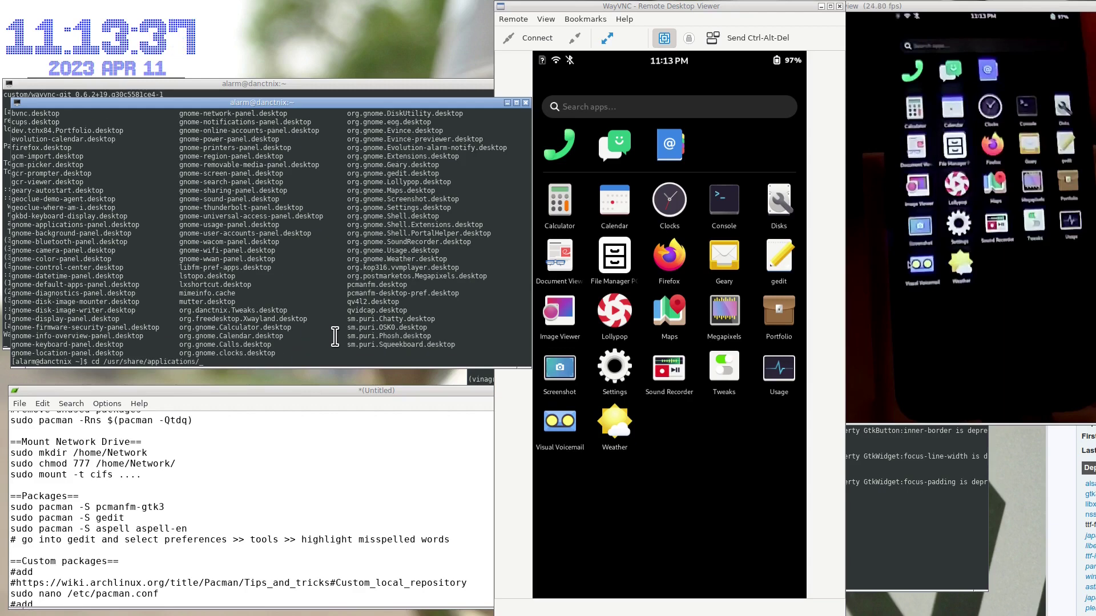
pyautogui.write('pcmanfm')
pyautogui.press('Tab')
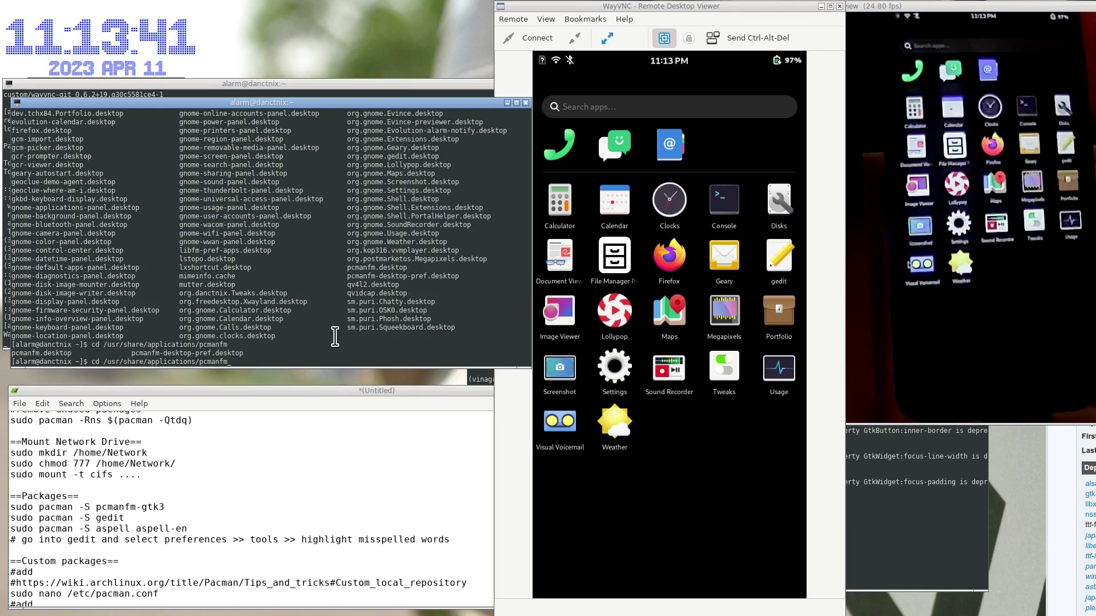
pyautogui.write('.')
pyautogui.press('Tab')
pyautogui.press('Return')
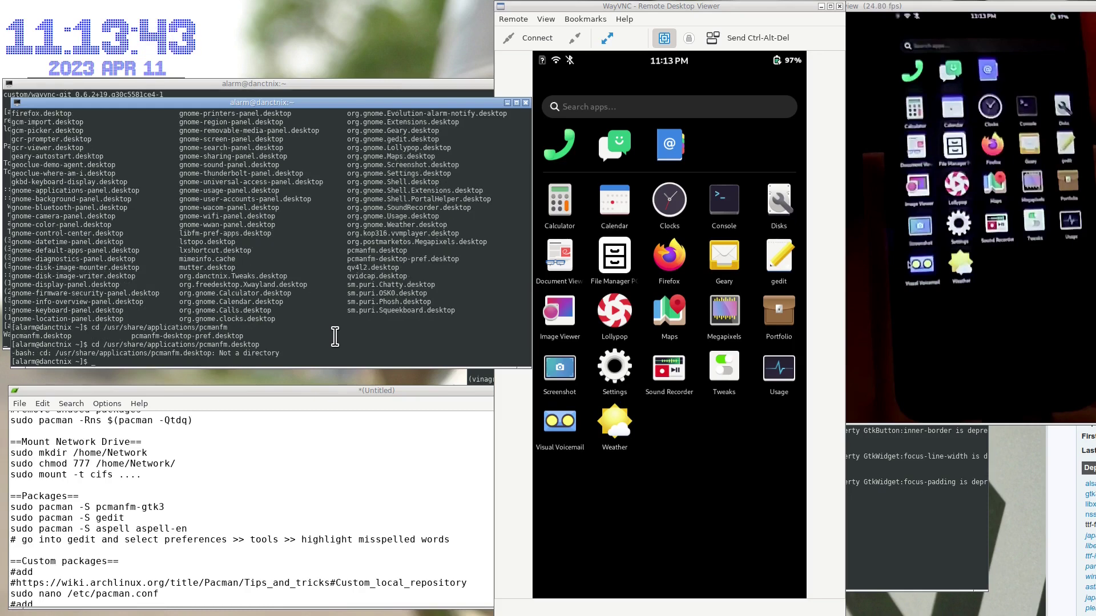
# - Open pcmanfm.desktop in nano with sudo, entering the administrator password
pyautogui.press('Up')
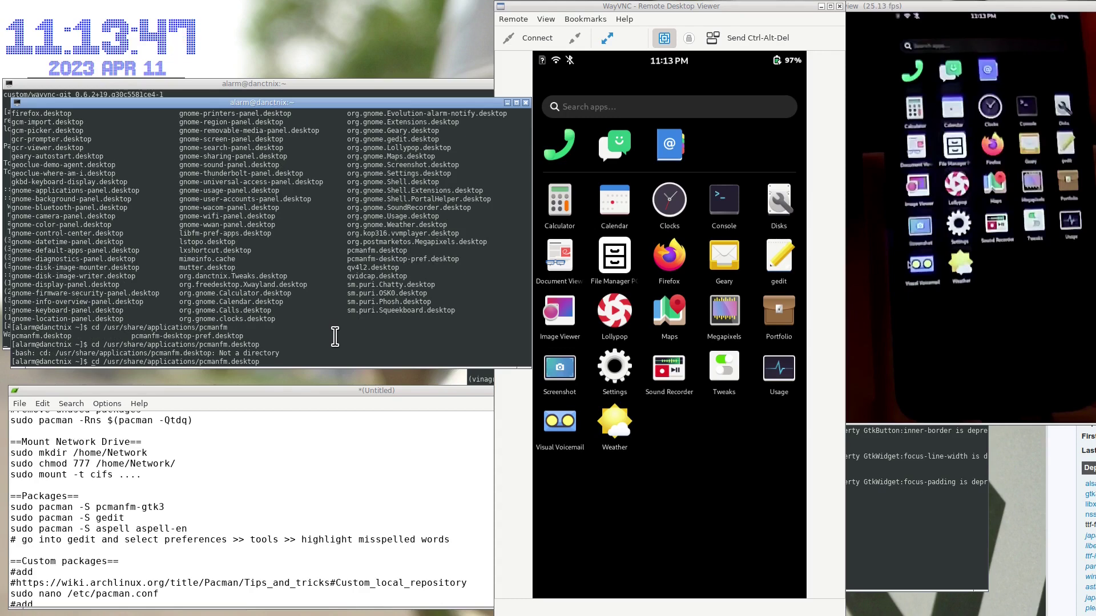
pyautogui.press('Home')
pyautogui.press('Delete')
pyautogui.press('Delete')
pyautogui.write('sudo na')
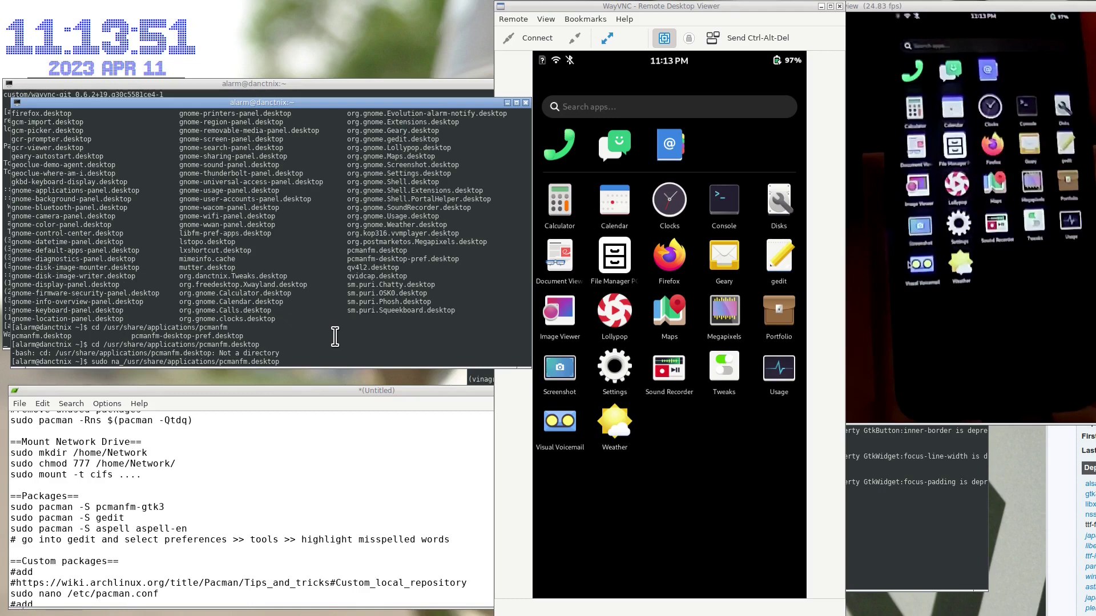
pyautogui.write('no')
pyautogui.press('Return')
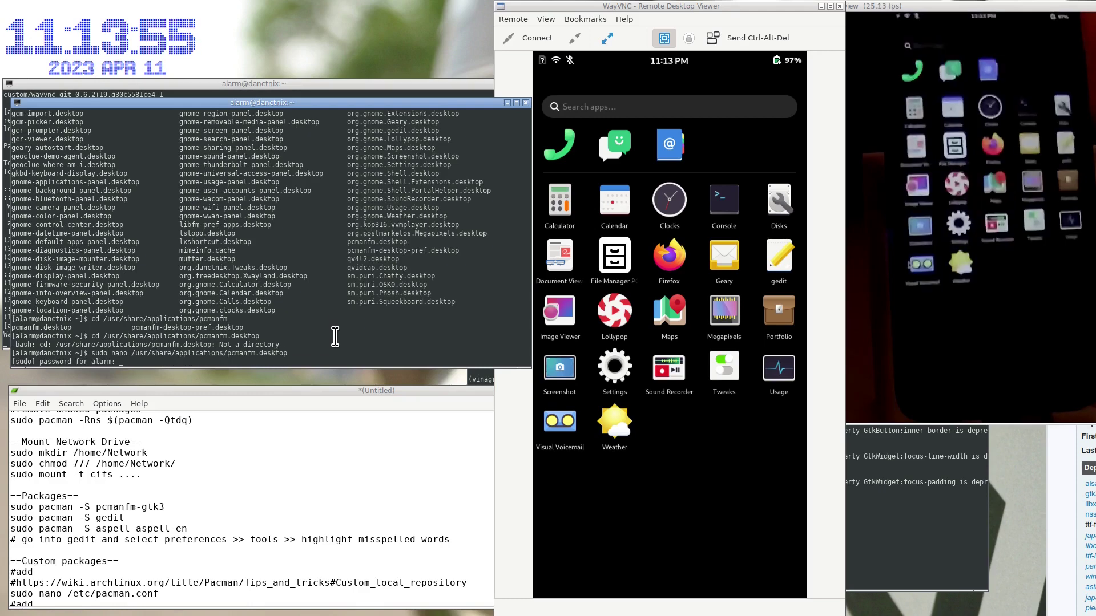
pyautogui.press('Return')
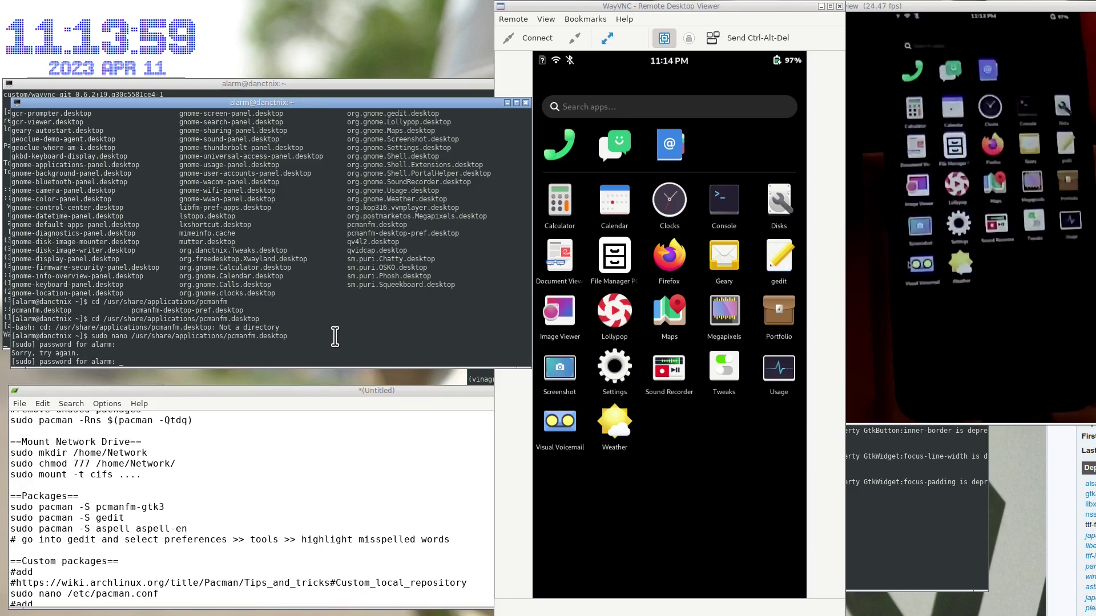
pyautogui.press('Return')
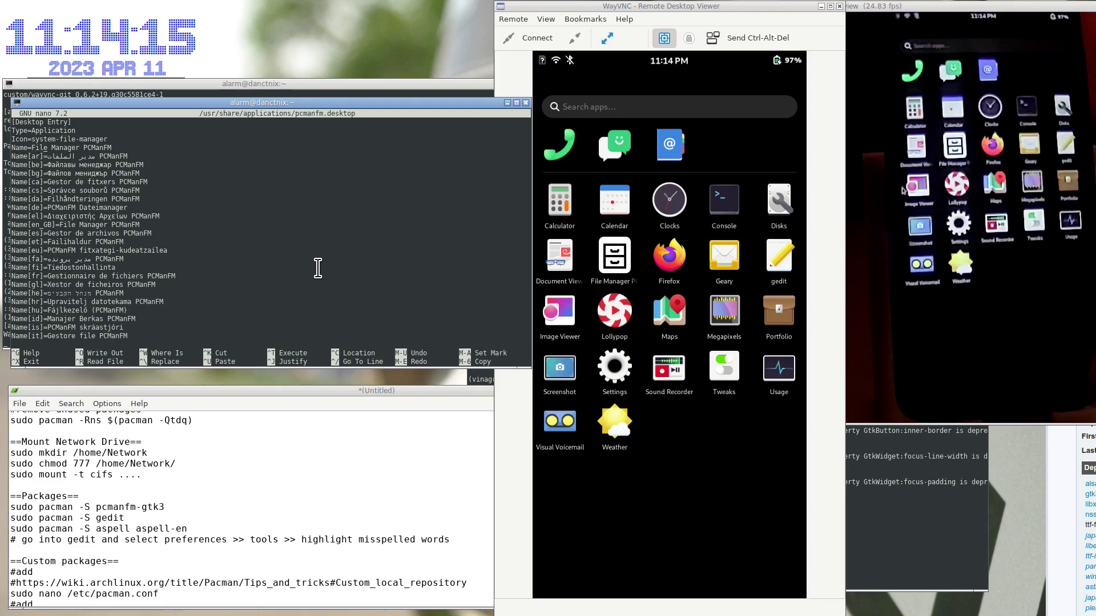
# - Rename the launcher to File PCManFM and delete the translated name and comment lines
pyautogui.press('Delete')
pyautogui.press('Delete')
pyautogui.press('Delete')
pyautogui.press('Delete')
pyautogui.press('Delete')
pyautogui.press('Delete')
pyautogui.press('Delete')
pyautogui.press('Delete')
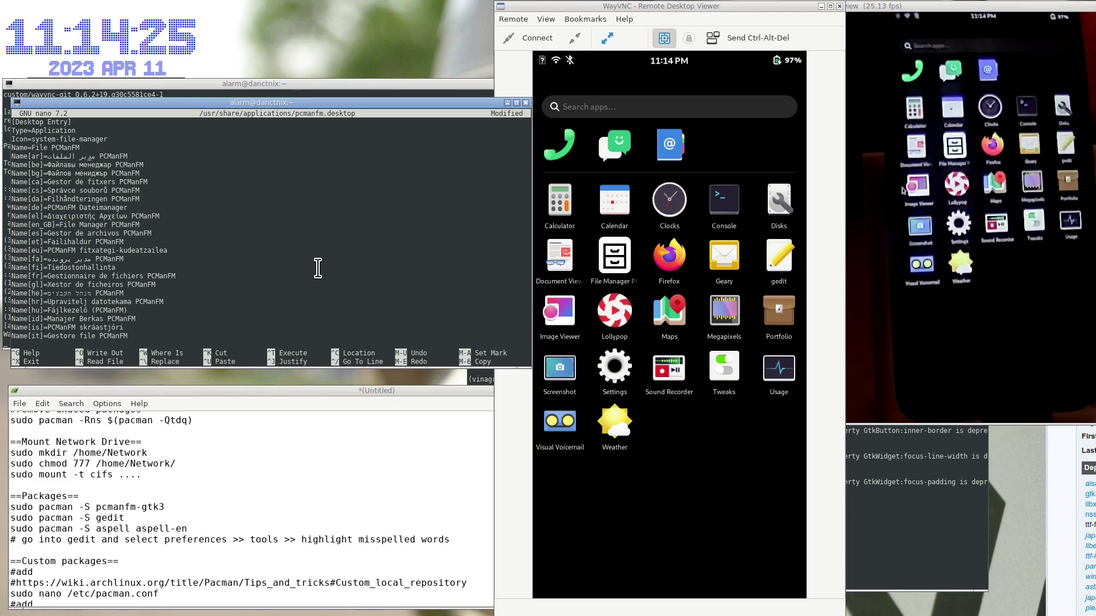
pyautogui.scroll(-7, 318, 268)
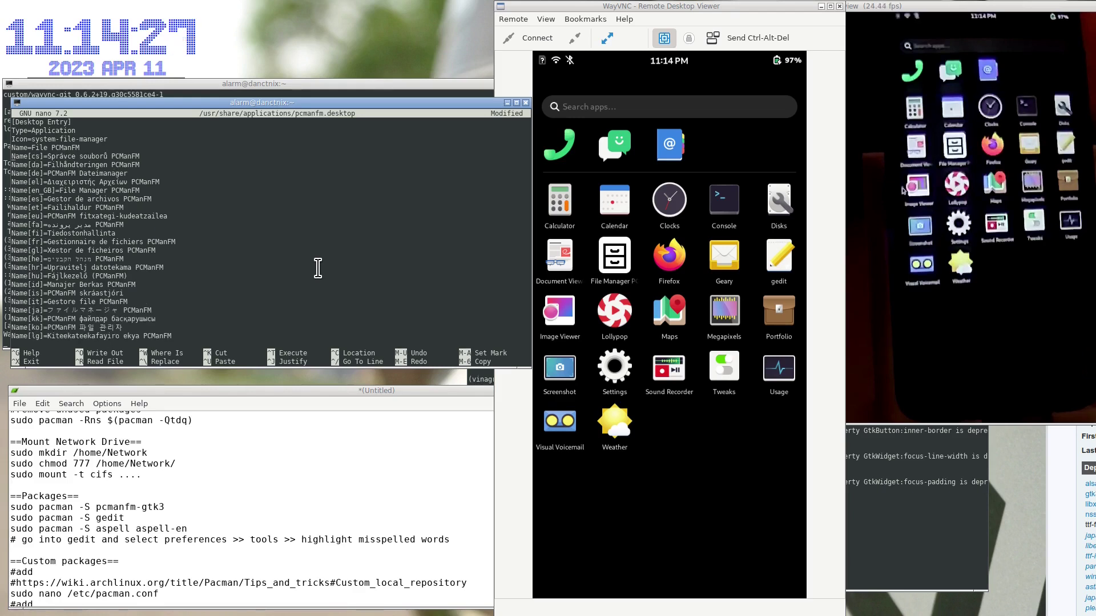
pyautogui.scroll(-10, 318, 268)
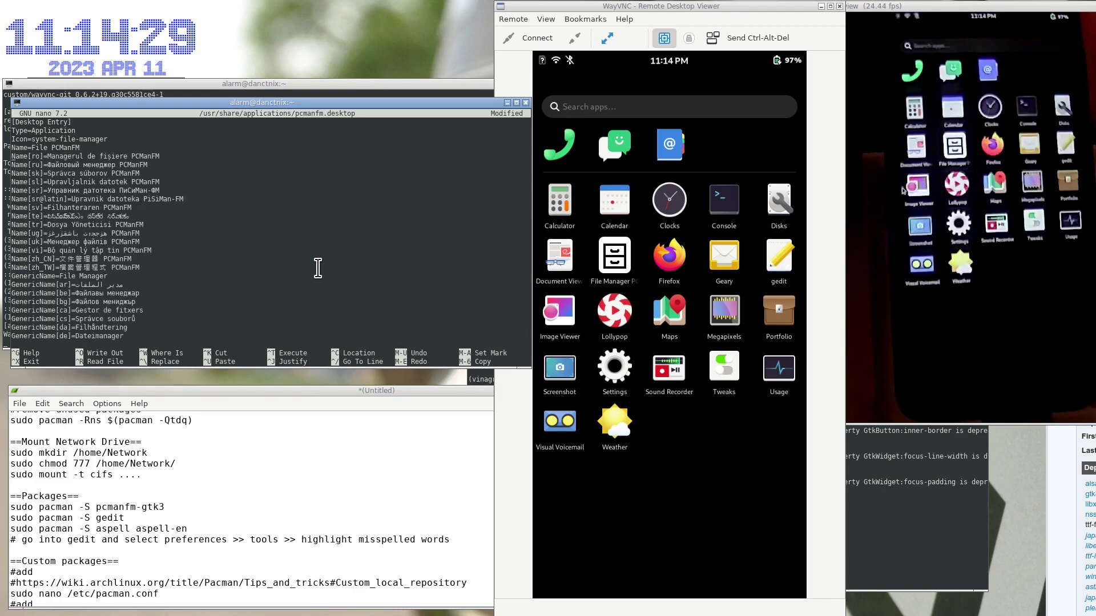
pyautogui.scroll(-2, 318, 268)
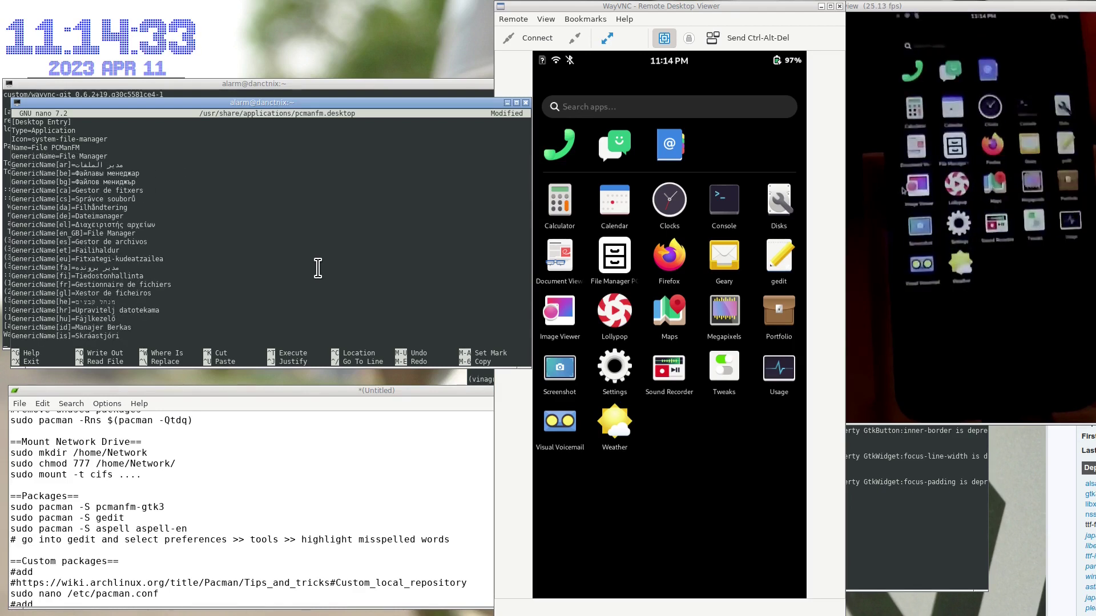
pyautogui.scroll(-8, 318, 269)
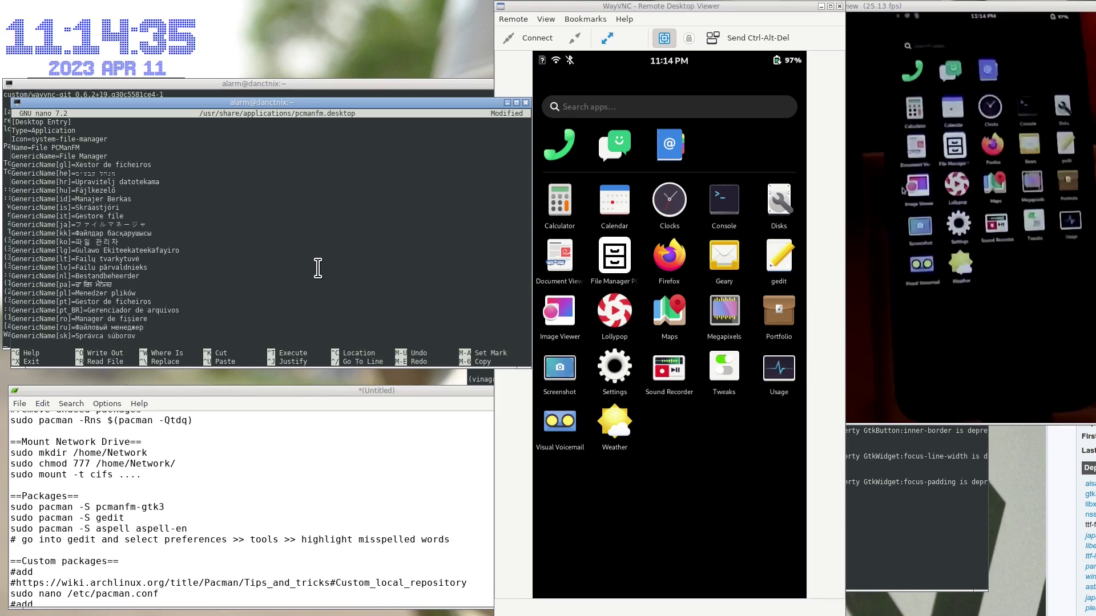
pyautogui.scroll(-12, 318, 269)
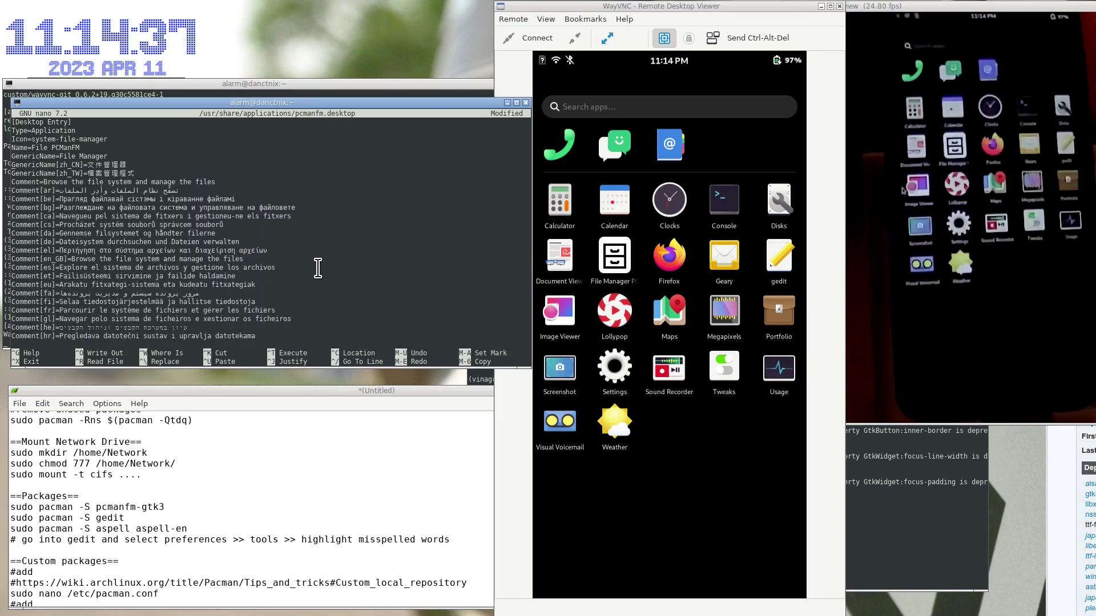
pyautogui.scroll(-2, 318, 268)
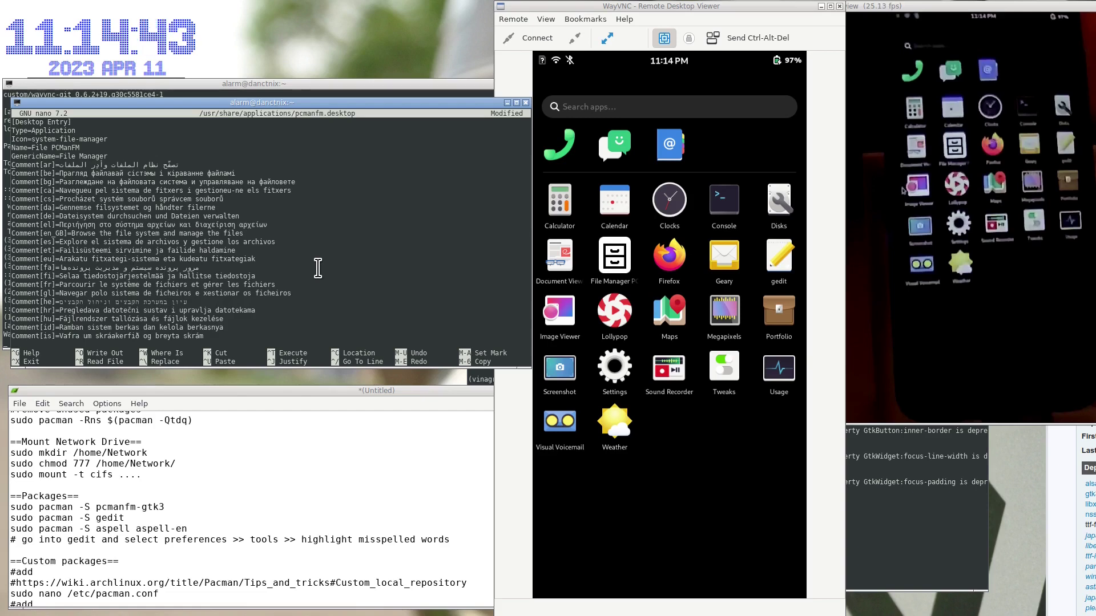
pyautogui.scroll(-6, 318, 268)
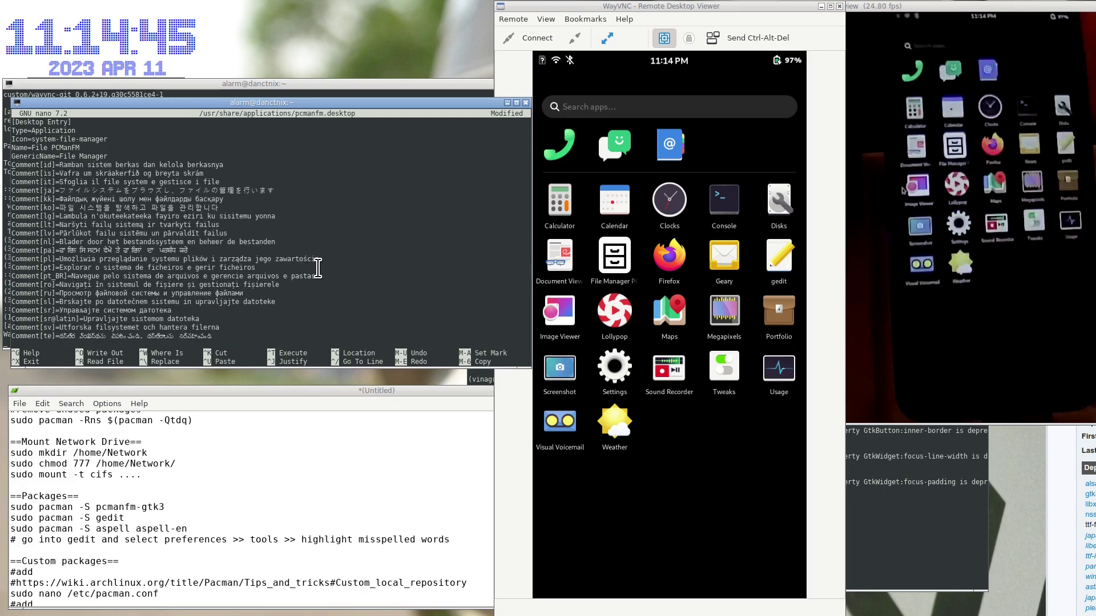
pyautogui.scroll(-1, 318, 267)
pyautogui.scroll(-7, 318, 268)
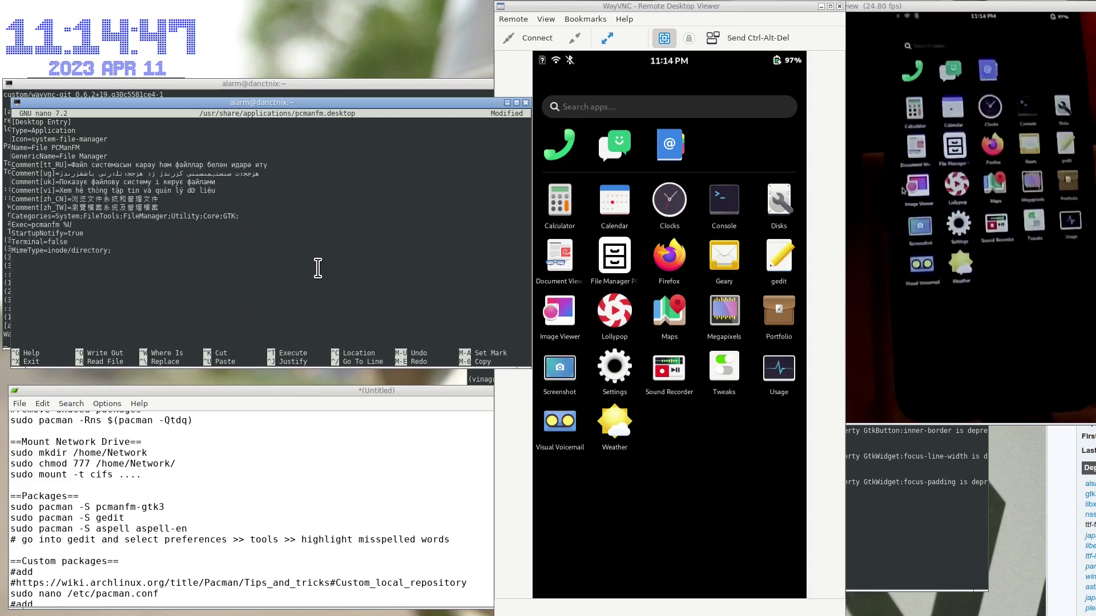
pyautogui.hotkey('ctrl', 'k')
pyautogui.press('Up')
pyautogui.hotkey('ctrl', 'k')
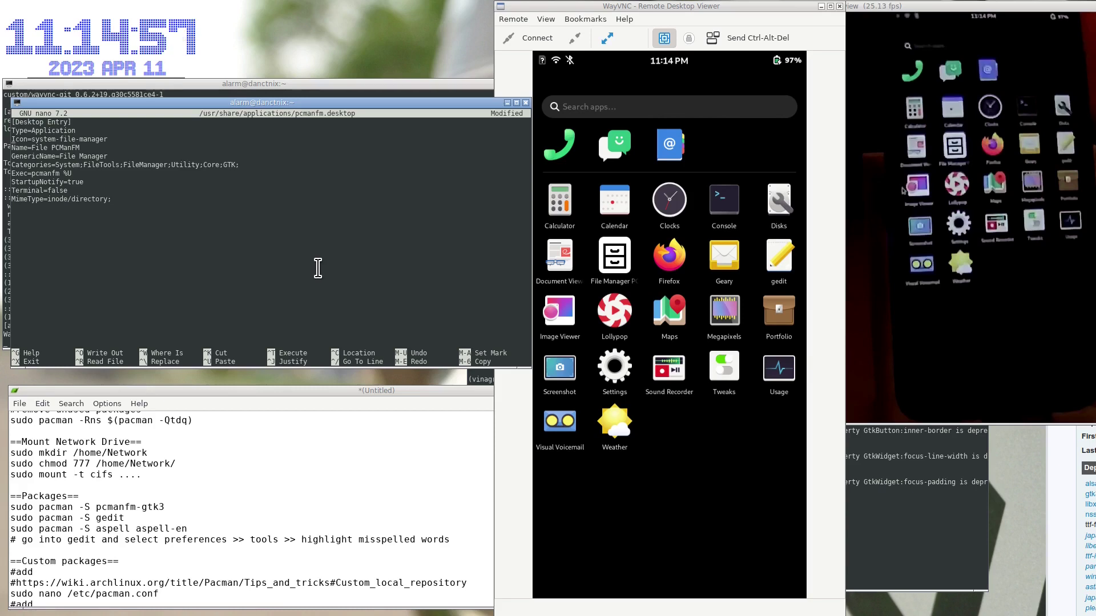
# - Comment out the Icon=system-file-manager line and add a new line below it
pyautogui.write('#')
pyautogui.press('BackSpace')
pyautogui.write('#')
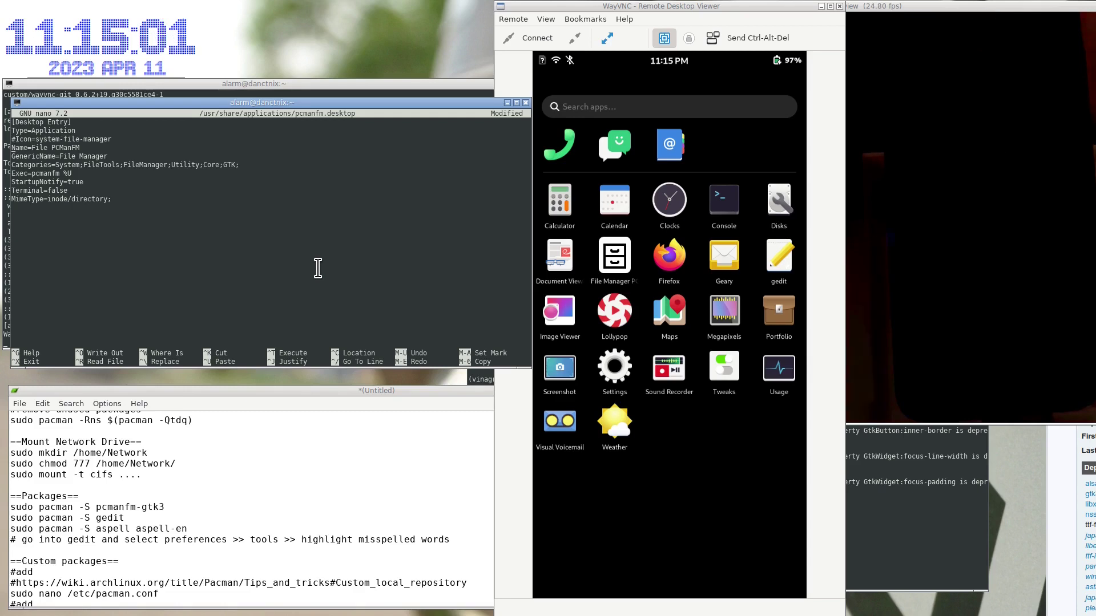
pyautogui.press('End')
pyautogui.press('Return')
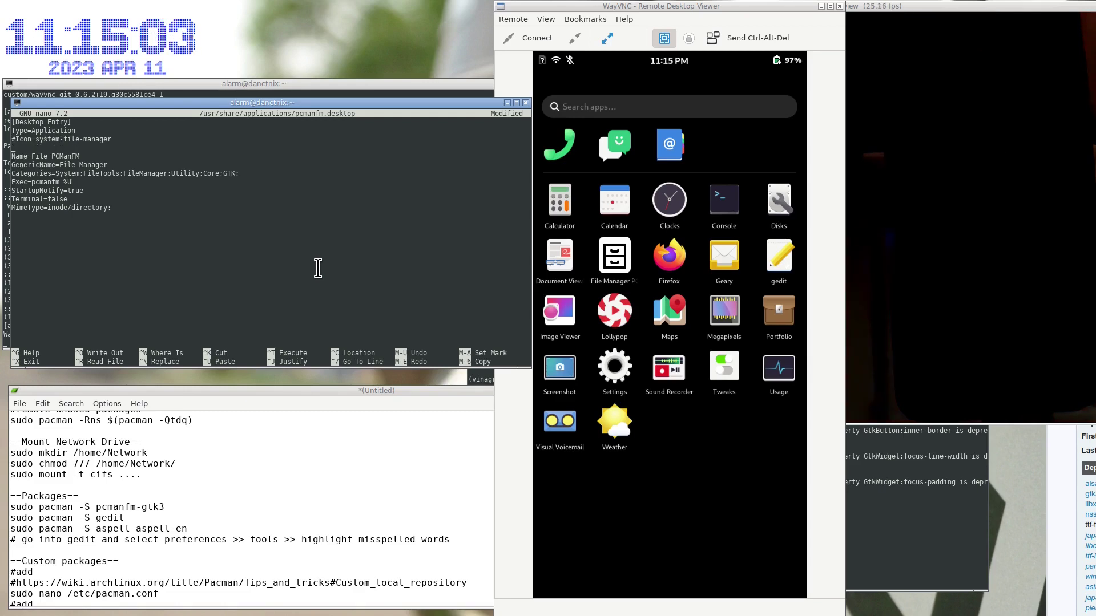
# - Unlock the phone with its passcode and begin typing the new Icon= line
pyautogui.click(648, 238)
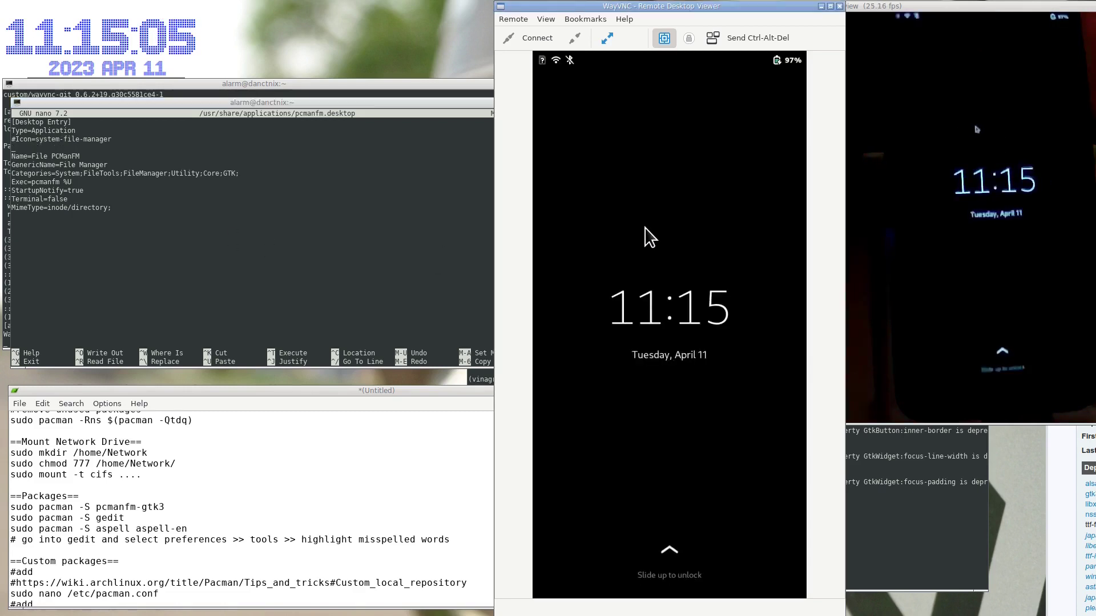
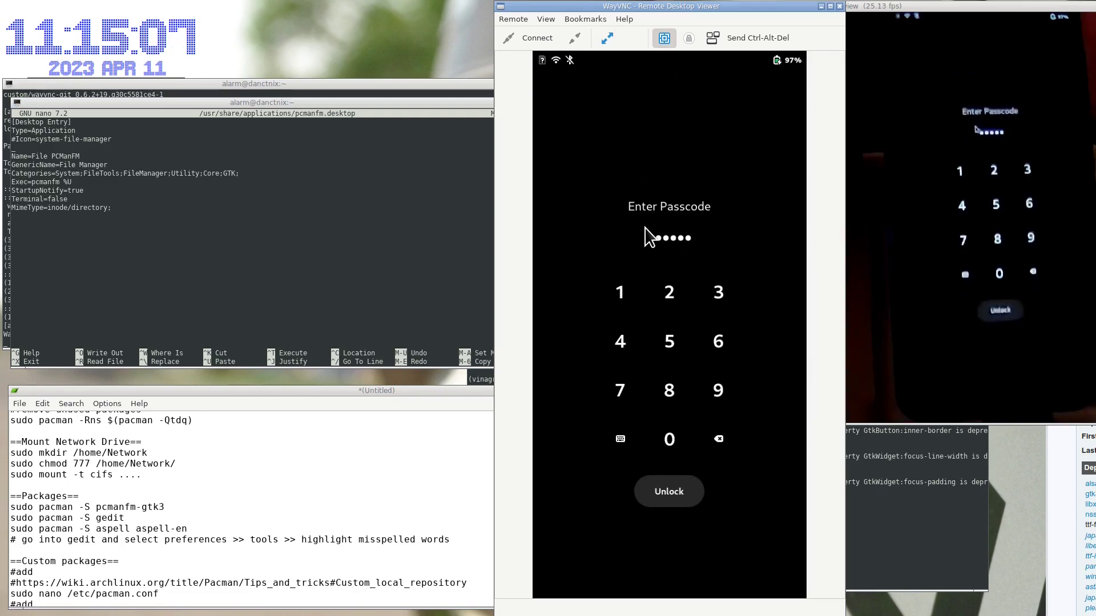
pyautogui.press('Return')
pyautogui.click(215, 213)
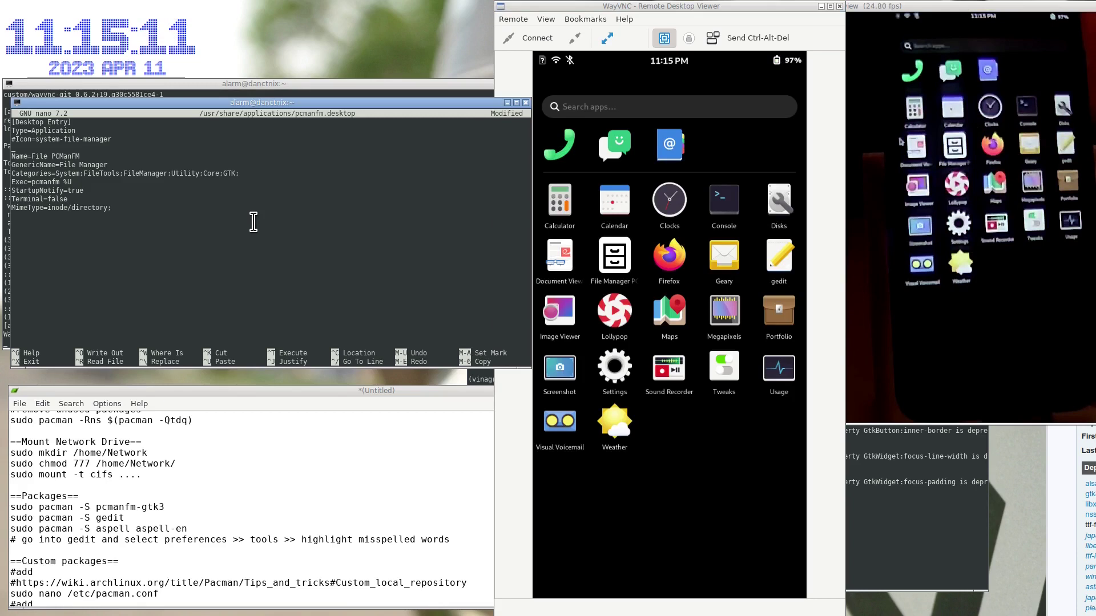
pyautogui.write('Icon=')
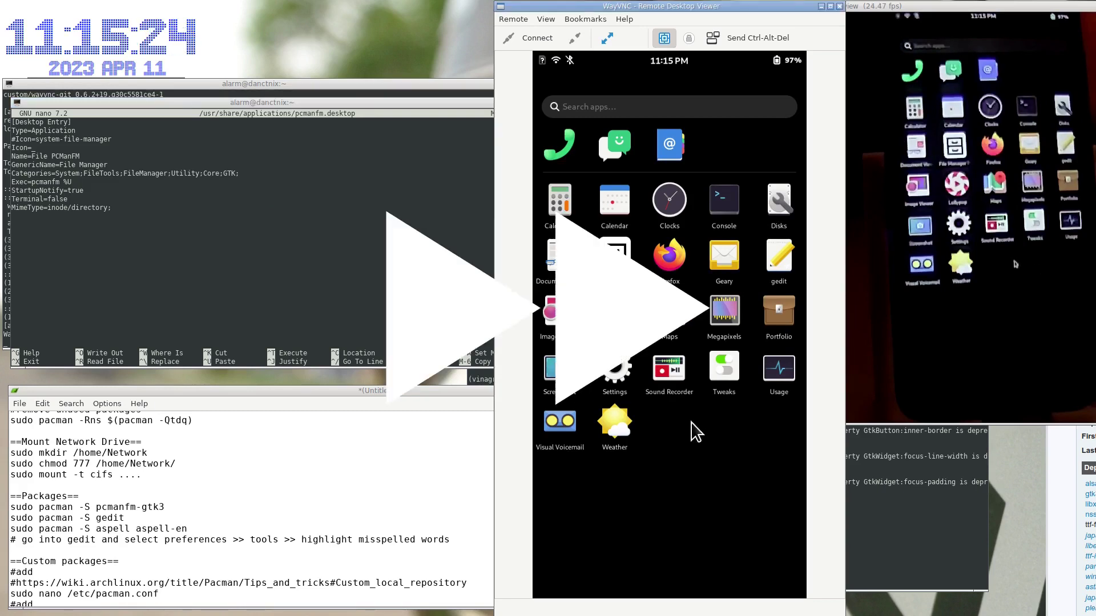
pyautogui.click(1089, 327)
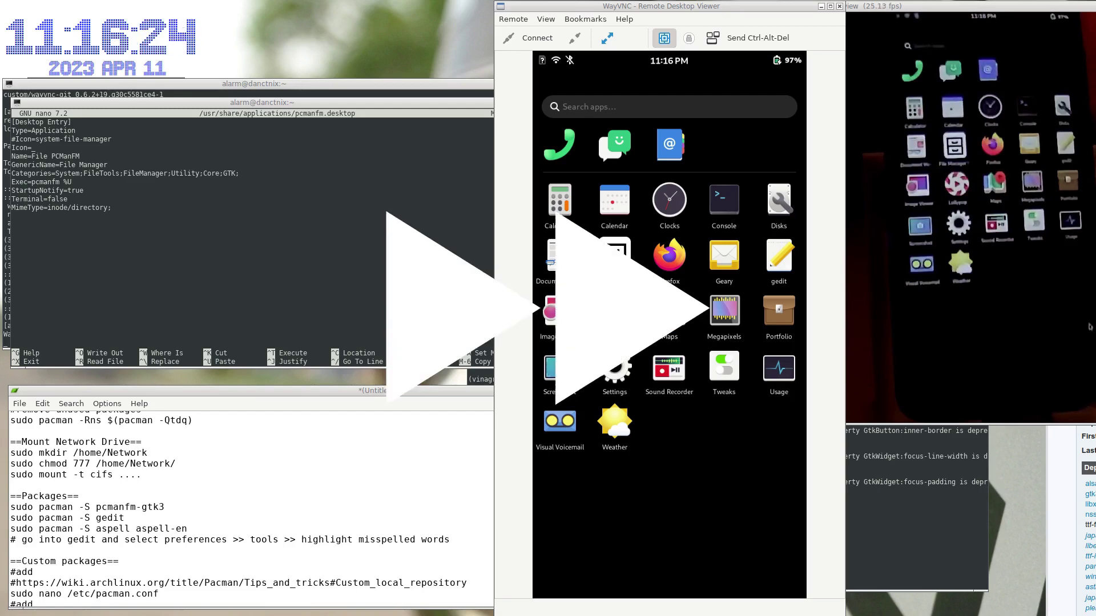
pyautogui.click(603, 492)
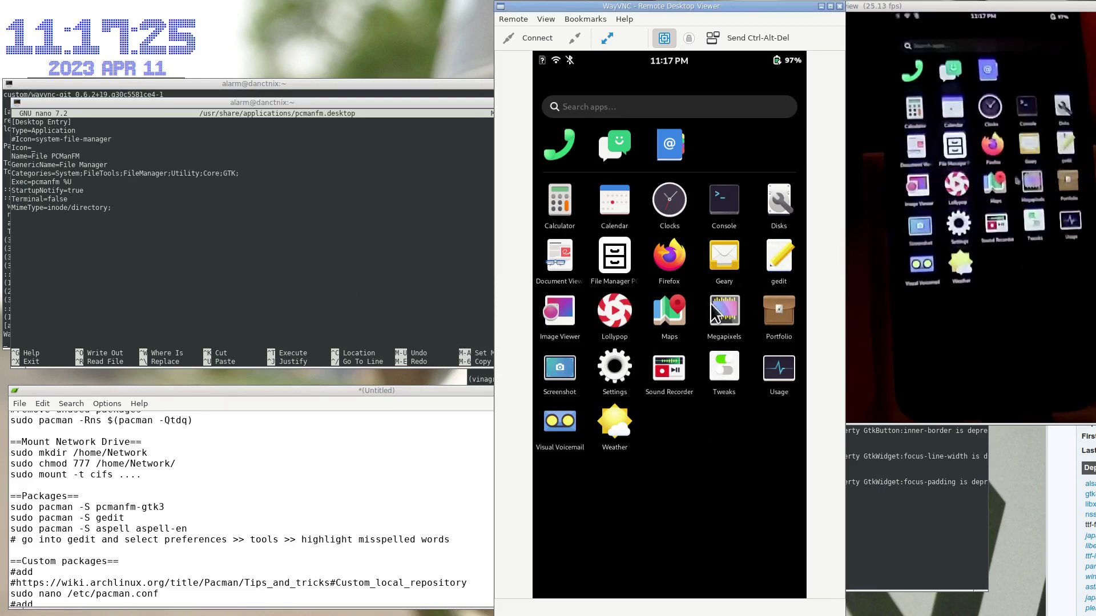
# - Open filecabinet.svg from the phone's home folder in the image viewer, then return to nano
pyautogui.click(617, 255)
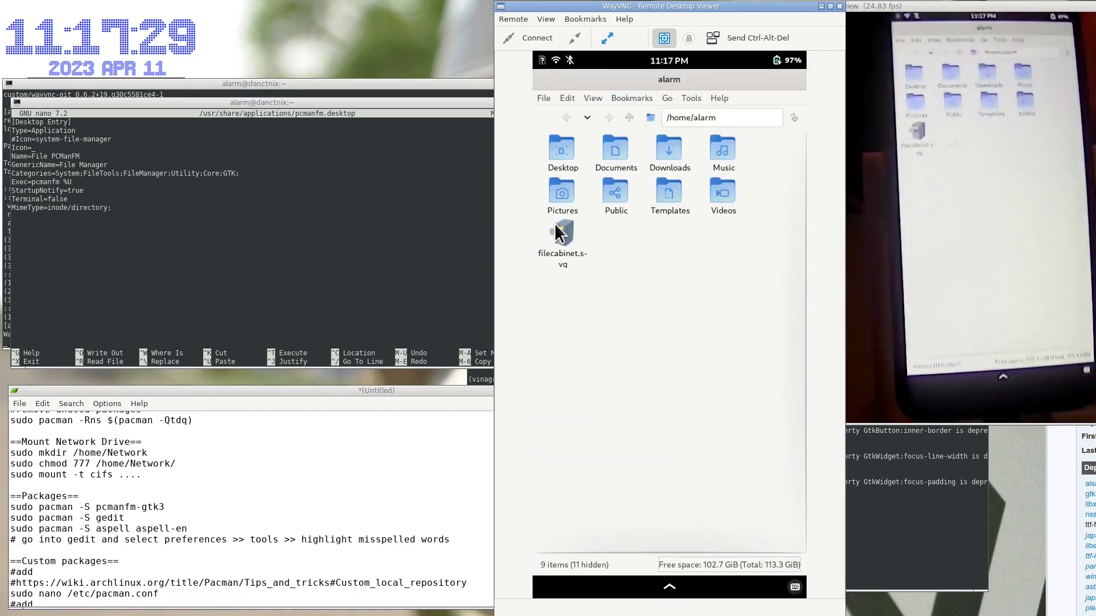
pyautogui.doubleClick(557, 233)
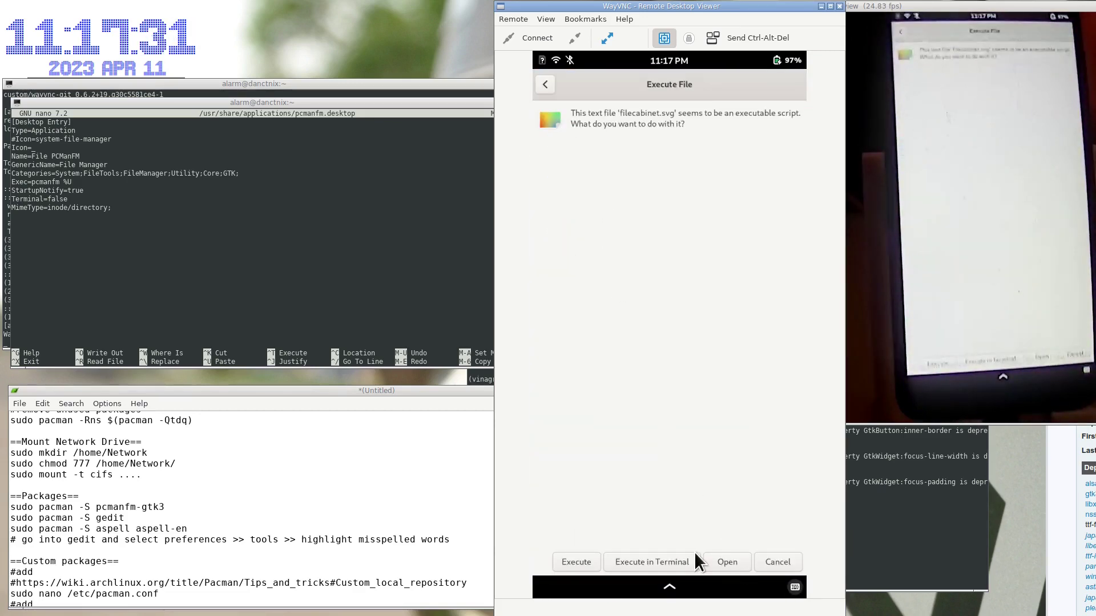
pyautogui.click(717, 559)
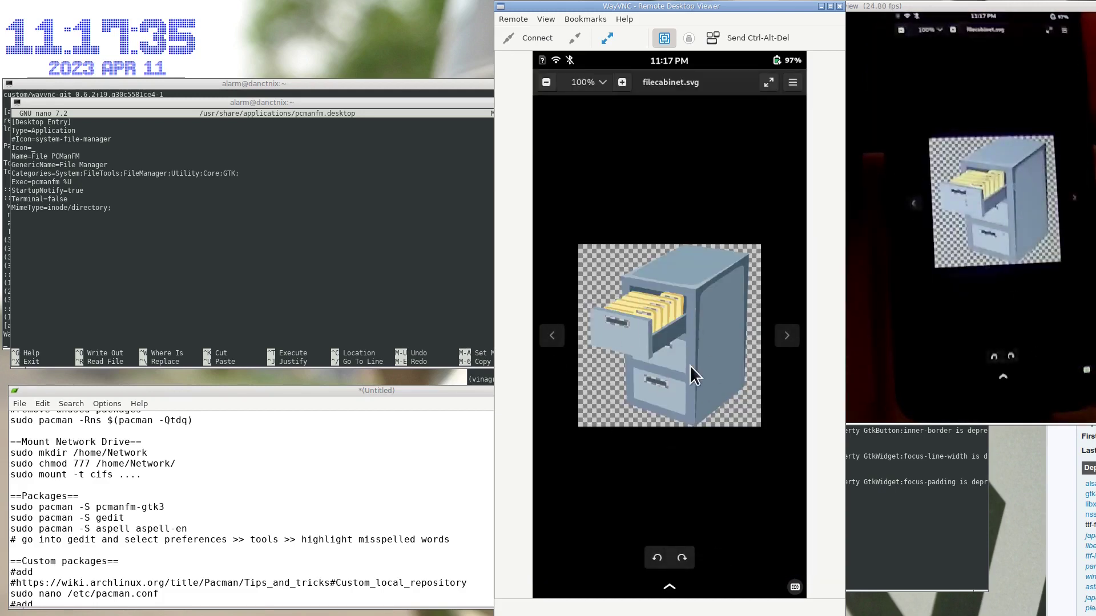
pyautogui.click(144, 217)
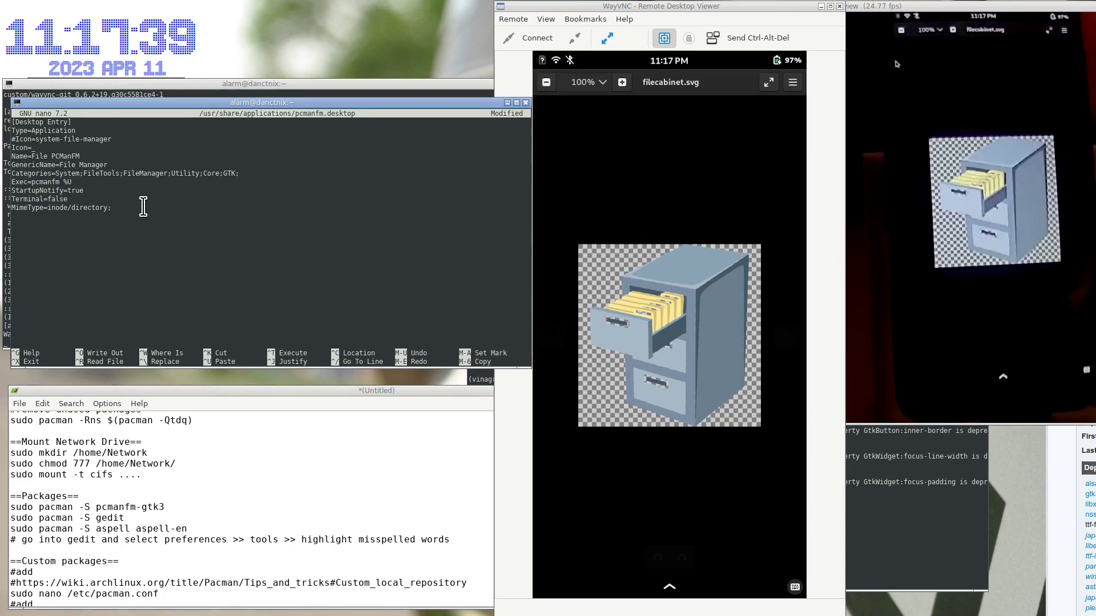
# - Finish Icon=/home/alarm/filecabinet.svg, save pcmanfm.desktop and exit nano
pyautogui.write('/')
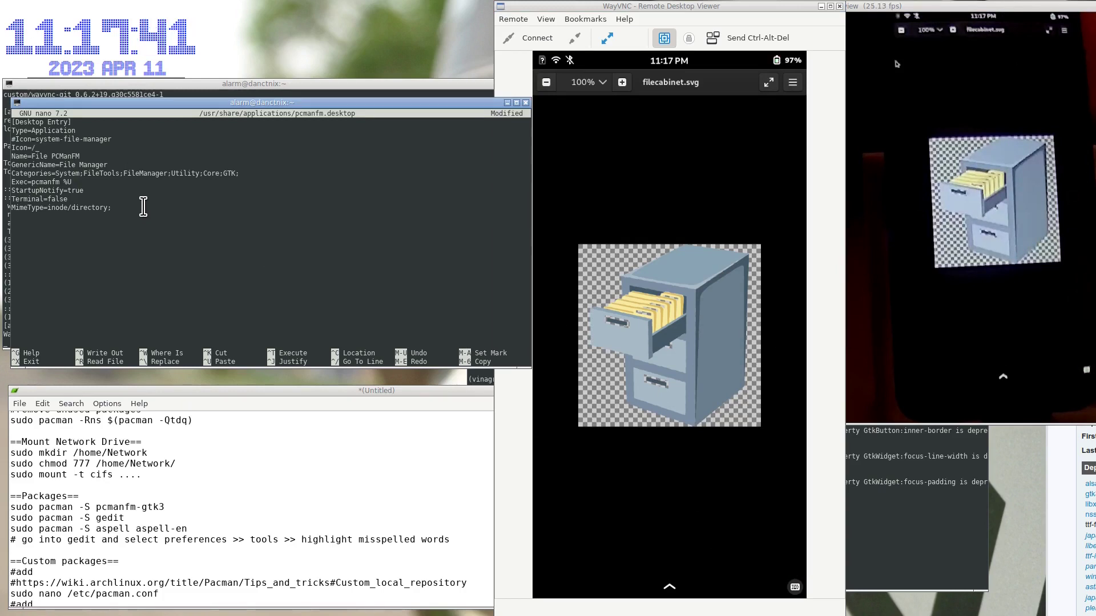
pyautogui.write('homw')
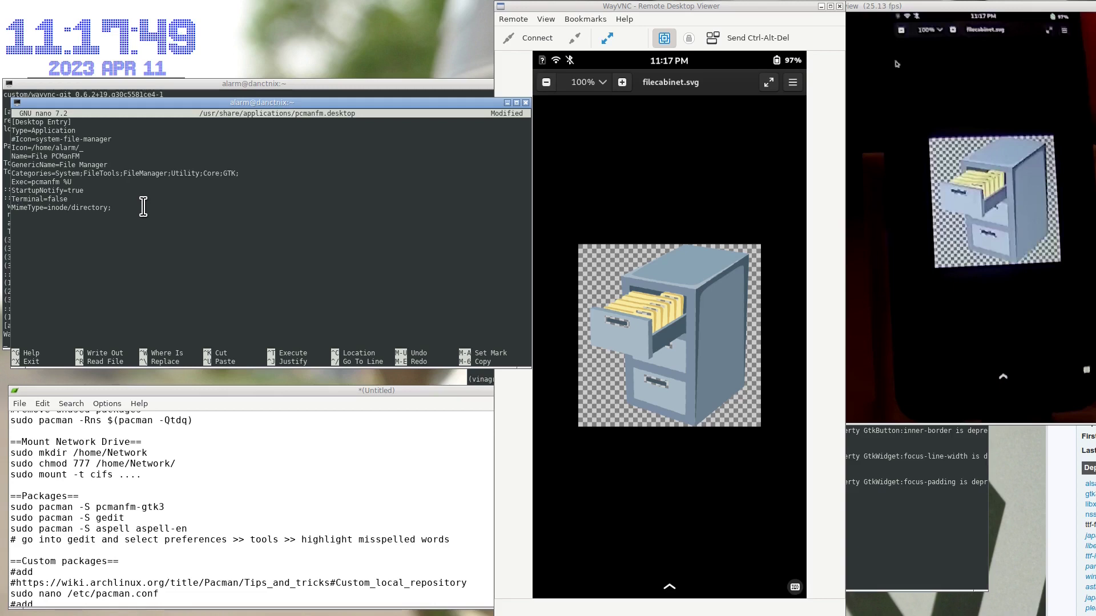
pyautogui.write('lecabin')
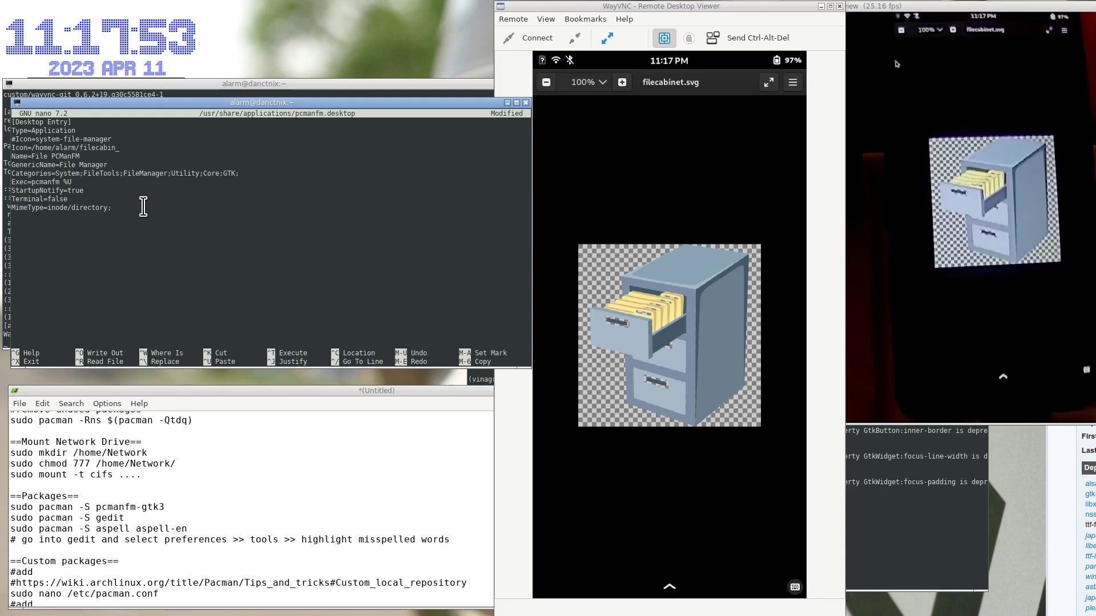
pyautogui.write('et.svg')
pyautogui.hotkey('ctrl', 'o')
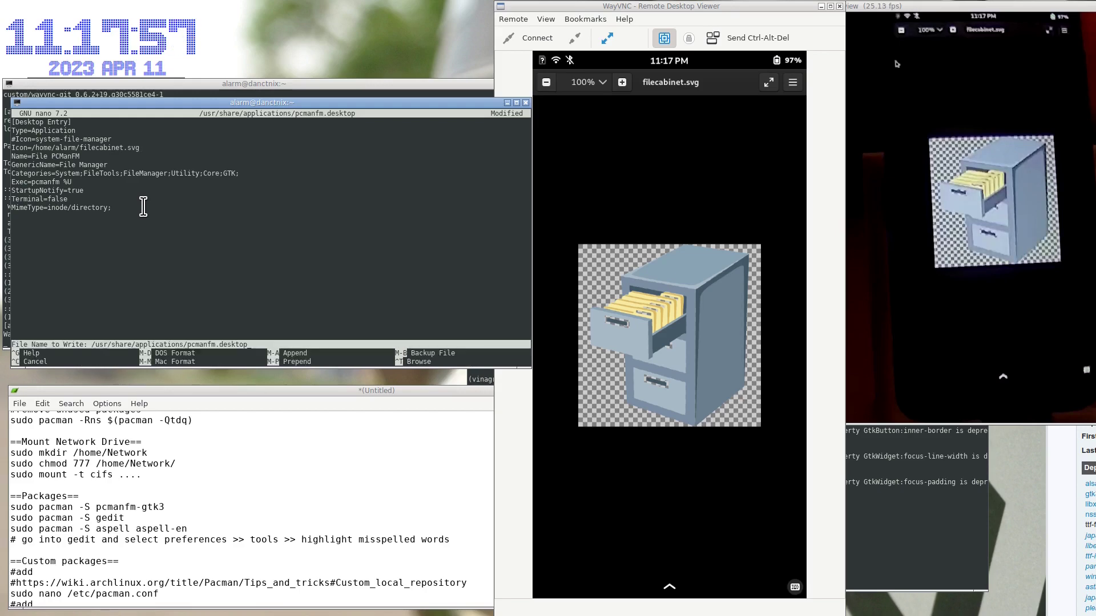
pyautogui.press('Return')
pyautogui.hotkey('ctrl', 'x')
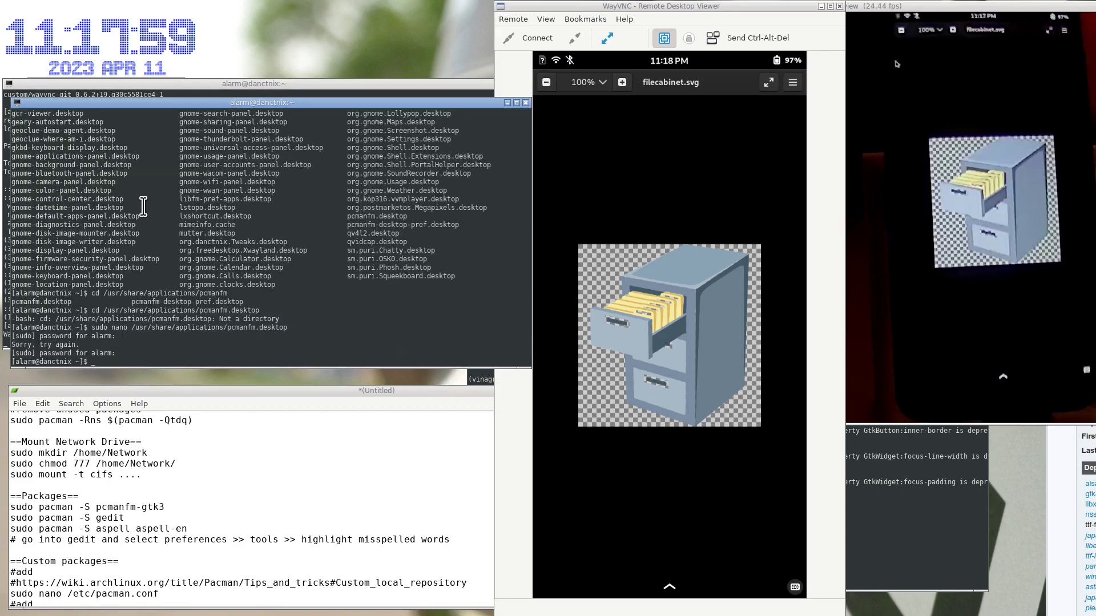
# - Close the image viewer window from the phone's overview
pyautogui.click(735, 155)
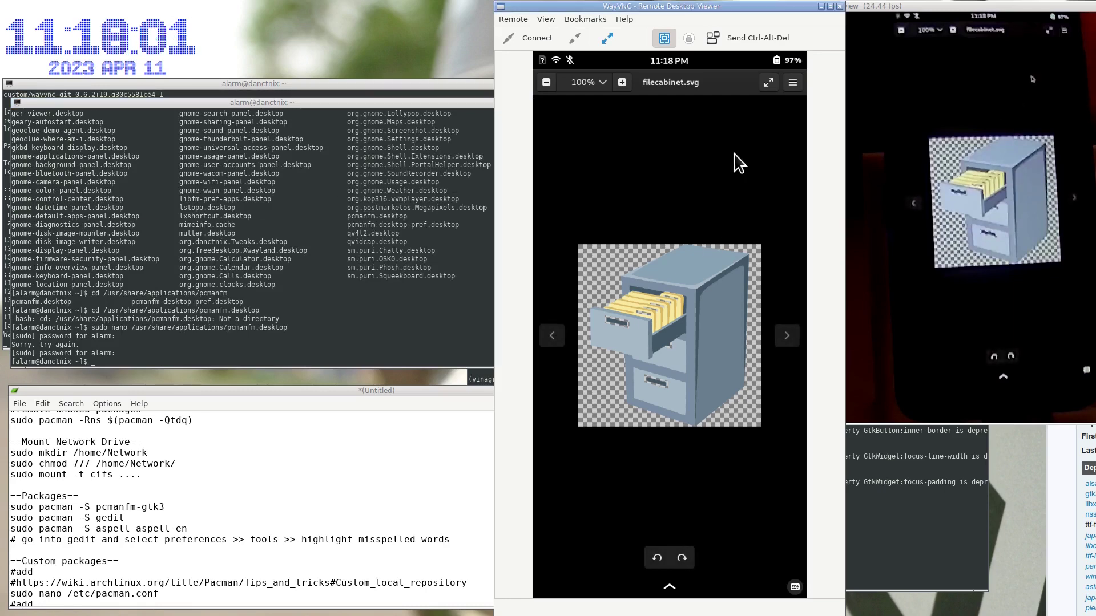
pyautogui.rightClick(700, 169)
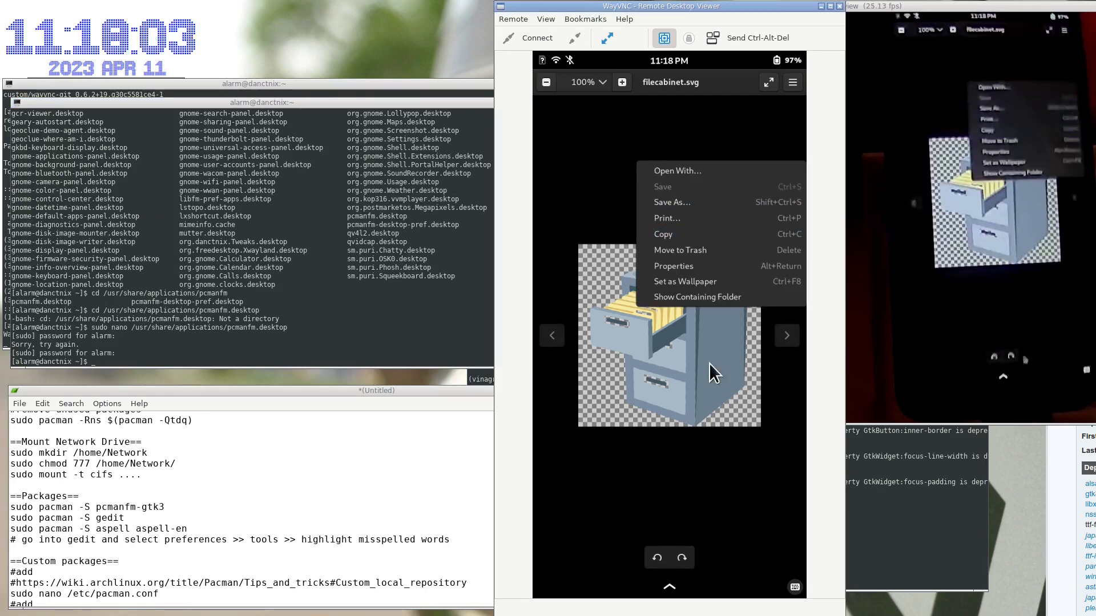
pyautogui.click(671, 593)
pyautogui.moveTo(670, 593); pyautogui.dragTo(656, 244)
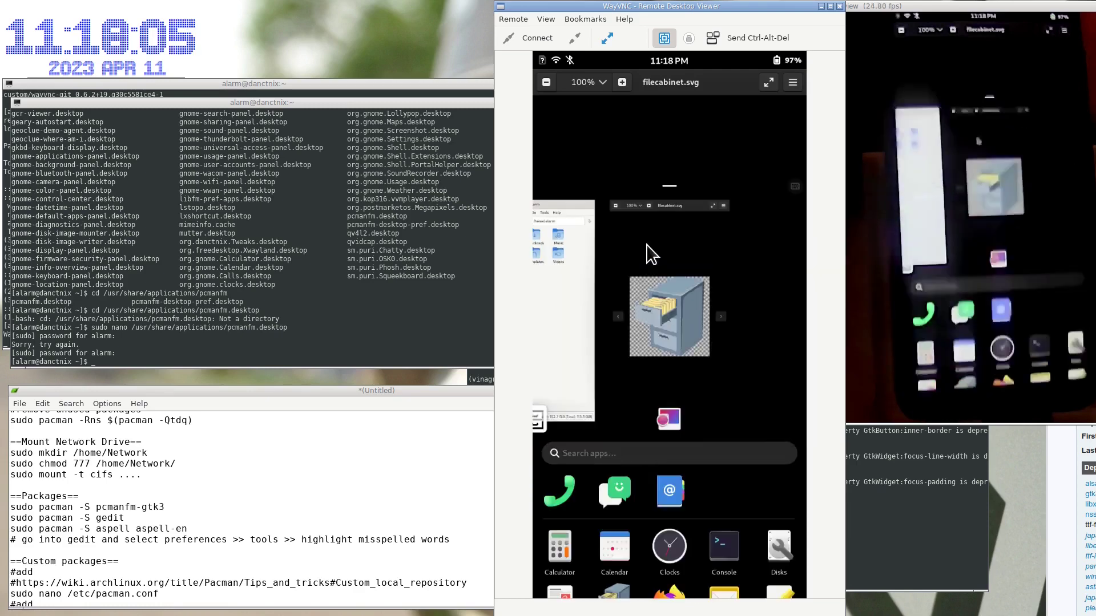
pyautogui.click(710, 111)
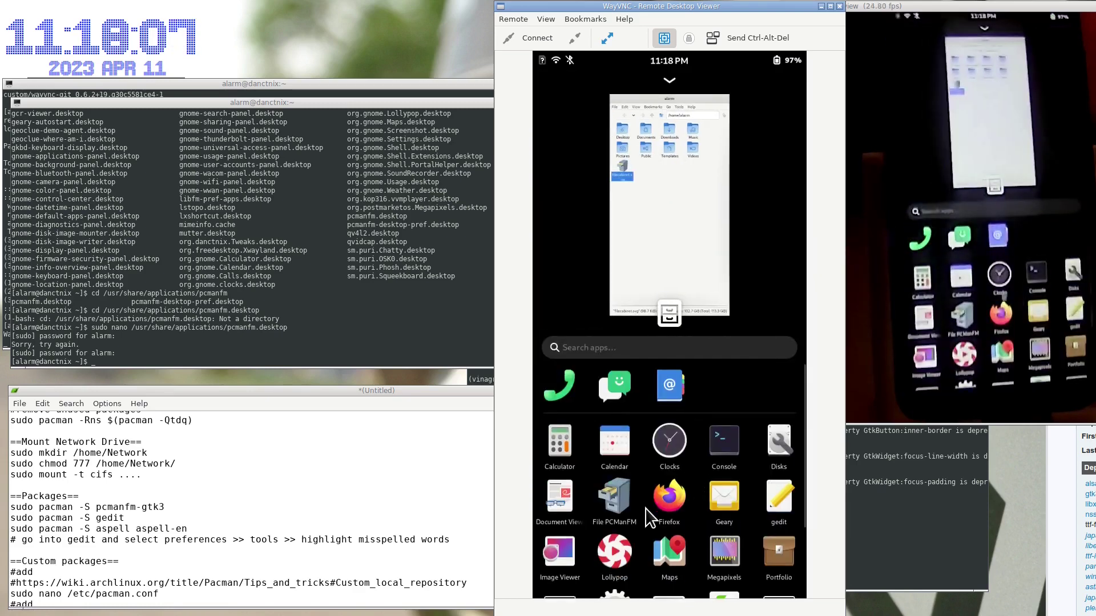
# - Close the running file manager and launch File PCManFM from the app grid
pyautogui.scroll(-2, 626, 487)
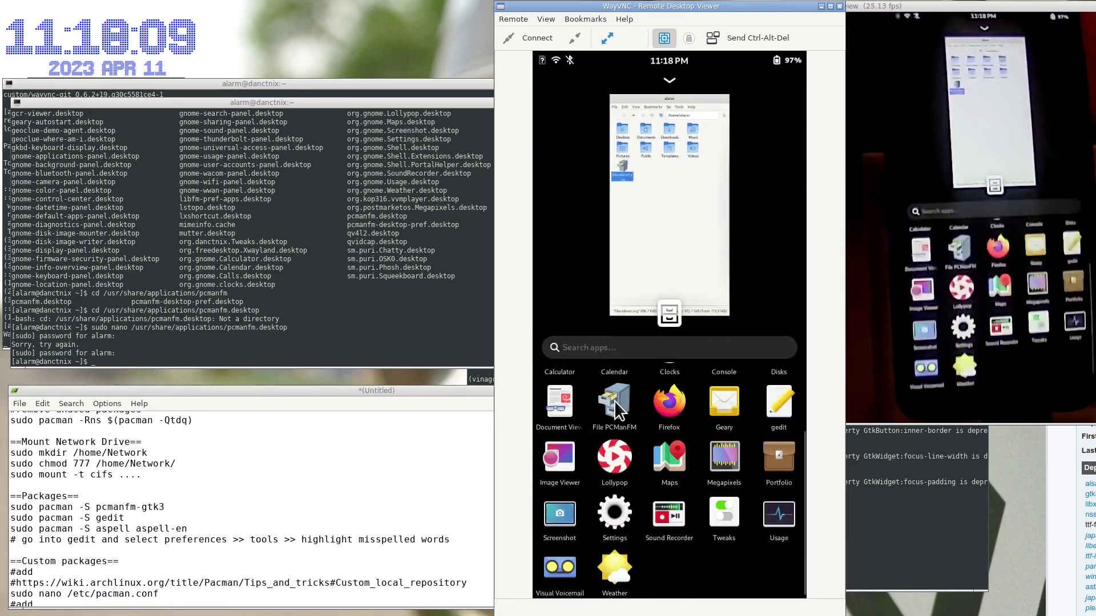
pyautogui.click(679, 231)
pyautogui.click(707, 114)
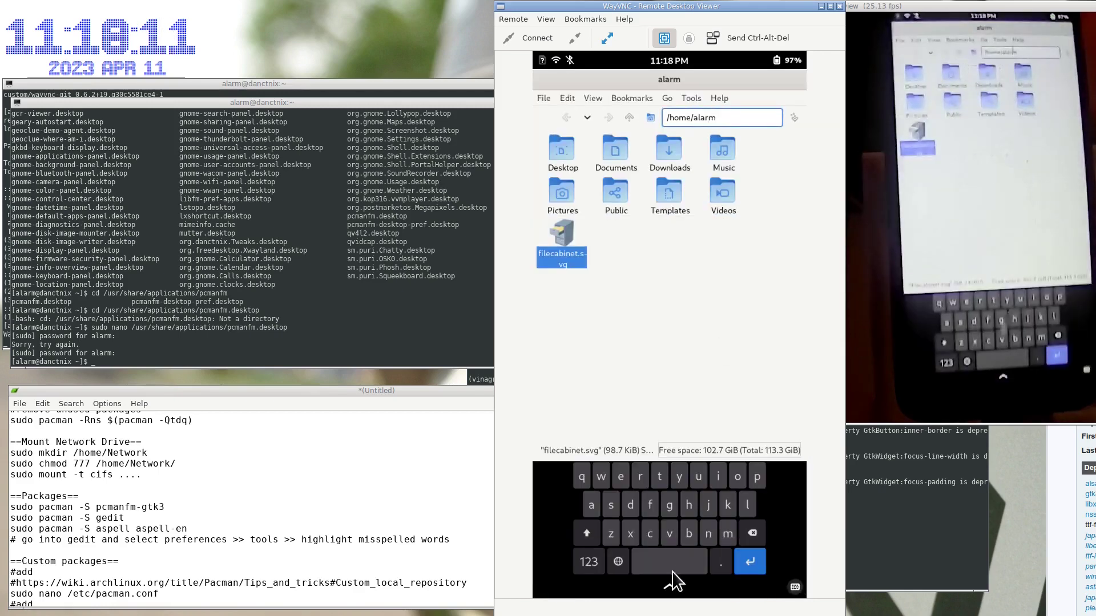
pyautogui.moveTo(677, 582); pyautogui.dragTo(692, 283)
pyautogui.click(707, 110)
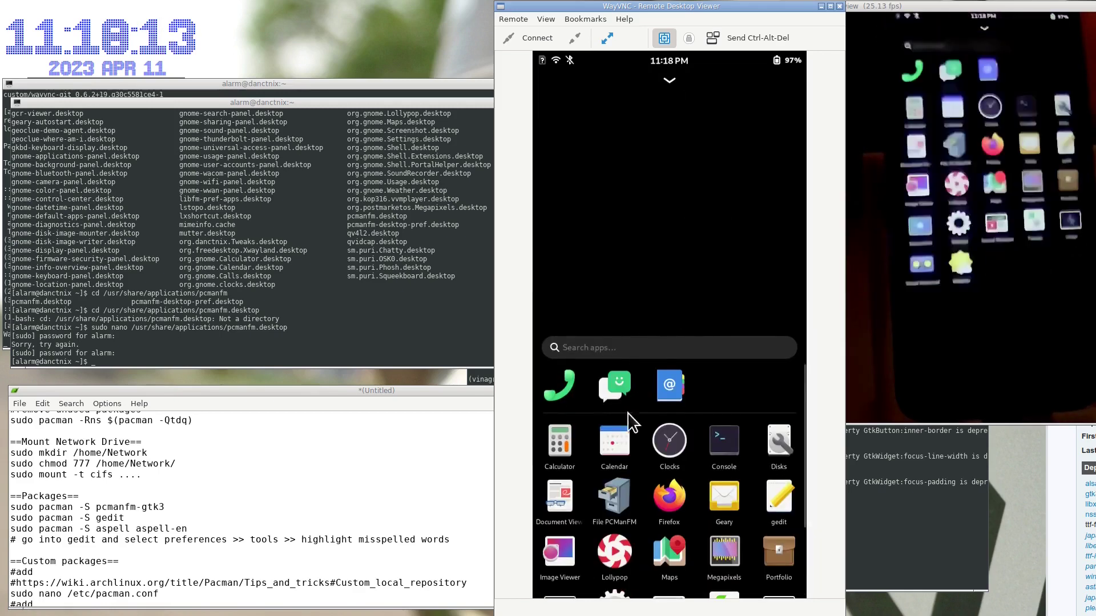
pyautogui.click(618, 282)
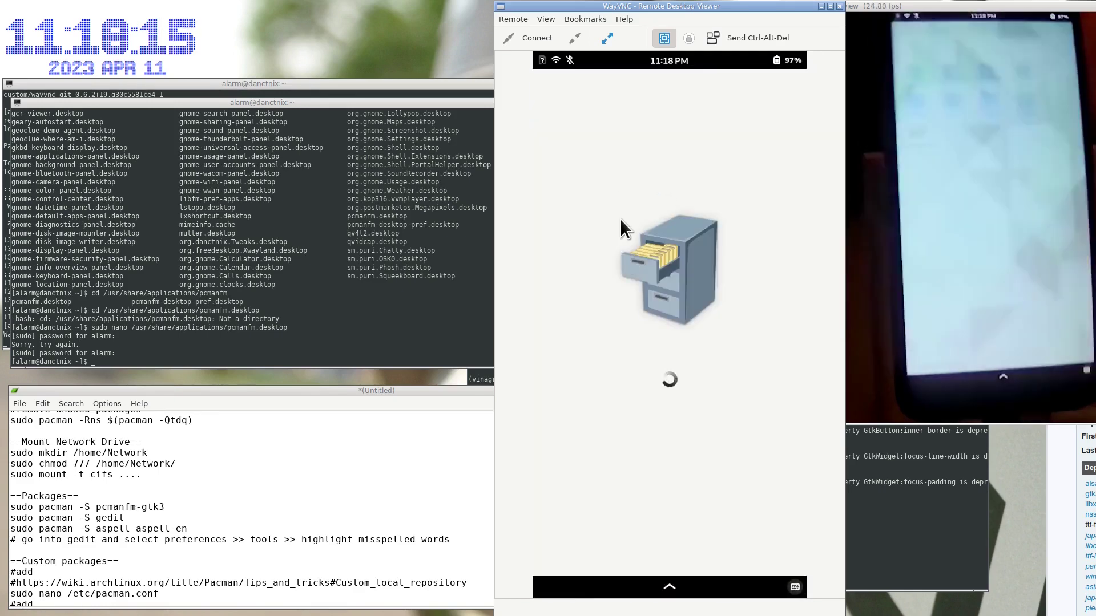
# - Switch the home folder to Detailed List View
pyautogui.rightClick(639, 233)
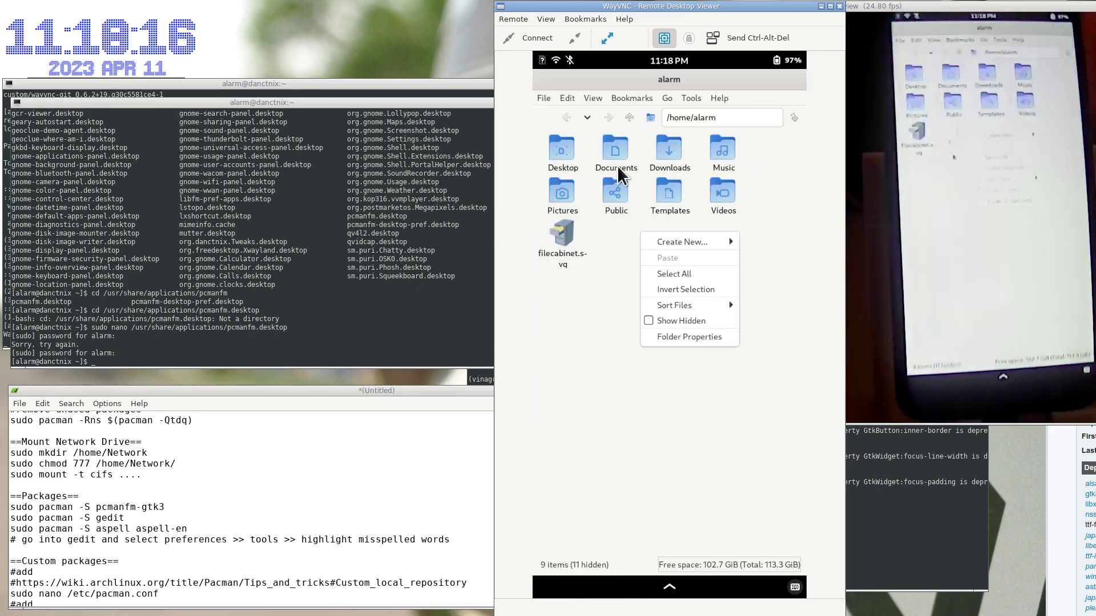
pyautogui.click(629, 99)
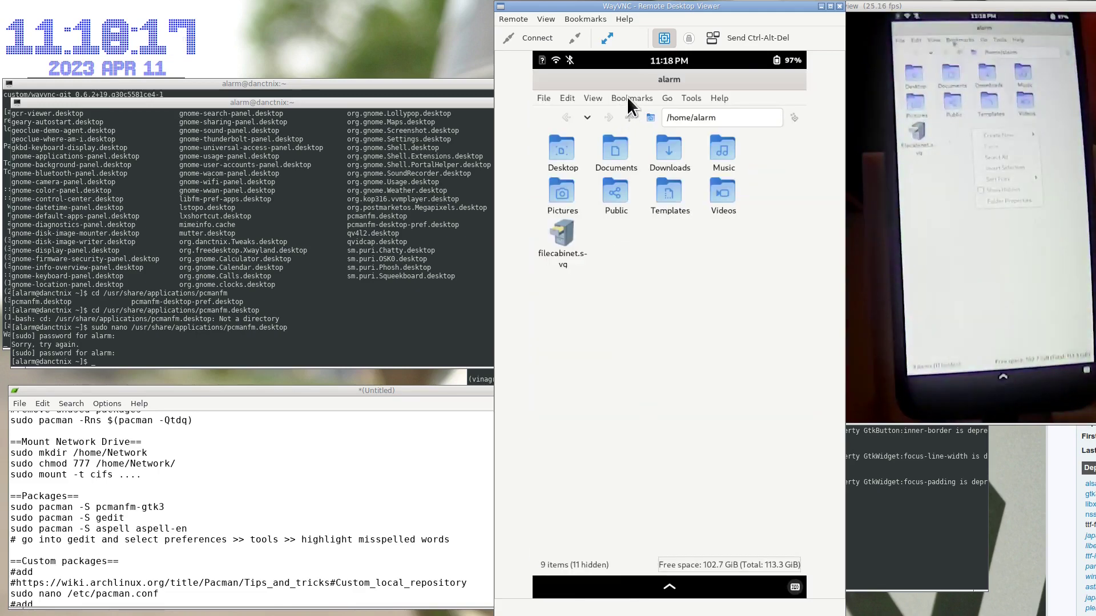
pyautogui.click(587, 93)
pyautogui.click(588, 95)
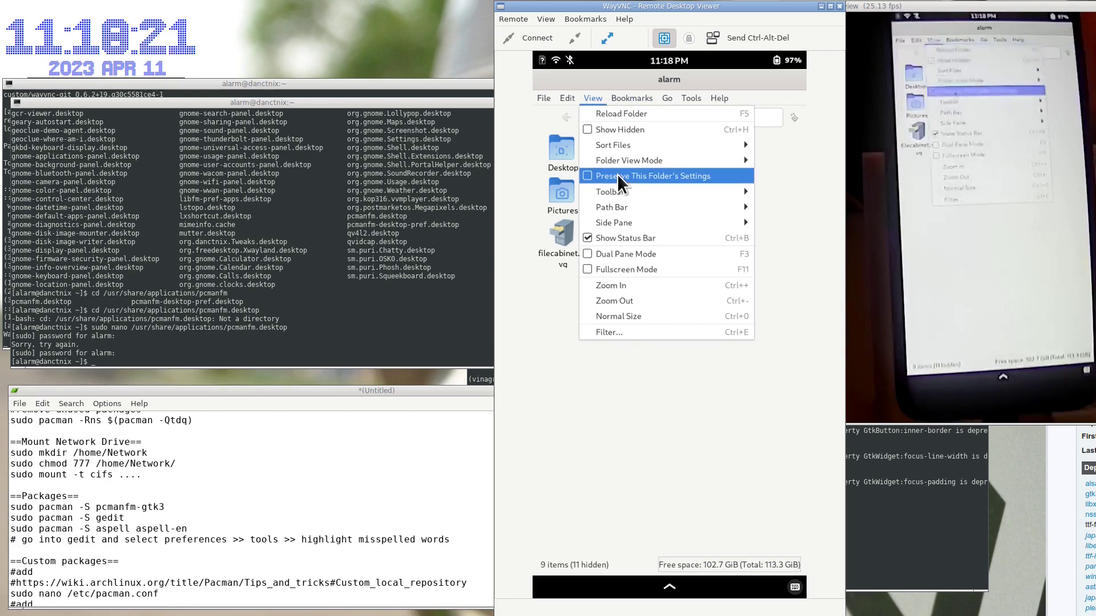
pyautogui.moveTo(615, 159)
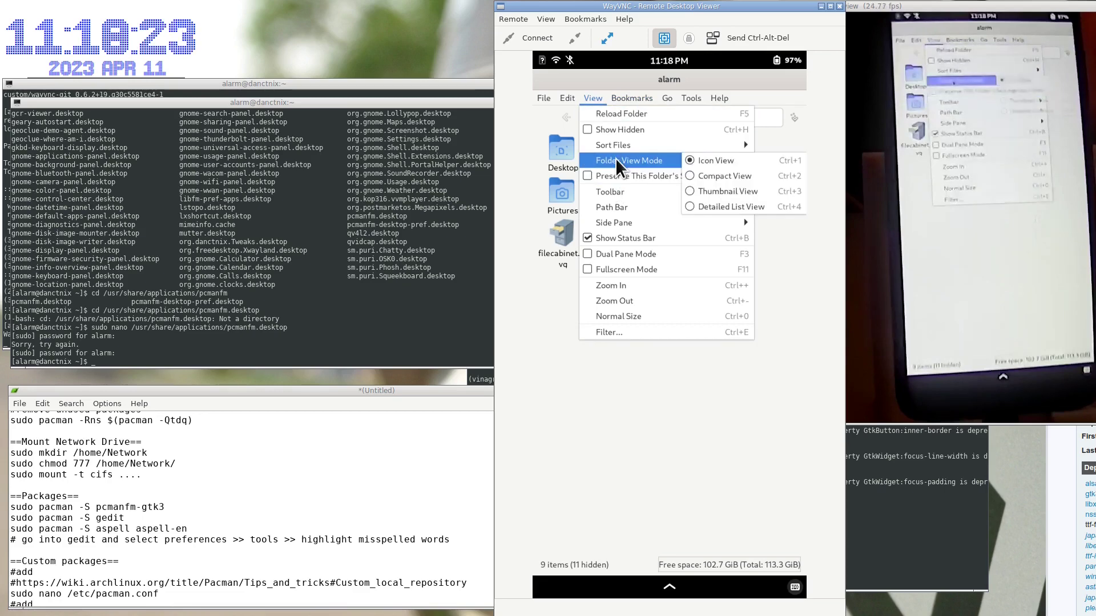
pyautogui.click(724, 204)
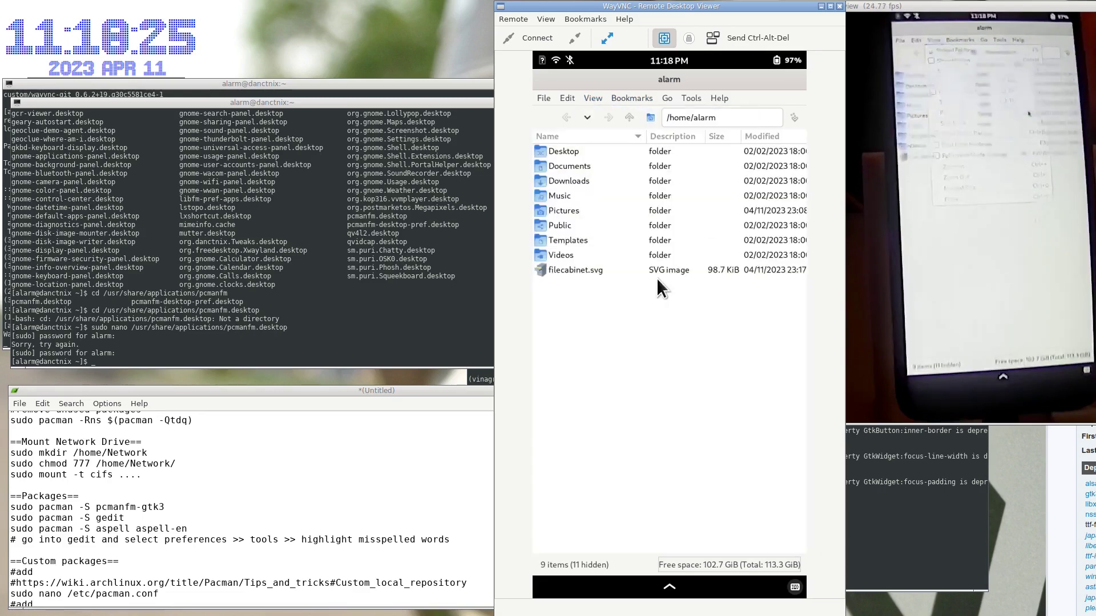
# - Relaunch File PCManFM and preserve the folder's settings with hidden files and Detailed List View
pyautogui.click(671, 586)
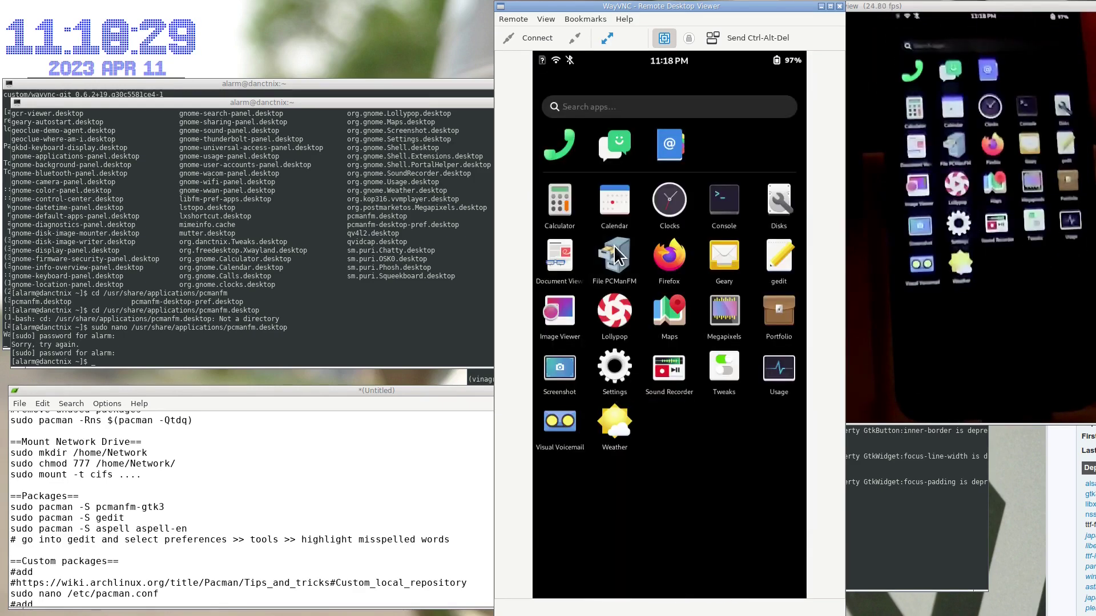
pyautogui.click(614, 245)
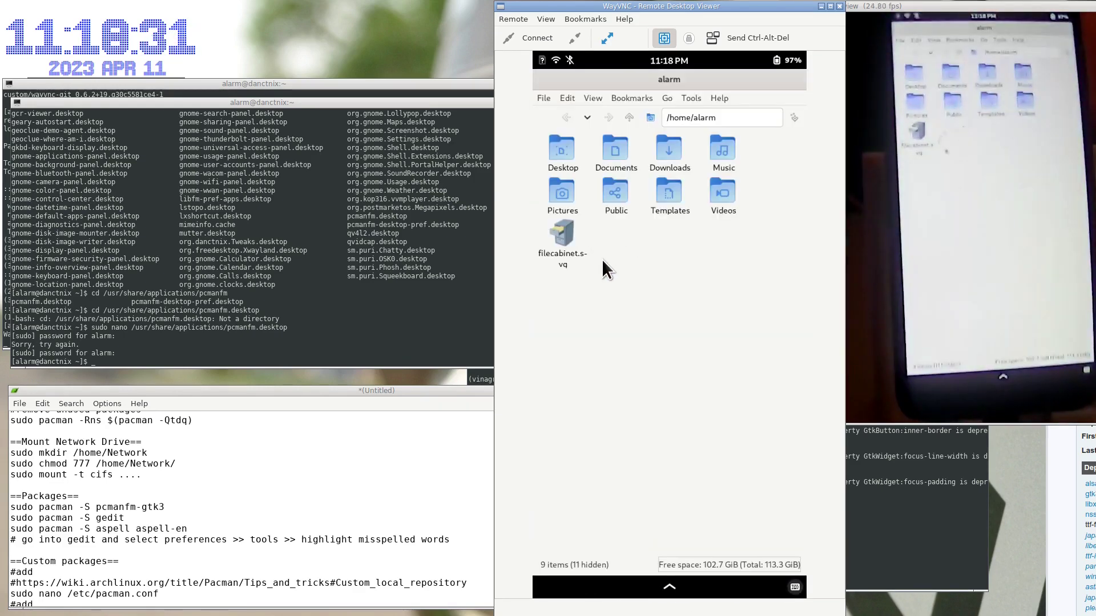
pyautogui.click(588, 93)
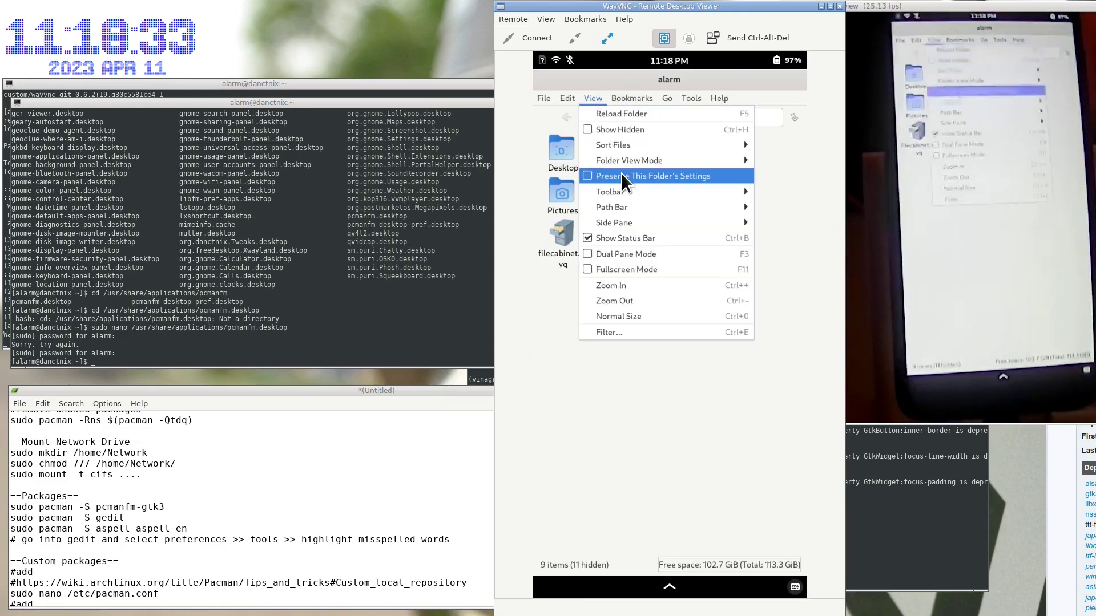
pyautogui.click(621, 173)
pyautogui.click(596, 96)
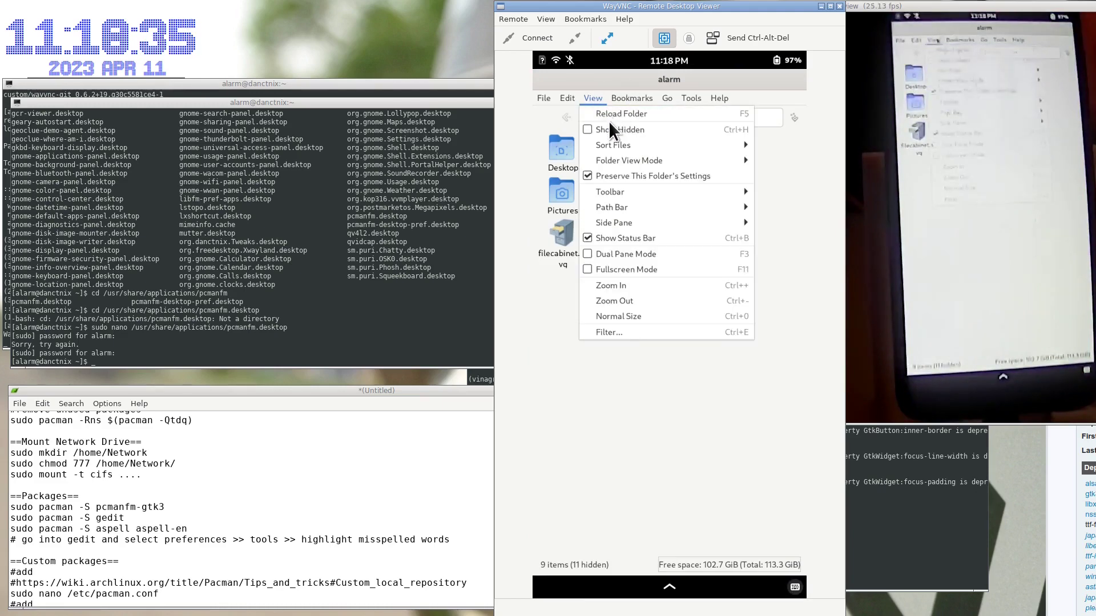
pyautogui.click(608, 130)
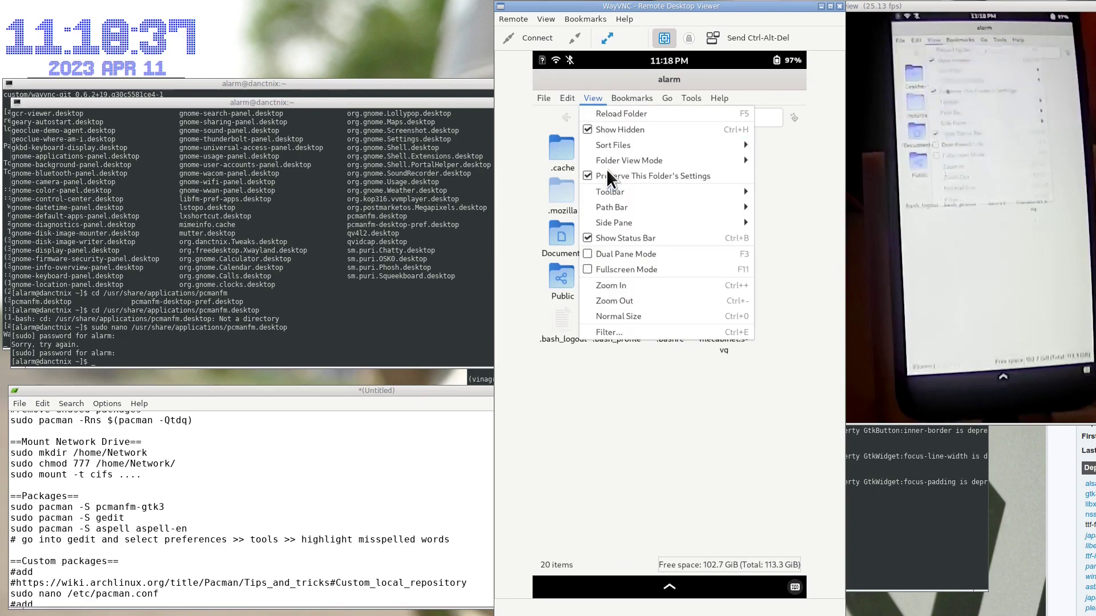
pyautogui.moveTo(622, 160)
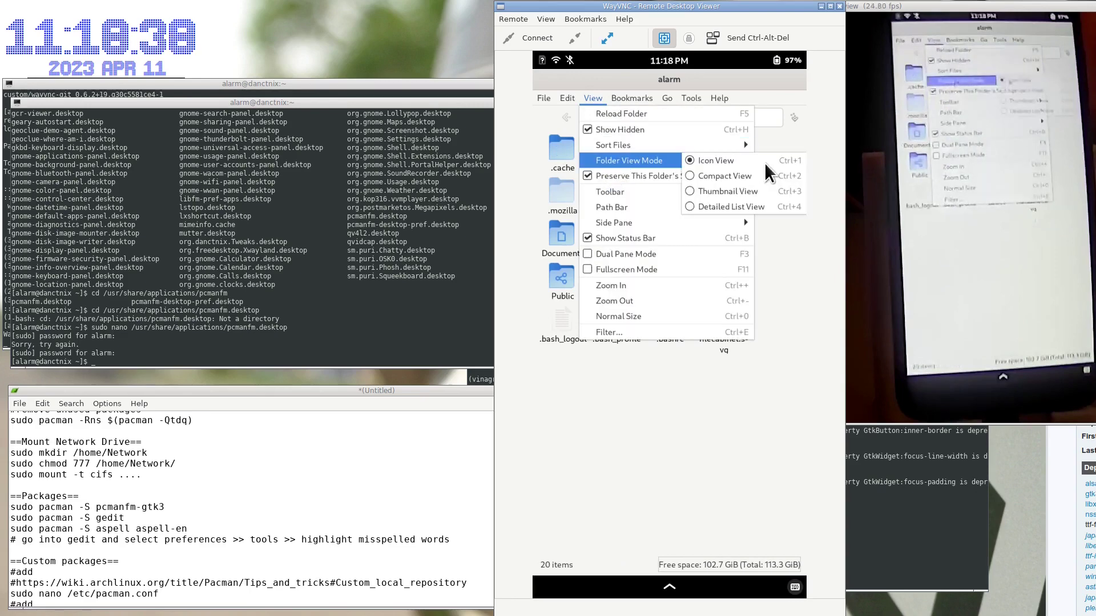
pyautogui.click(730, 205)
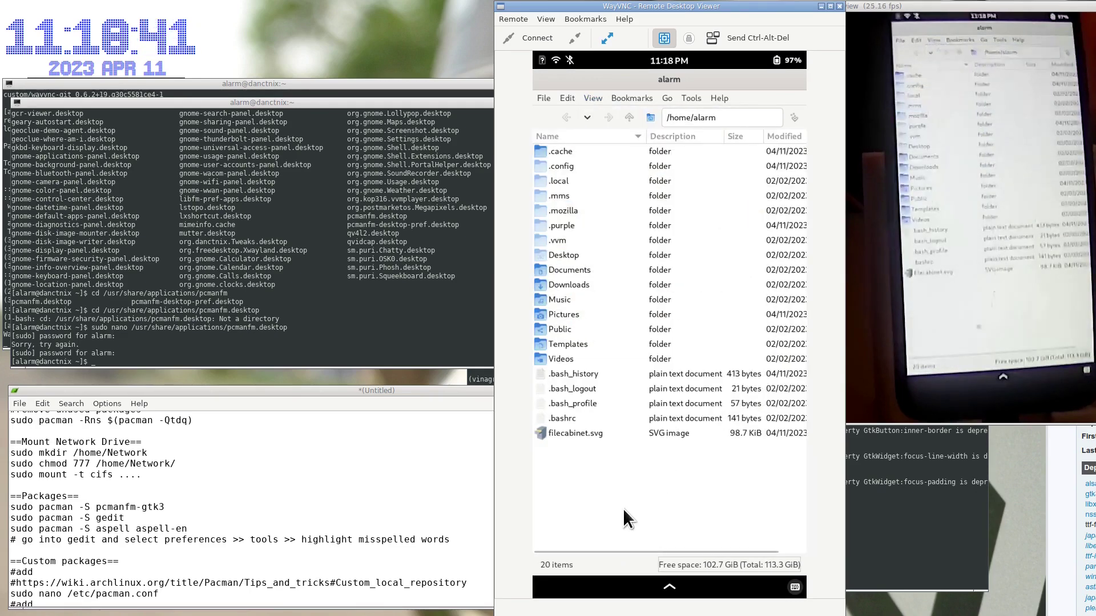
pyautogui.moveTo(668, 591); pyautogui.dragTo(695, 316)
pyautogui.scroll(-4, 628, 399)
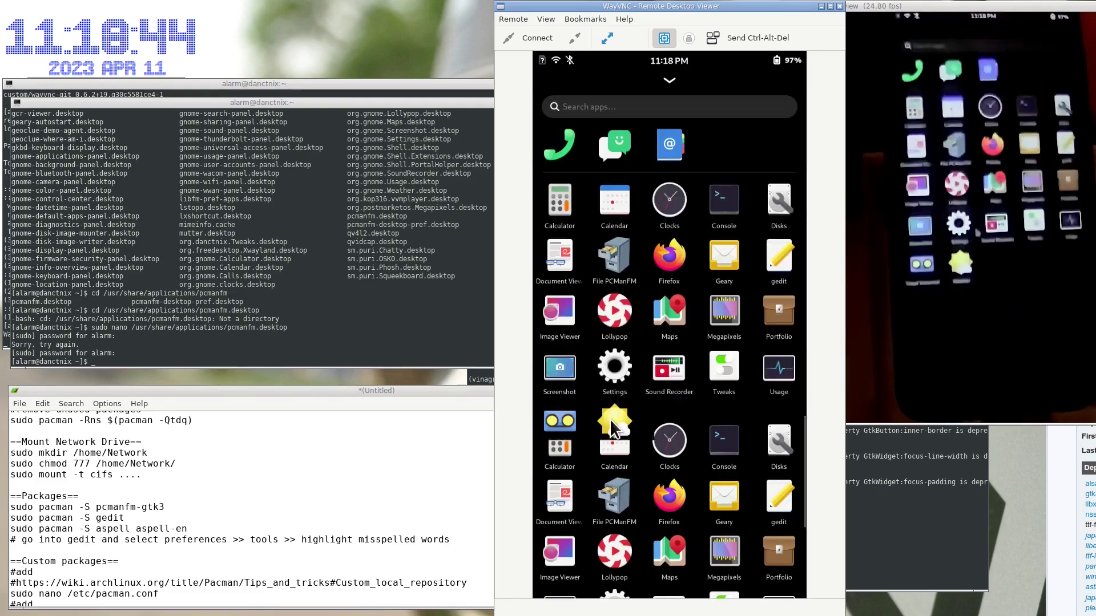
pyautogui.click(617, 273)
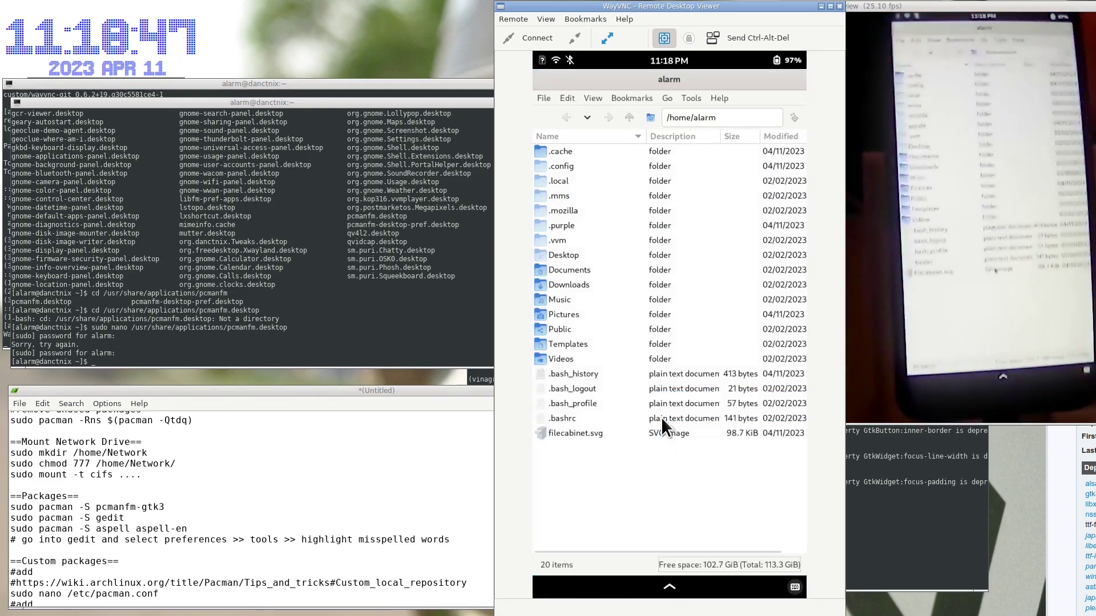
pyautogui.click(654, 590)
pyautogui.click(711, 105)
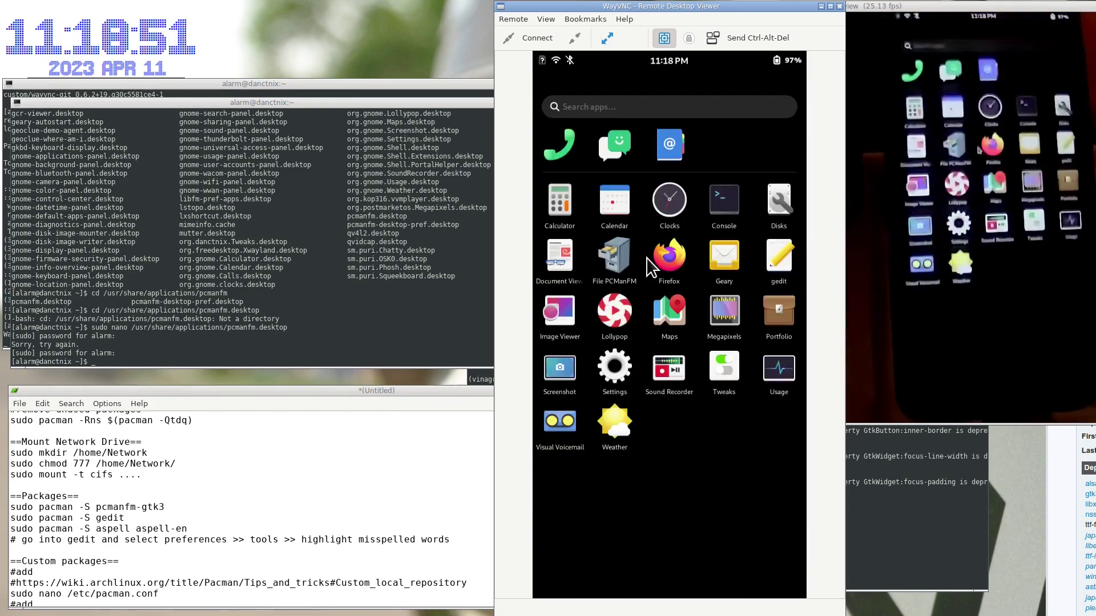